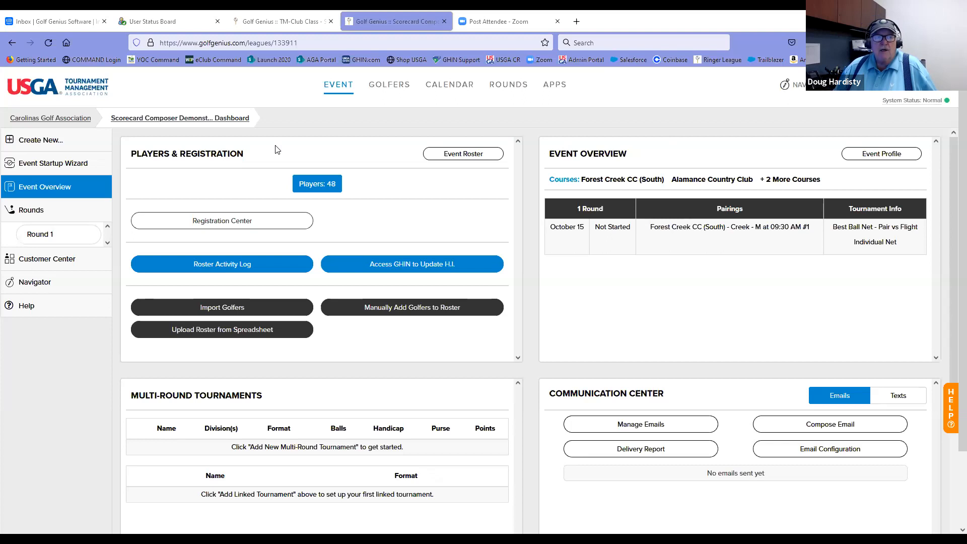
Check the event roster stats, then open the event's divisions, flights and teams page and examine the All Golfers division summary.
{"action": "left_click", "coordinate": [396, 89]}
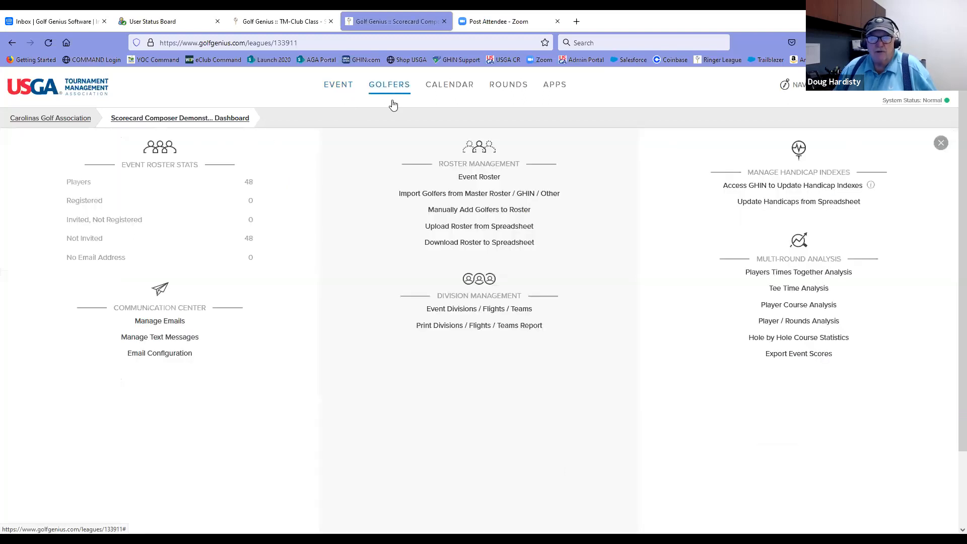
{"action": "double_click", "coordinate": [248, 184]}
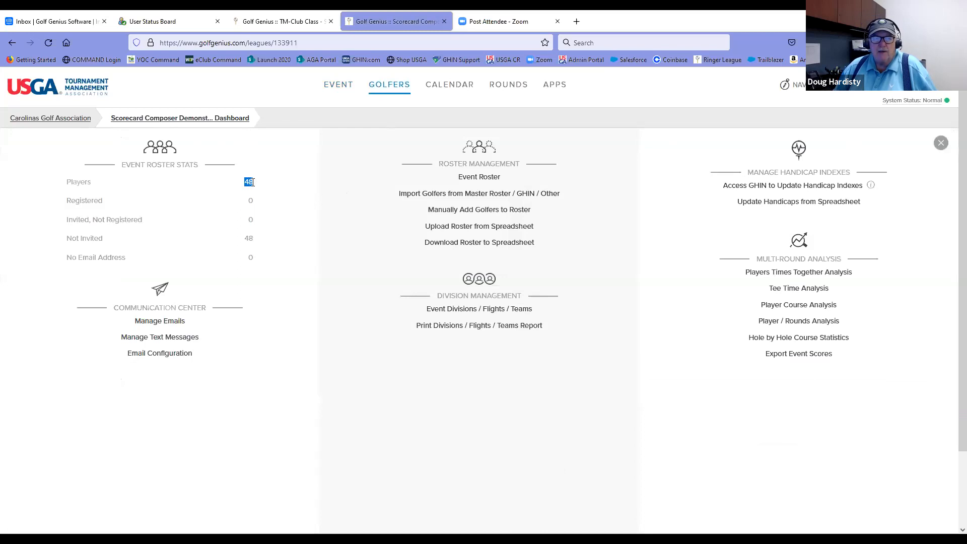
{"action": "left_click", "coordinate": [490, 311]}
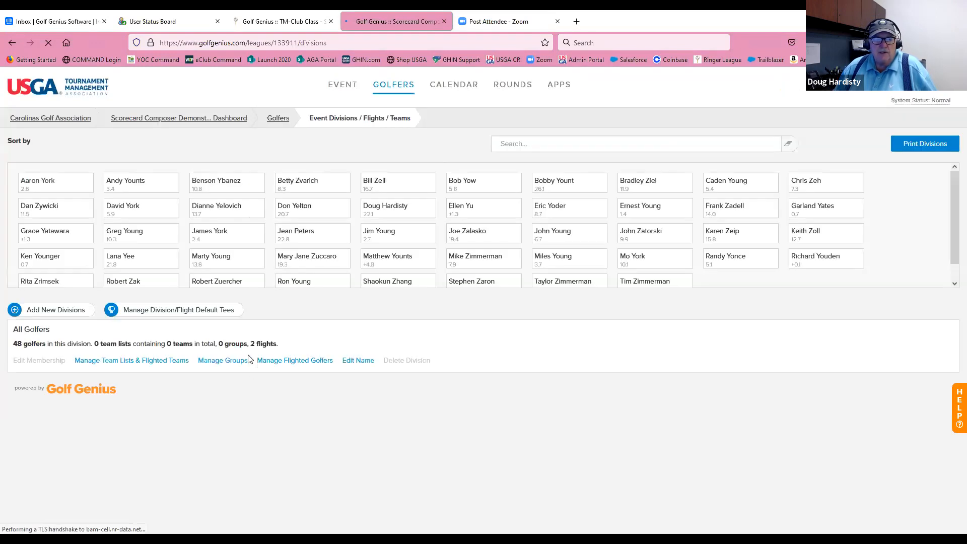
{"action": "left_click_drag", "start_coordinate": [279, 345], "coordinate": [251, 346]}
{"action": "left_click_drag", "start_coordinate": [12, 345], "coordinate": [54, 344]}
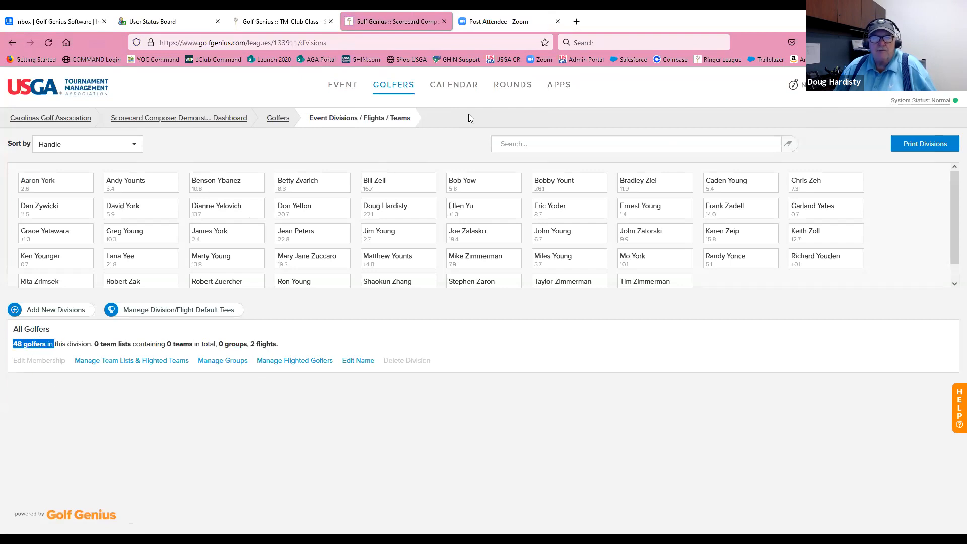
Review the existing pairings for Round 1 and the list of tournaments defined for the round.
{"action": "left_click", "coordinate": [466, 87]}
{"action": "left_click", "coordinate": [509, 87]}
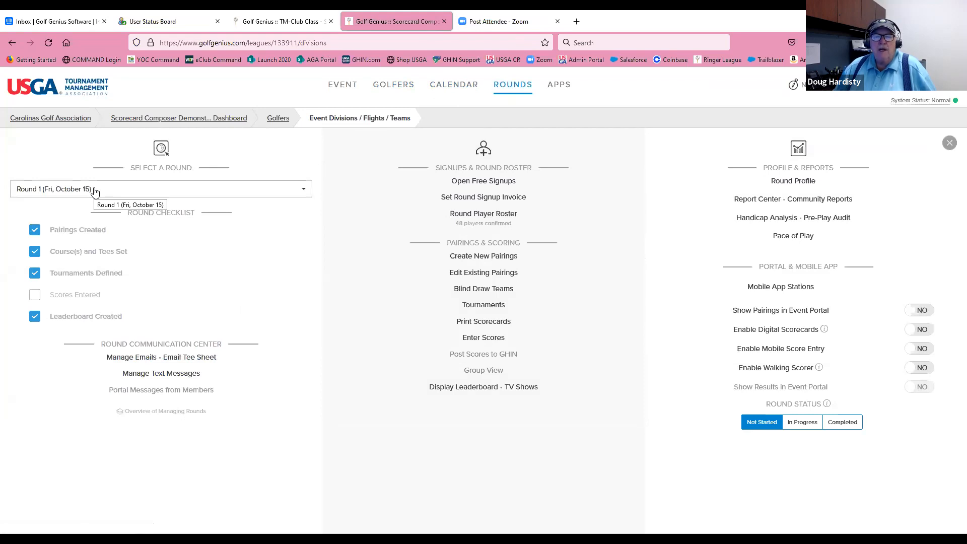
{"action": "left_click", "coordinate": [505, 276]}
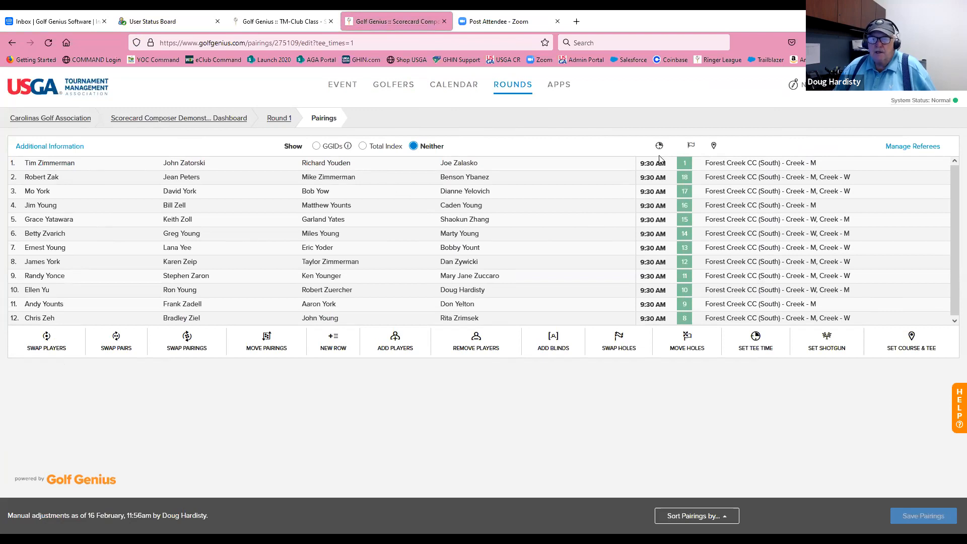
{"action": "left_click", "coordinate": [513, 90]}
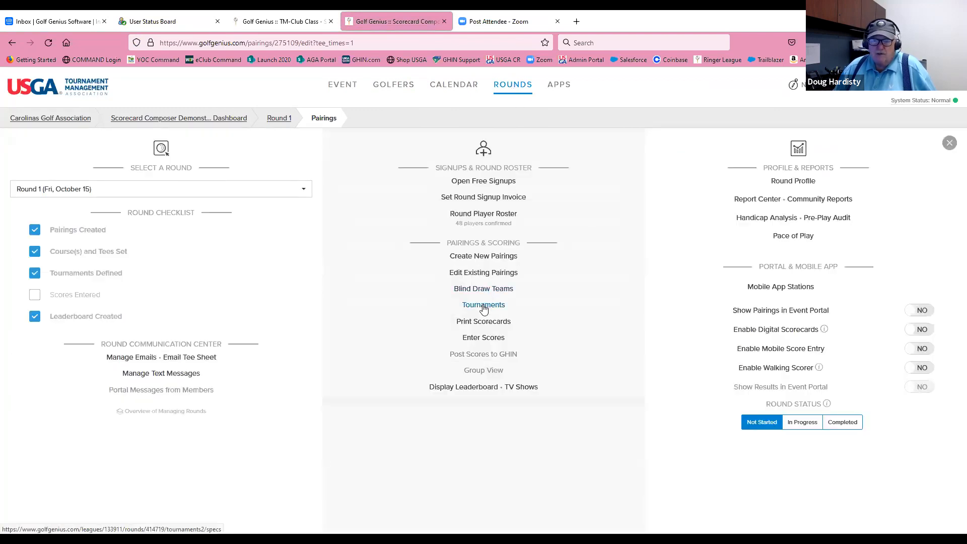
{"action": "left_click", "coordinate": [483, 305]}
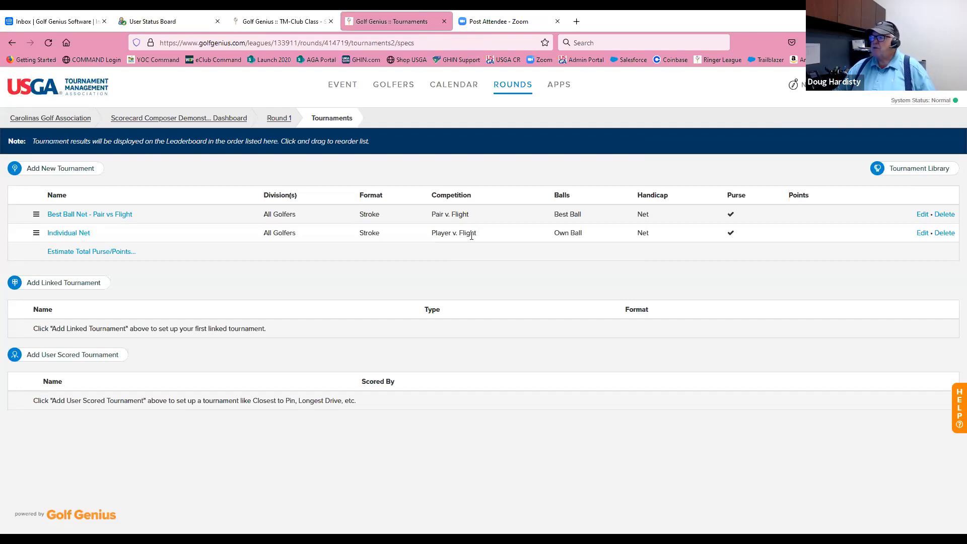
Open scorecard printing for Round 1 and examine the My Scorecards and community-published scorecard collections.
{"action": "left_click", "coordinate": [514, 89]}
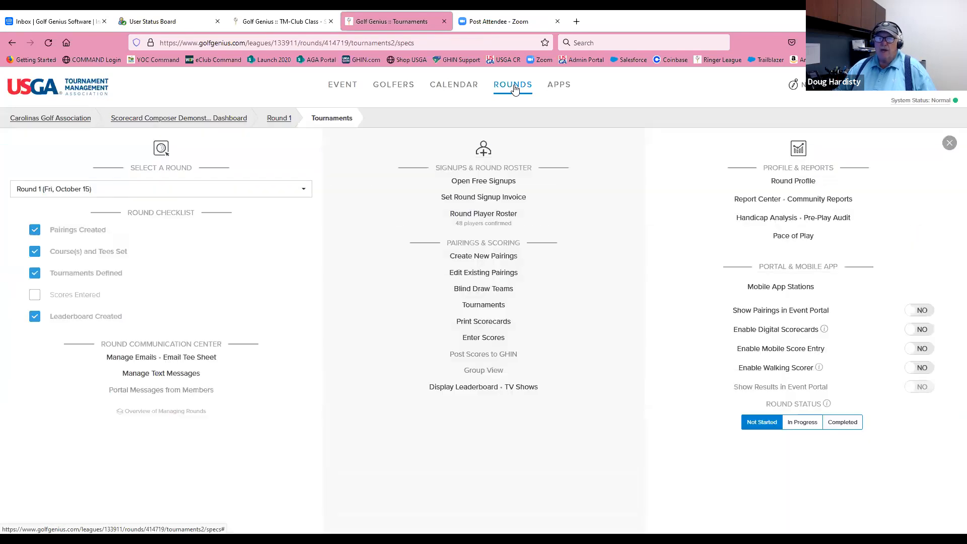
{"action": "left_click", "coordinate": [485, 326]}
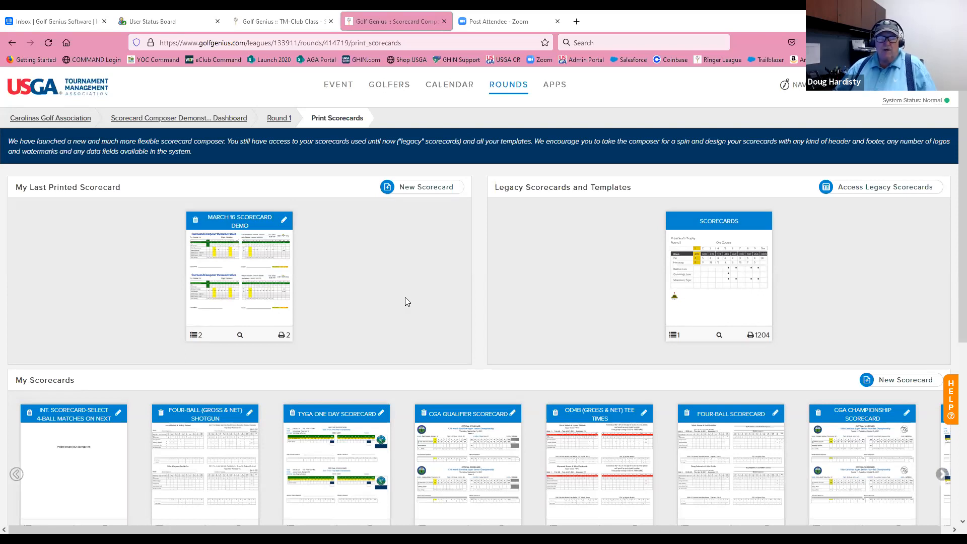
{"action": "scroll", "coordinate": [399, 285], "scroll_direction": "down", "scroll_amount": 4}
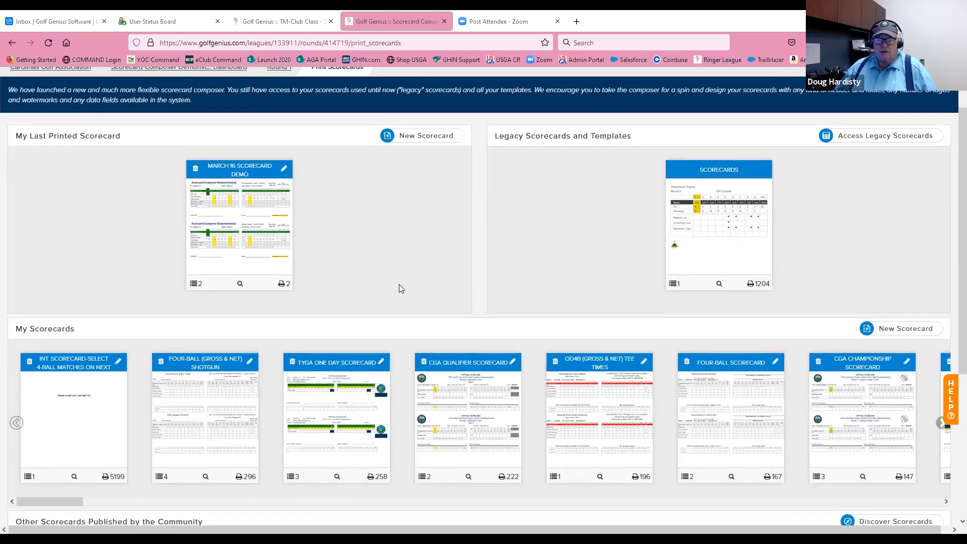
{"action": "scroll", "coordinate": [399, 284], "scroll_direction": "down", "scroll_amount": 1}
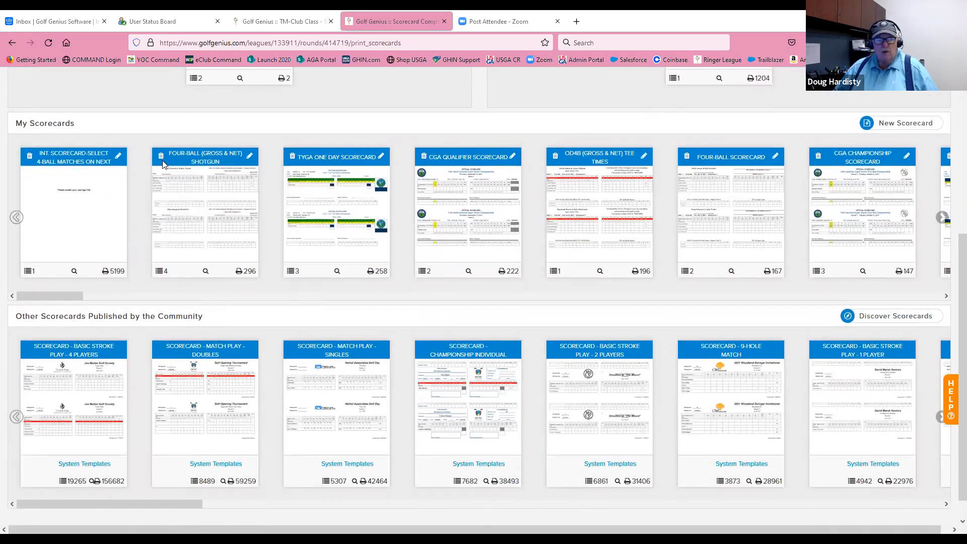
{"action": "left_click_drag", "start_coordinate": [84, 128], "coordinate": [15, 126]}
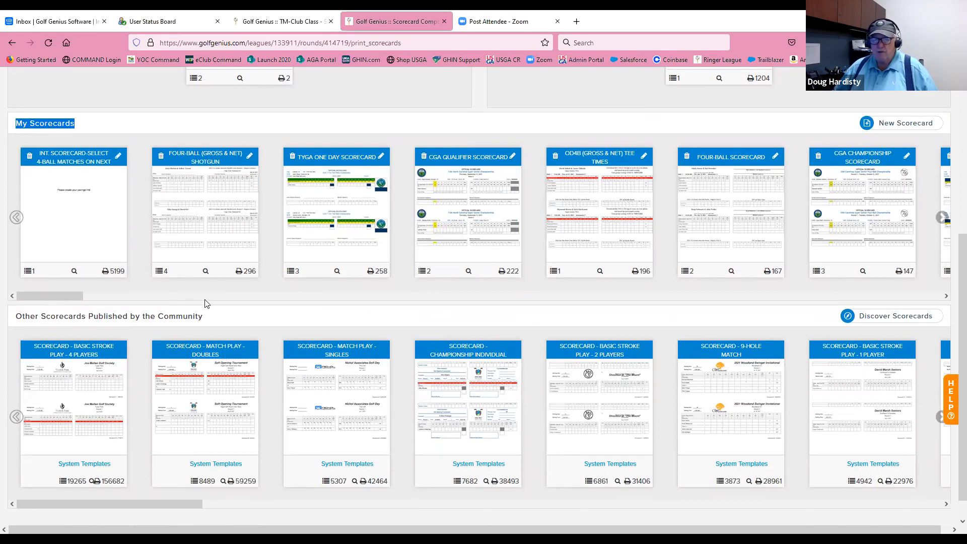
{"action": "mouse_move", "coordinate": [92, 249]}
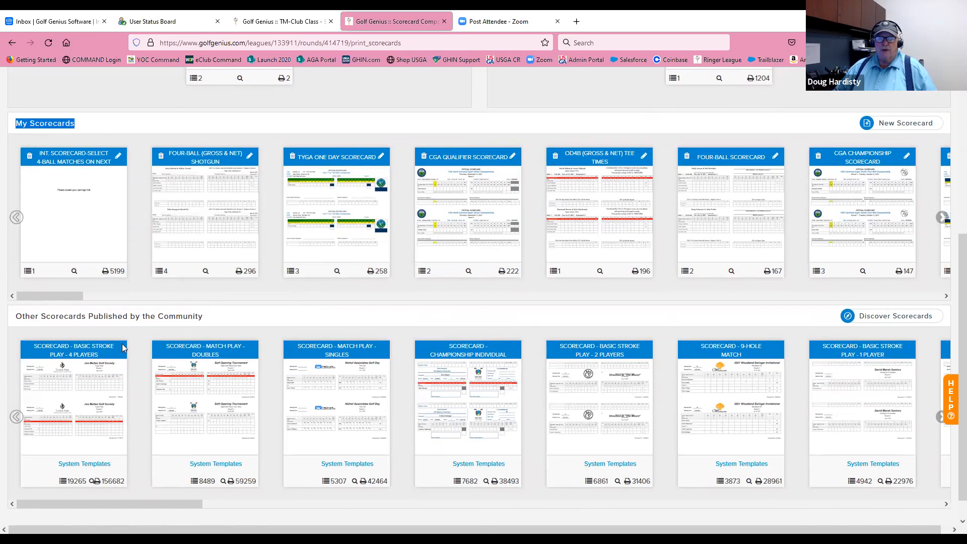
{"action": "left_click_drag", "start_coordinate": [212, 318], "coordinate": [14, 318]}
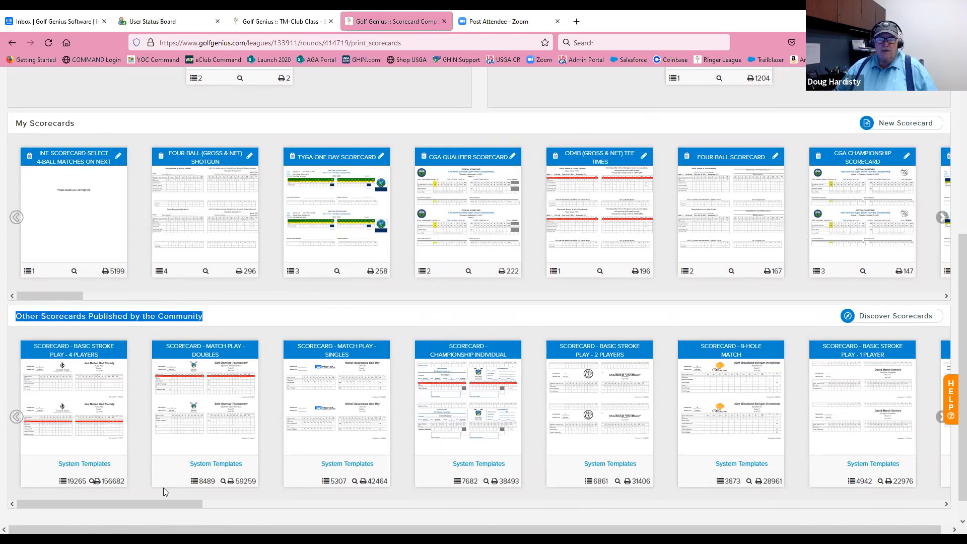
{"action": "left_click_drag", "start_coordinate": [139, 503], "coordinate": [81, 477]}
{"action": "mouse_move", "coordinate": [229, 455]}
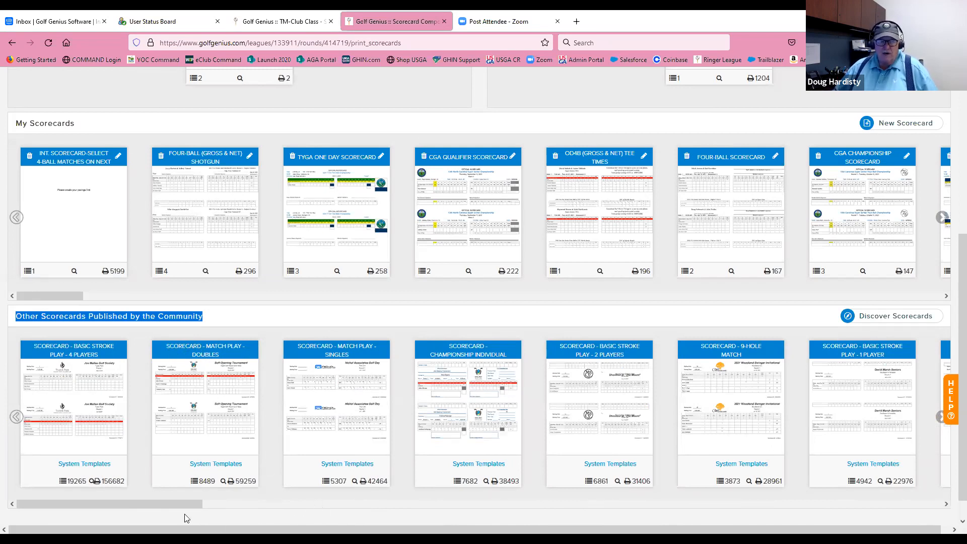
Find the community scorecard Doubles Team Stableford Best Ball from TPC Colorado and assign it to the Scorecards category.
{"action": "left_click_drag", "start_coordinate": [177, 504], "coordinate": [710, 469]}
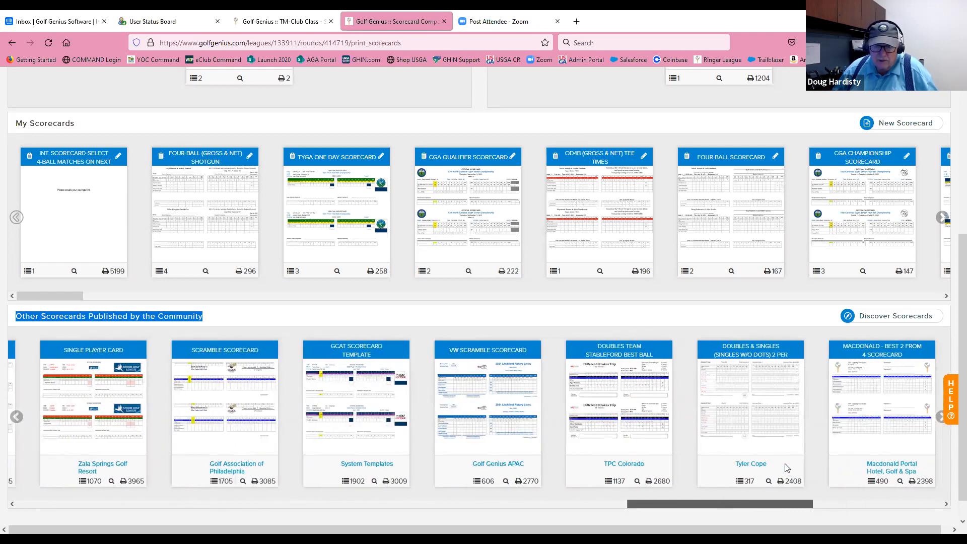
{"action": "mouse_move", "coordinate": [611, 359]}
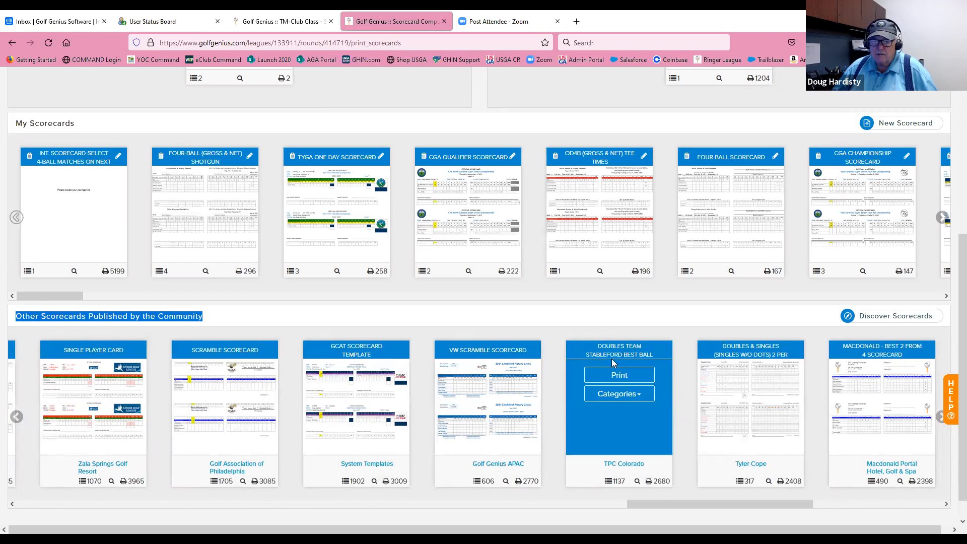
{"action": "left_click", "coordinate": [639, 398]}
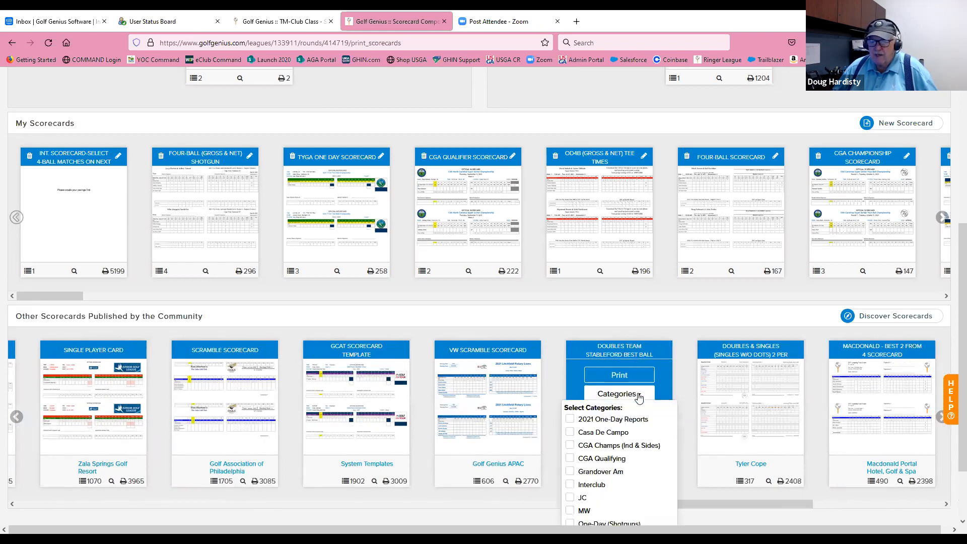
{"action": "scroll", "coordinate": [639, 403], "scroll_direction": "down", "scroll_amount": 2}
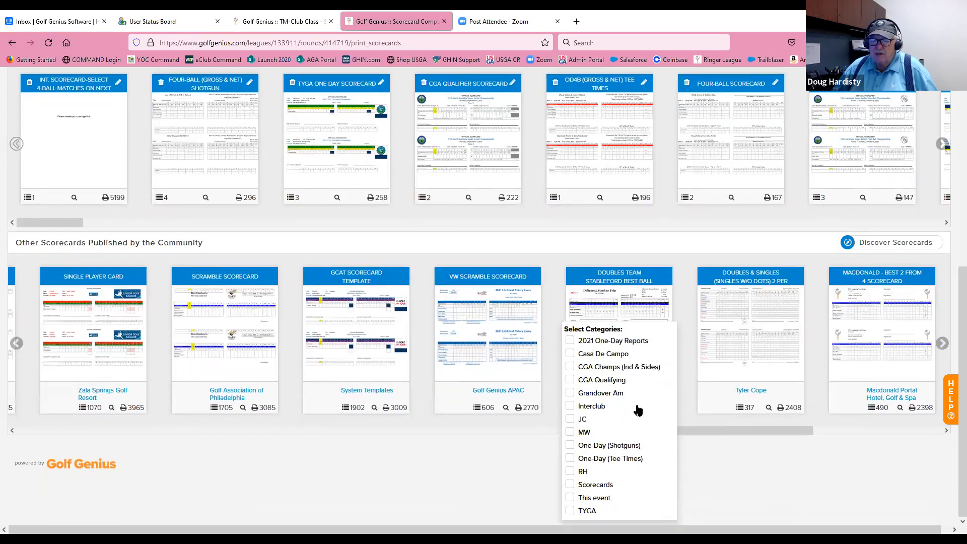
{"action": "left_click", "coordinate": [570, 485]}
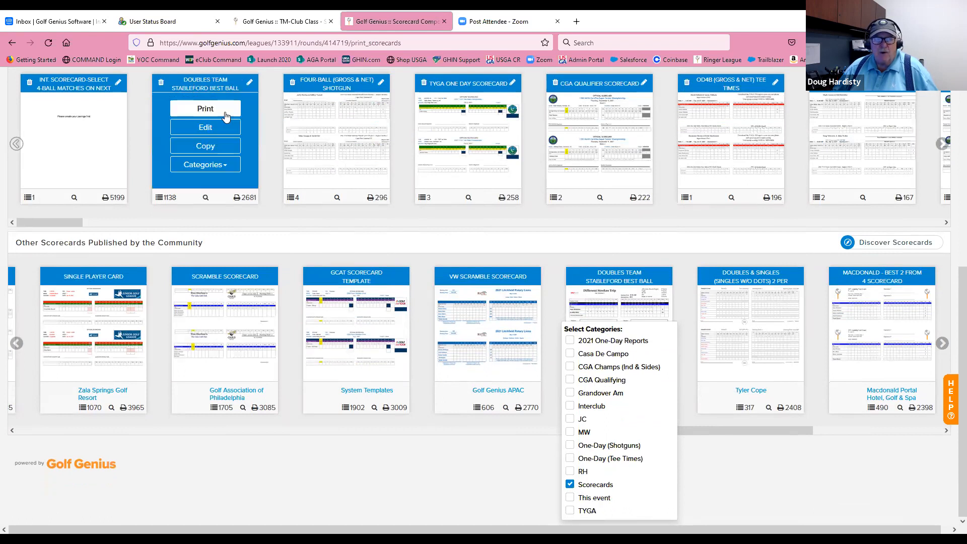
Rename the Doubles Team Stableford Best Ball card in My Scorecards as "My Card Today".
{"action": "scroll", "coordinate": [240, 199], "scroll_direction": "up", "scroll_amount": 3}
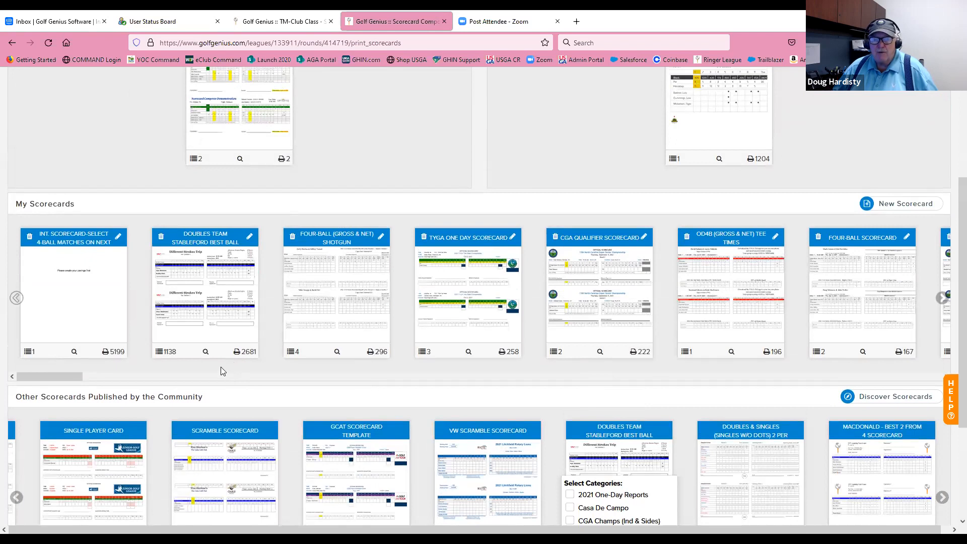
{"action": "mouse_move", "coordinate": [207, 338]}
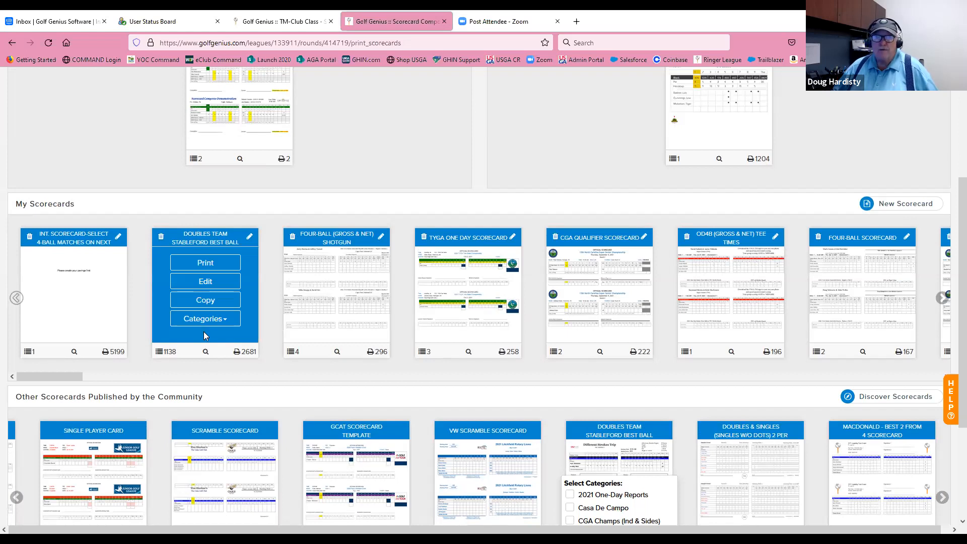
{"action": "mouse_move", "coordinate": [595, 460]}
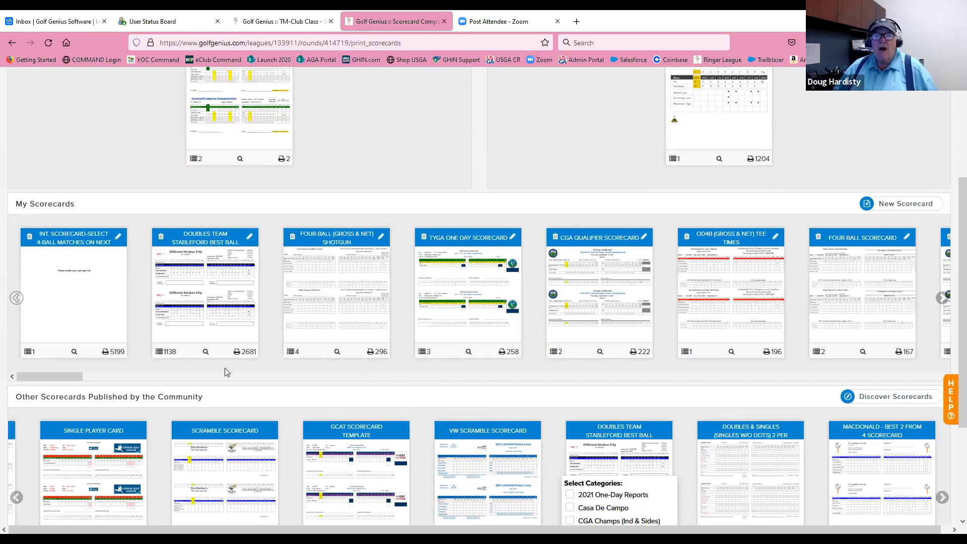
{"action": "mouse_move", "coordinate": [207, 313]}
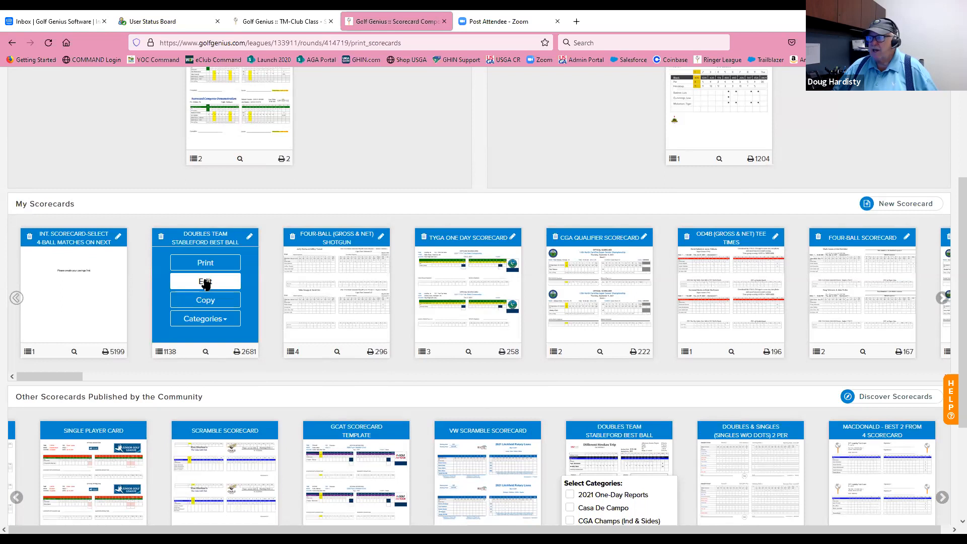
{"action": "left_click", "coordinate": [249, 238]}
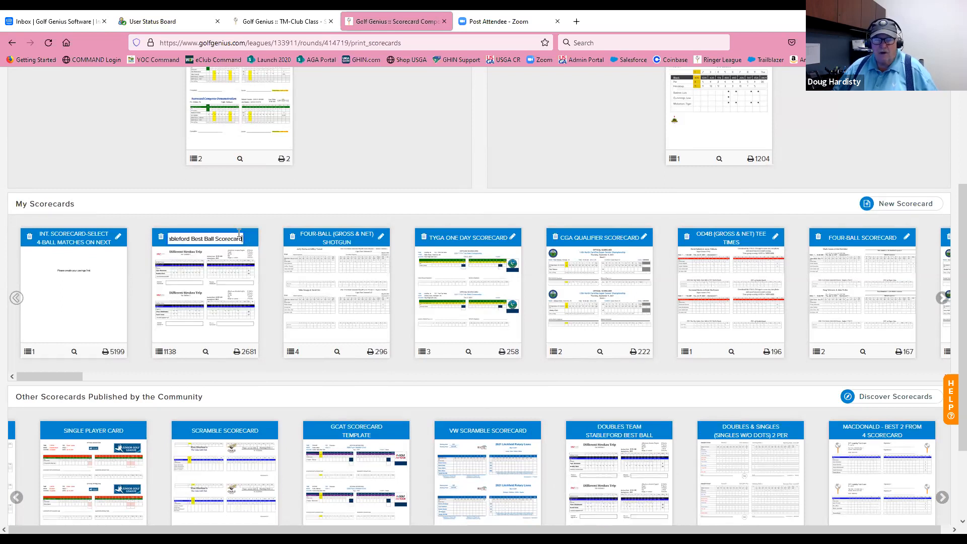
{"action": "type", "text": "My Card"}
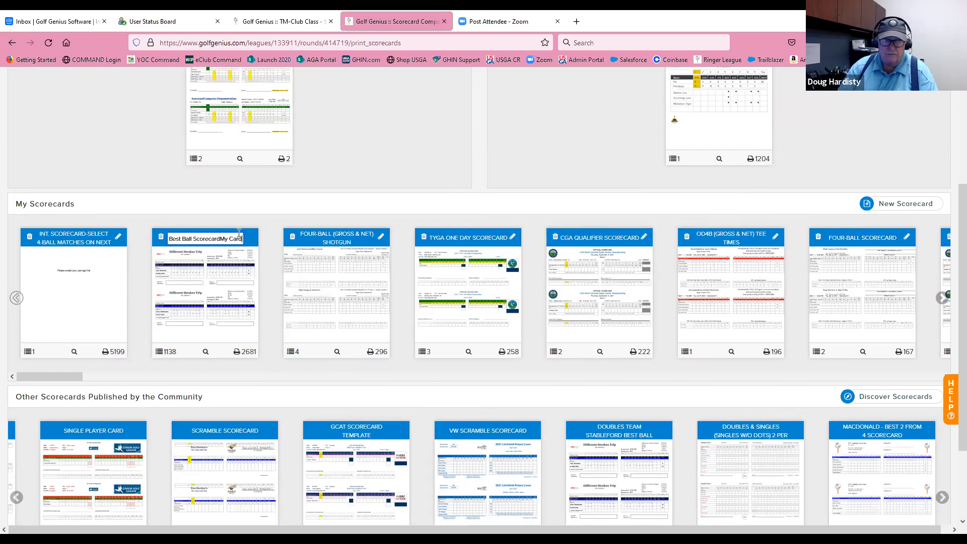
{"action": "key", "text": "BackSpace"}
{"action": "key", "text": "BackSpace"}
{"action": "key", "text": "BackSpace"}
{"action": "key", "text": "BackSpace"}
{"action": "key", "text": "BackSpace"}
{"action": "key", "text": "BackSpace"}
{"action": "key", "text": "BackSpace"}
{"action": "key", "text": "BackSpace"}
{"action": "key", "text": "BackSpace"}
{"action": "key", "text": "BackSpace"}
{"action": "key", "text": "BackSpace"}
{"action": "key", "text": "BackSpace"}
{"action": "key", "text": "BackSpace"}
{"action": "key", "text": "BackSpace"}
{"action": "key", "text": "BackSpace"}
{"action": "key", "text": "BackSpace"}
{"action": "key", "text": "BackSpace"}
{"action": "key", "text": "BackSpace"}
{"action": "key", "text": "BackSpace"}
{"action": "key", "text": "BackSpace"}
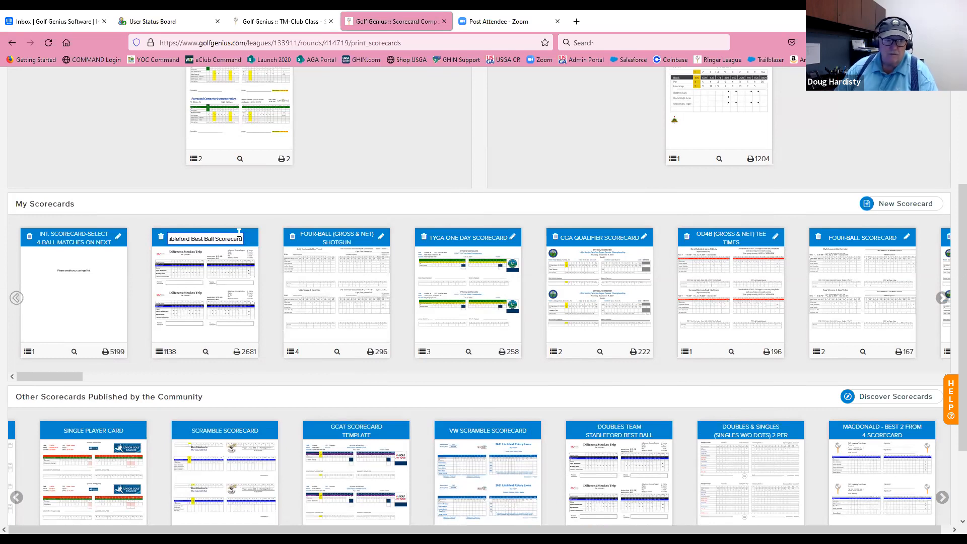
{"action": "key", "text": "BackSpace"}
{"action": "key", "text": "BackSpace"}
{"action": "key", "text": "BackSpace"}
{"action": "key", "text": "BackSpace"}
{"action": "key", "text": "BackSpace"}
{"action": "key", "text": "BackSpace"}
{"action": "key", "text": "BackSpace"}
{"action": "key", "text": "BackSpace"}
{"action": "key", "text": "BackSpace"}
{"action": "key", "text": "BackSpace"}
{"action": "key", "text": "BackSpace"}
{"action": "key", "text": "BackSpace"}
{"action": "key", "text": "BackSpace"}
{"action": "type", "text": "My Card Today"}
{"action": "key", "text": "Return"}
{"action": "mouse_move", "coordinate": [217, 264]}
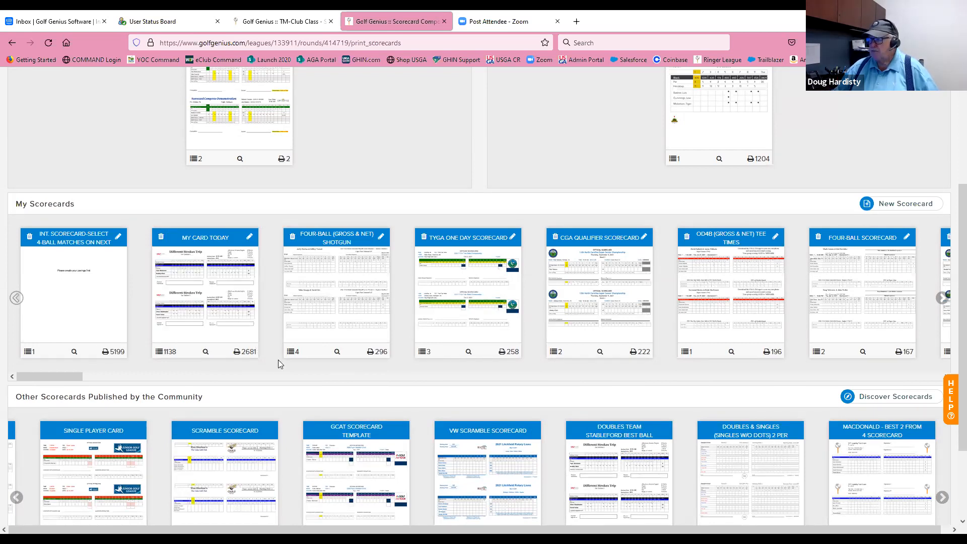
Look over the community and personal scorecards once more and start a new blank scorecard.
{"action": "scroll", "coordinate": [284, 378], "scroll_direction": "down", "scroll_amount": 2}
{"action": "mouse_move", "coordinate": [76, 401]}
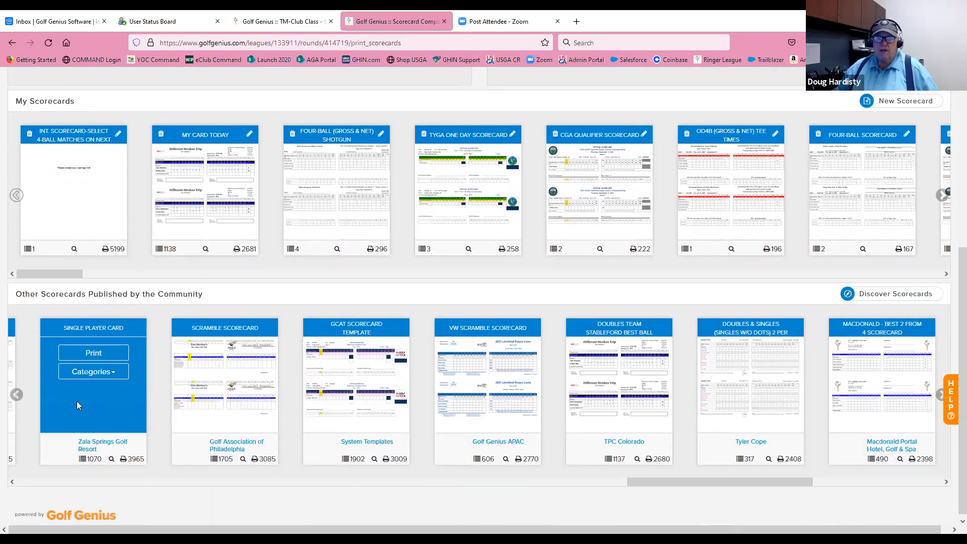
{"action": "mouse_move", "coordinate": [793, 403]}
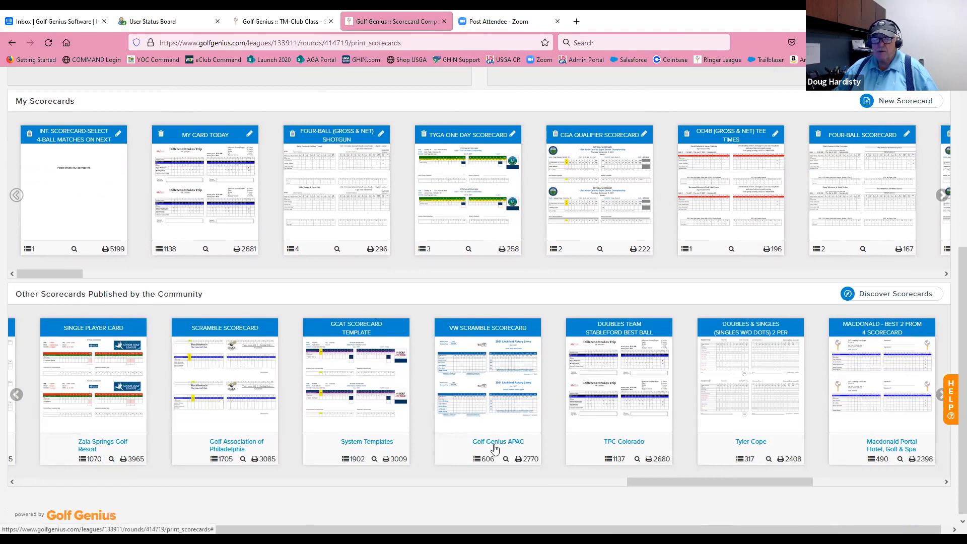
{"action": "scroll", "coordinate": [495, 449], "scroll_direction": "up", "scroll_amount": 3}
{"action": "mouse_move", "coordinate": [130, 307]}
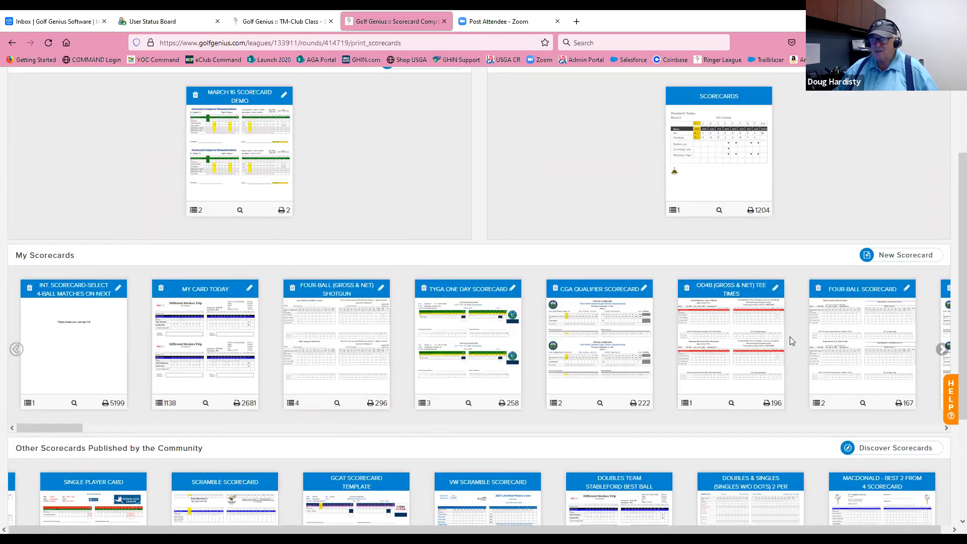
{"action": "mouse_move", "coordinate": [769, 356]}
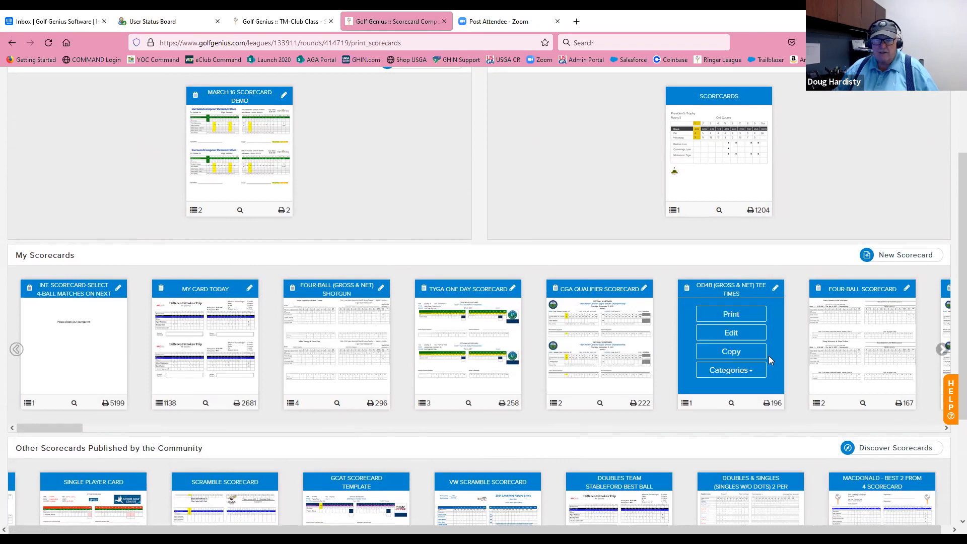
{"action": "scroll", "coordinate": [769, 358], "scroll_direction": "up", "scroll_amount": 2}
{"action": "scroll", "coordinate": [769, 362], "scroll_direction": "up", "scroll_amount": 1}
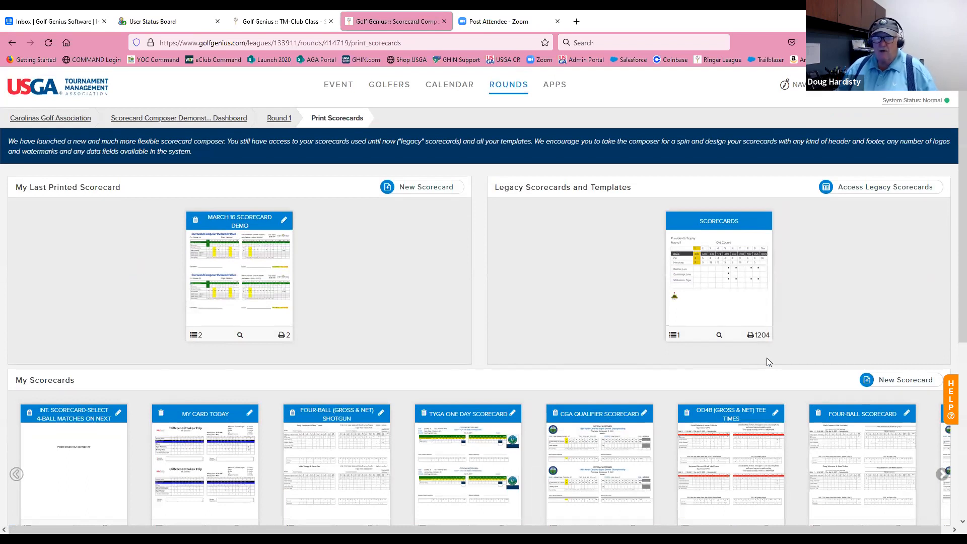
{"action": "left_click", "coordinate": [427, 187]}
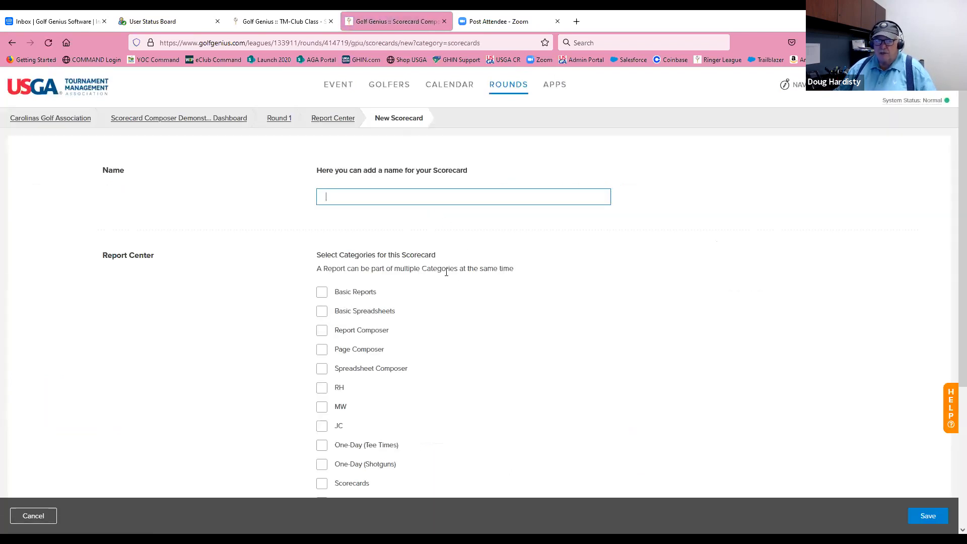
Name the new scorecard "Demo Card for October 6".
{"action": "left_click", "coordinate": [364, 195]}
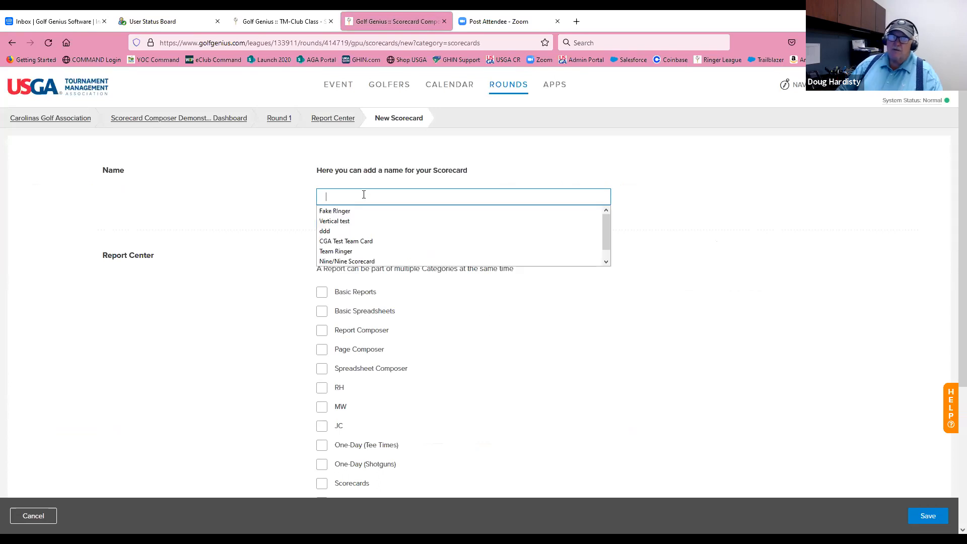
{"action": "type", "text": "D"}
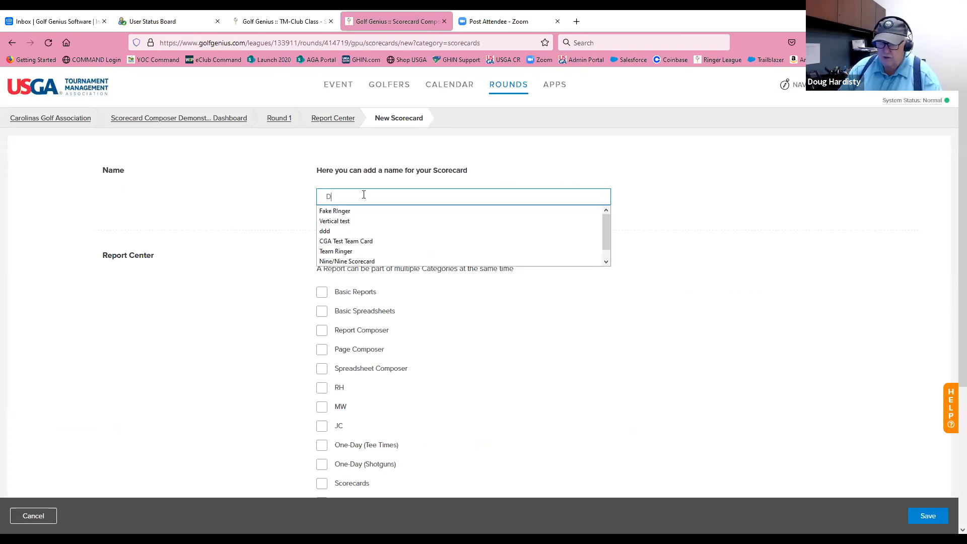
{"action": "type", "text": "emo Card Do"}
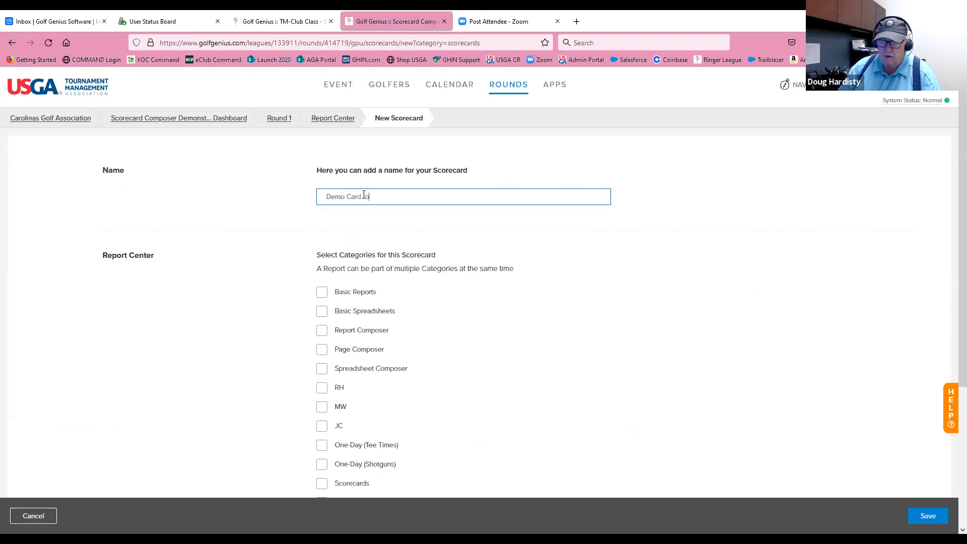
{"action": "type", "text": "r O"}
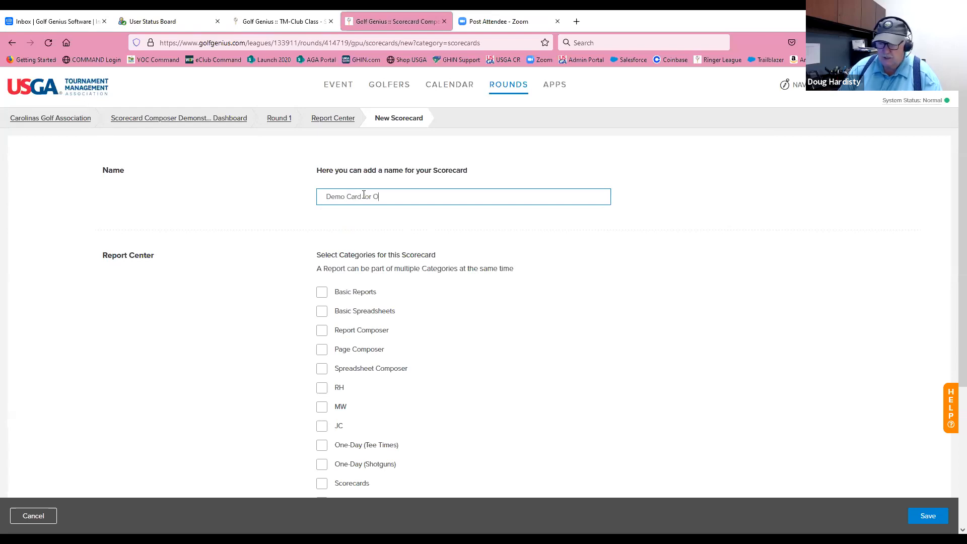
{"action": "type", "text": "ctober 6"}
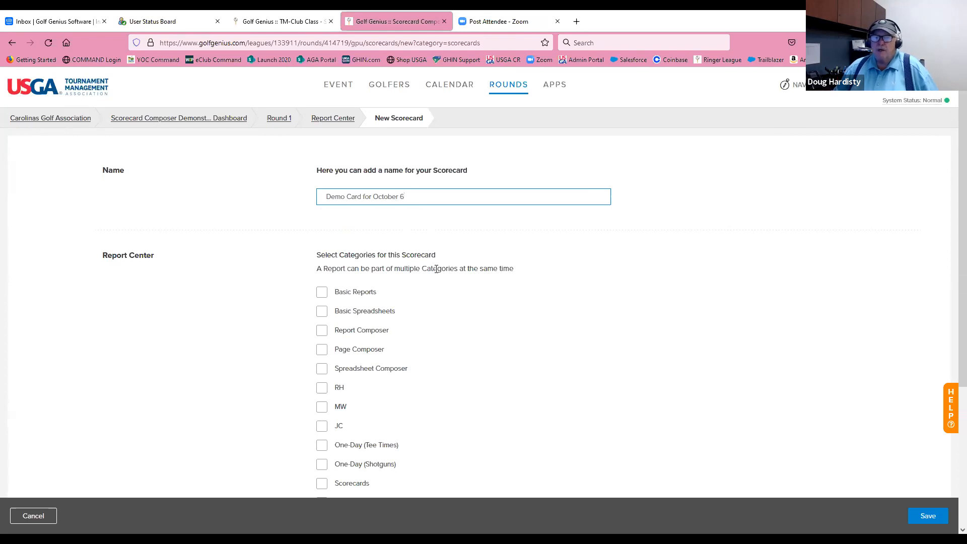
Assign the new scorecard to the Scorecards category and save it.
{"action": "scroll", "coordinate": [438, 296], "scroll_direction": "down", "scroll_amount": 1}
{"action": "scroll", "coordinate": [418, 346], "scroll_direction": "down", "scroll_amount": 1}
{"action": "left_click", "coordinate": [323, 383]}
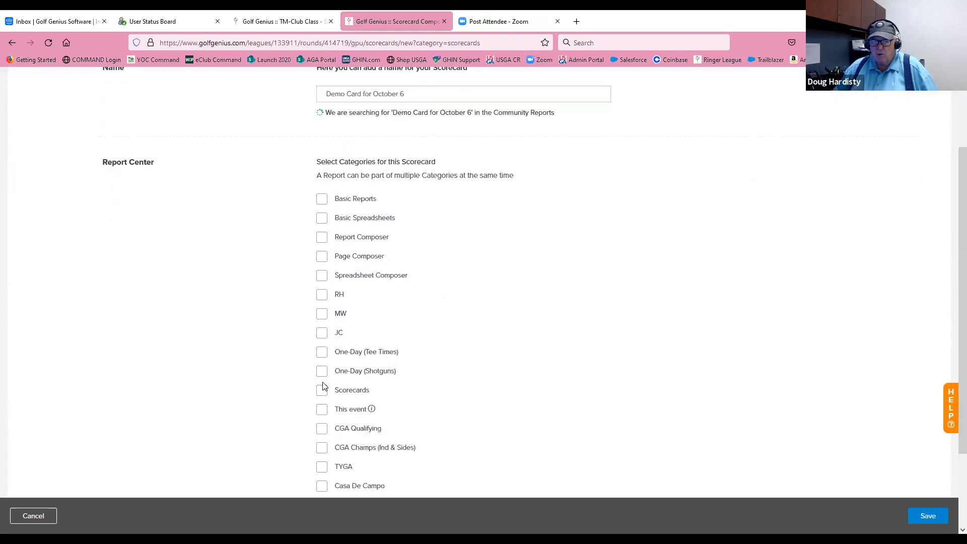
{"action": "left_click", "coordinate": [323, 384]}
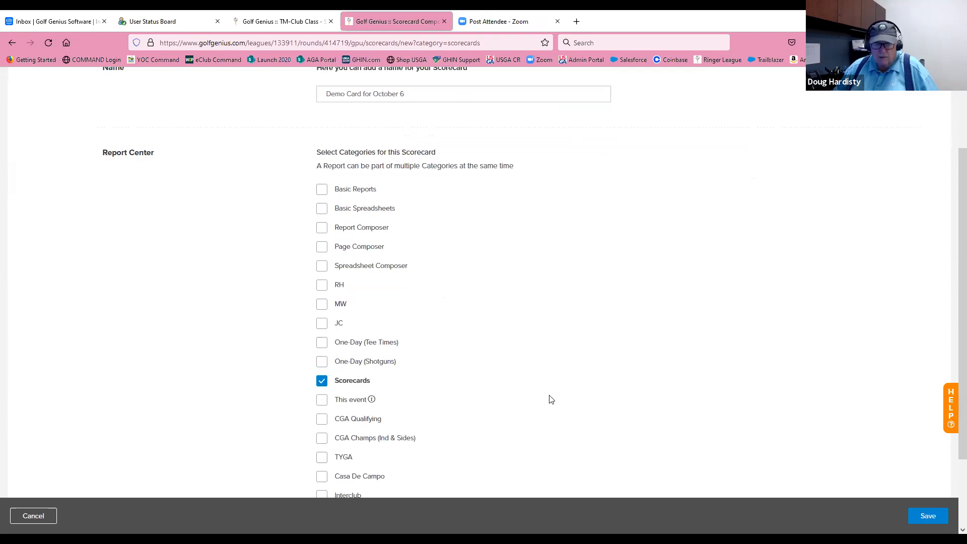
{"action": "scroll", "coordinate": [514, 367], "scroll_direction": "down", "scroll_amount": 2}
{"action": "scroll", "coordinate": [513, 366], "scroll_direction": "up", "scroll_amount": 4}
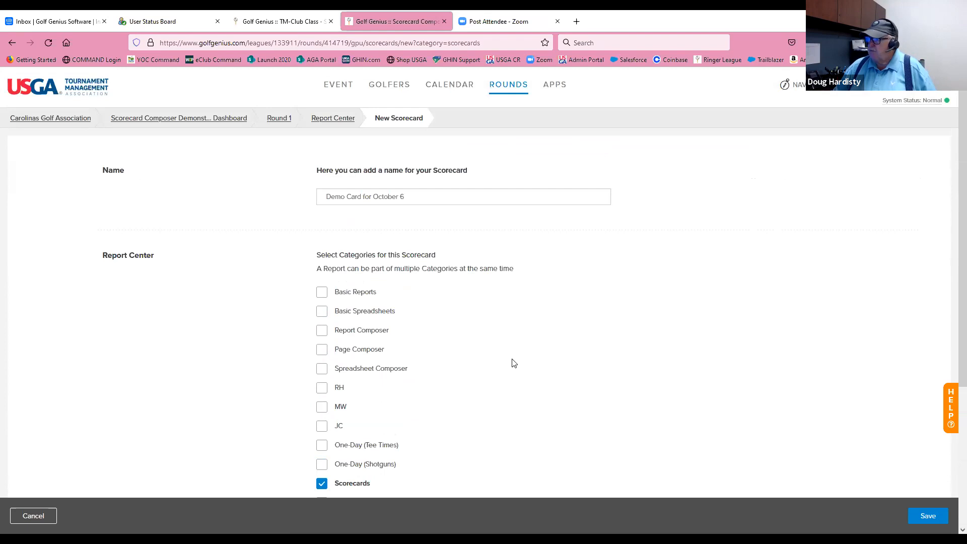
{"action": "scroll", "coordinate": [514, 360], "scroll_direction": "down", "scroll_amount": 3}
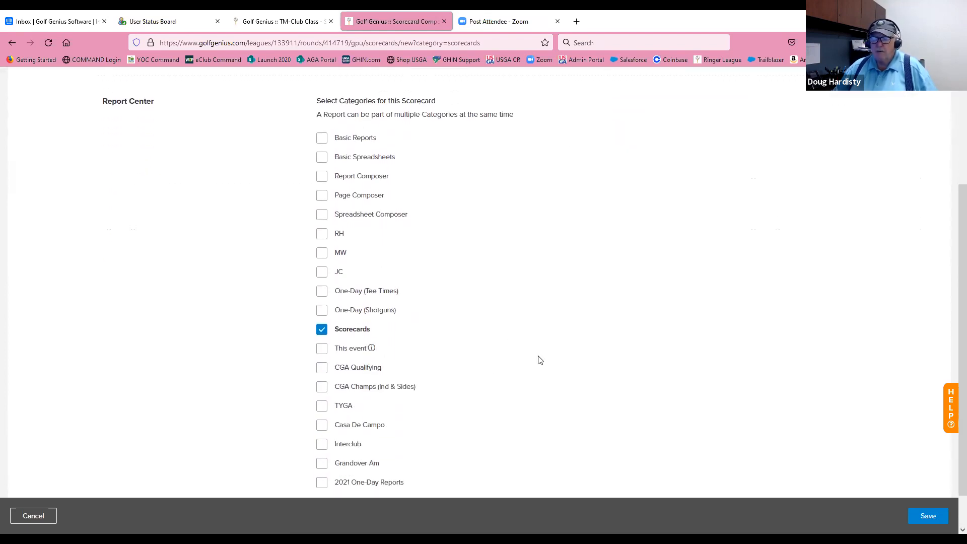
{"action": "left_click", "coordinate": [929, 516]}
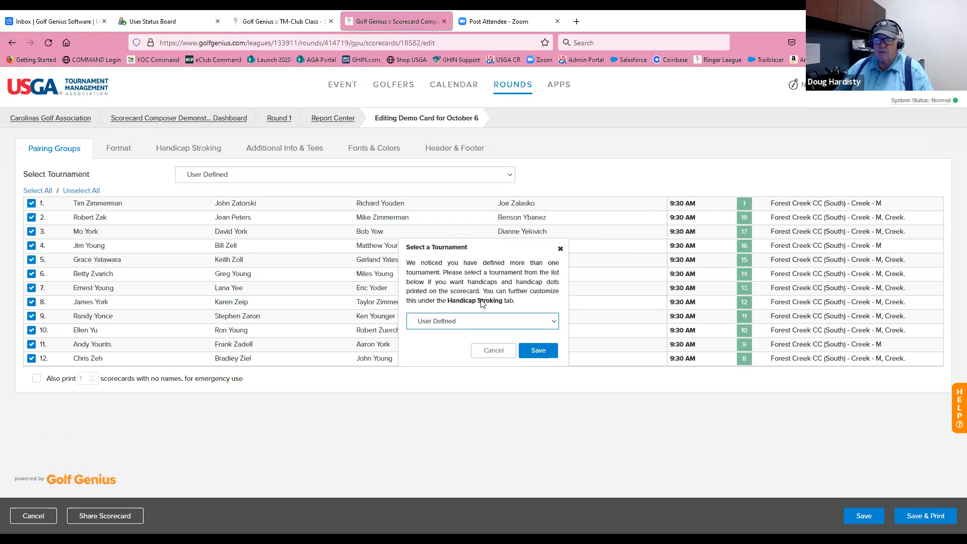
Choose Best Ball Net - Pair vs Flight as the tournament for the scorecard's handicaps and save the choice.
{"action": "left_click", "coordinate": [554, 324]}
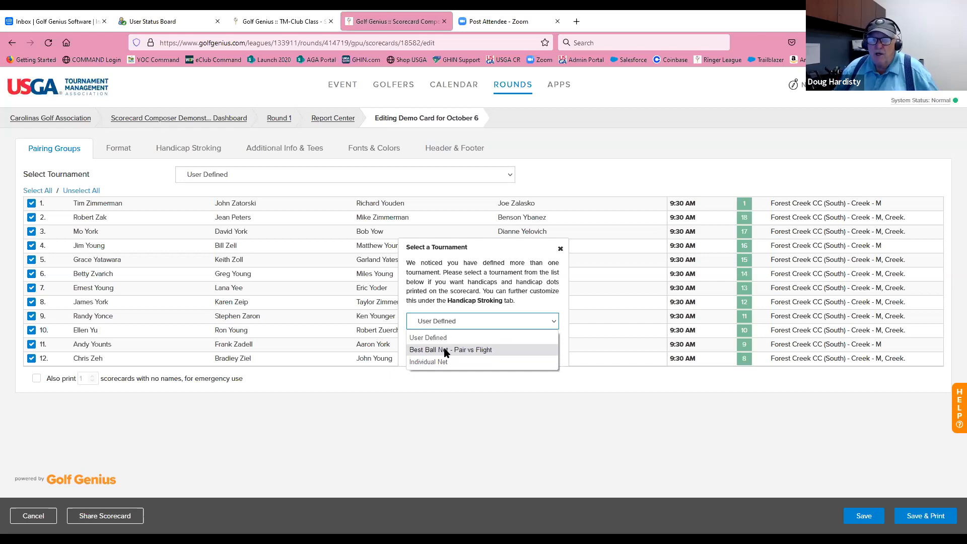
{"action": "left_click", "coordinate": [445, 351]}
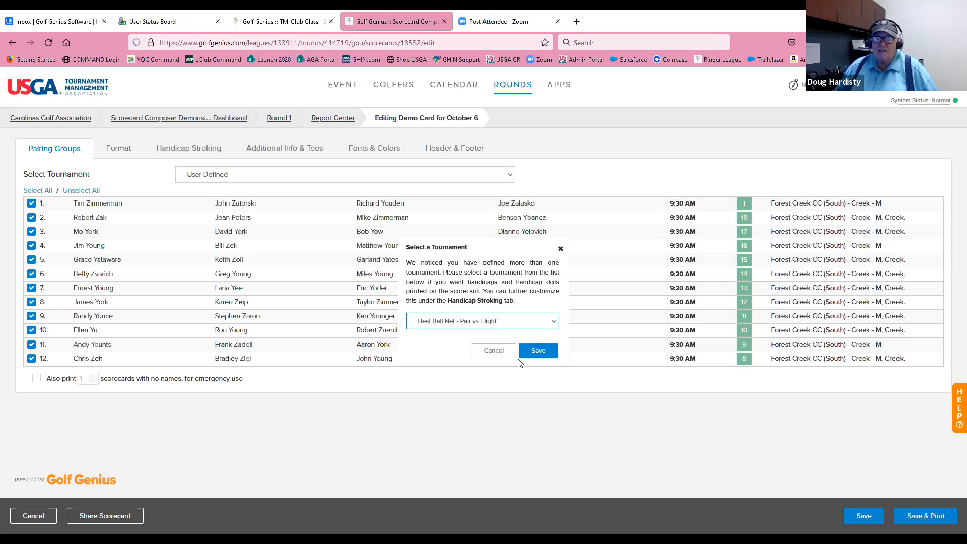
{"action": "left_click", "coordinate": [537, 350]}
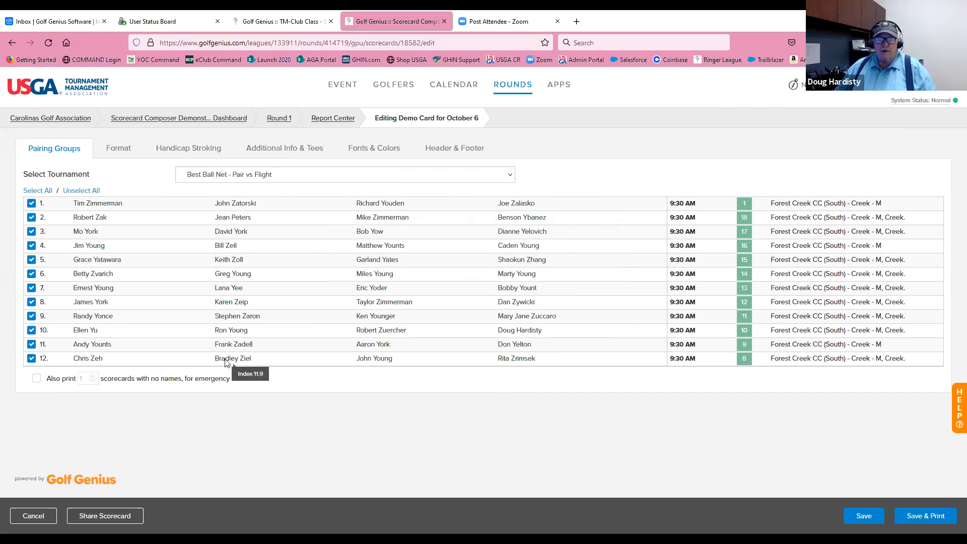
Try printing only pairing group 4 by clearing the other groups, and reselect all pairing groups.
{"action": "left_click", "coordinate": [71, 192]}
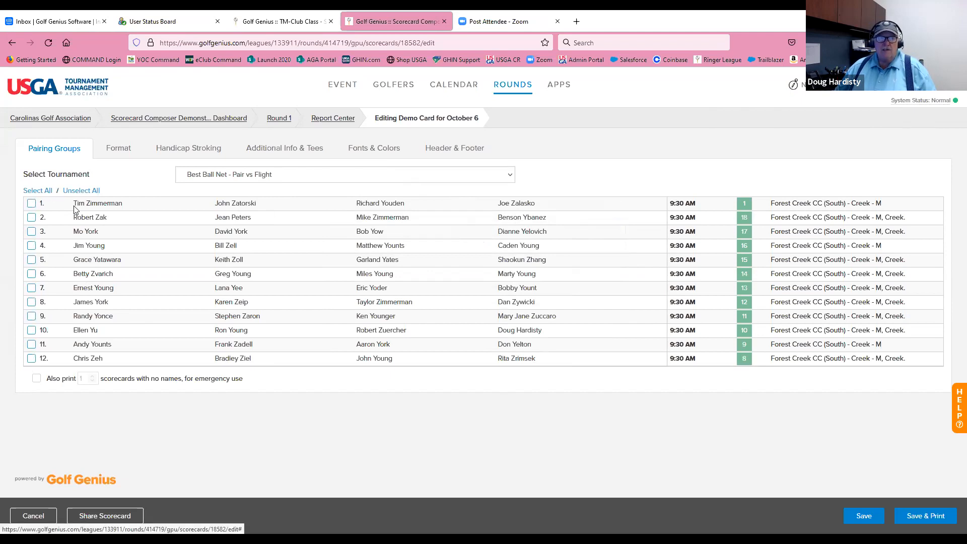
{"action": "left_click", "coordinate": [32, 246]}
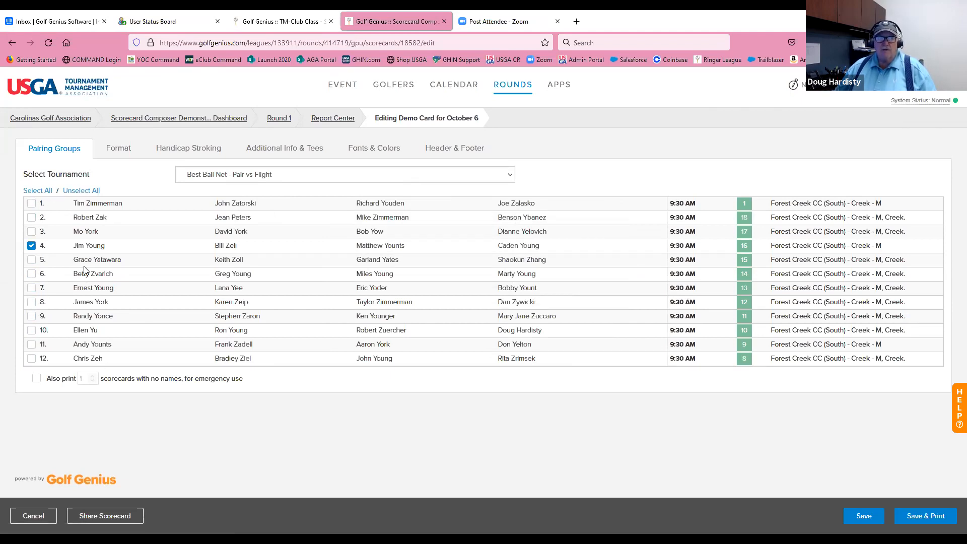
{"action": "left_click", "coordinate": [36, 192]}
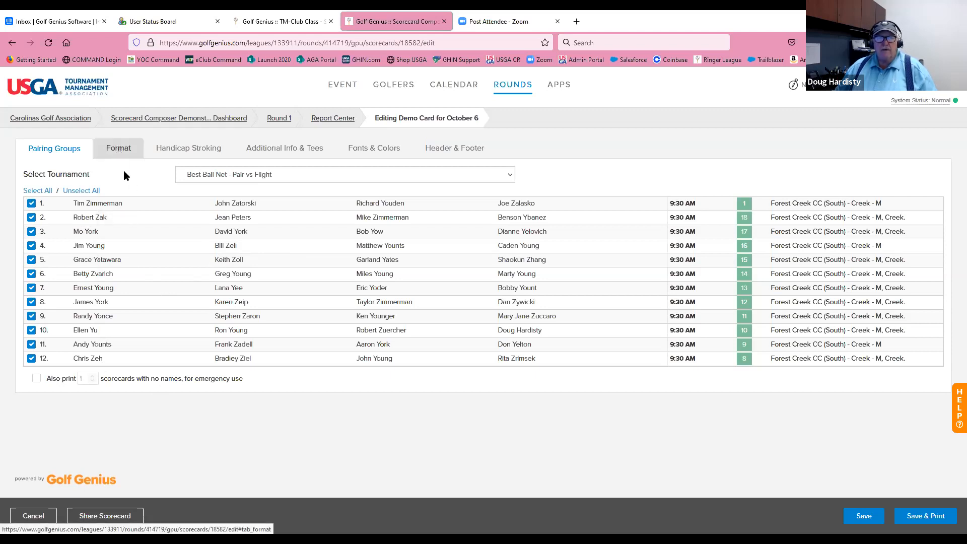
Open the scorecard's format settings and examine the available paper sizes and scorecard formats.
{"action": "left_click", "coordinate": [119, 149]}
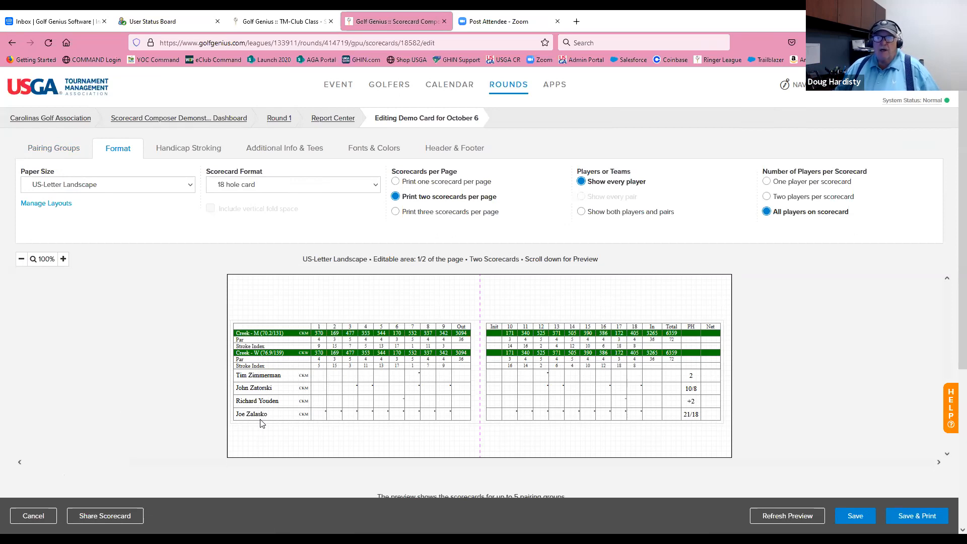
{"action": "left_click", "coordinate": [107, 190]}
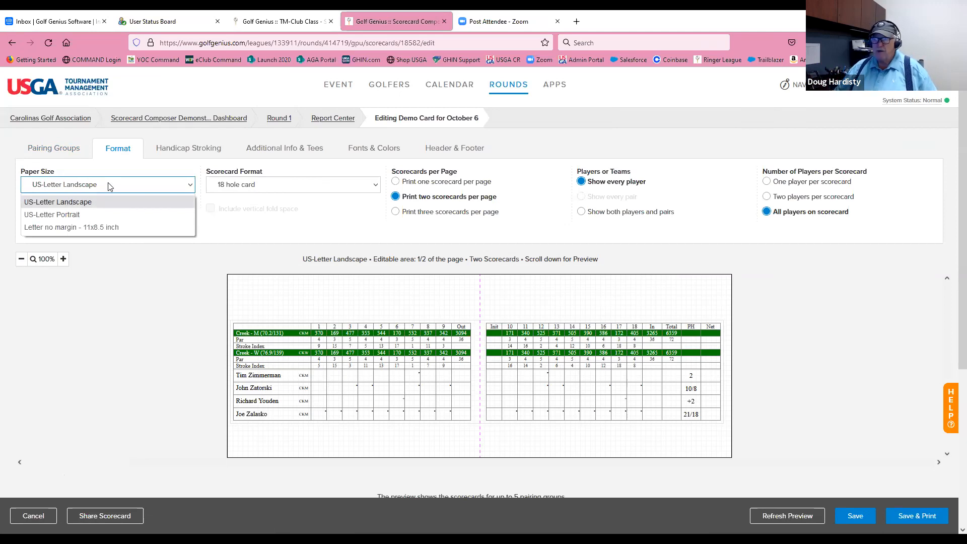
{"action": "left_click", "coordinate": [263, 188]}
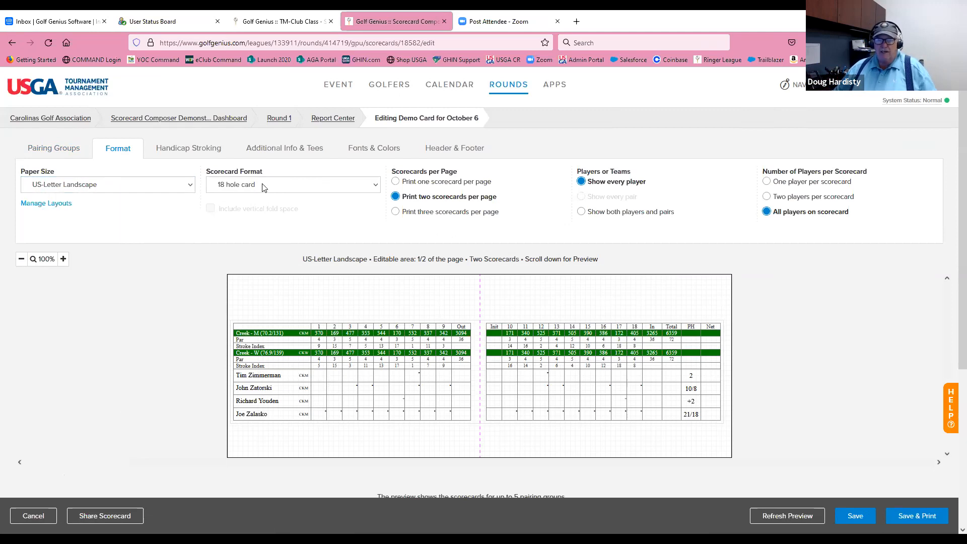
{"action": "left_click", "coordinate": [263, 186]}
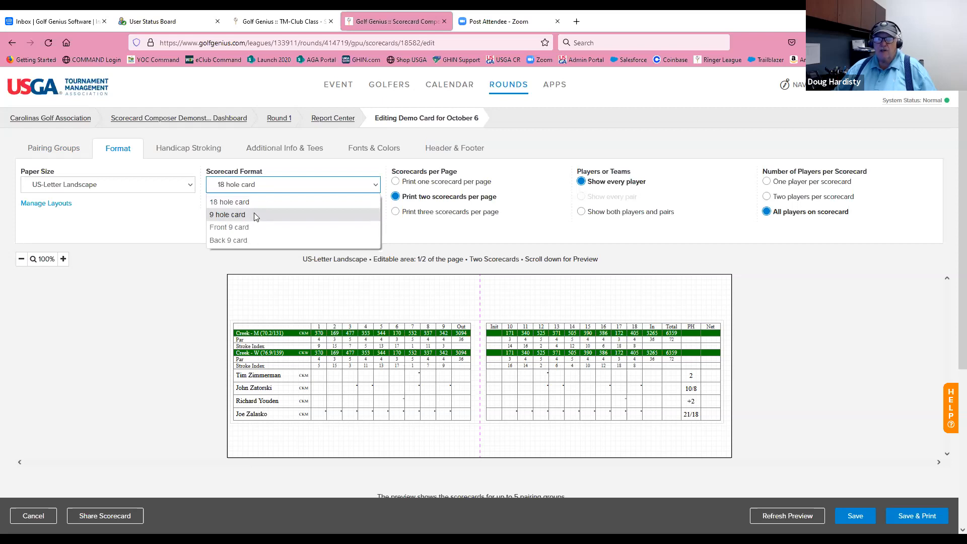
{"action": "left_click", "coordinate": [274, 182]}
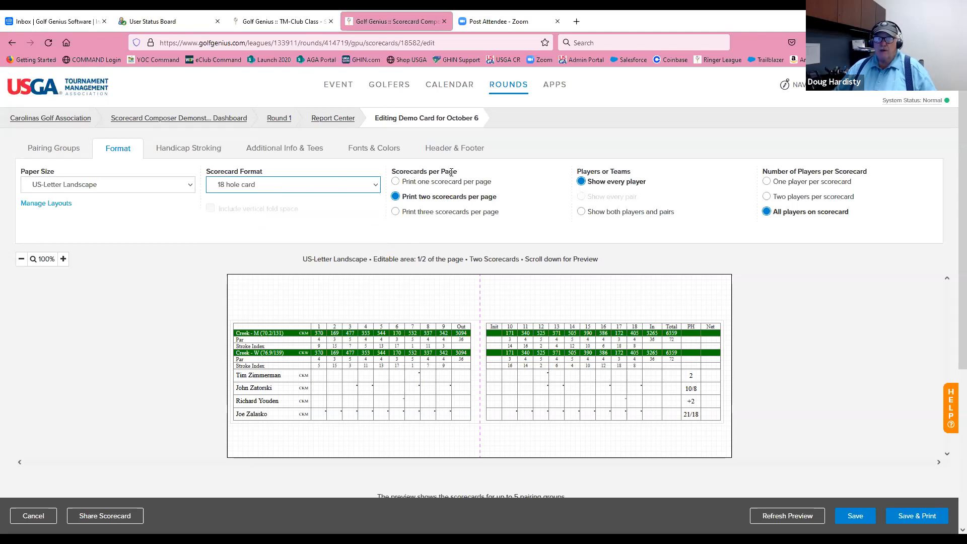
Try one scorecard per page, inspect the full-page layout, and return to two scorecards per page.
{"action": "left_click", "coordinate": [396, 182]}
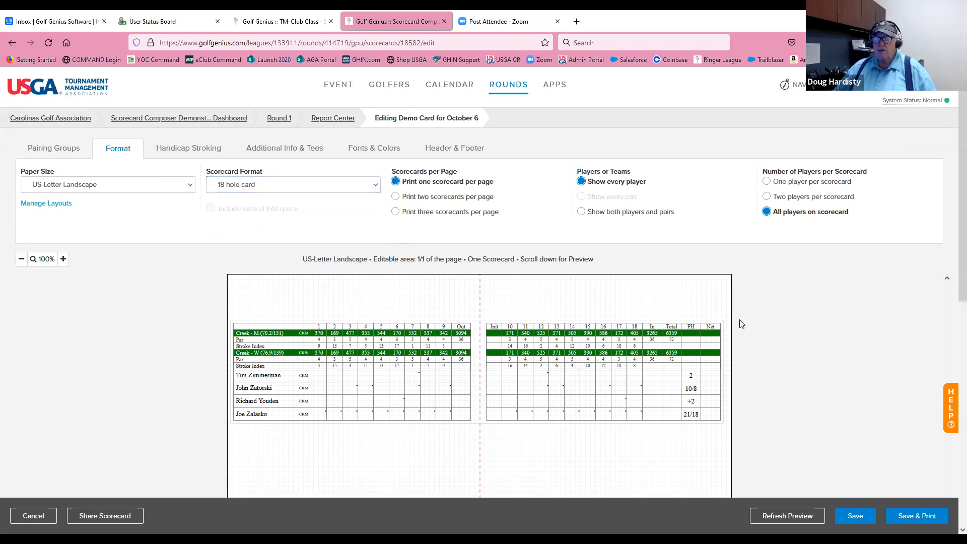
{"action": "scroll", "coordinate": [789, 335], "scroll_direction": "down", "scroll_amount": 2}
{"action": "scroll", "coordinate": [789, 335], "scroll_direction": "down", "scroll_amount": 3}
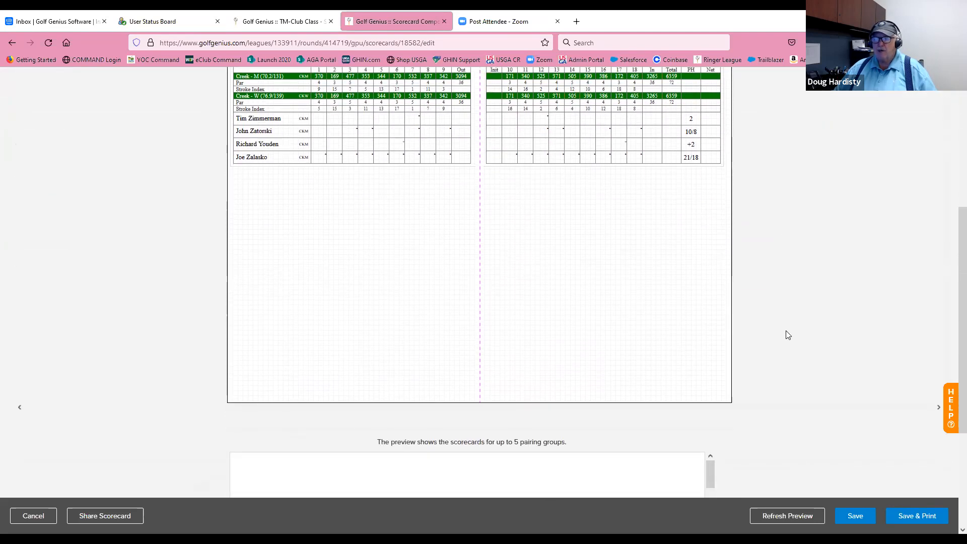
{"action": "scroll", "coordinate": [789, 336], "scroll_direction": "up", "scroll_amount": 1}
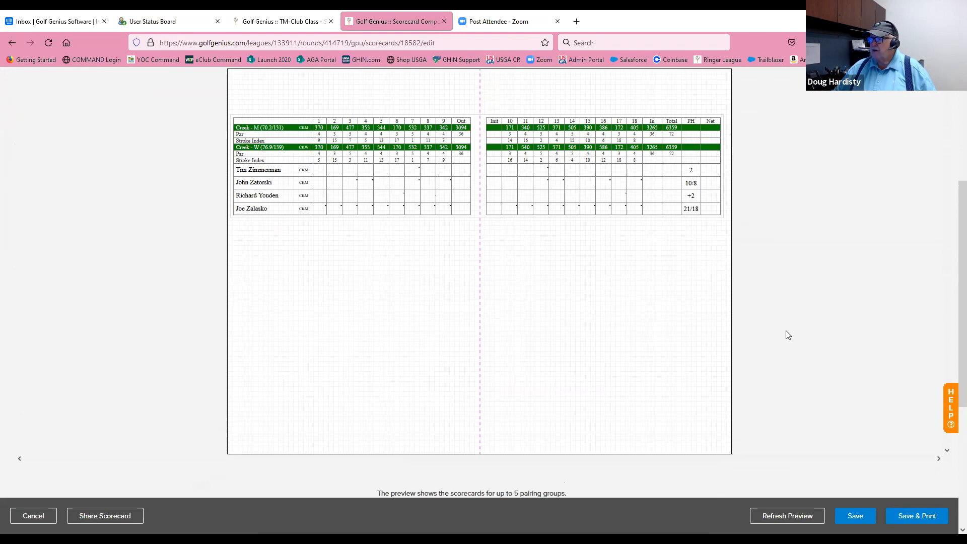
{"action": "scroll", "coordinate": [788, 335], "scroll_direction": "up", "scroll_amount": 3}
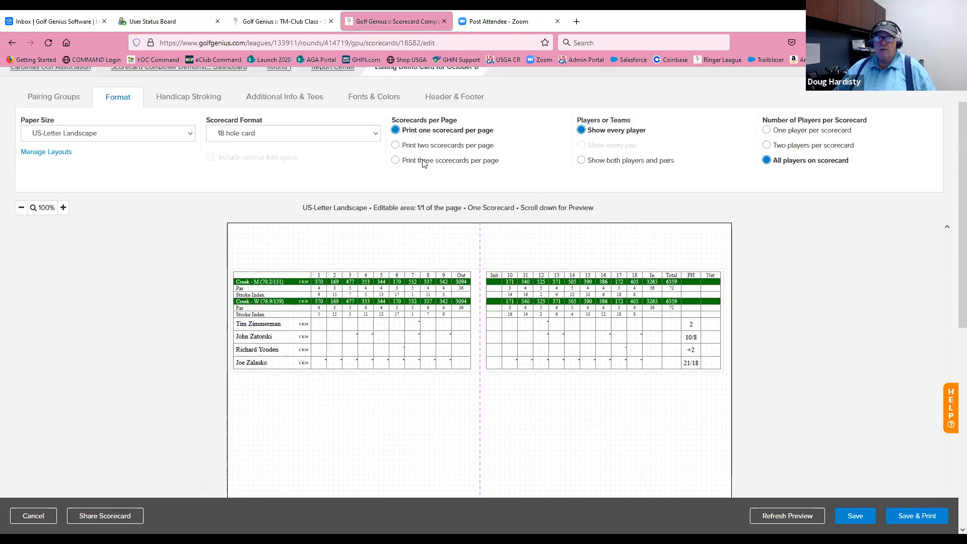
{"action": "left_click", "coordinate": [396, 145]}
{"action": "scroll", "coordinate": [746, 316], "scroll_direction": "down", "scroll_amount": 1}
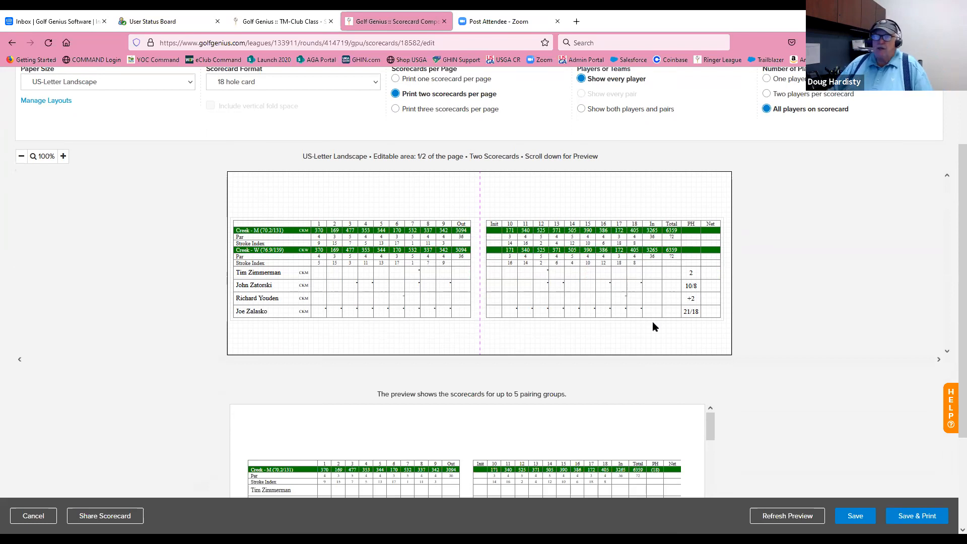
{"action": "scroll", "coordinate": [635, 308], "scroll_direction": "up", "scroll_amount": 1}
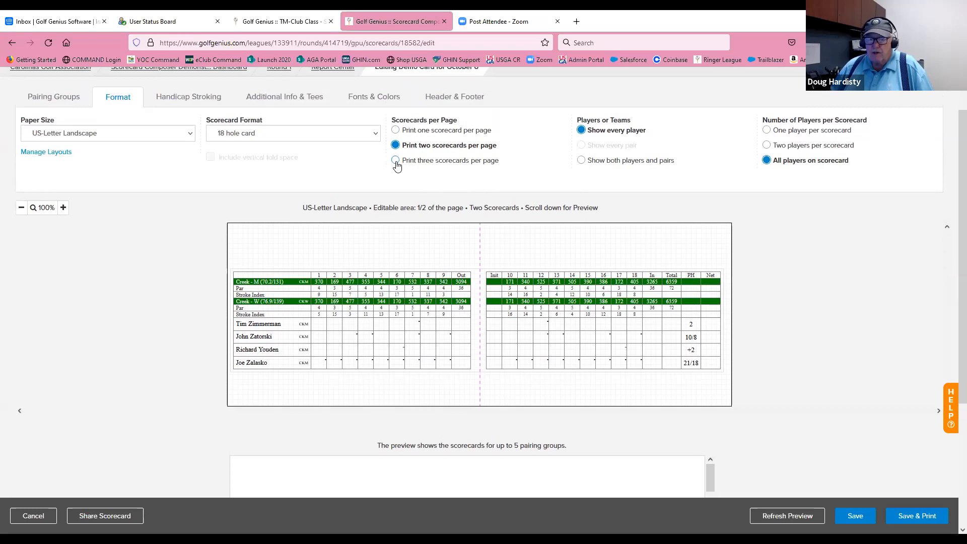
Try three scorecards per page with the score grid moved up to fit, and go back to two per page.
{"action": "left_click", "coordinate": [396, 162]}
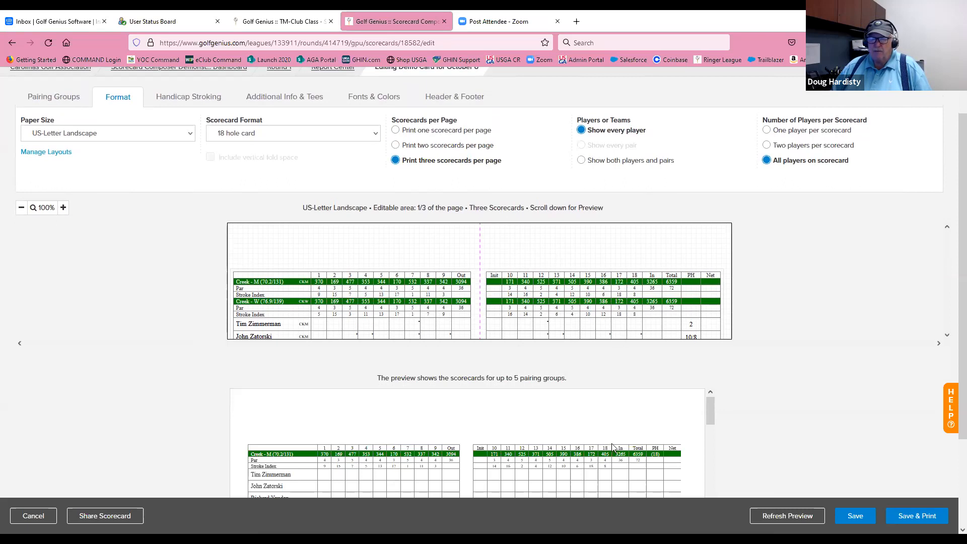
{"action": "left_click_drag", "start_coordinate": [561, 304], "coordinate": [566, 274]}
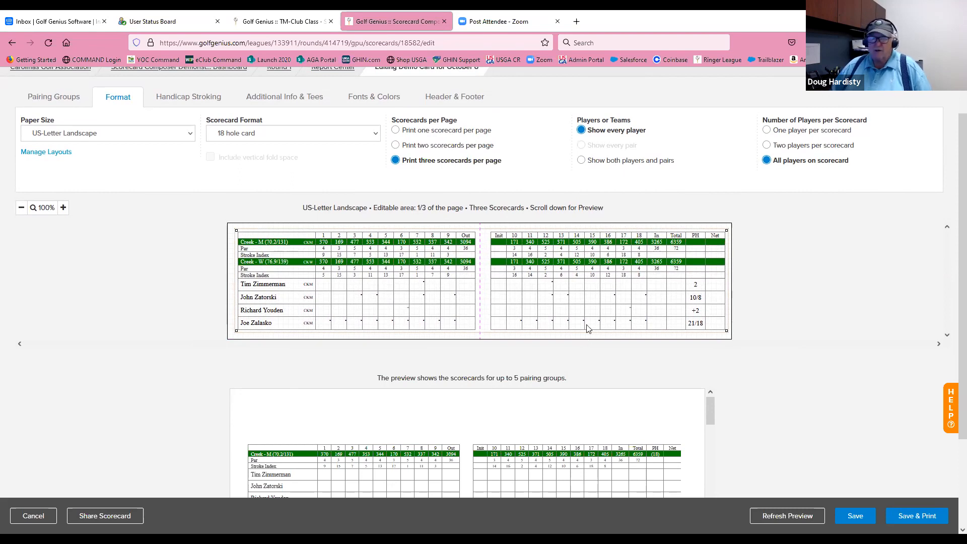
{"action": "left_click", "coordinate": [396, 146]}
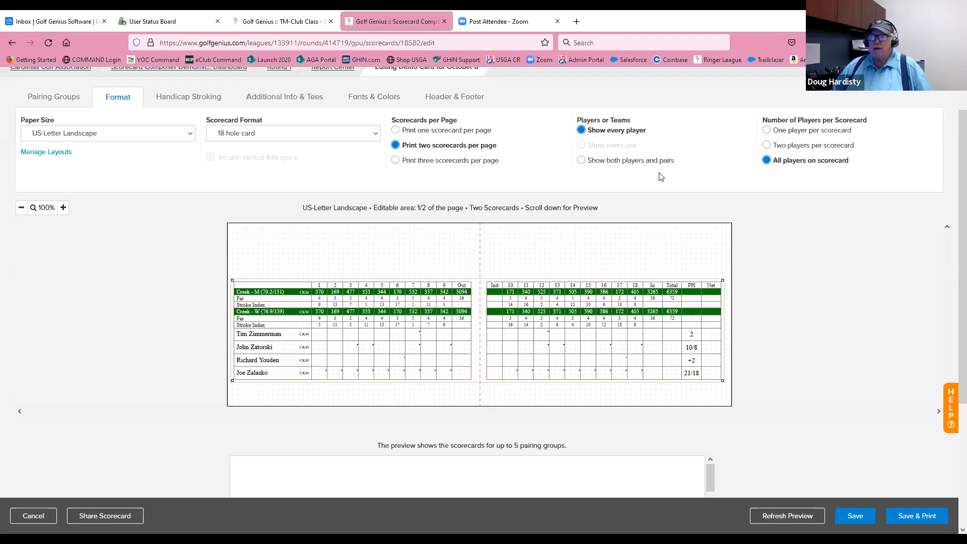
Show both players and pairs with all pairs on each scorecard, and shift the score grid slightly down.
{"action": "left_click", "coordinate": [582, 161]}
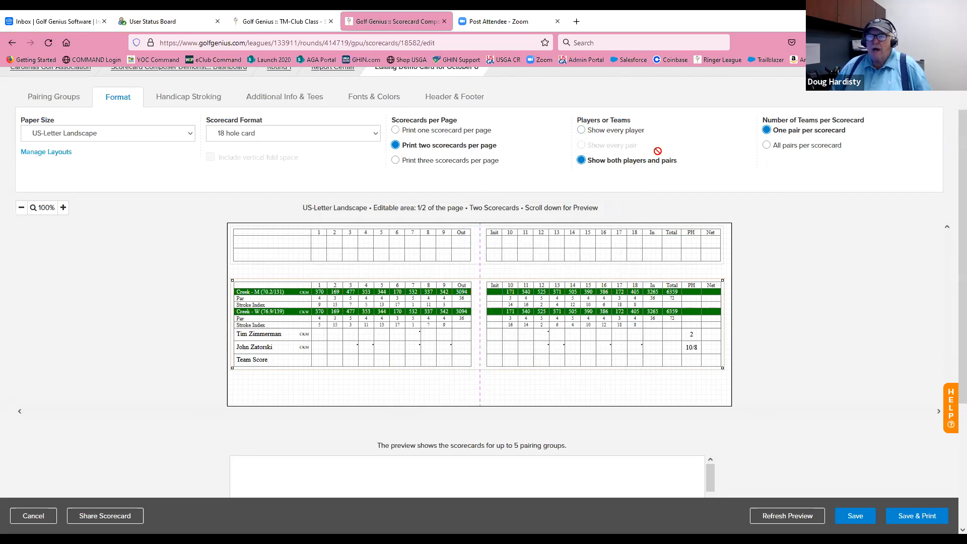
{"action": "left_click", "coordinate": [767, 146]}
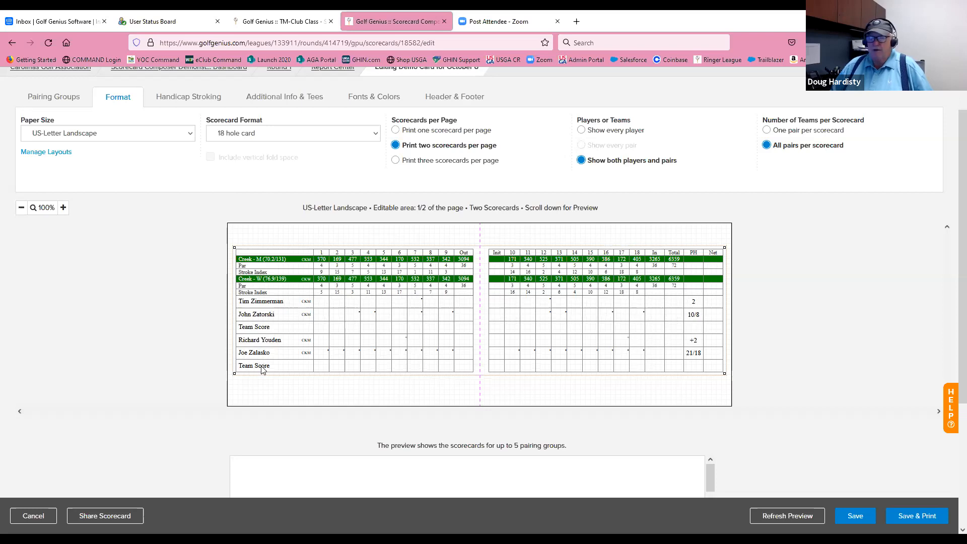
{"action": "left_click_drag", "start_coordinate": [303, 278], "coordinate": [307, 283]}
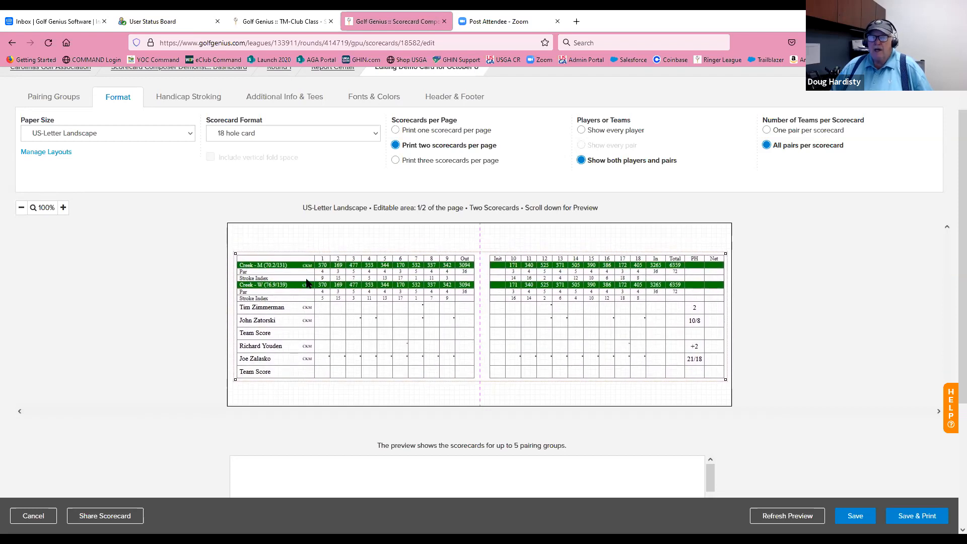
Limit each scorecard to one pair and move the main score grid down, clear of the blank grid above it.
{"action": "left_click", "coordinate": [766, 131]}
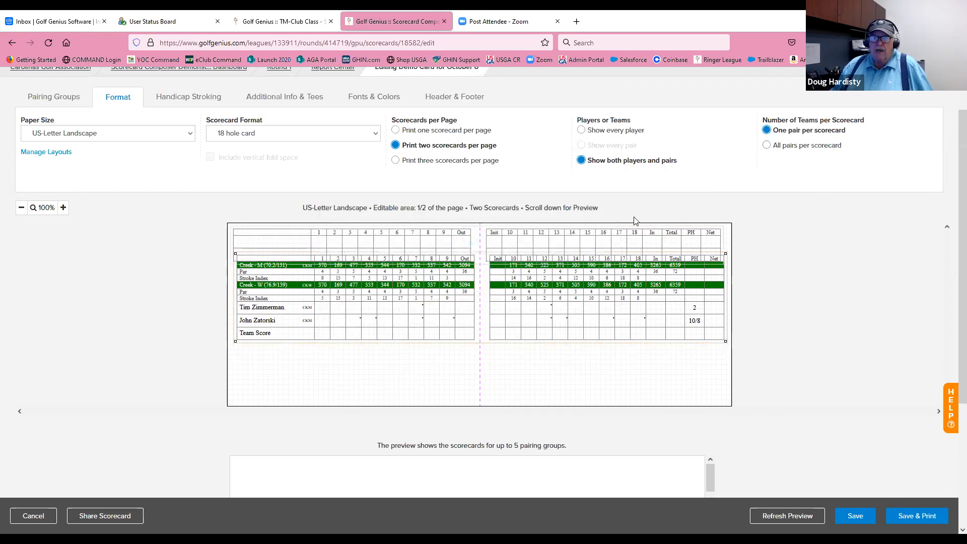
{"action": "left_click_drag", "start_coordinate": [633, 286], "coordinate": [629, 316]}
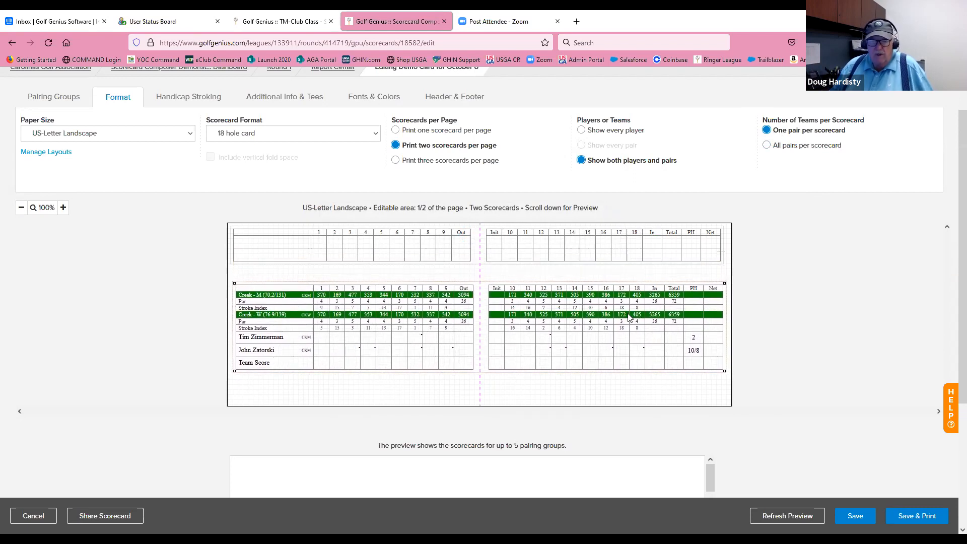
Show every player instead of both players and pairs, and limit each scorecard to two players.
{"action": "left_click", "coordinate": [582, 130]}
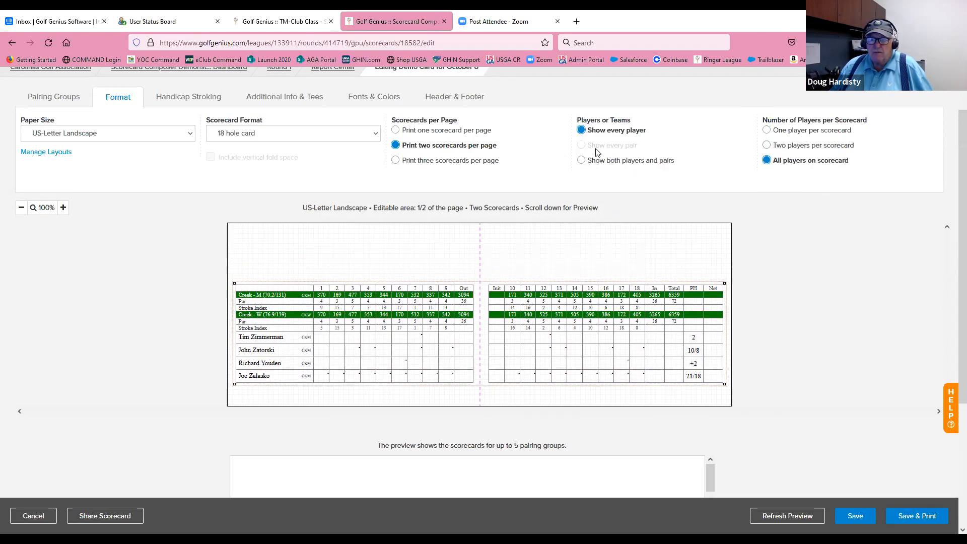
{"action": "left_click", "coordinate": [767, 146]}
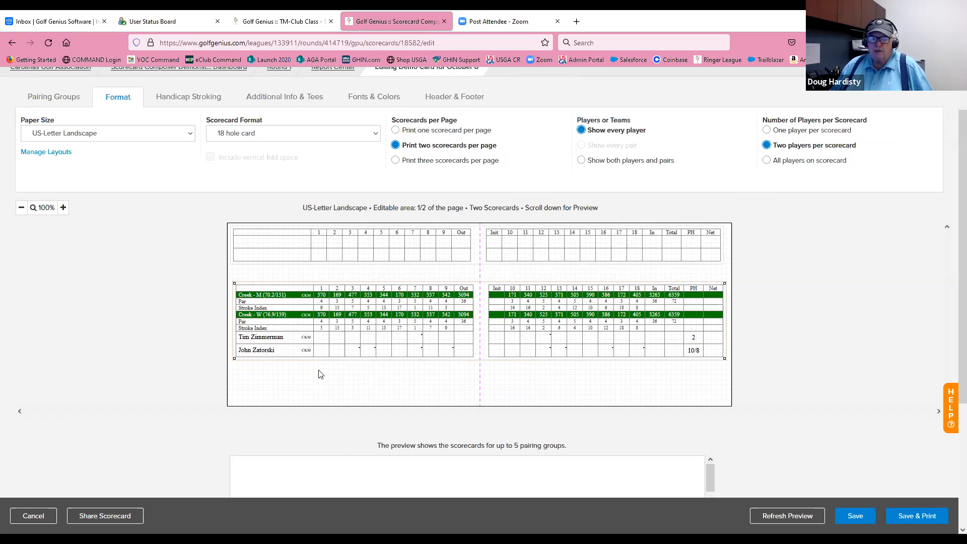
{"action": "scroll", "coordinate": [320, 372], "scroll_direction": "up", "scroll_amount": 2}
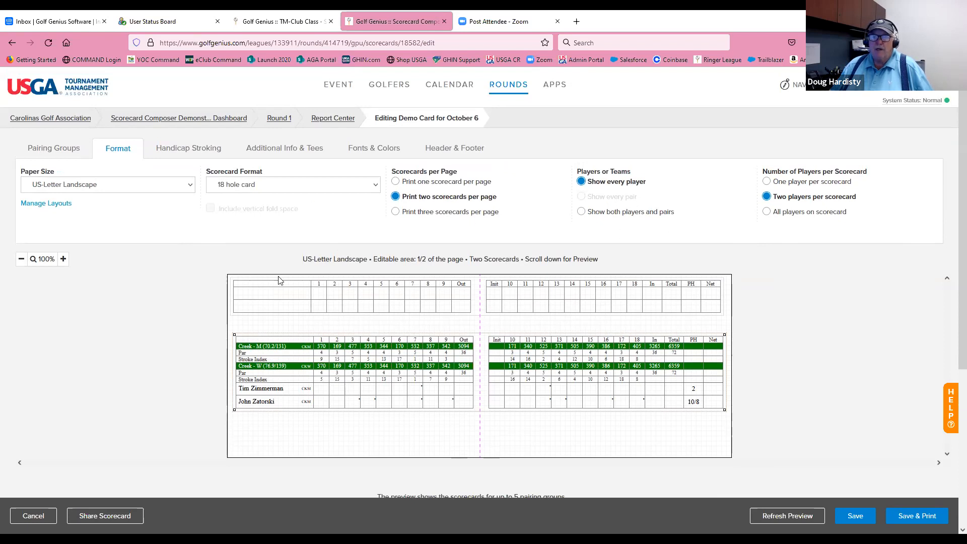
Open the handicap stroking settings, enlarge the browser page to 110%, and examine the handicap values in the card's PH column.
{"action": "left_click", "coordinate": [211, 149]}
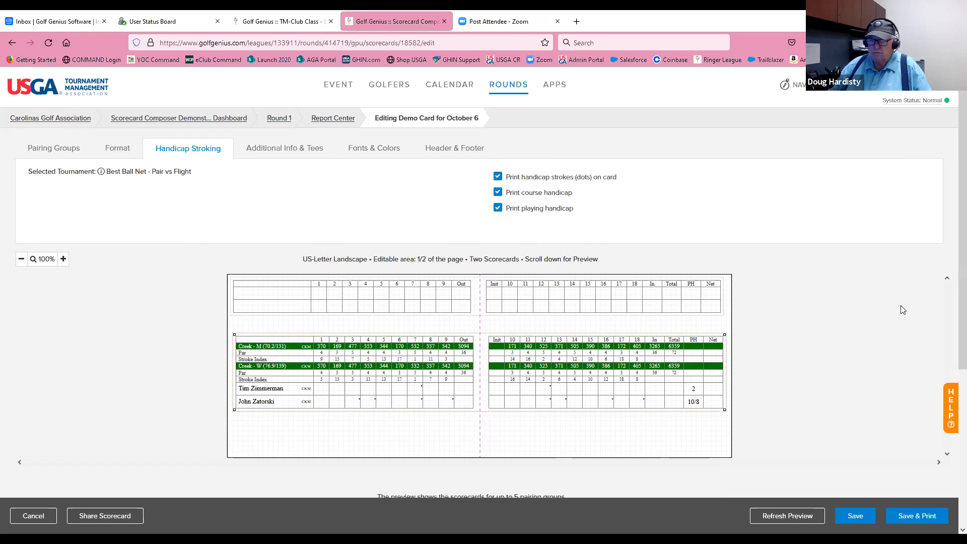
{"action": "left_click", "coordinate": [955, 42]}
{"action": "left_click", "coordinate": [936, 273]}
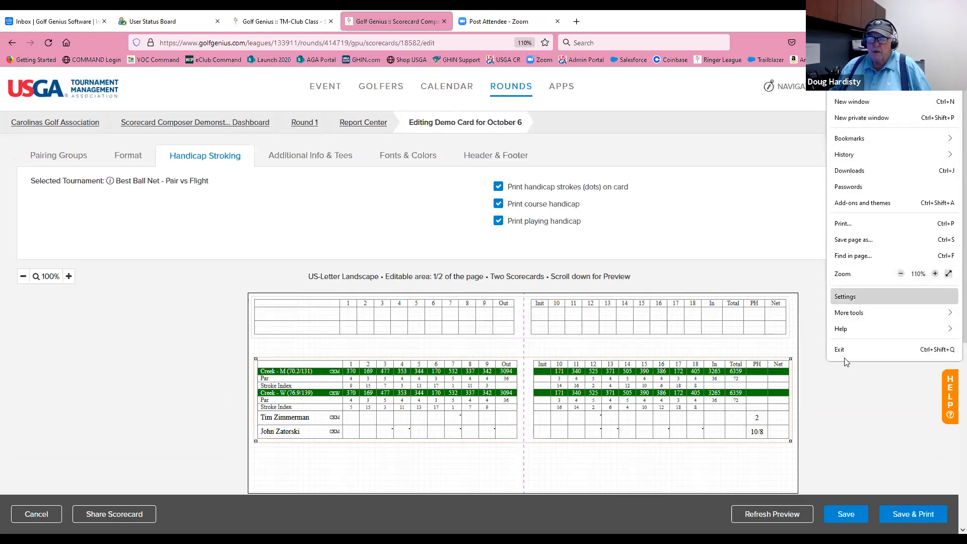
{"action": "left_click", "coordinate": [857, 391]}
{"action": "scroll", "coordinate": [846, 375], "scroll_direction": "down", "scroll_amount": 2}
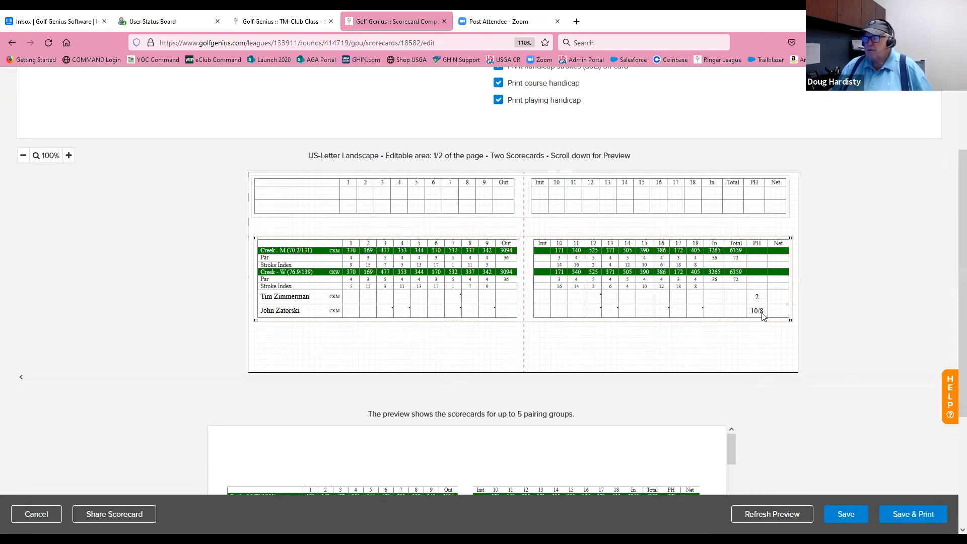
{"action": "scroll", "coordinate": [764, 318], "scroll_direction": "up", "scroll_amount": 2}
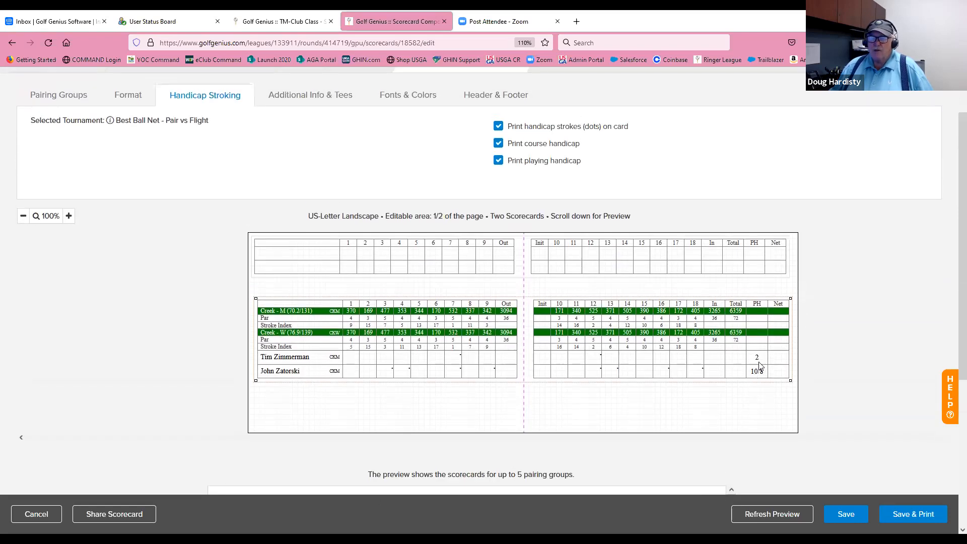
Try the card without playing handicap, course handicap and stroke dots, restore them, and try hiding only the course handicap before restoring it.
{"action": "left_click", "coordinate": [499, 161]}
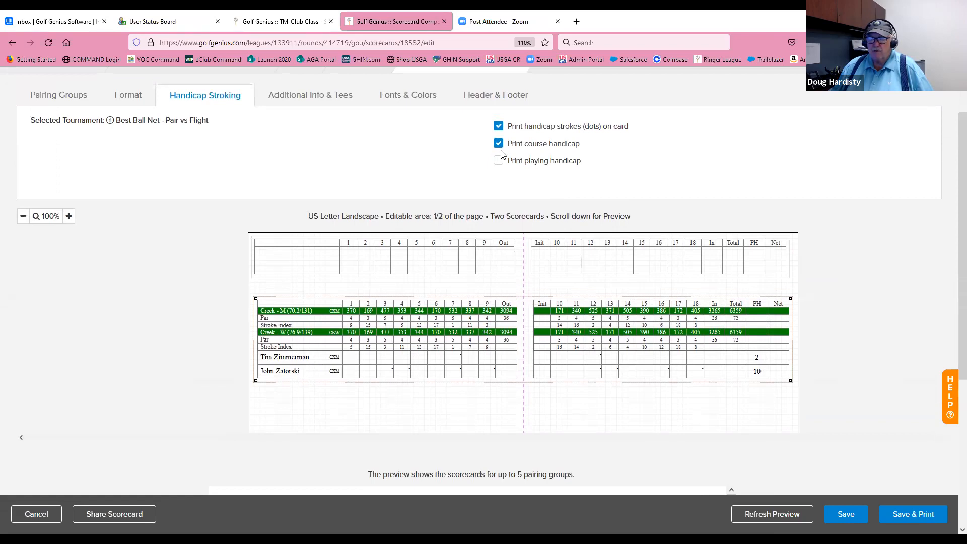
{"action": "left_click", "coordinate": [498, 144]}
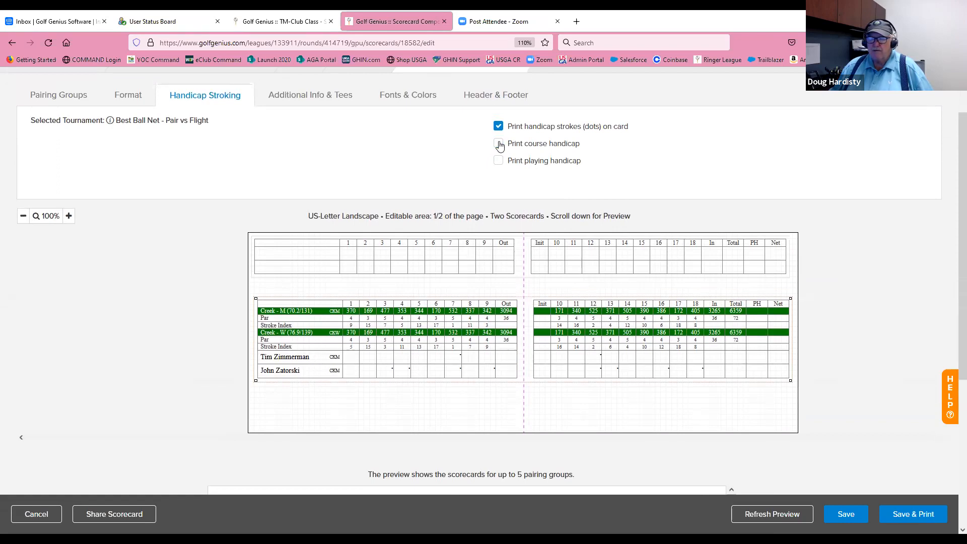
{"action": "left_click", "coordinate": [498, 126]}
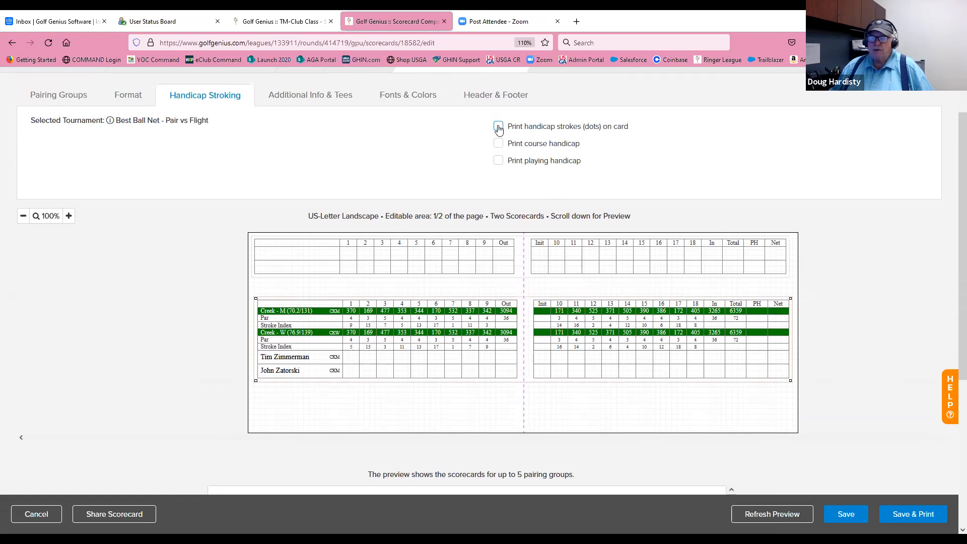
{"action": "left_click", "coordinate": [499, 161]}
{"action": "left_click", "coordinate": [499, 144]}
{"action": "left_click", "coordinate": [498, 126]}
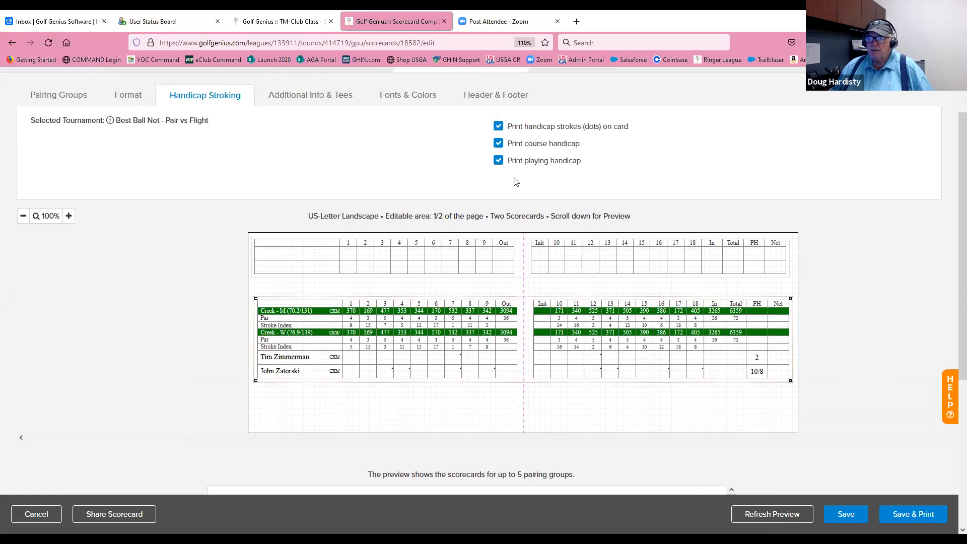
{"action": "left_click", "coordinate": [499, 146]}
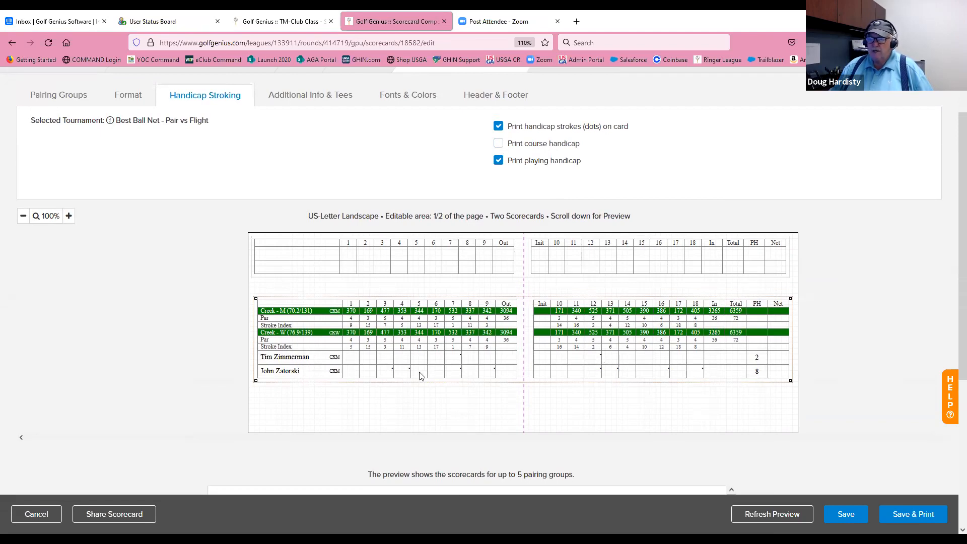
{"action": "left_click", "coordinate": [499, 144]}
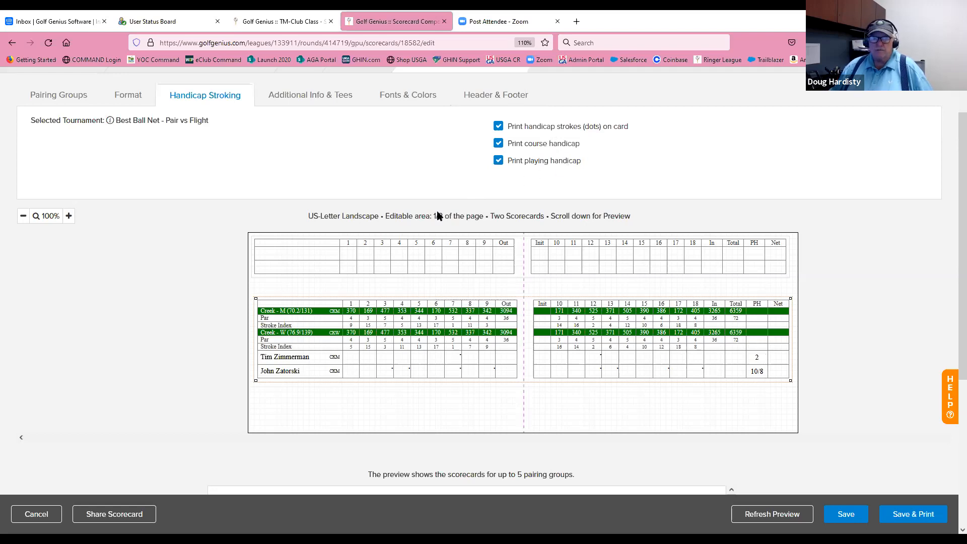
In the additional info and tees settings, try showing player data on the markers' notes and turn it off again.
{"action": "left_click", "coordinate": [309, 97]}
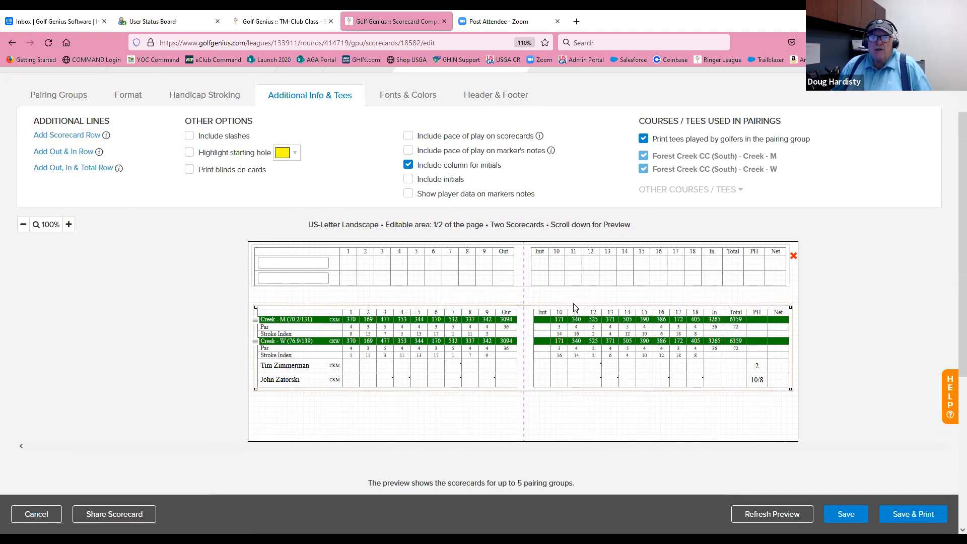
{"action": "left_click", "coordinate": [408, 195]}
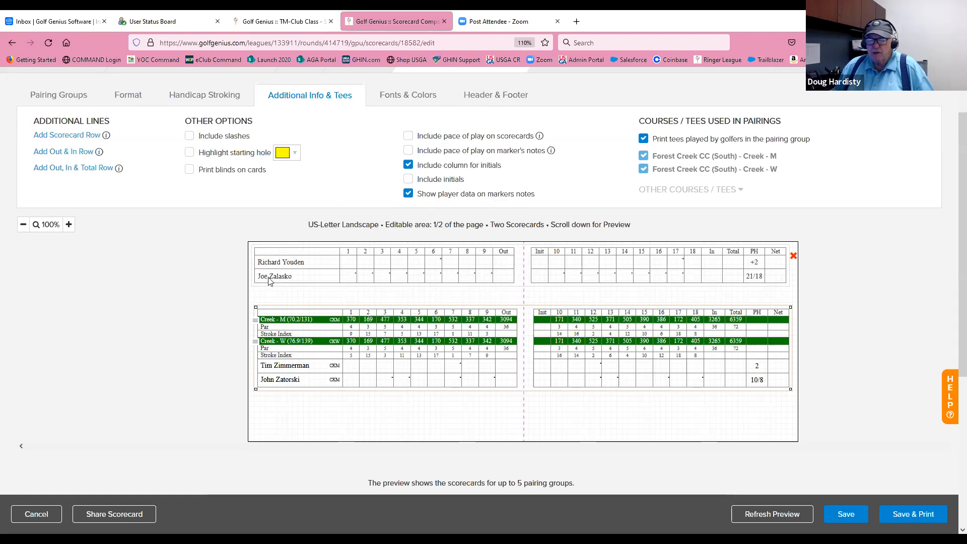
{"action": "left_click", "coordinate": [408, 193]}
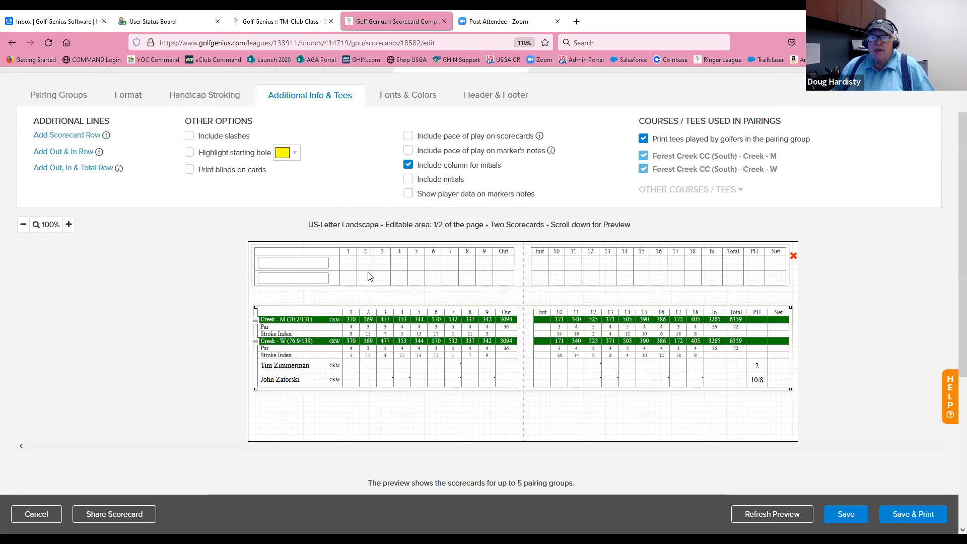
Remove the markers' notes grid, try adding it back, and leave it removed with the main score grid moved slightly up.
{"action": "left_click", "coordinate": [794, 256]}
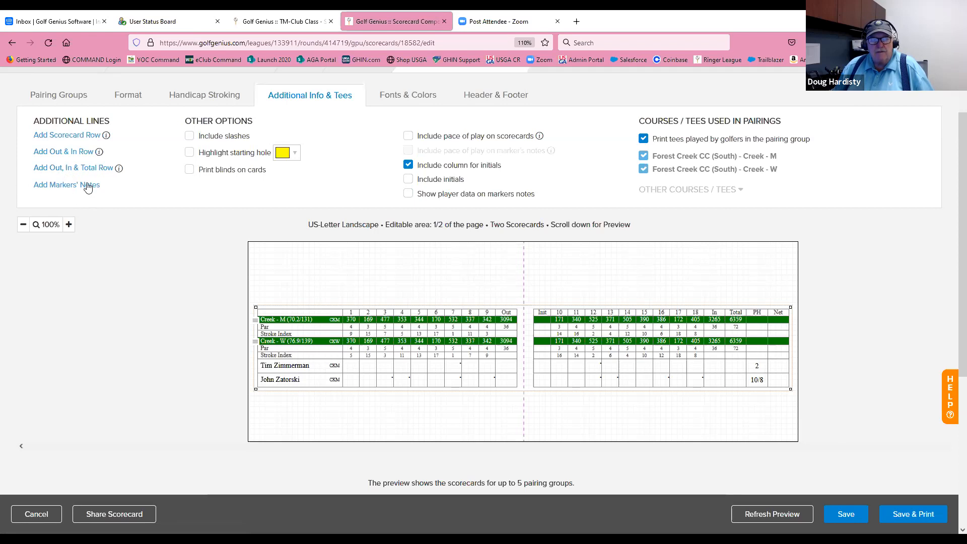
{"action": "left_click_drag", "start_coordinate": [101, 186], "coordinate": [36, 188]}
{"action": "left_click", "coordinate": [121, 196]}
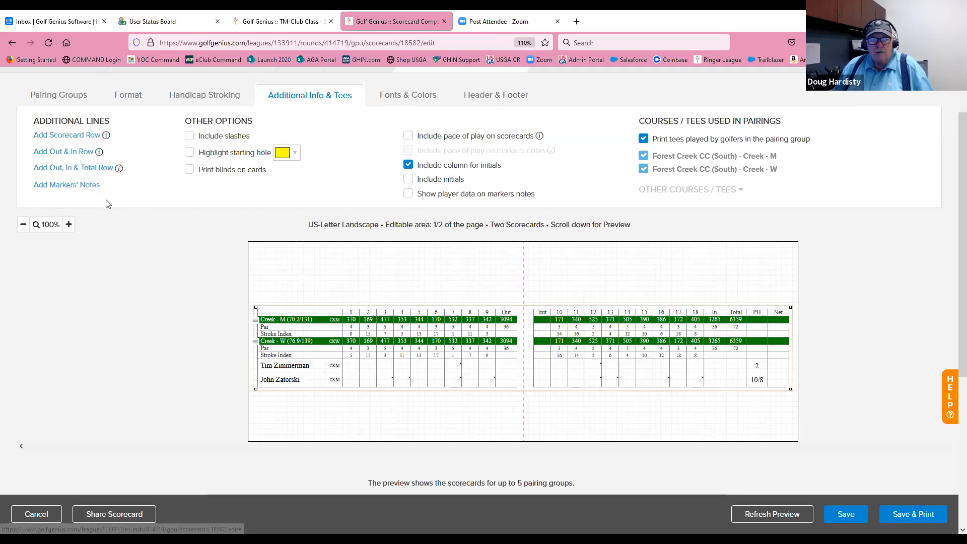
{"action": "left_click", "coordinate": [61, 188]}
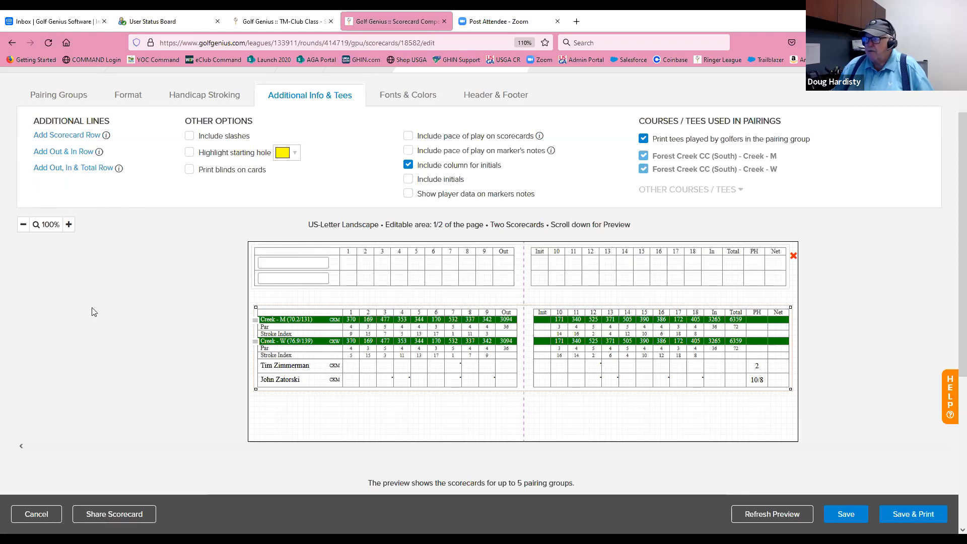
{"action": "left_click", "coordinate": [795, 258]}
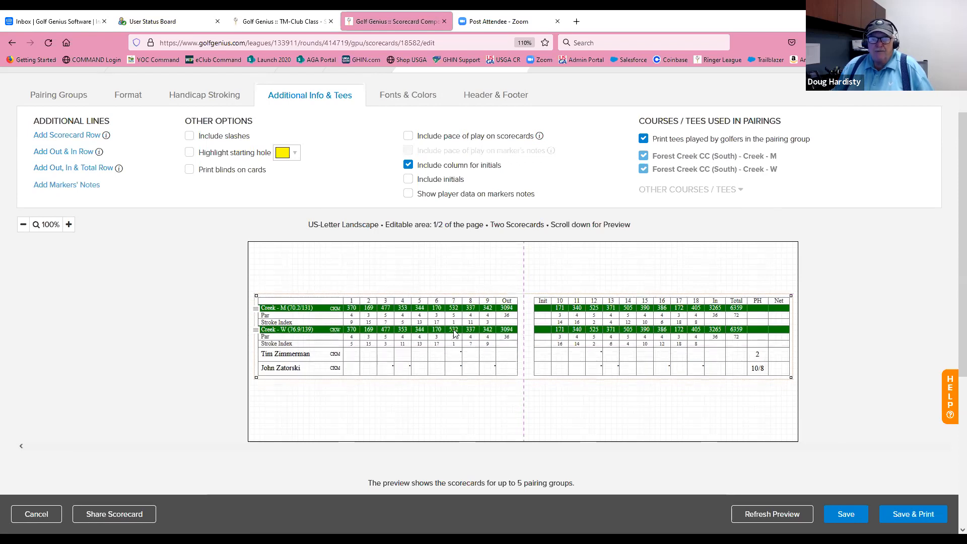
{"action": "mouse_move", "coordinate": [453, 324]}
{"action": "left_mouse_down"}
{"action": "mouse_move", "coordinate": [451, 316]}
{"action": "mouse_move", "coordinate": [452, 333]}
{"action": "left_mouse_up"}
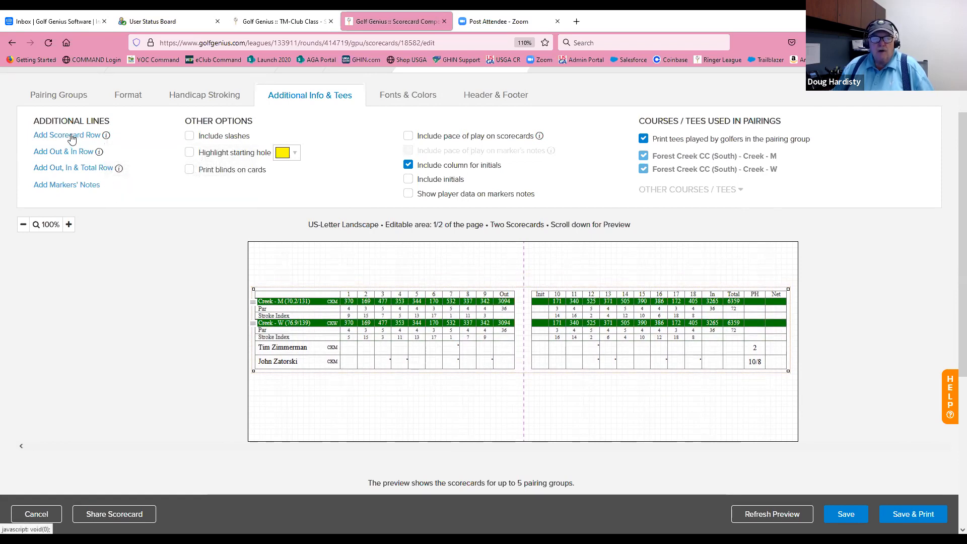
Try adding a blank scorecard row below the players and remove it.
{"action": "left_click_drag", "start_coordinate": [103, 135], "coordinate": [28, 137]}
{"action": "left_click", "coordinate": [55, 136]}
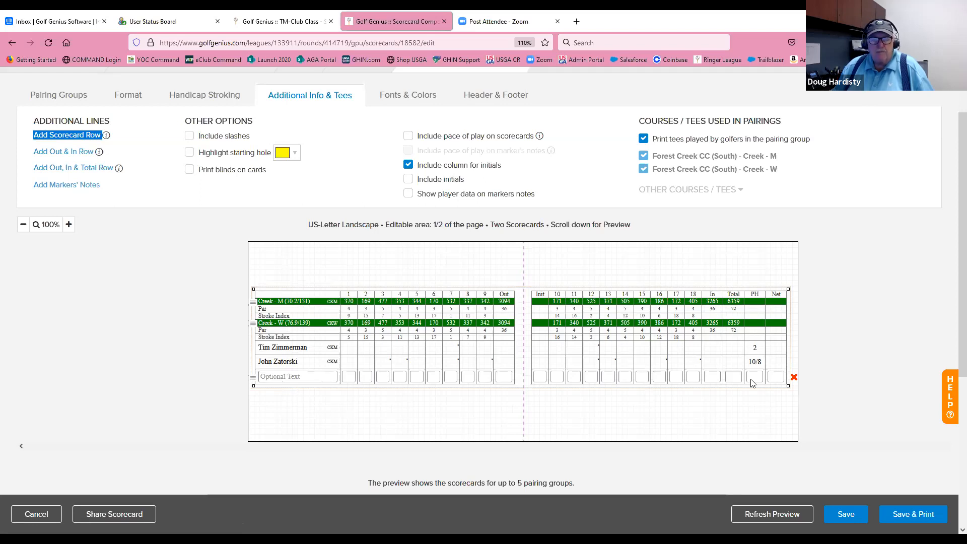
{"action": "left_click", "coordinate": [794, 378]}
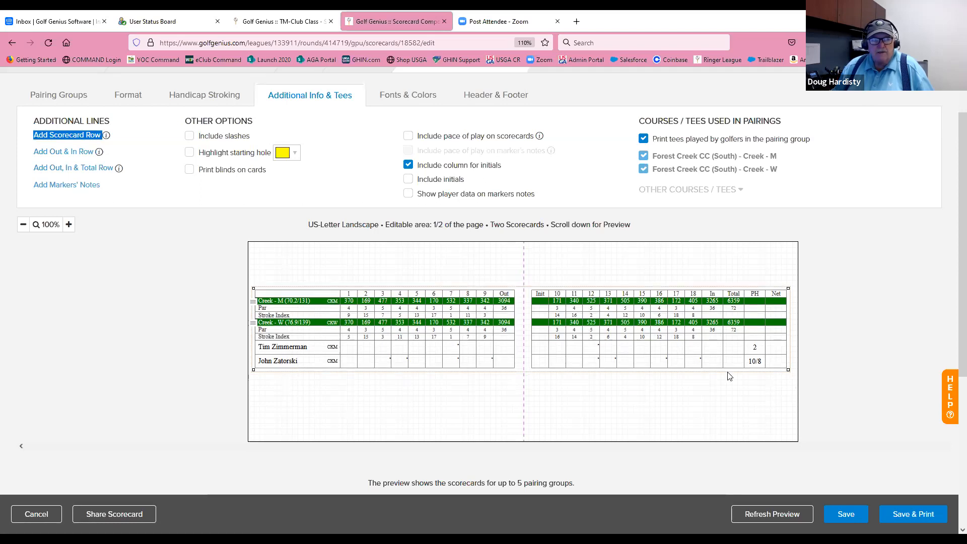
Try an out, in and total row with an out and in row beneath it, and remove both rows.
{"action": "left_click", "coordinate": [56, 153]}
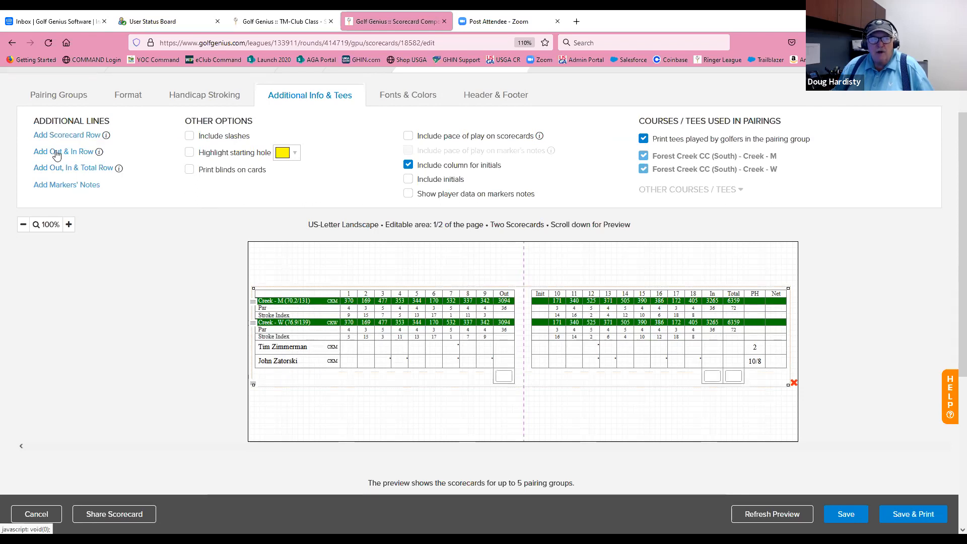
{"action": "left_click", "coordinate": [57, 153]}
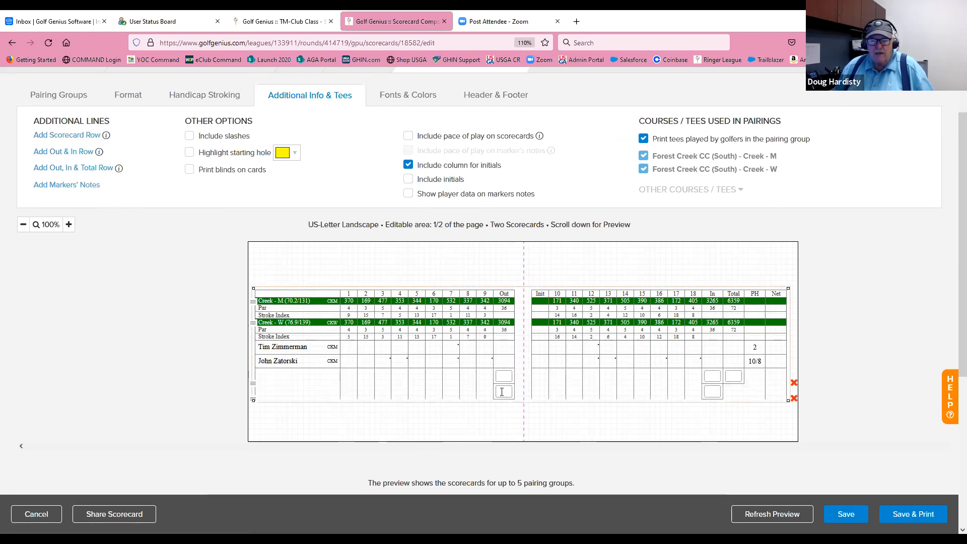
{"action": "left_click", "coordinate": [795, 398]}
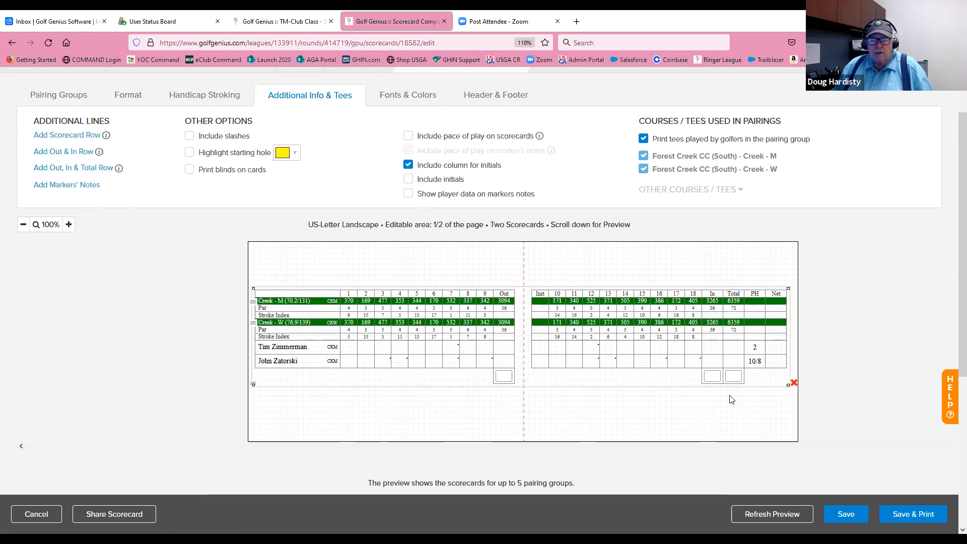
{"action": "left_click", "coordinate": [795, 383]}
Try an out and in row on its own, remove it, and do the same with an out, in and total row.
{"action": "left_click", "coordinate": [76, 153]}
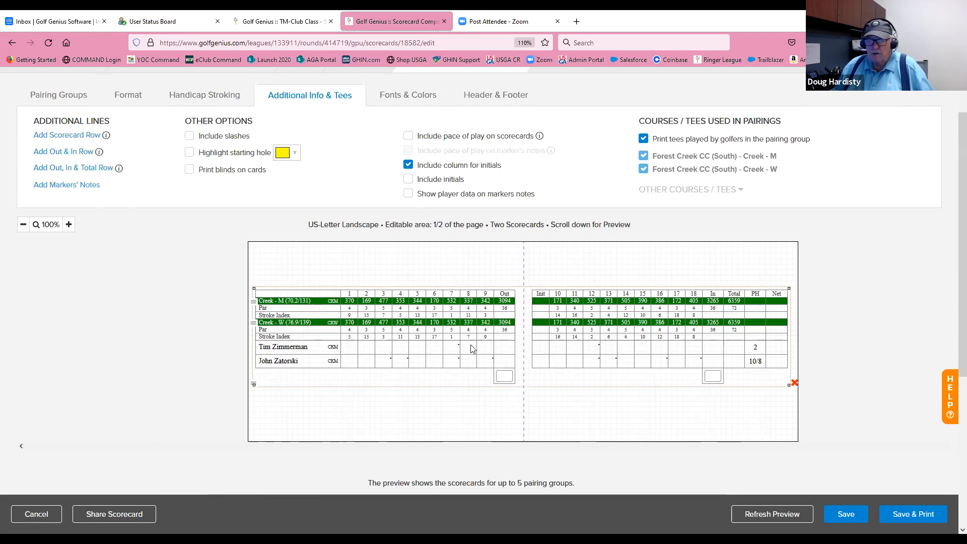
{"action": "left_click", "coordinate": [794, 383]}
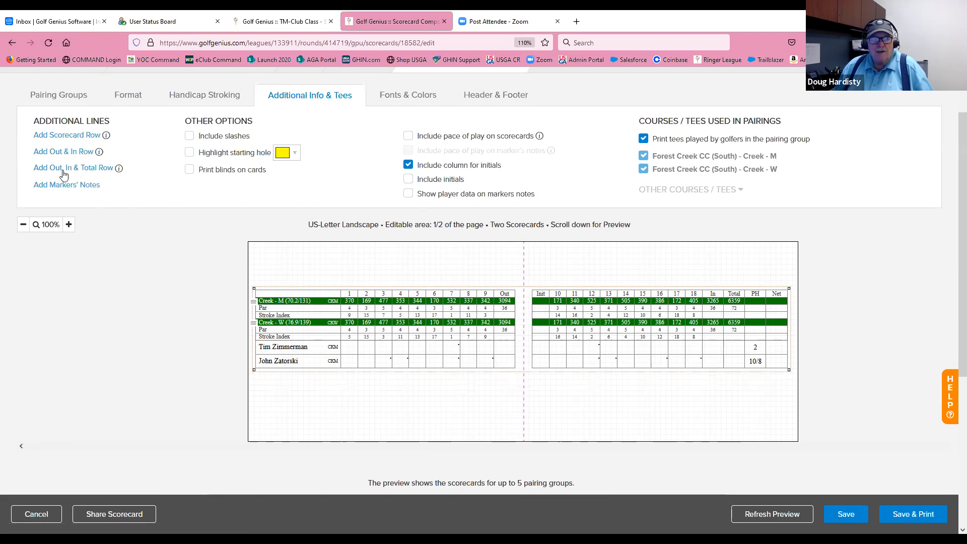
{"action": "left_click", "coordinate": [91, 174]}
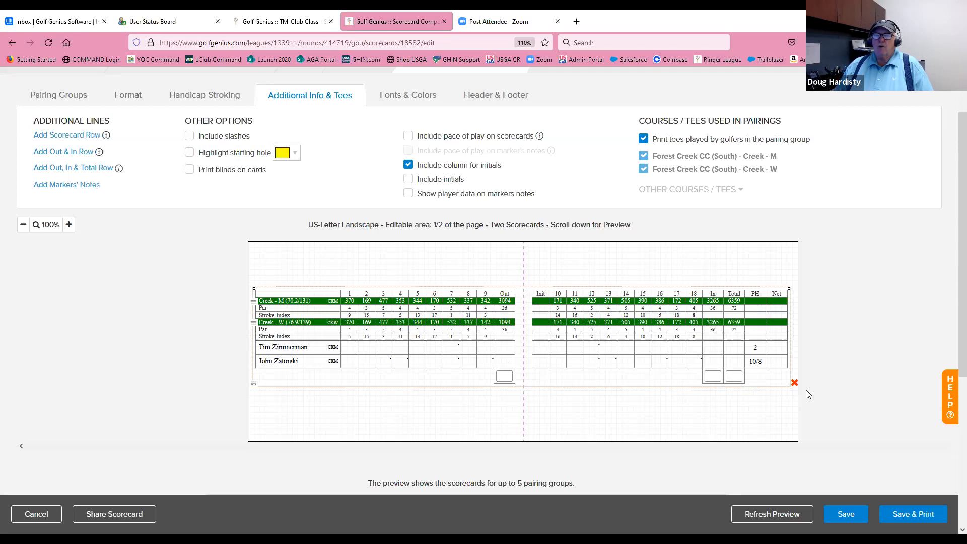
{"action": "left_click", "coordinate": [795, 384]}
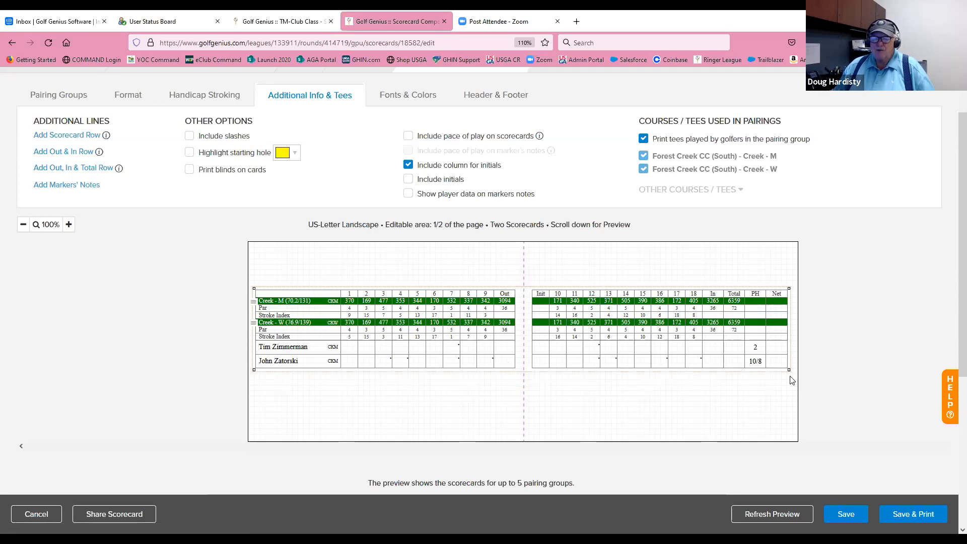
Add a scorecard row below the players and label it "BEST BALL - GROSS".
{"action": "left_click", "coordinate": [72, 137]}
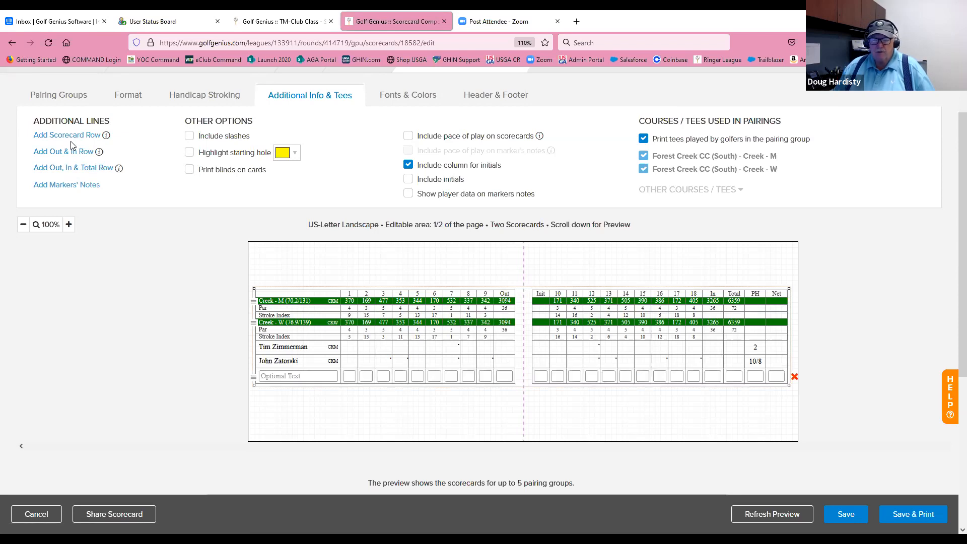
{"action": "left_click", "coordinate": [296, 376]}
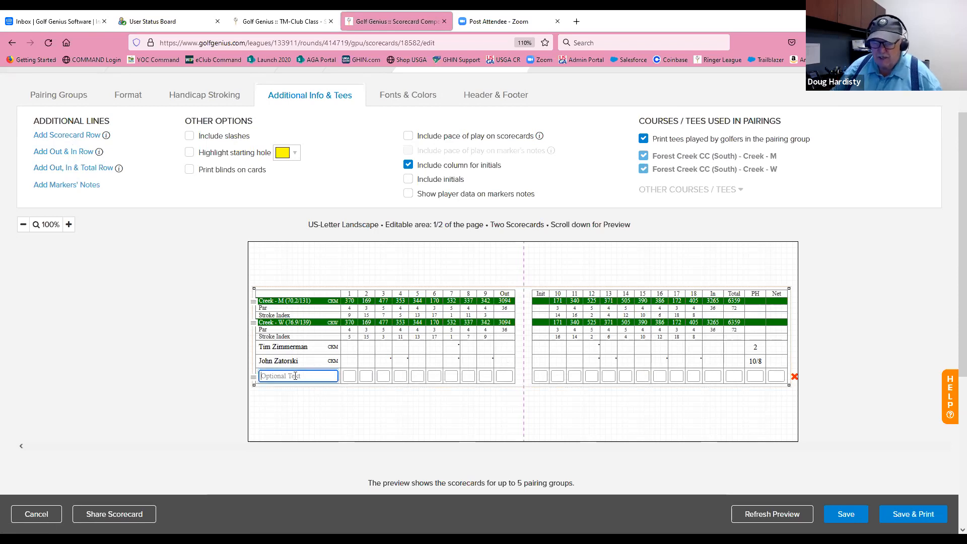
{"action": "type", "text": "BEST BA"}
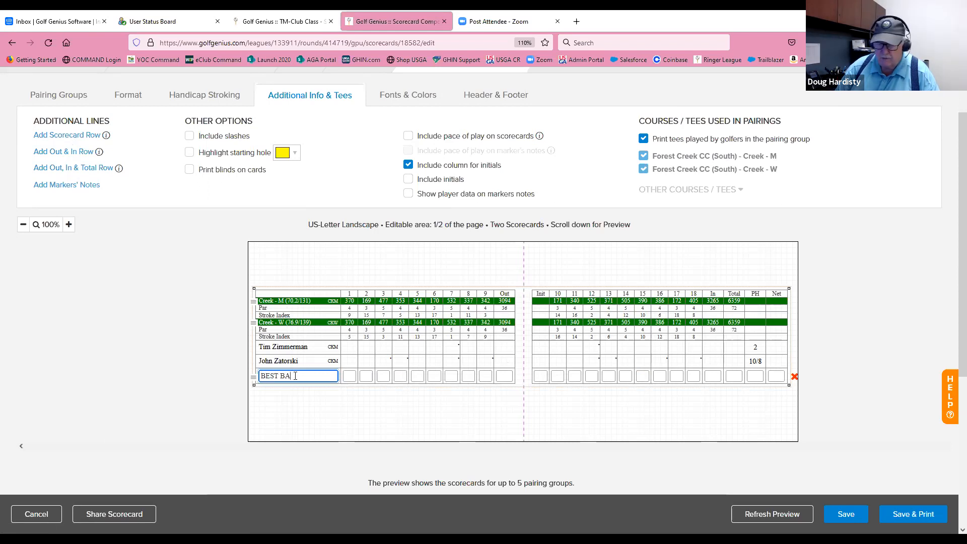
{"action": "type", "text": "LL - GROSS"}
{"action": "left_click", "coordinate": [308, 422]}
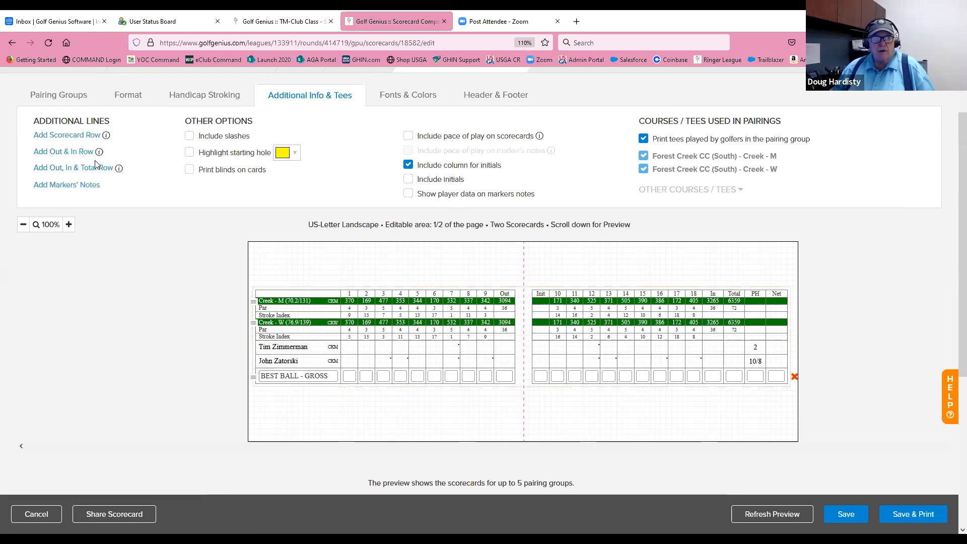
Add another scorecard row below the gross best ball row and label it "BEST BALL - NET".
{"action": "left_click", "coordinate": [76, 139]}
{"action": "left_click", "coordinate": [285, 391]}
{"action": "type", "text": "BEST "}
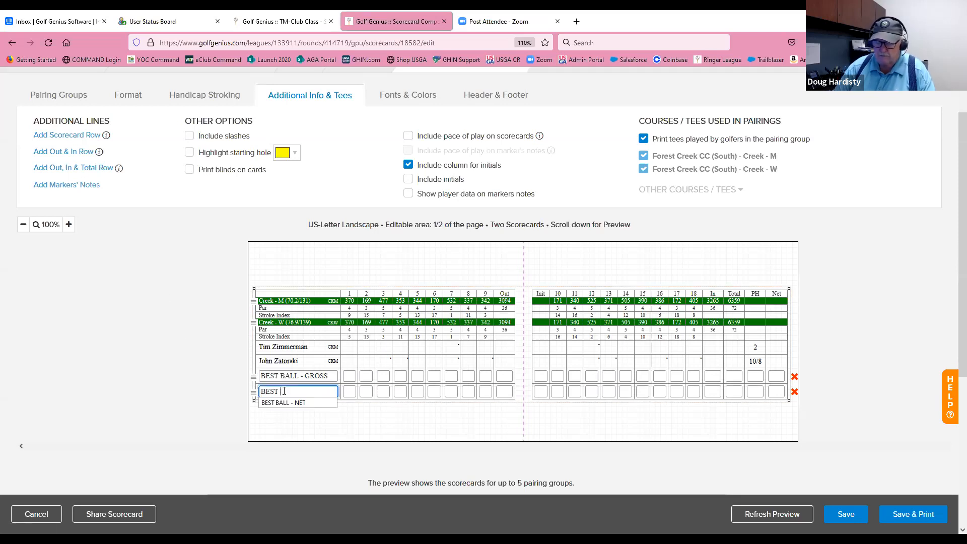
{"action": "type", "text": "BALL - NET"}
{"action": "left_click", "coordinate": [347, 417]}
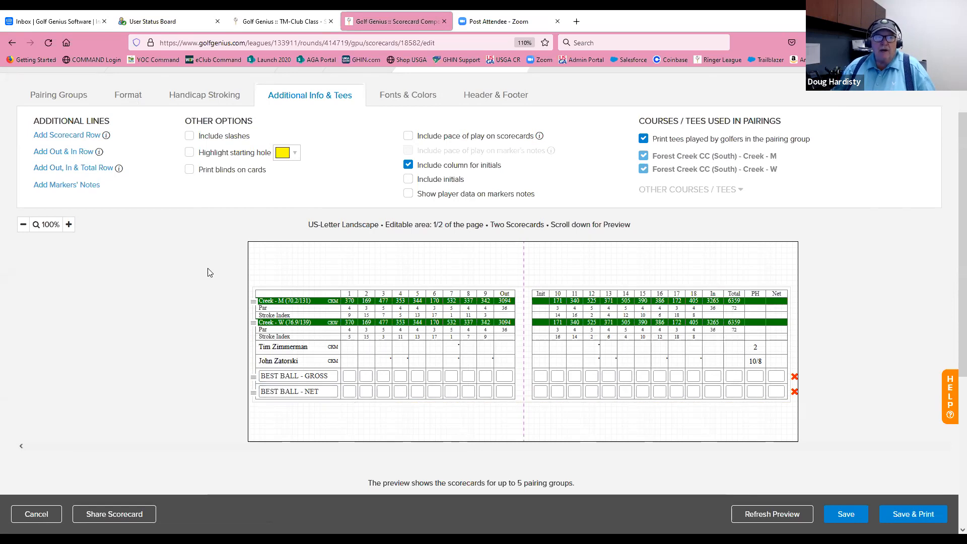
Try slashes in the players' score boxes and turn them off, and highlight the starting hole in dark green.
{"action": "left_click", "coordinate": [189, 137]}
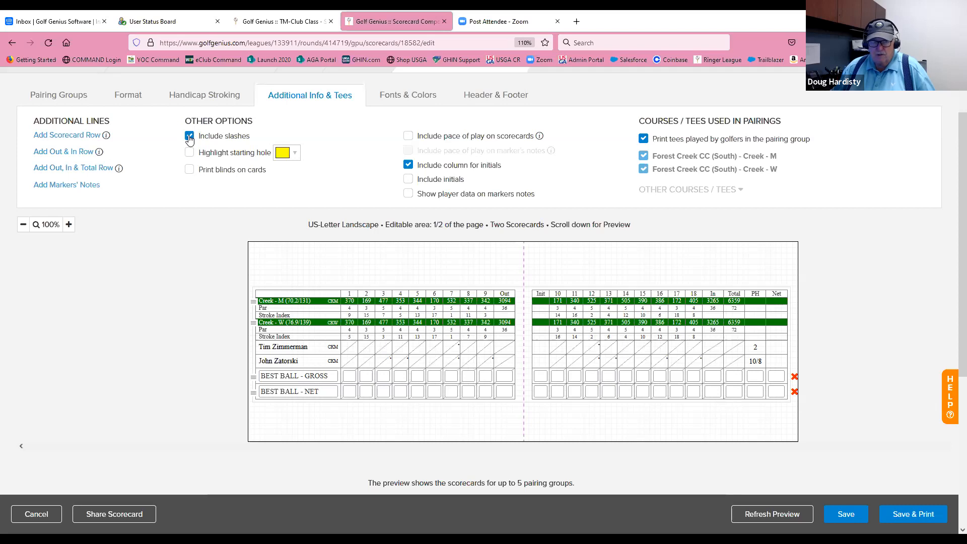
{"action": "left_click", "coordinate": [190, 137]}
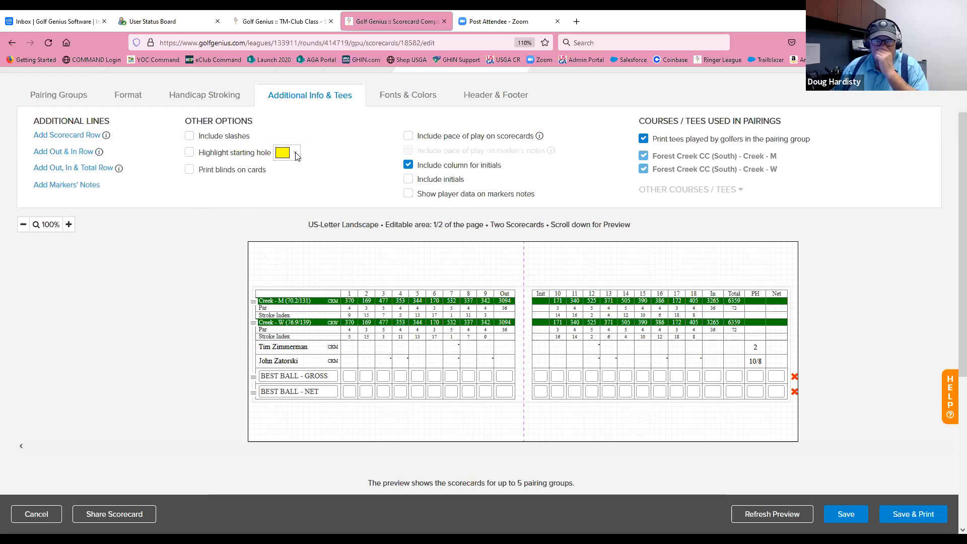
{"action": "left_click", "coordinate": [189, 152]}
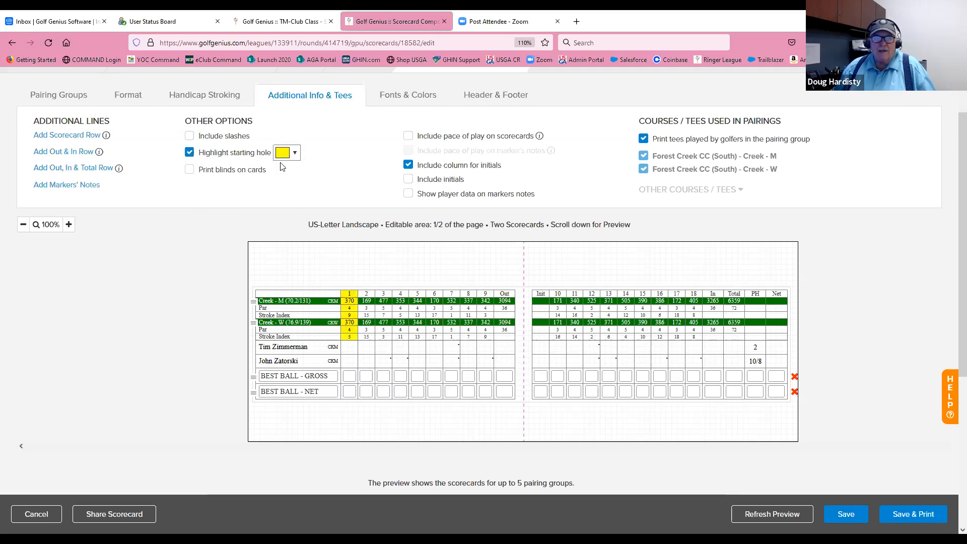
{"action": "left_click", "coordinate": [295, 153]}
{"action": "left_click", "coordinate": [339, 176]}
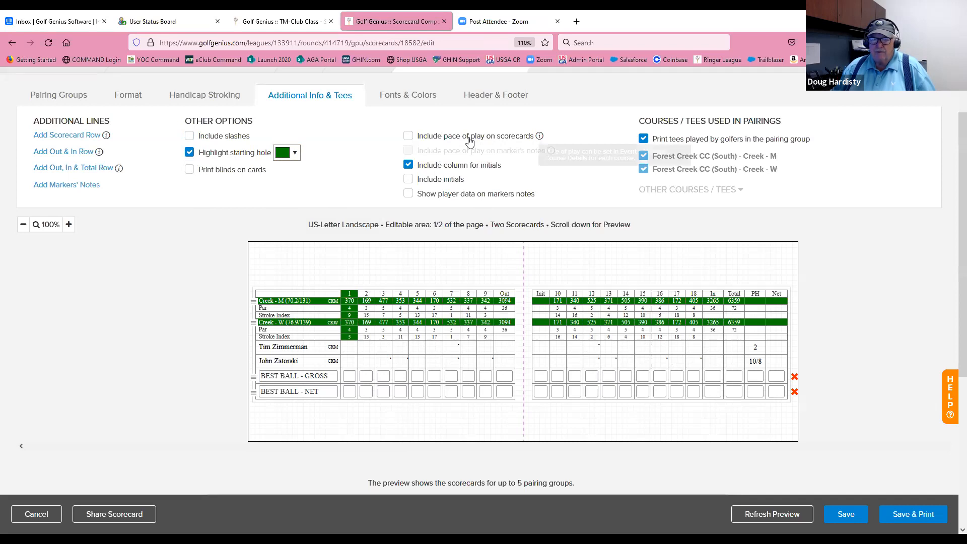
Include pace of play on the scorecards and the players' initials in the initials column.
{"action": "left_click", "coordinate": [408, 136]}
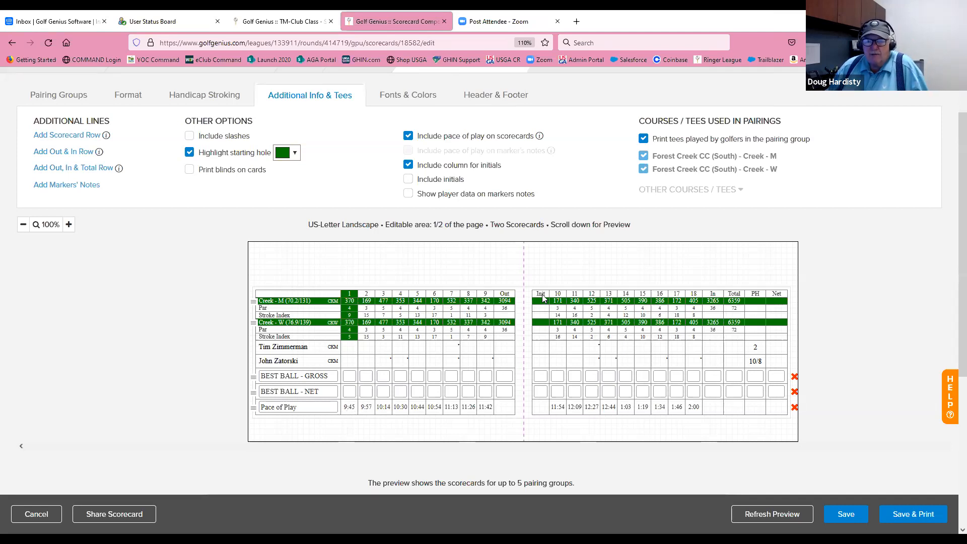
{"action": "left_click", "coordinate": [409, 180]}
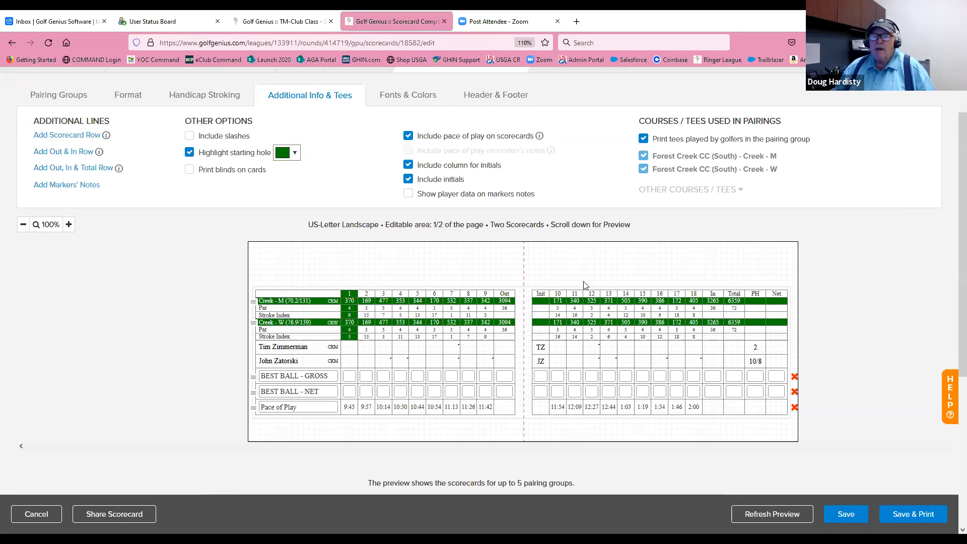
Try printing only the Creek - M tees and only the Creek - W tees, and restore printing the tees played by the pairing group.
{"action": "left_click", "coordinate": [643, 140]}
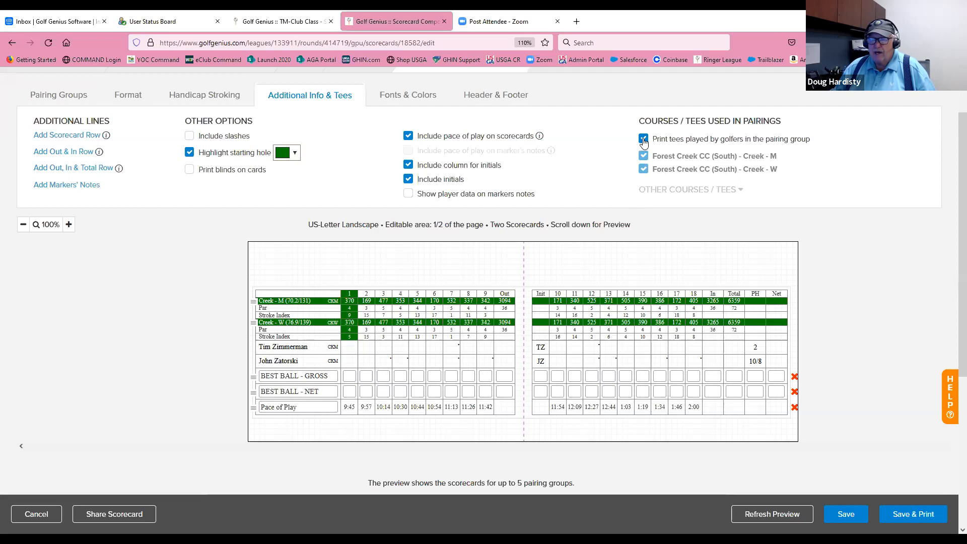
{"action": "left_click", "coordinate": [642, 171]}
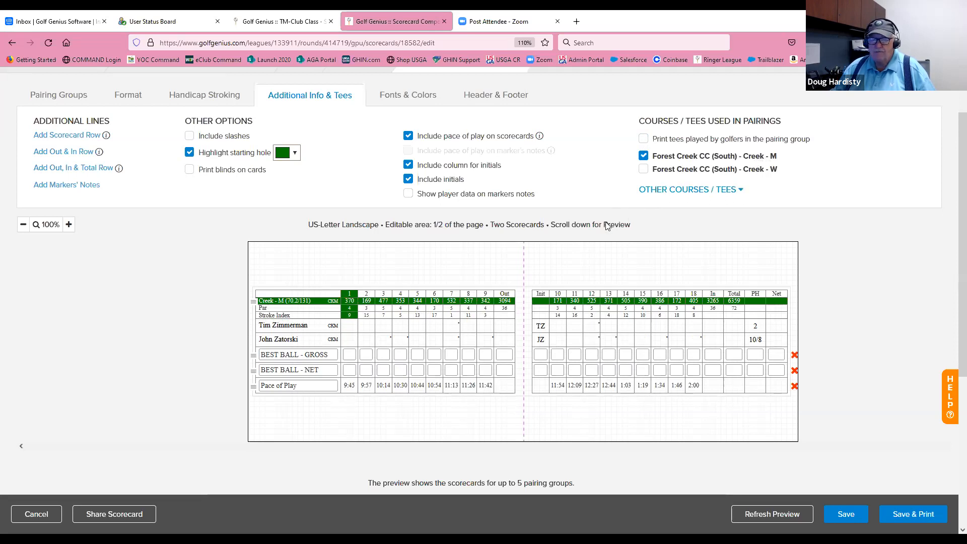
{"action": "left_click", "coordinate": [644, 169]}
{"action": "left_click", "coordinate": [644, 155]}
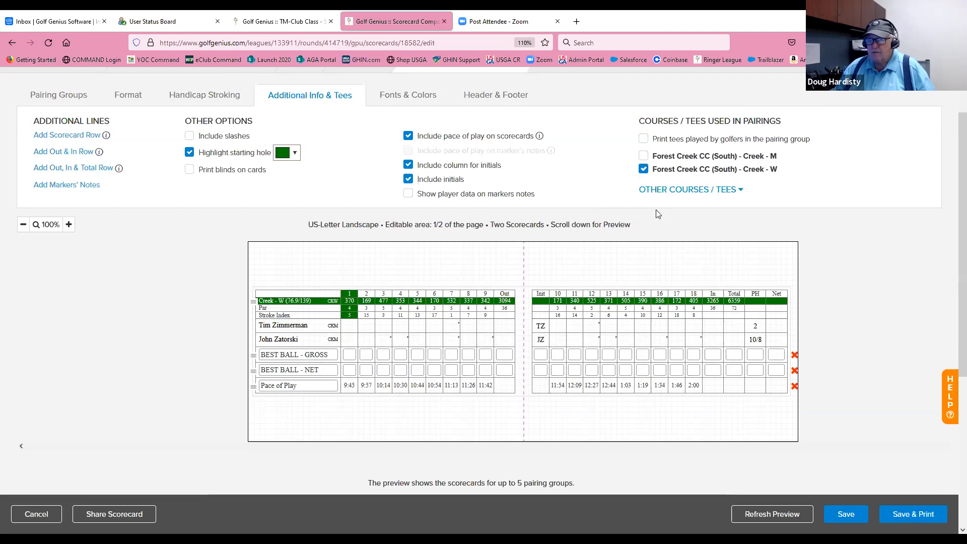
{"action": "left_click", "coordinate": [643, 139]}
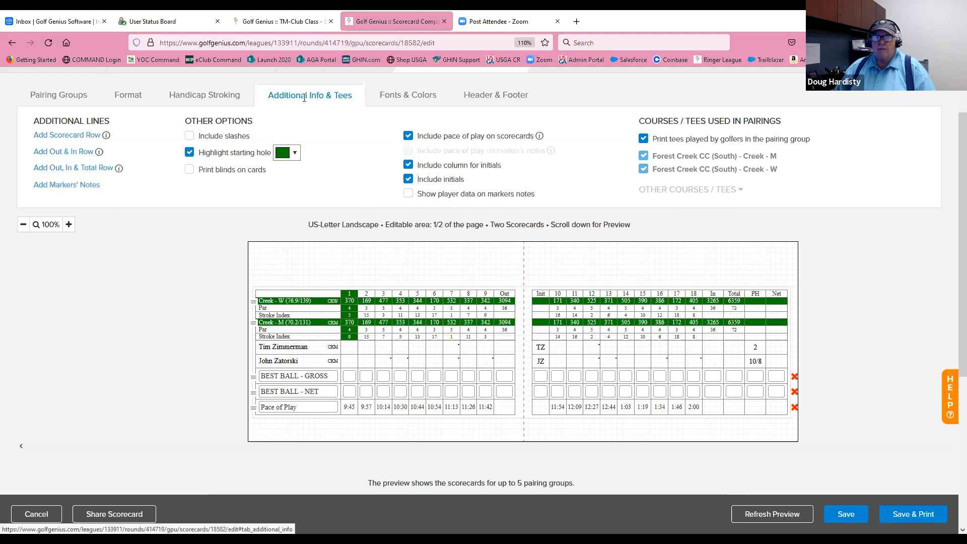
Open the header and footer settings and start a new text or field item.
{"action": "left_click", "coordinate": [500, 96]}
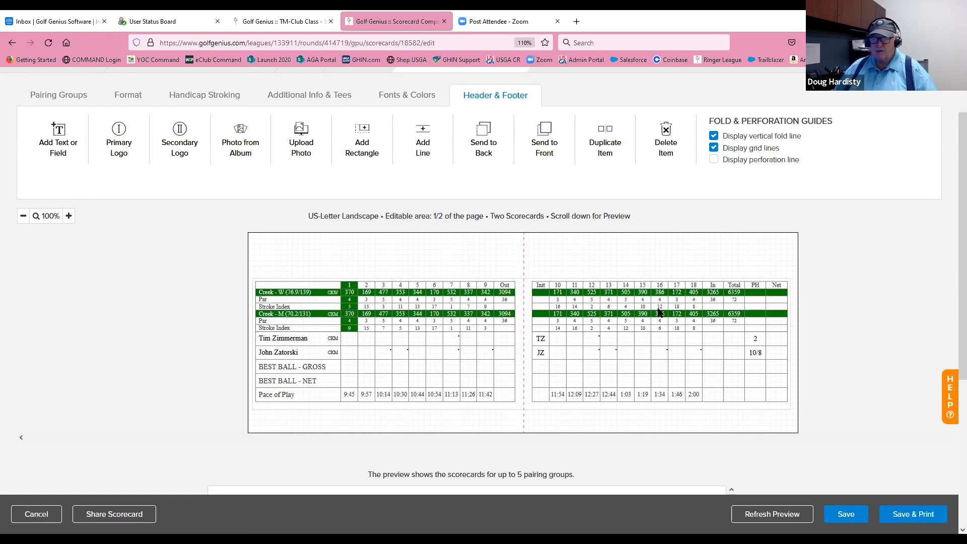
{"action": "left_click", "coordinate": [59, 147]}
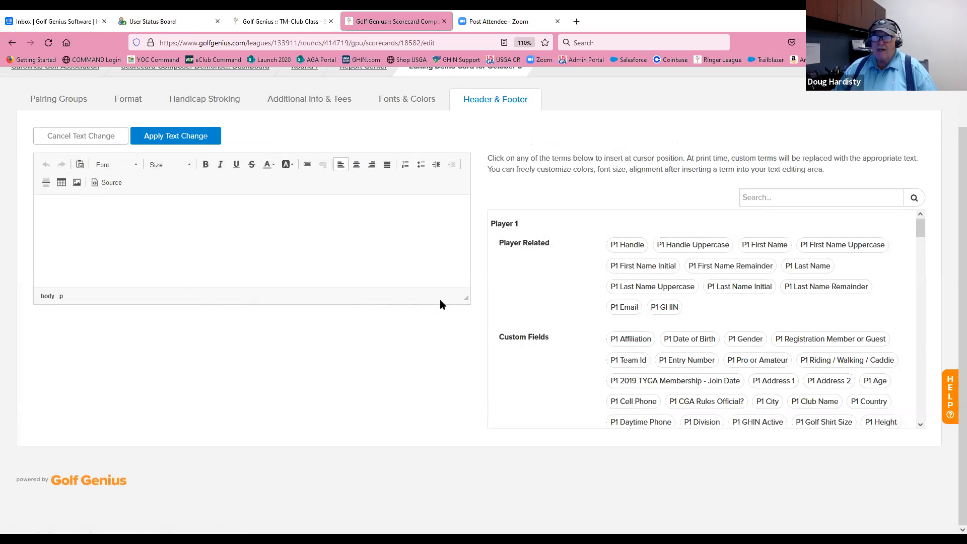
Examine the insertable terms for the header text, from the Player 1 and Player 2 fields to the event, round and date fields.
{"action": "scroll", "coordinate": [686, 267], "scroll_direction": "down", "scroll_amount": 1}
{"action": "scroll", "coordinate": [686, 265], "scroll_direction": "down", "scroll_amount": 7}
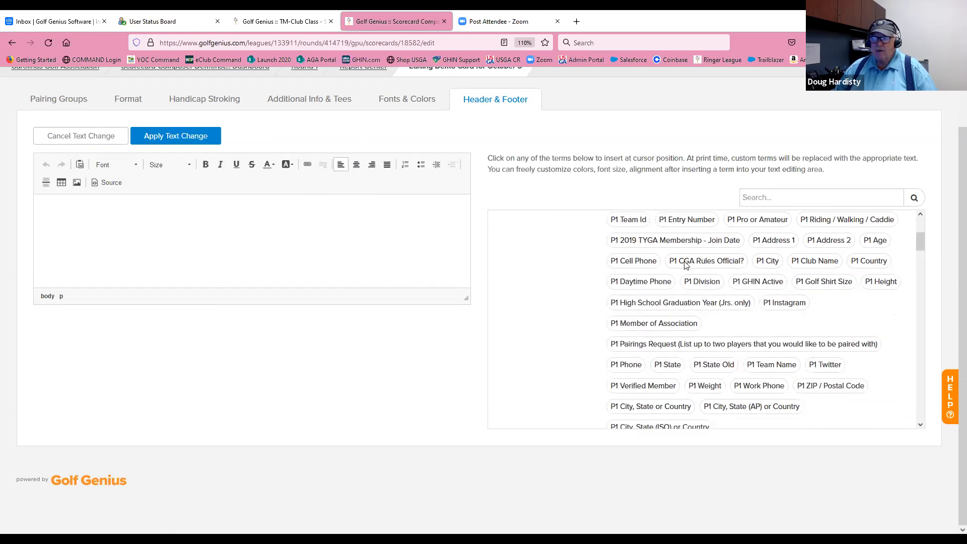
{"action": "scroll", "coordinate": [686, 266], "scroll_direction": "down", "scroll_amount": 8}
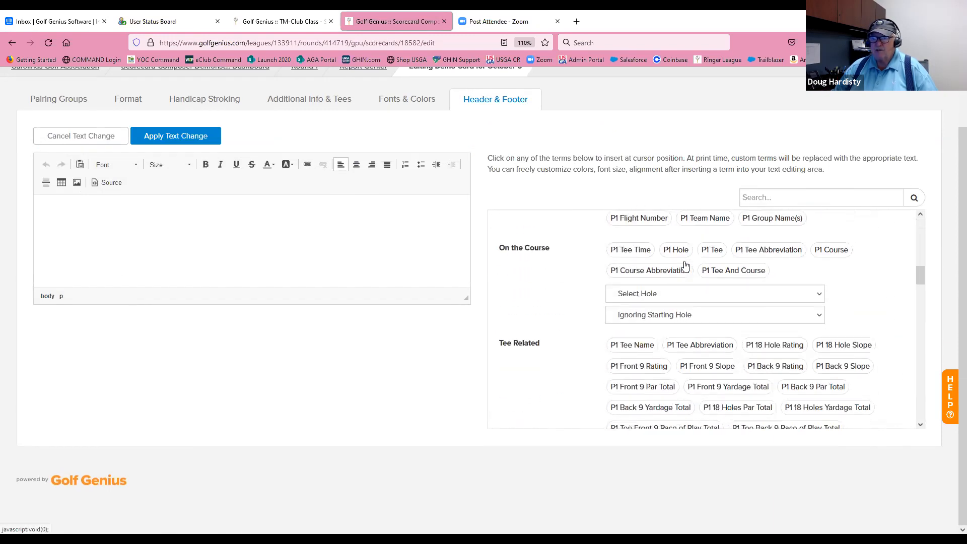
{"action": "scroll", "coordinate": [685, 264], "scroll_direction": "down", "scroll_amount": 4}
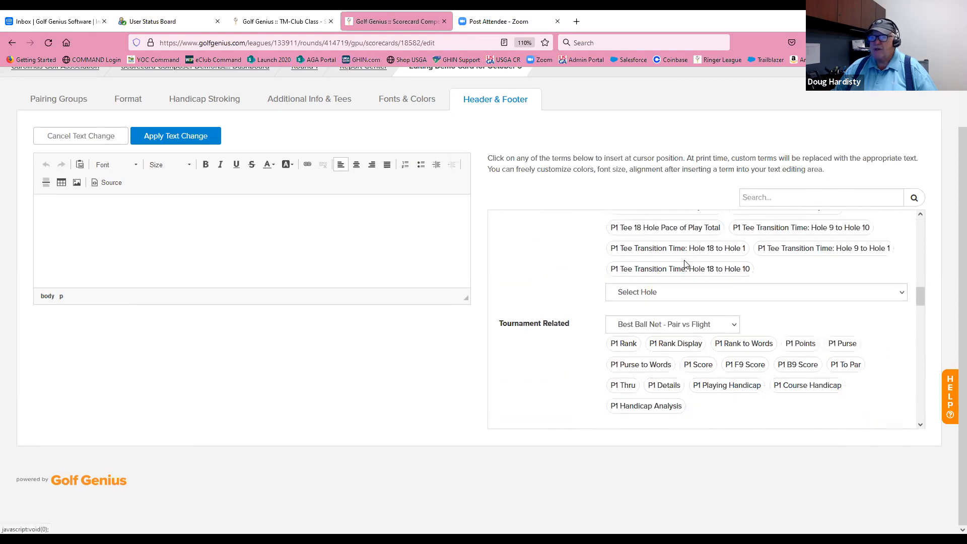
{"action": "scroll", "coordinate": [685, 263], "scroll_direction": "down", "scroll_amount": 4}
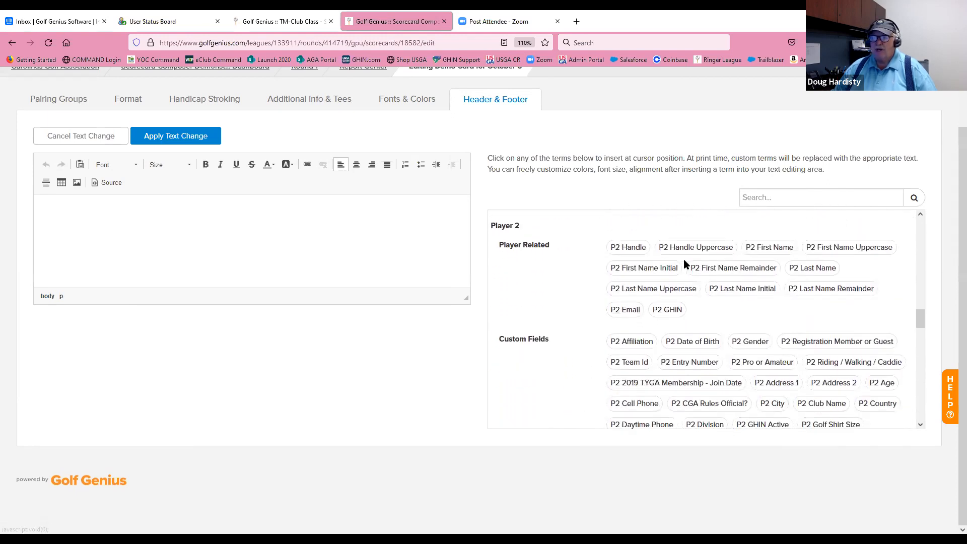
{"action": "scroll", "coordinate": [684, 263], "scroll_direction": "up", "scroll_amount": 20}
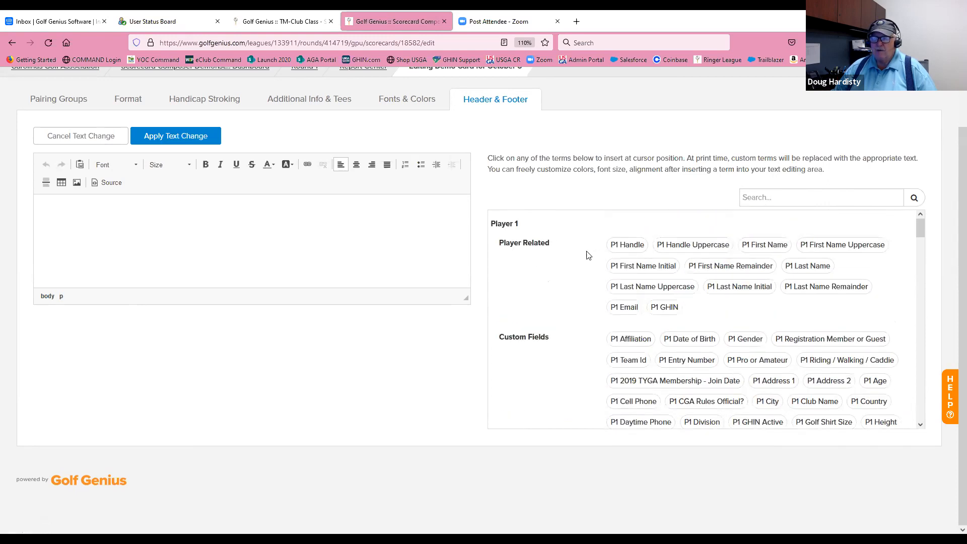
{"action": "scroll", "coordinate": [691, 249], "scroll_direction": "down", "scroll_amount": 2}
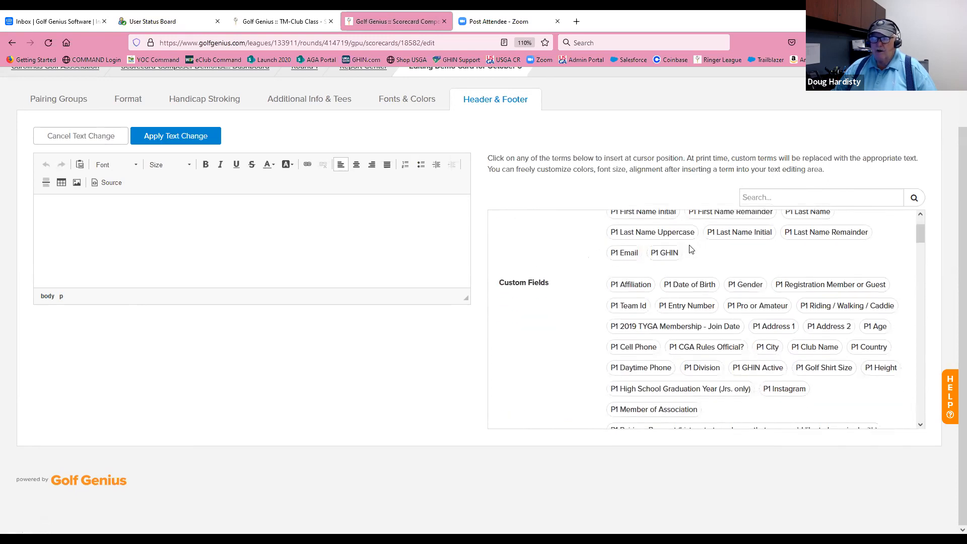
{"action": "scroll", "coordinate": [690, 252], "scroll_direction": "down", "scroll_amount": 4}
{"action": "scroll", "coordinate": [690, 253], "scroll_direction": "down", "scroll_amount": 5}
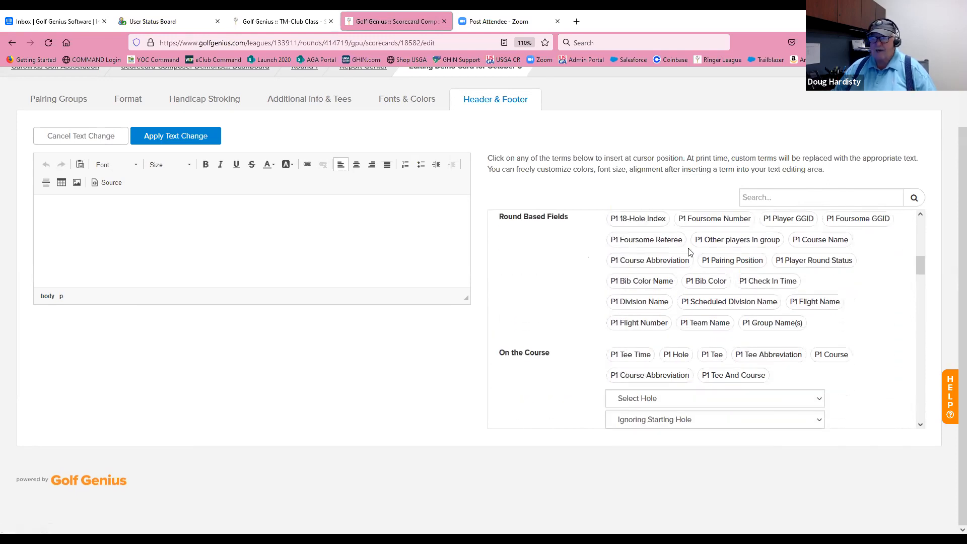
{"action": "scroll", "coordinate": [690, 252], "scroll_direction": "down", "scroll_amount": 3}
{"action": "scroll", "coordinate": [690, 252], "scroll_direction": "down", "scroll_amount": 6}
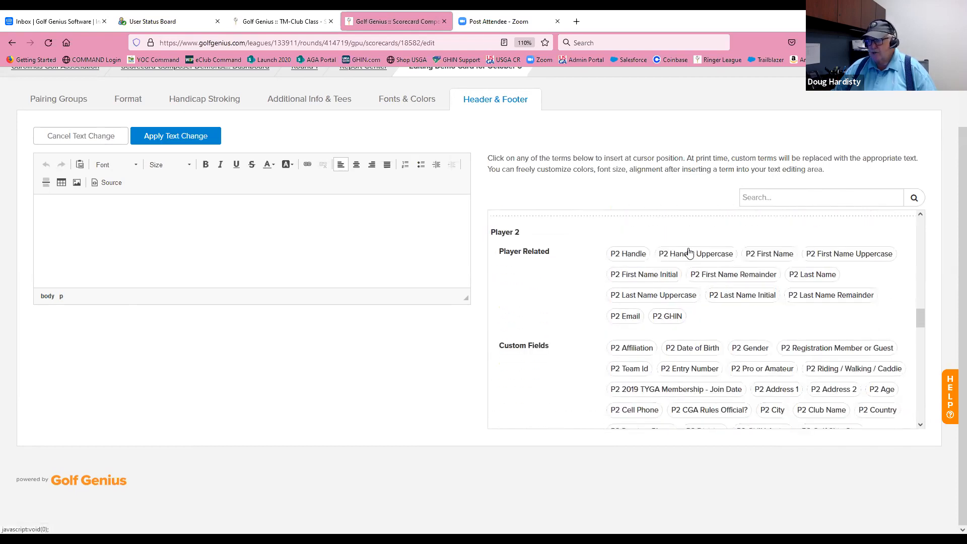
{"action": "scroll", "coordinate": [690, 252], "scroll_direction": "down", "scroll_amount": 3}
{"action": "scroll", "coordinate": [690, 252], "scroll_direction": "down", "scroll_amount": 8}
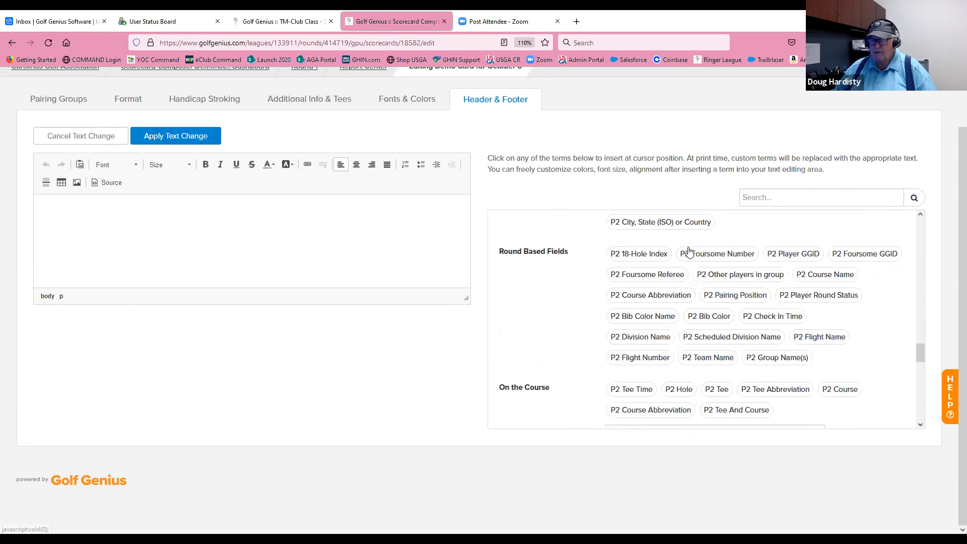
{"action": "scroll", "coordinate": [690, 252], "scroll_direction": "down", "scroll_amount": 5}
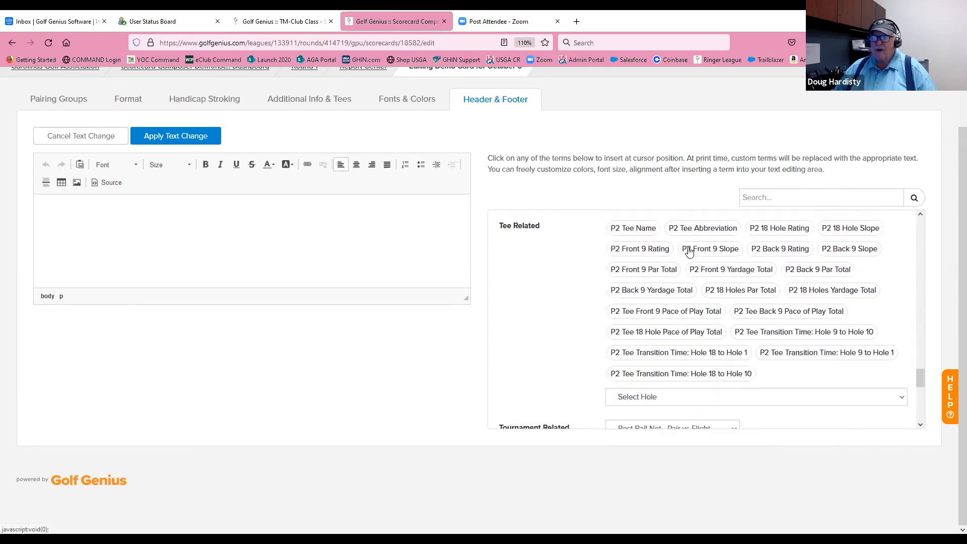
{"action": "scroll", "coordinate": [690, 251], "scroll_direction": "down", "scroll_amount": 3}
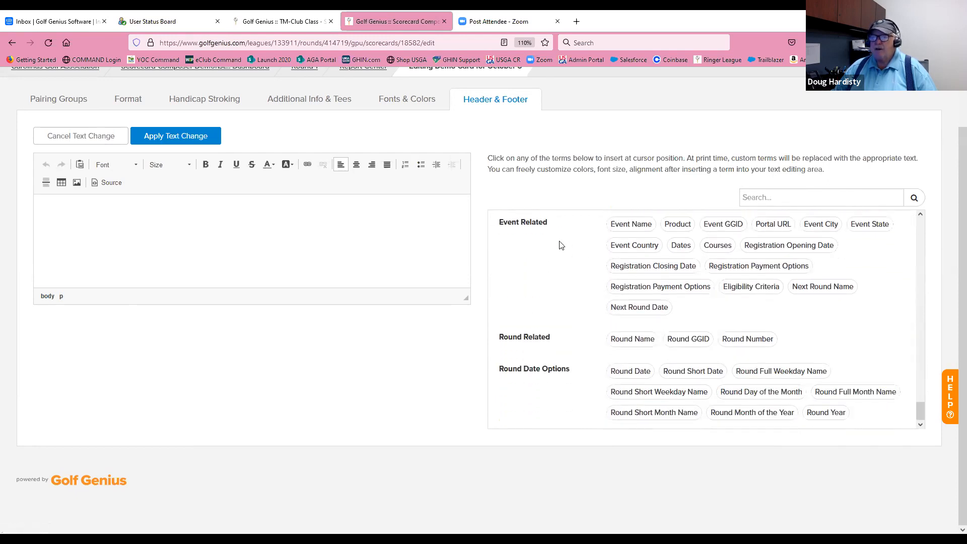
{"action": "left_click_drag", "start_coordinate": [500, 221], "coordinate": [557, 227]}
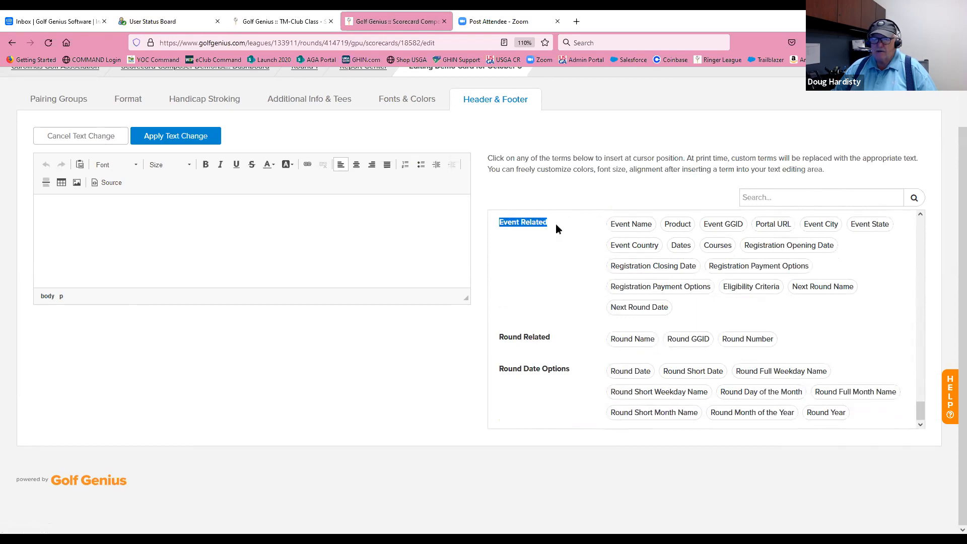
{"action": "left_click", "coordinate": [555, 256]}
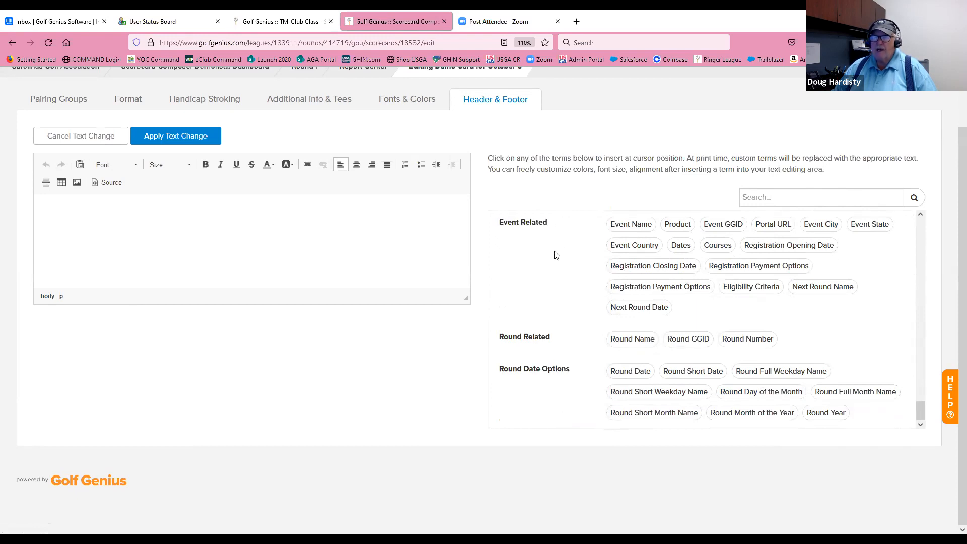
Insert the Event Name term in the header text and format it in bold Almendra at size 28.
{"action": "left_click", "coordinate": [632, 226]}
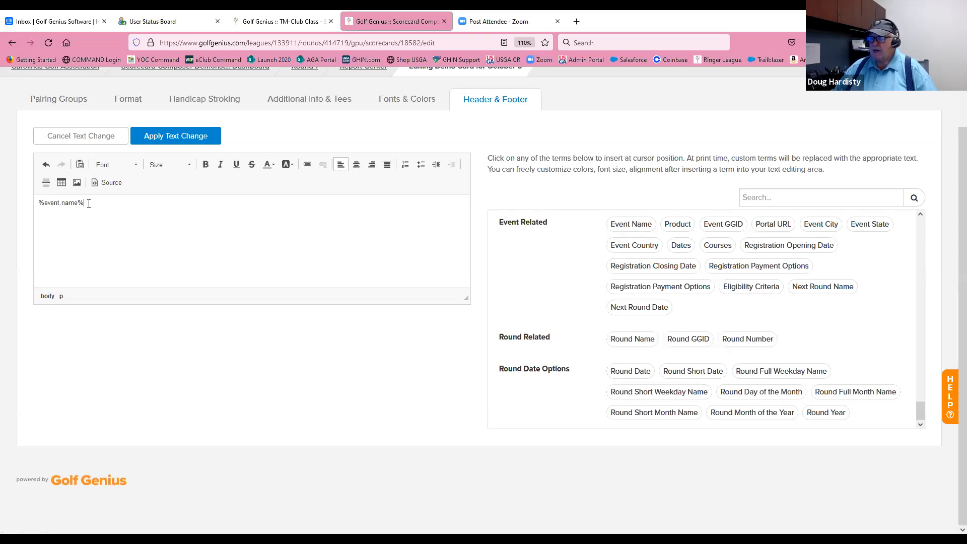
{"action": "left_click_drag", "start_coordinate": [88, 203], "coordinate": [32, 201]}
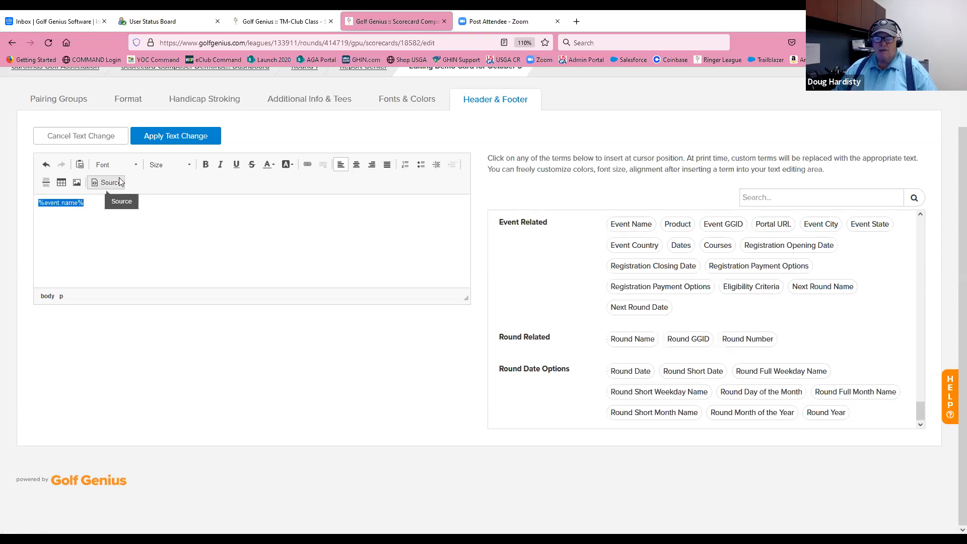
{"action": "left_click", "coordinate": [134, 166]}
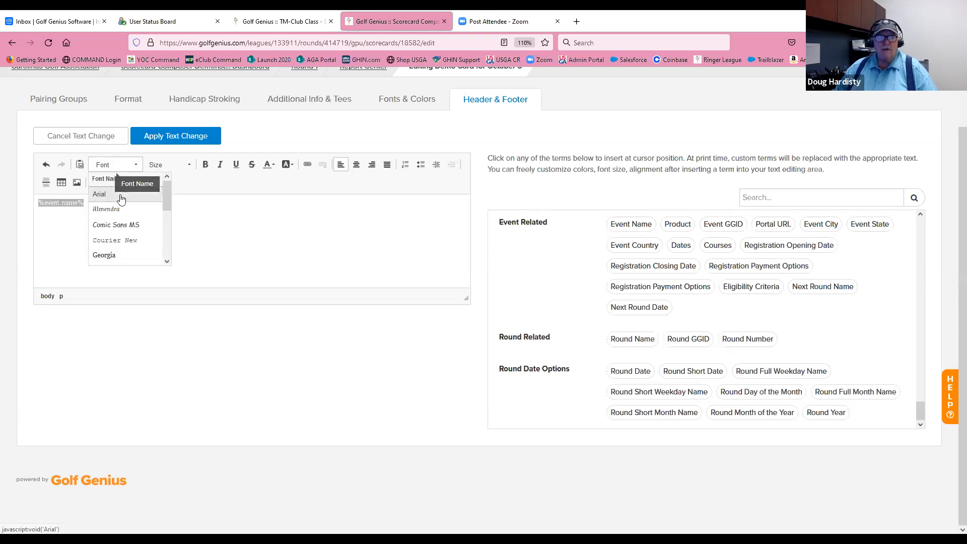
{"action": "left_click", "coordinate": [110, 208]}
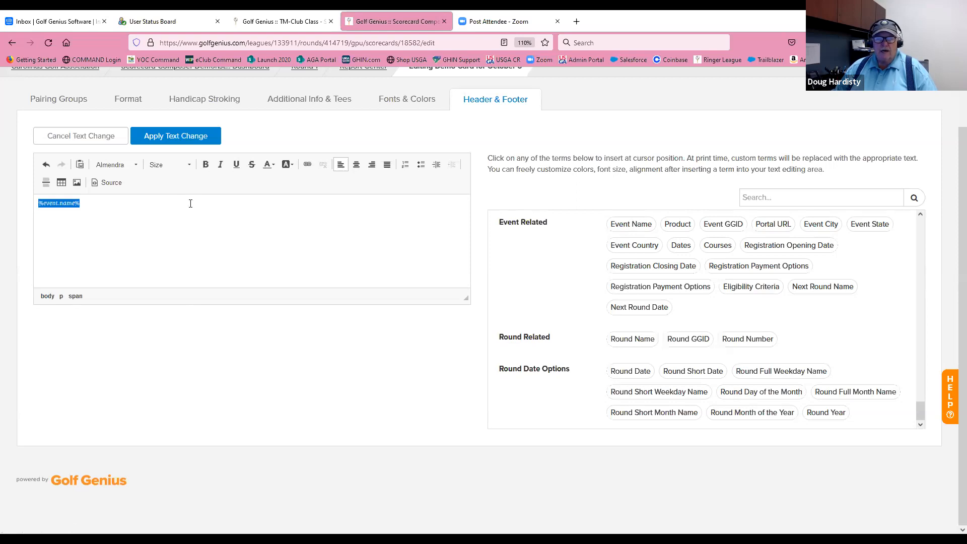
{"action": "left_click", "coordinate": [206, 165]}
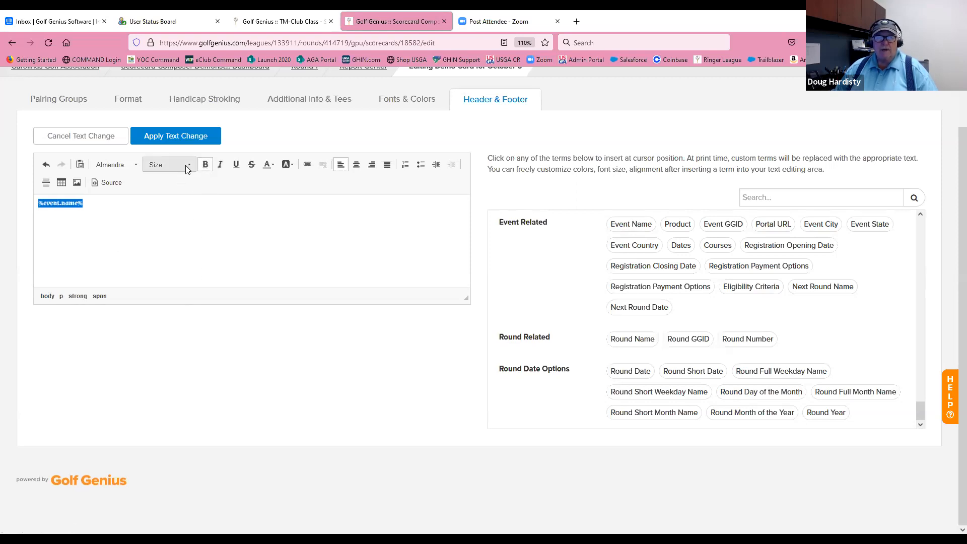
{"action": "left_click", "coordinate": [187, 166]}
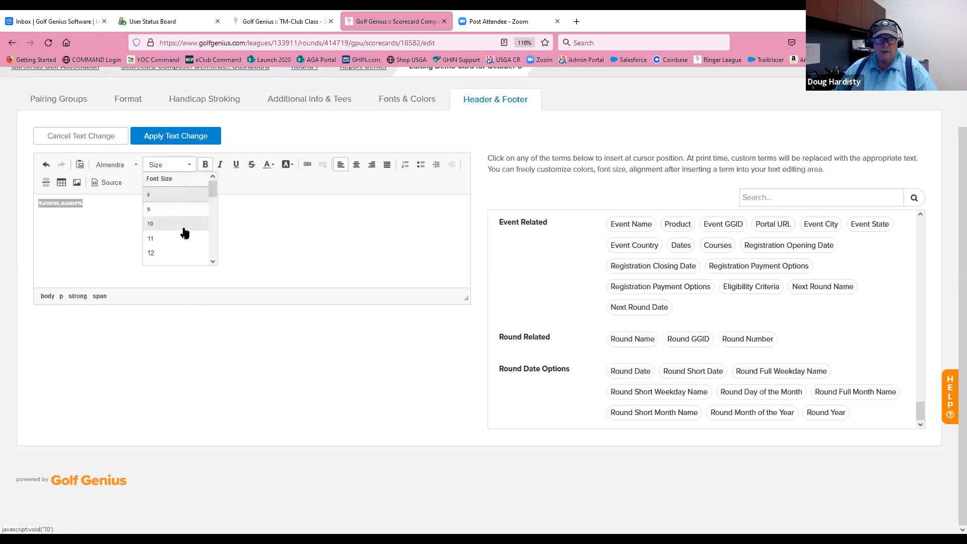
{"action": "scroll", "coordinate": [185, 232], "scroll_direction": "down", "scroll_amount": 5}
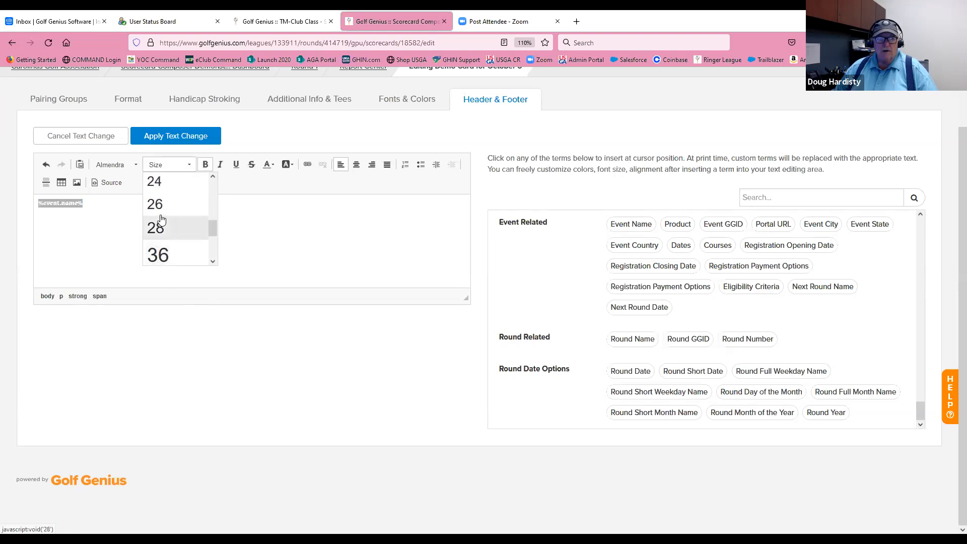
{"action": "left_click", "coordinate": [159, 227]}
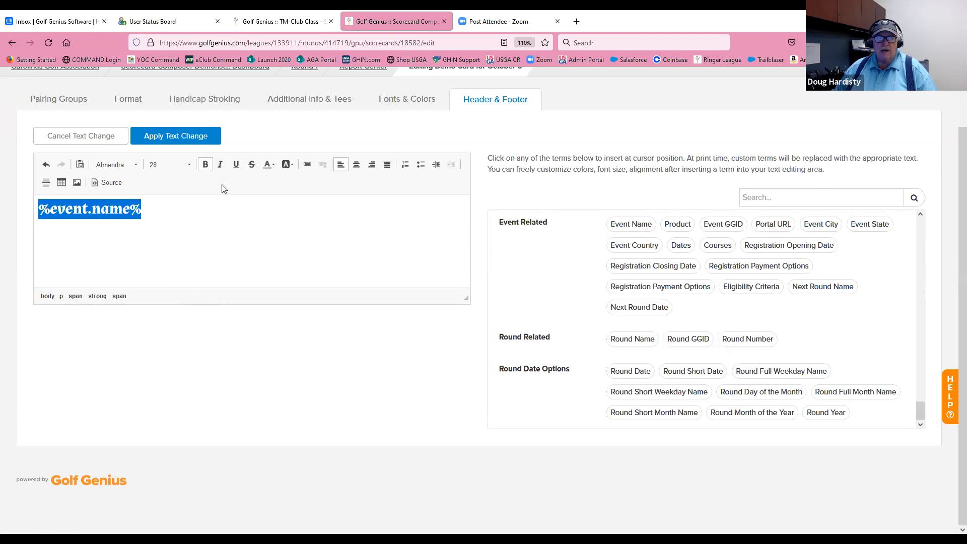
Center the Event Name term, set its text color to #003399 and apply the text.
{"action": "left_click", "coordinate": [356, 165]}
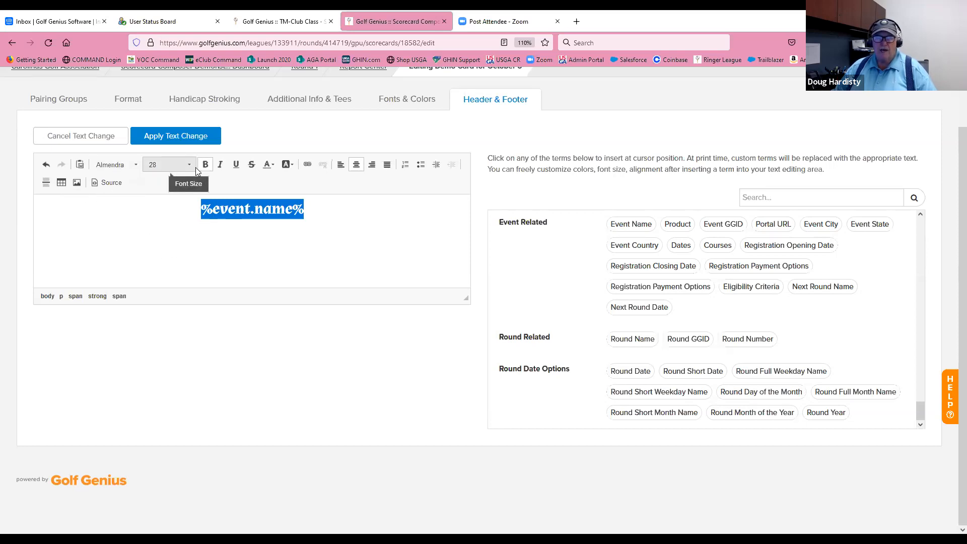
{"action": "left_click", "coordinate": [272, 165]}
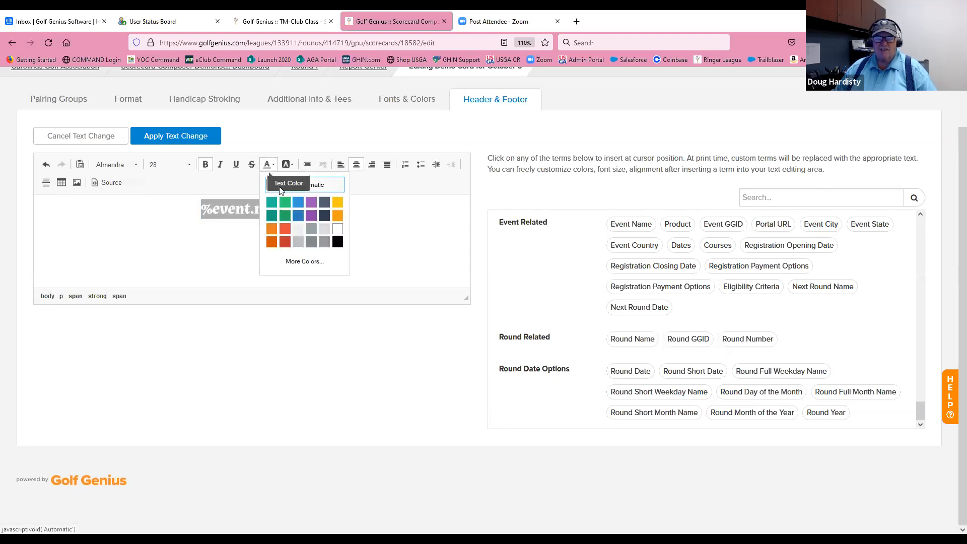
{"action": "left_click", "coordinate": [305, 261]}
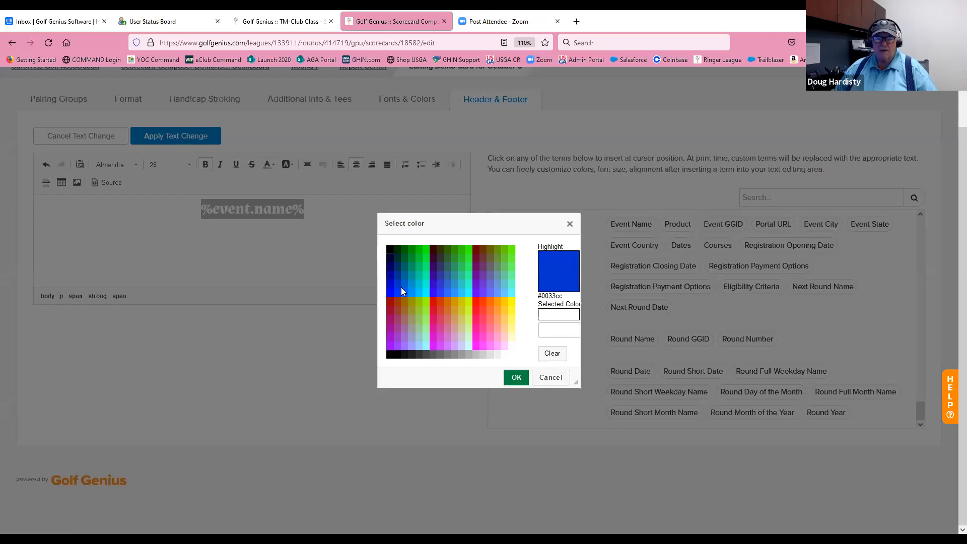
{"action": "left_click", "coordinate": [397, 276]}
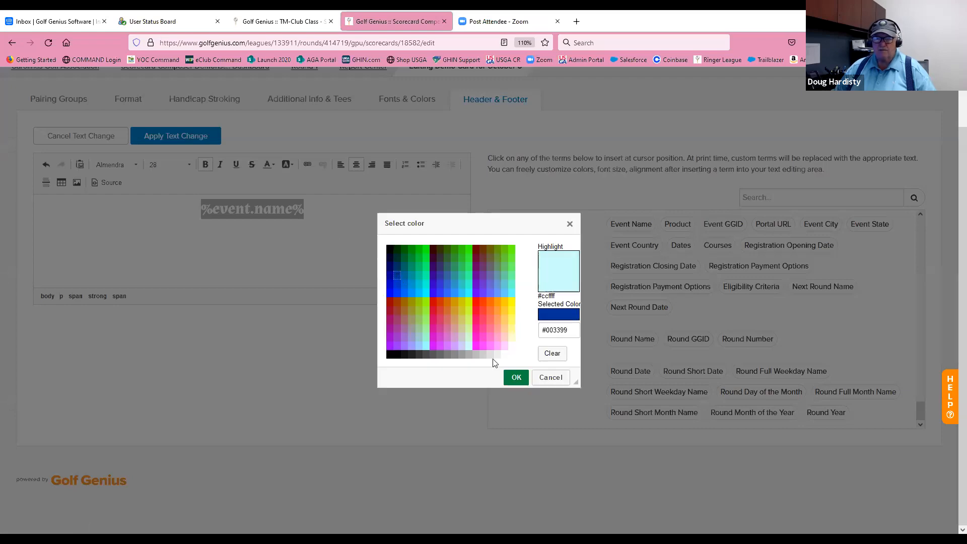
{"action": "left_click", "coordinate": [517, 379]}
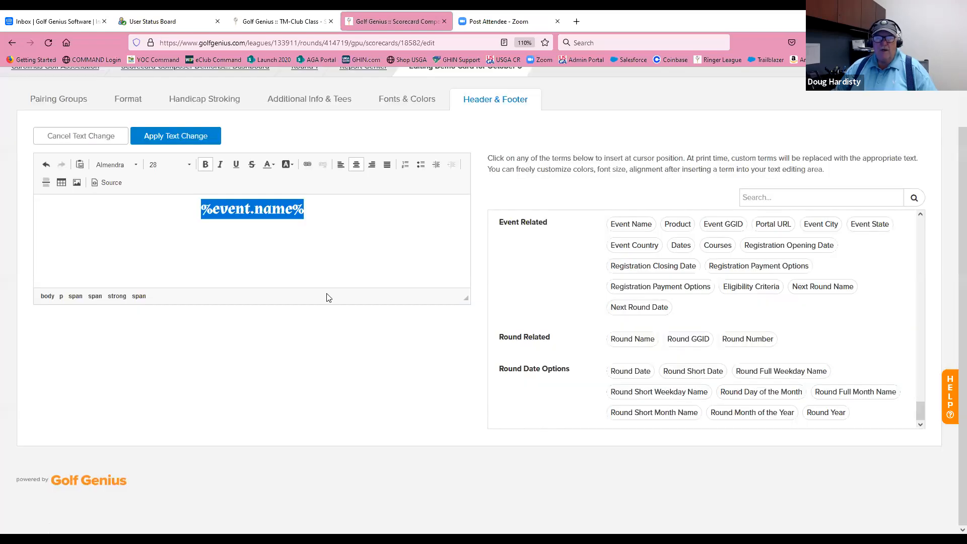
{"action": "left_click", "coordinate": [321, 258]}
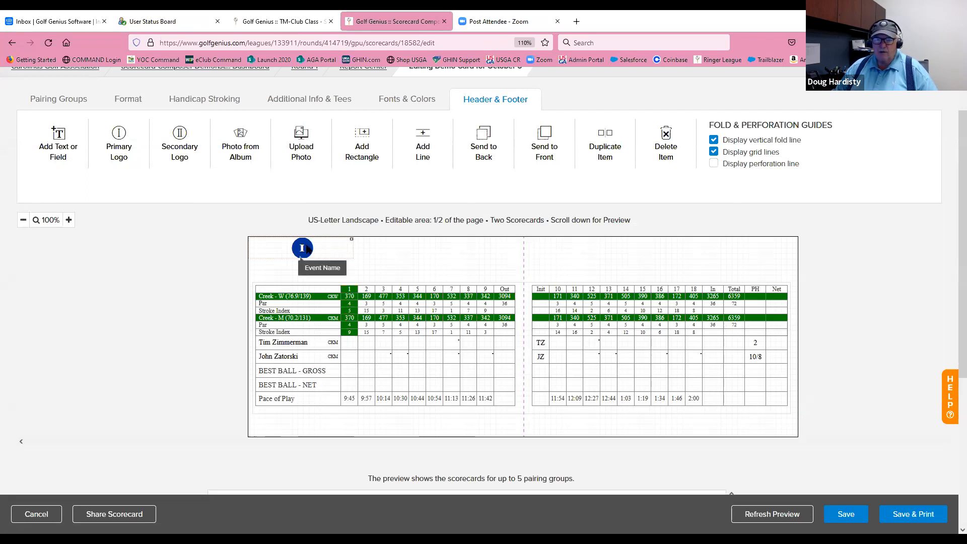
Position the Event Name field above the front nine and widen it to span the front-nine table.
{"action": "left_click_drag", "start_coordinate": [305, 249], "coordinate": [445, 277]}
{"action": "left_click_drag", "start_coordinate": [514, 259], "coordinate": [318, 248]}
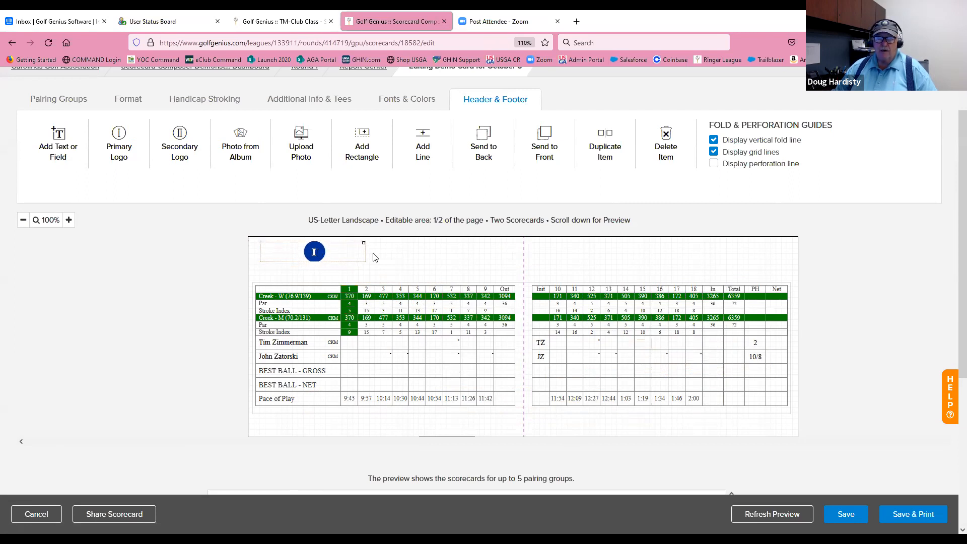
{"action": "left_click_drag", "start_coordinate": [363, 242], "coordinate": [513, 244]}
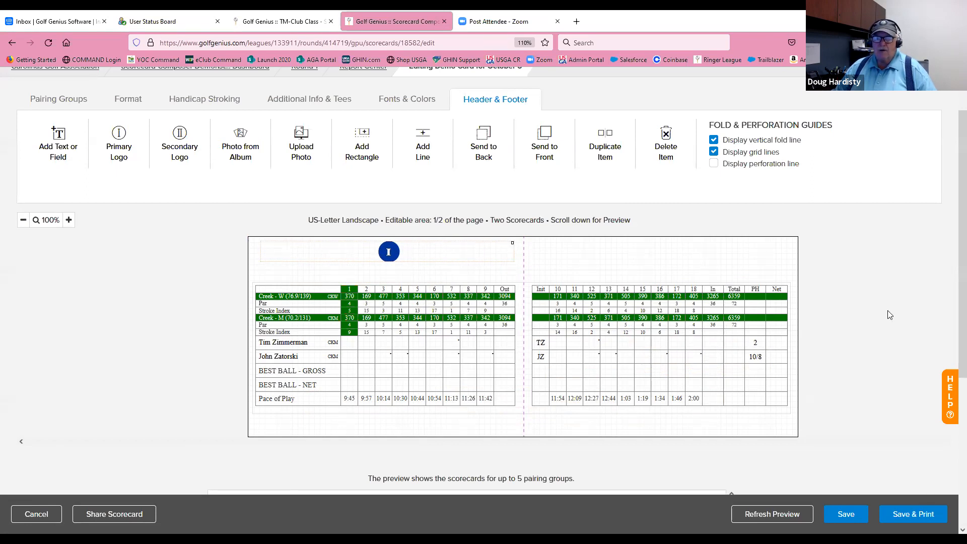
Refresh the scorecard preview and check how the event name header prints.
{"action": "scroll", "coordinate": [888, 310], "scroll_direction": "down", "scroll_amount": 1}
{"action": "scroll", "coordinate": [890, 315], "scroll_direction": "down", "scroll_amount": 3}
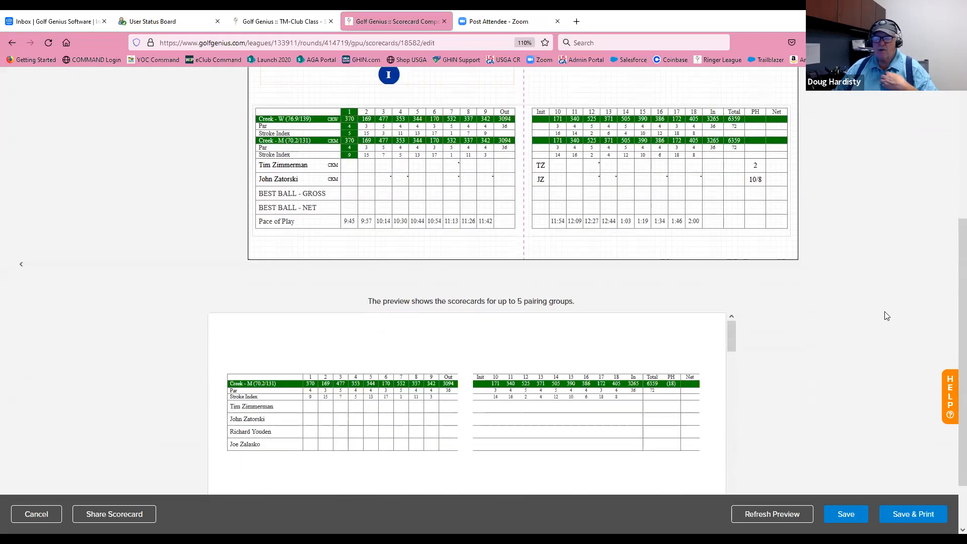
{"action": "left_click", "coordinate": [766, 516]}
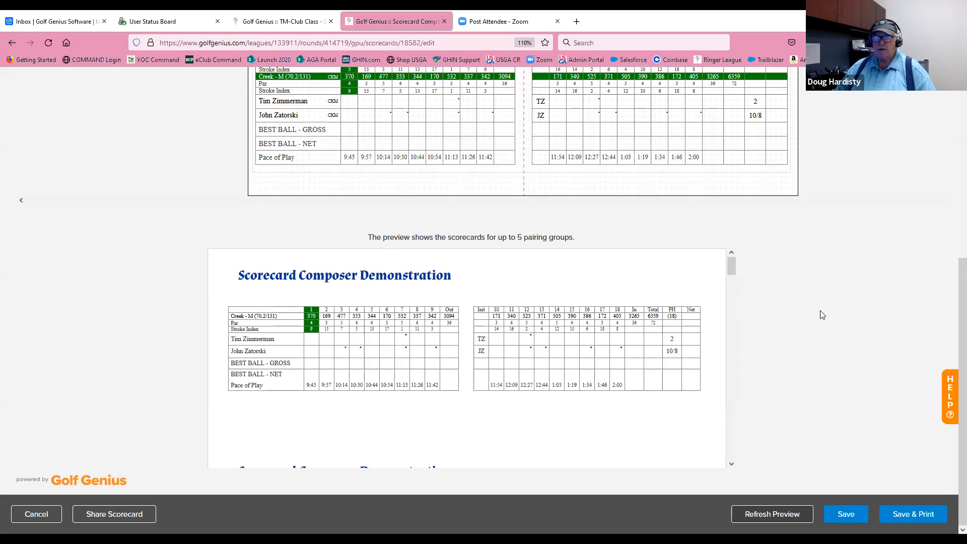
Add a Round Date field in bold size 20 and place it below the event name, just above the front-nine table.
{"action": "scroll", "coordinate": [822, 315], "scroll_direction": "up", "scroll_amount": 5}
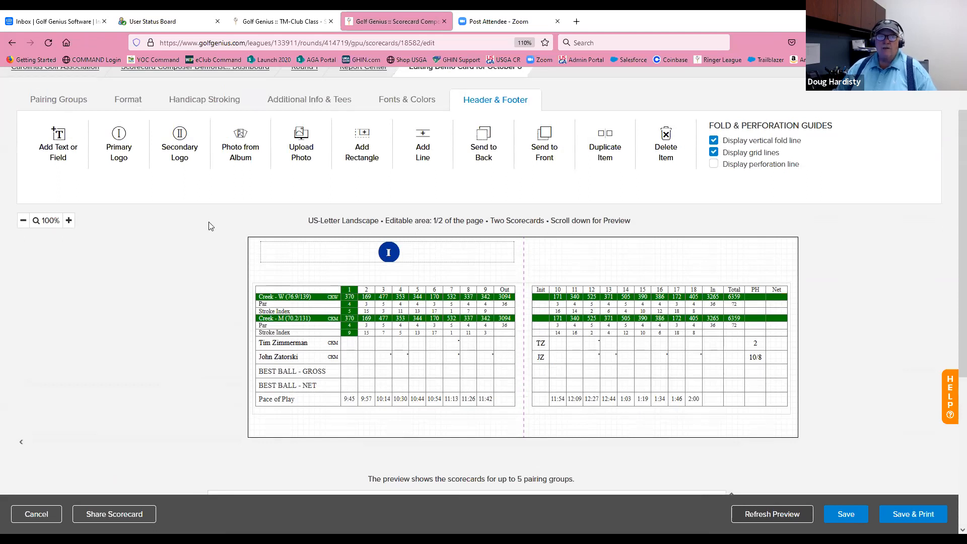
{"action": "left_click", "coordinate": [60, 151]}
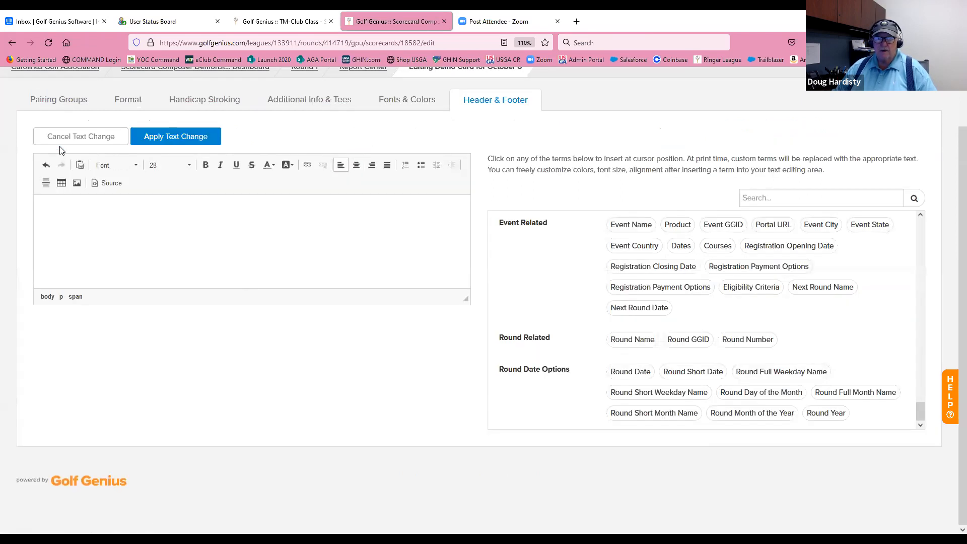
{"action": "left_click", "coordinate": [634, 373]}
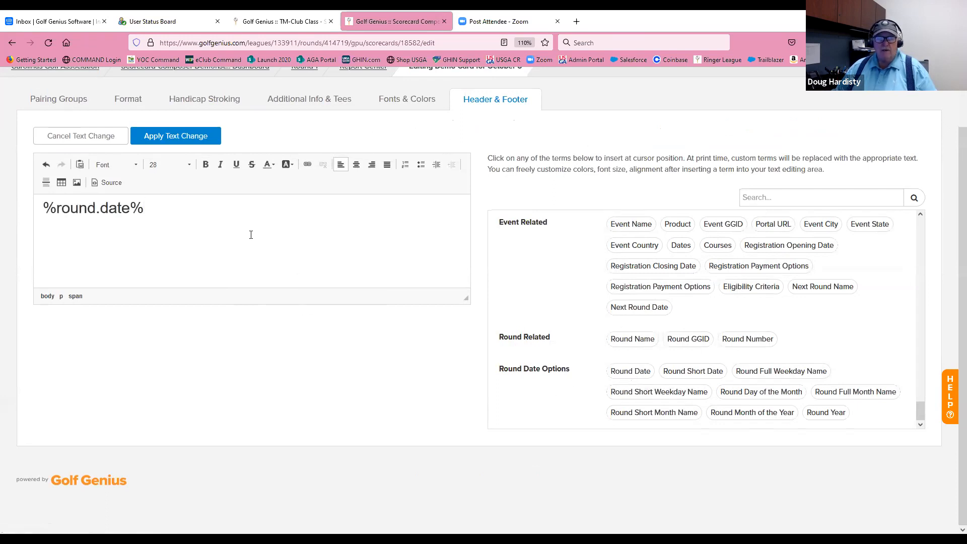
{"action": "left_click_drag", "start_coordinate": [145, 208], "coordinate": [36, 207]}
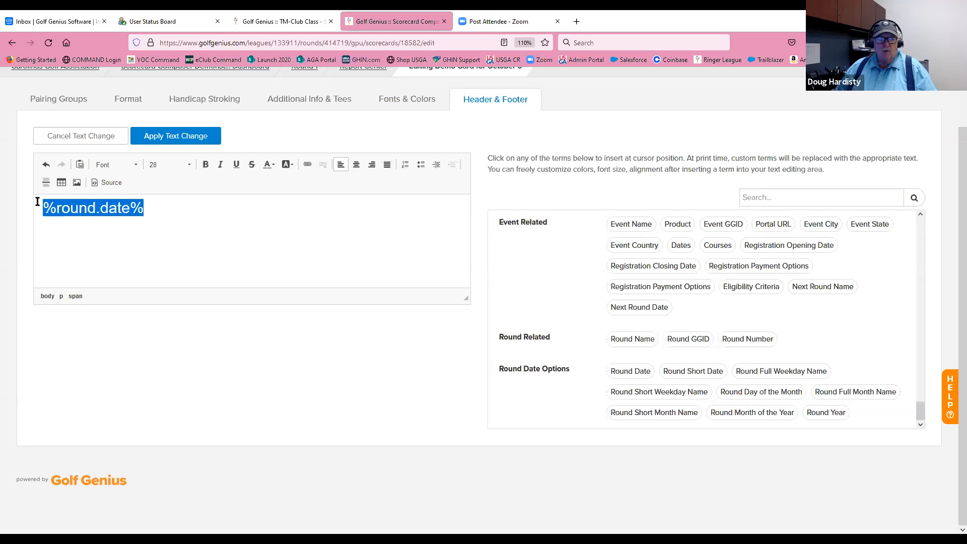
{"action": "left_click", "coordinate": [190, 167]}
{"action": "scroll", "coordinate": [172, 217], "scroll_direction": "up", "scroll_amount": 3}
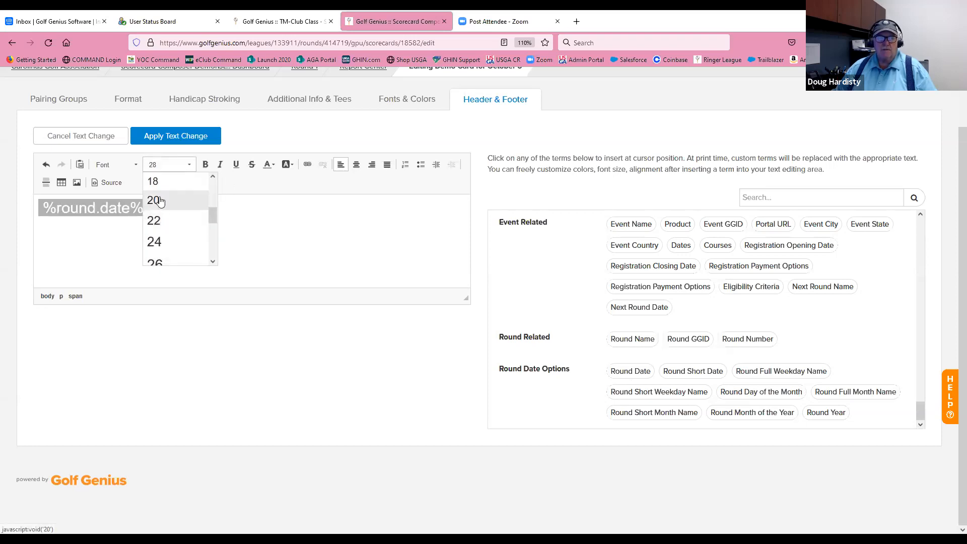
{"action": "left_click", "coordinate": [153, 201]}
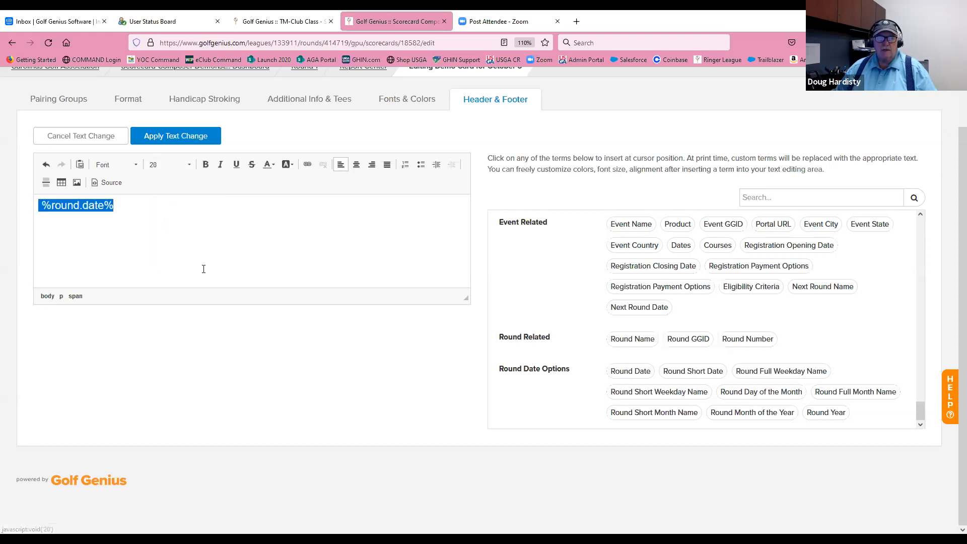
{"action": "left_click", "coordinate": [206, 164]}
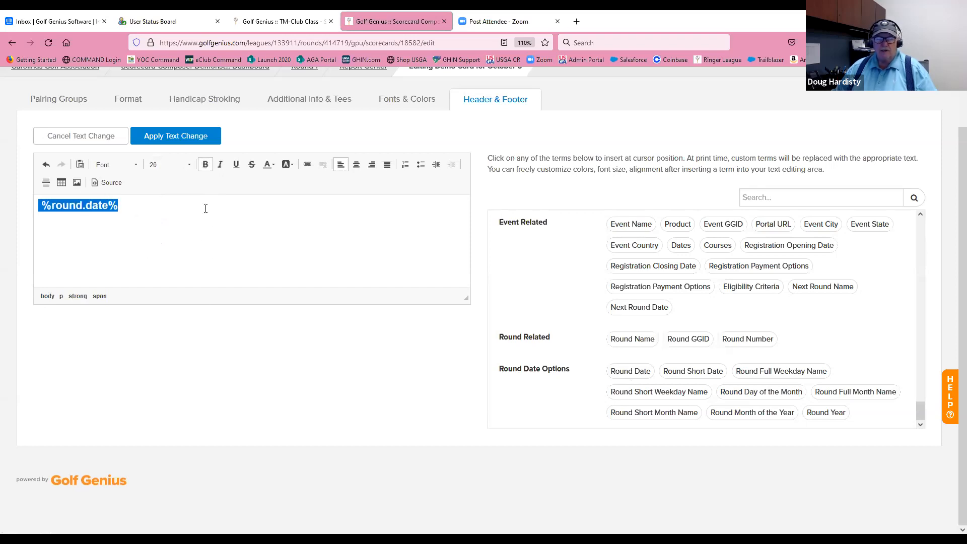
{"action": "left_click", "coordinate": [181, 138]}
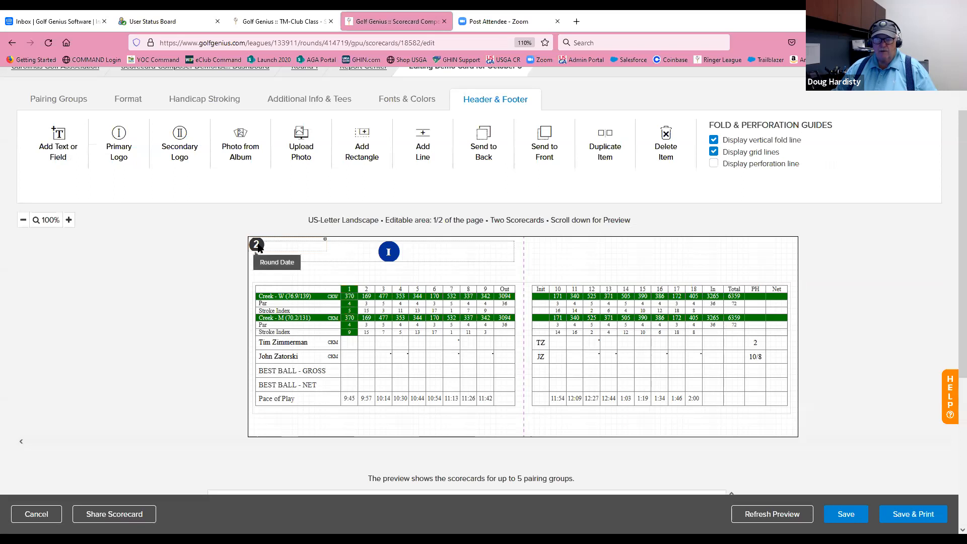
{"action": "left_click_drag", "start_coordinate": [258, 247], "coordinate": [265, 277]}
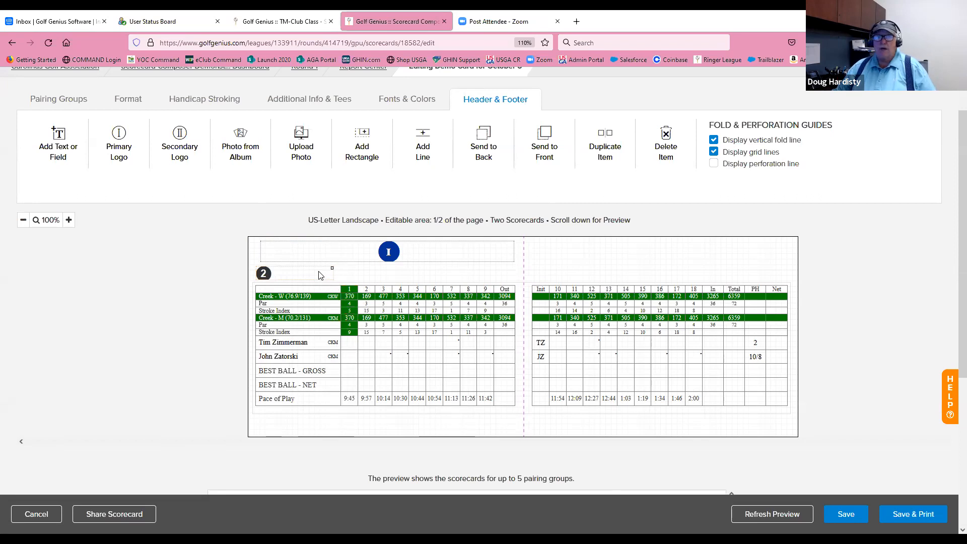
Start another text item and insert the P1 Tee Time term from the Player 1 on-the-course fields.
{"action": "left_click", "coordinate": [62, 151]}
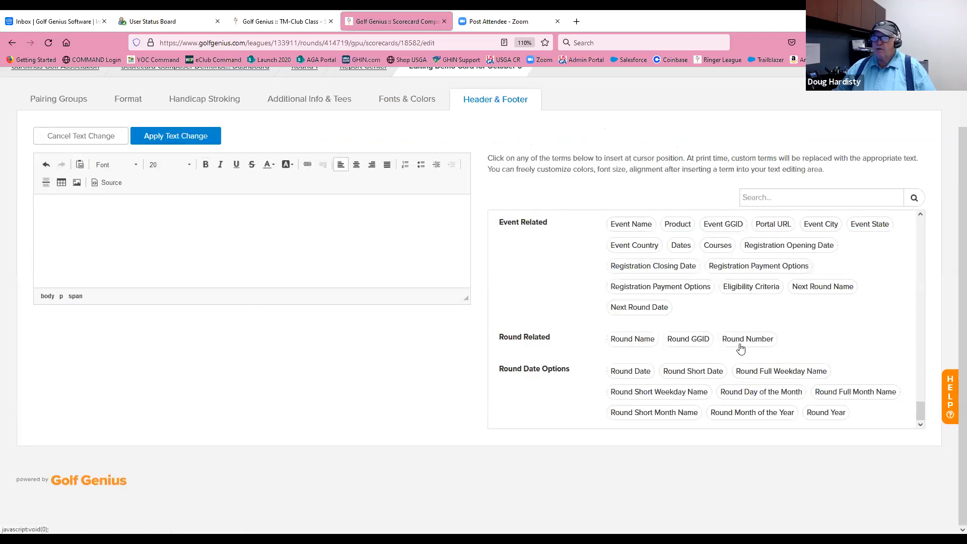
{"action": "left_click_drag", "start_coordinate": [919, 412], "coordinate": [922, 208]}
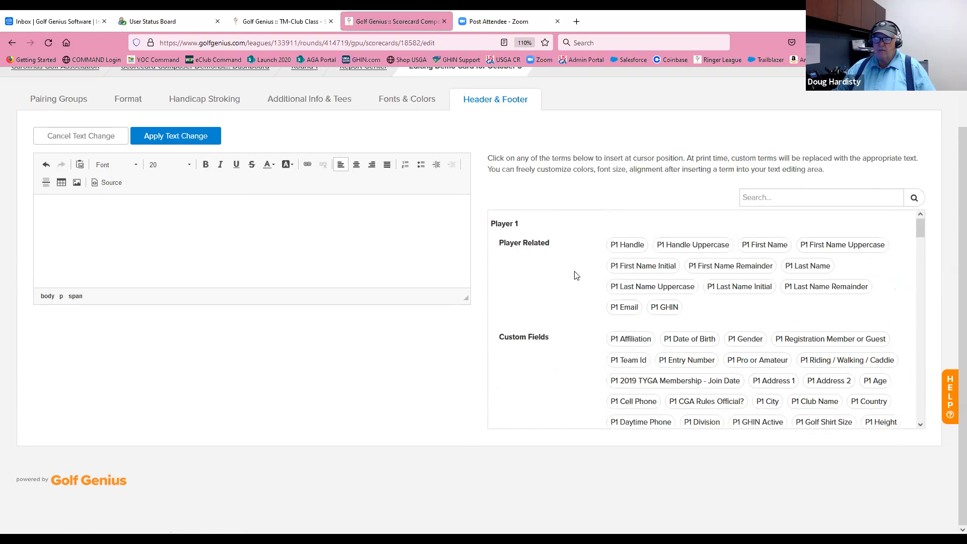
{"action": "scroll", "coordinate": [577, 277], "scroll_direction": "down", "scroll_amount": 5}
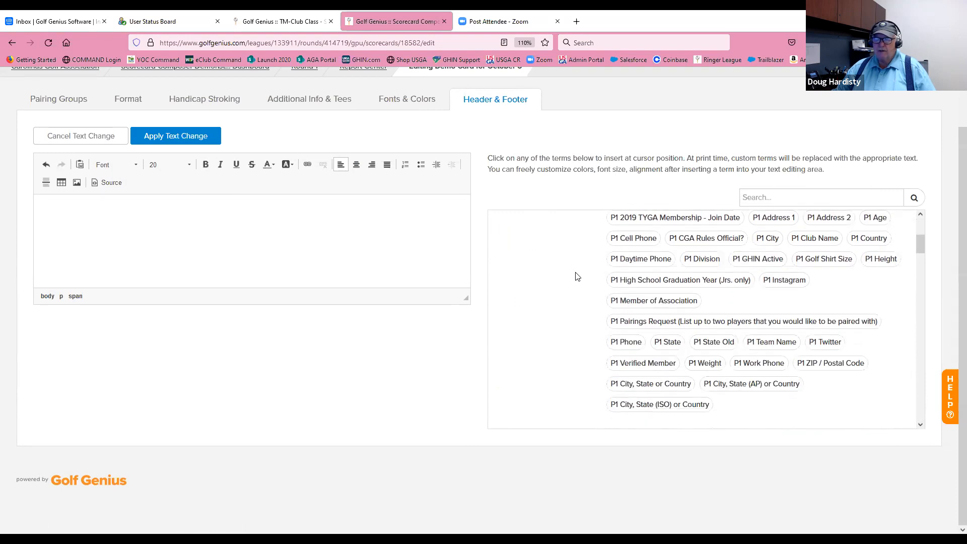
{"action": "scroll", "coordinate": [577, 277], "scroll_direction": "down", "scroll_amount": 4}
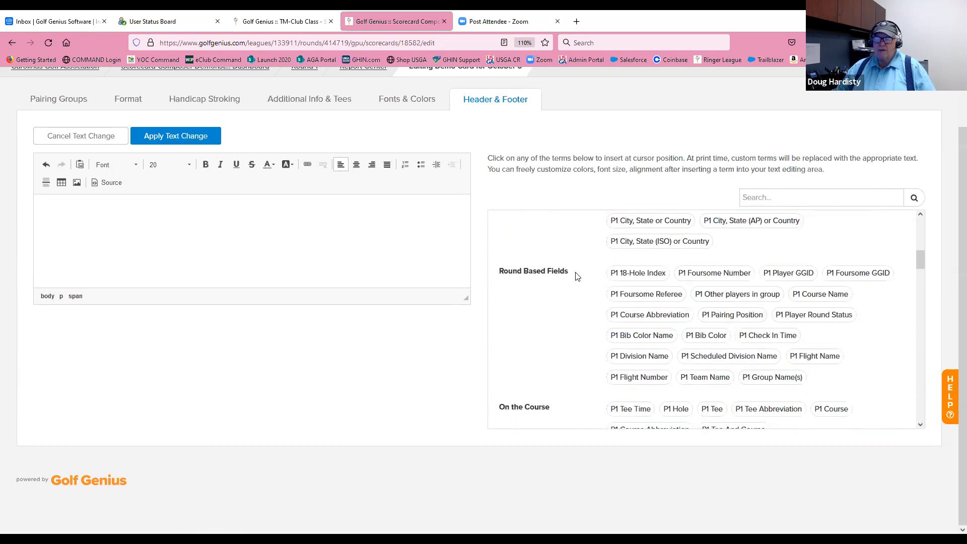
{"action": "scroll", "coordinate": [577, 277], "scroll_direction": "down", "scroll_amount": 3}
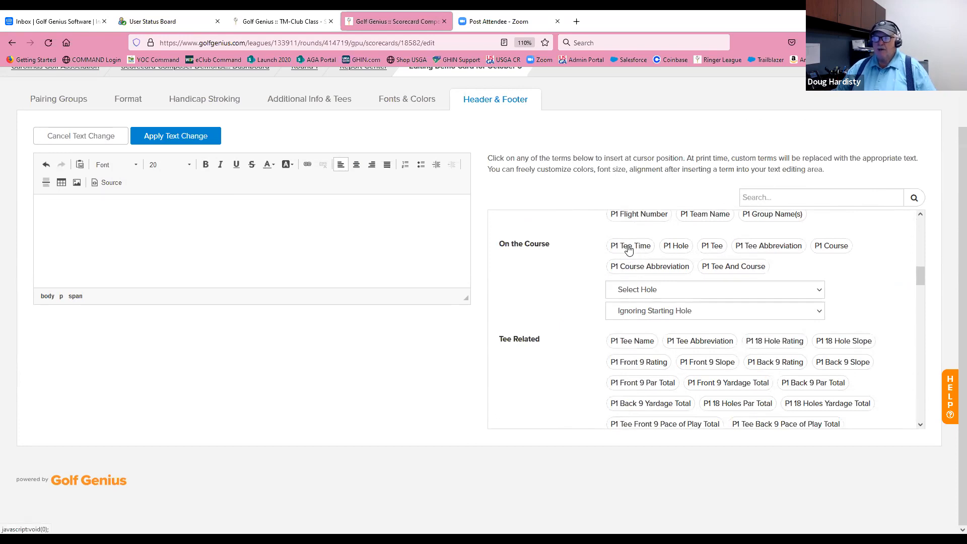
{"action": "left_click", "coordinate": [628, 249]}
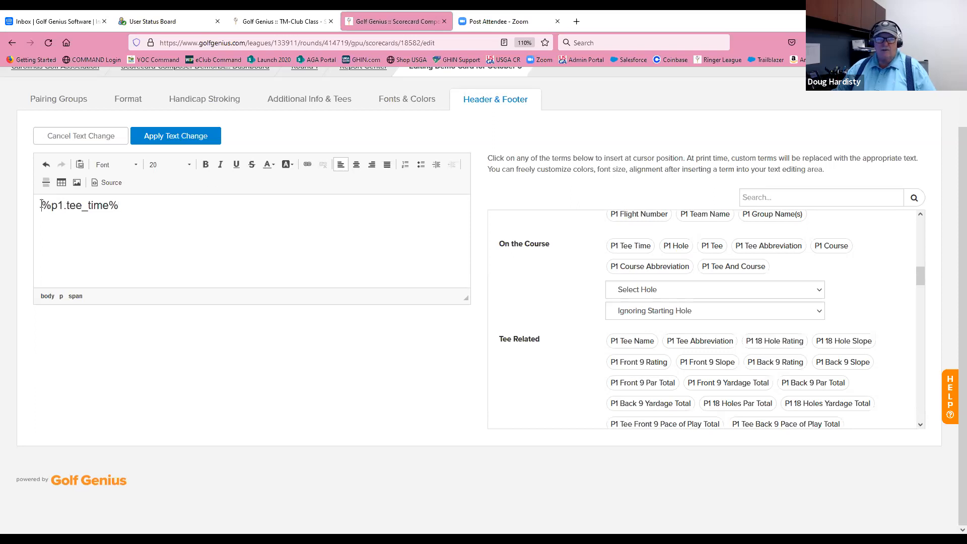
Add the label "Tee Time:" on its own line above the P1 Tee Time term.
{"action": "type", "text": "Tee Tim"}
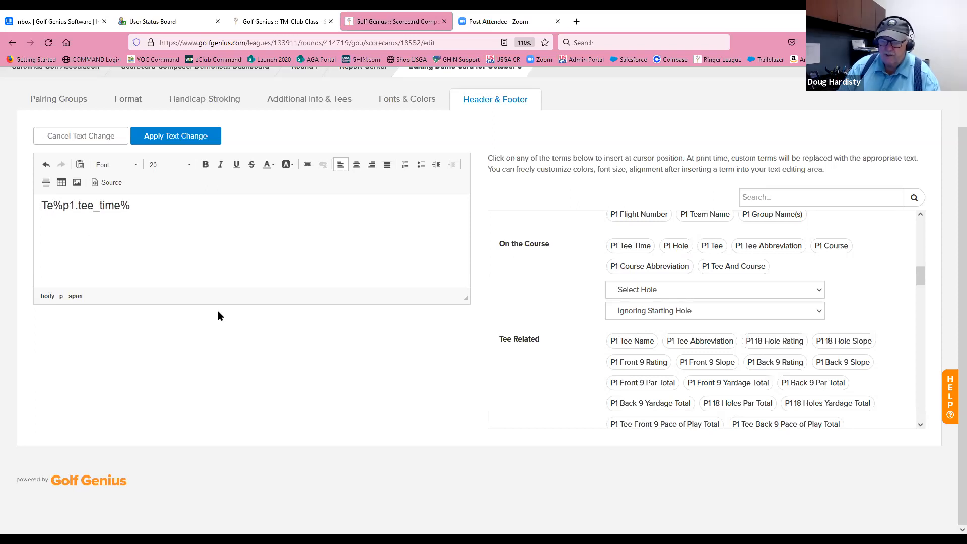
{"action": "type", "text": "e:"}
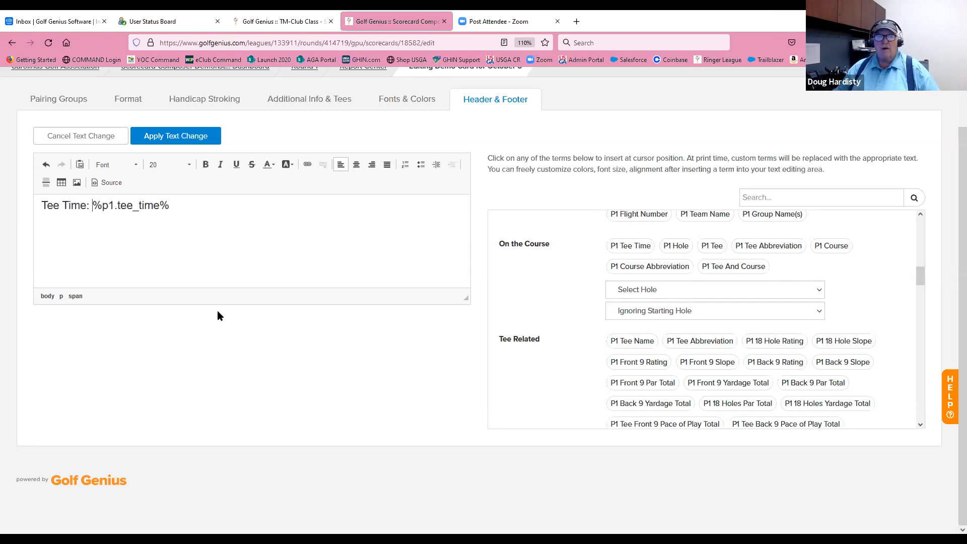
{"action": "key", "text": "BackSpace"}
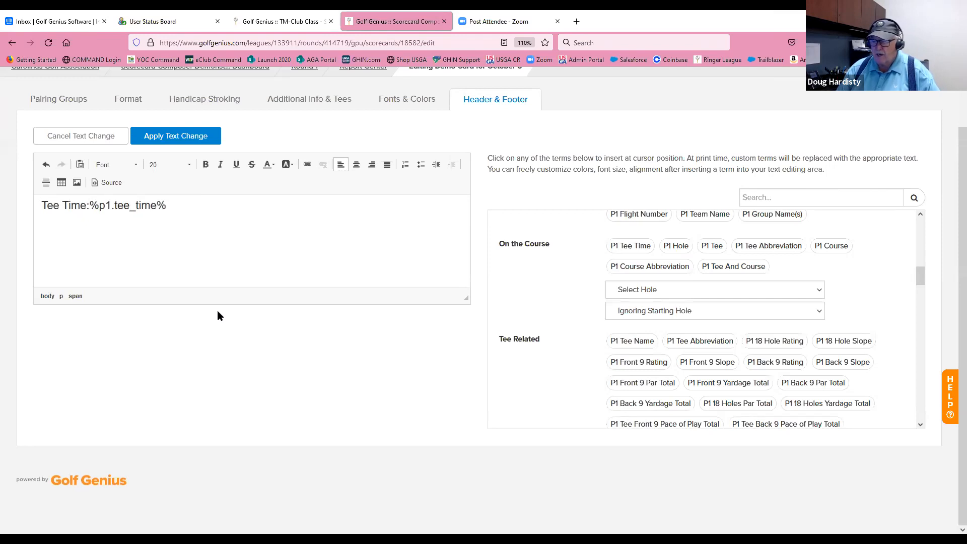
{"action": "key", "text": "Return"}
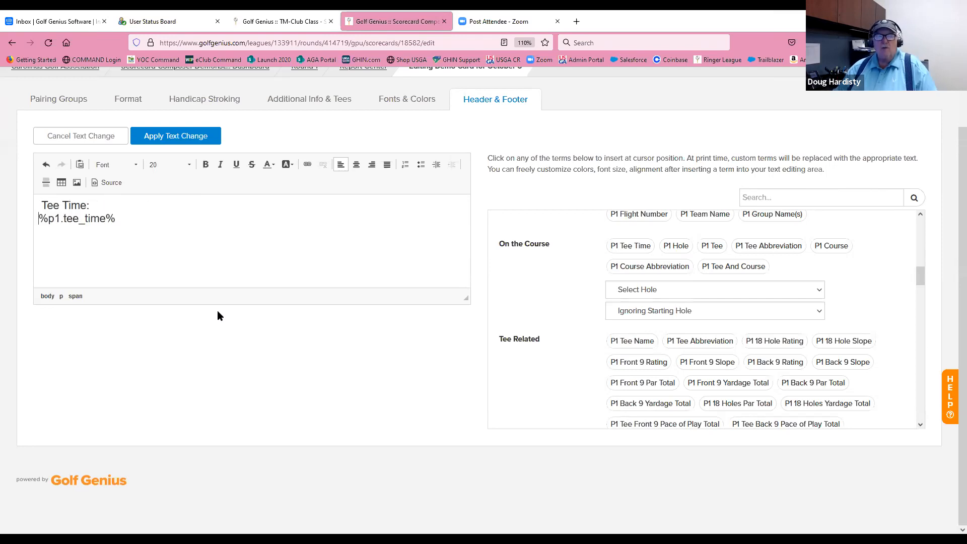
Center and bold both lines of the tee time text and place the item above holes 16 to 18 of the back nine.
{"action": "left_click_drag", "start_coordinate": [110, 218], "coordinate": [35, 204]}
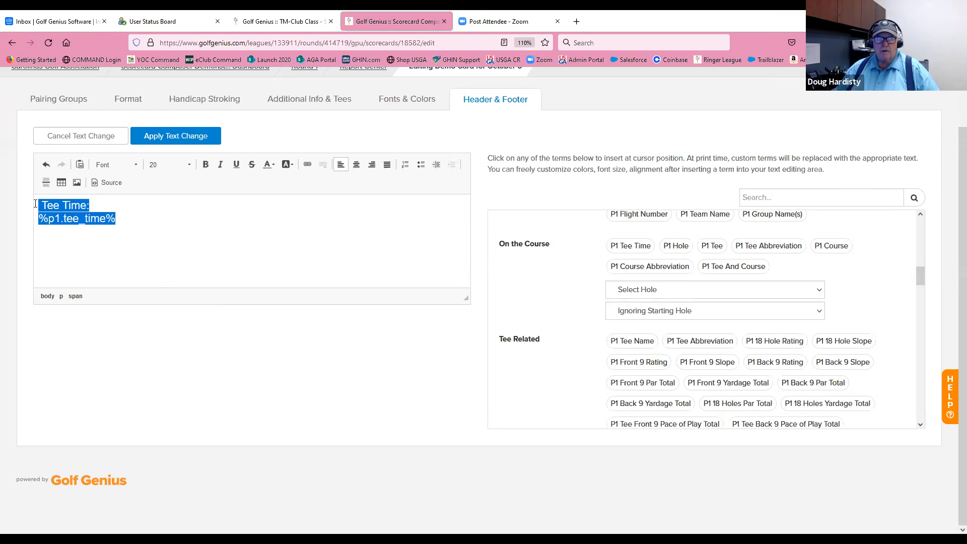
{"action": "left_click", "coordinate": [356, 165]}
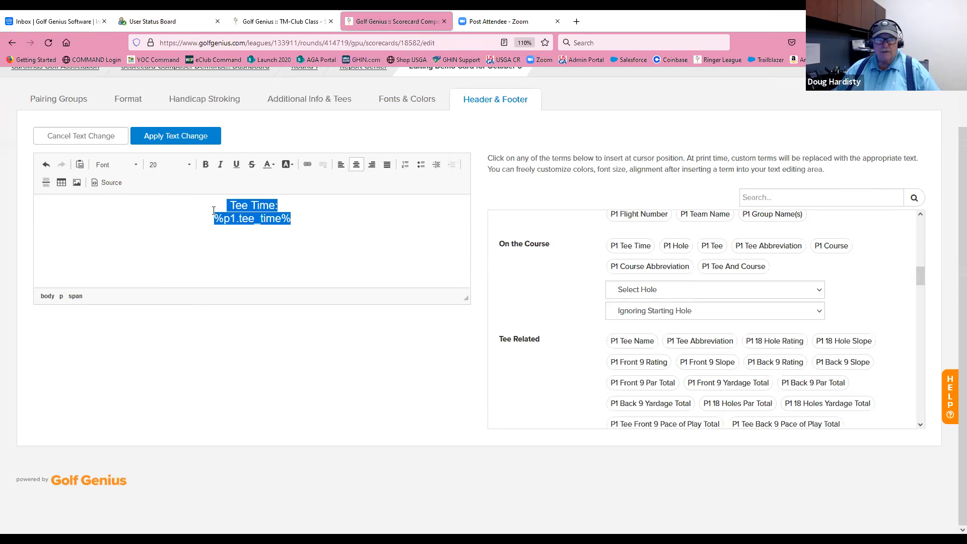
{"action": "left_click", "coordinate": [206, 164]}
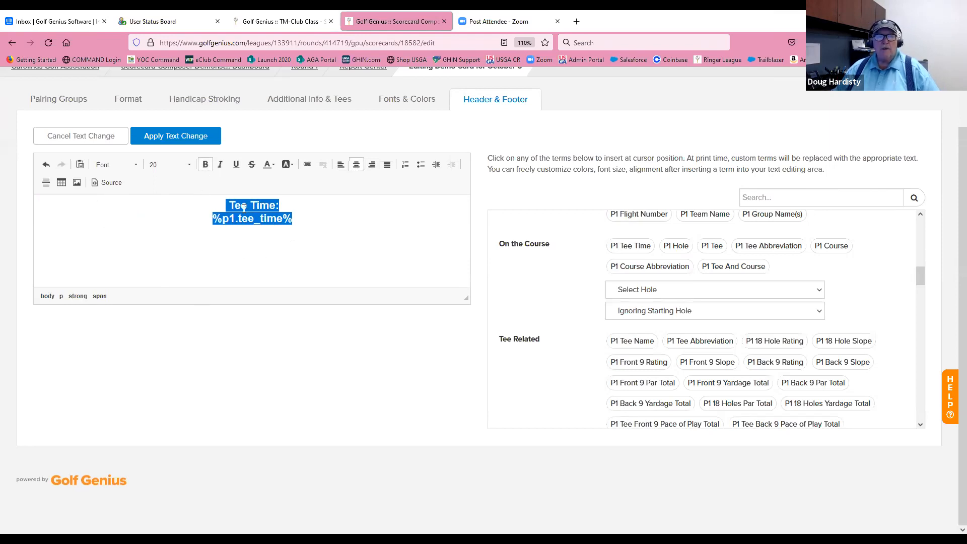
{"action": "left_click", "coordinate": [181, 137]}
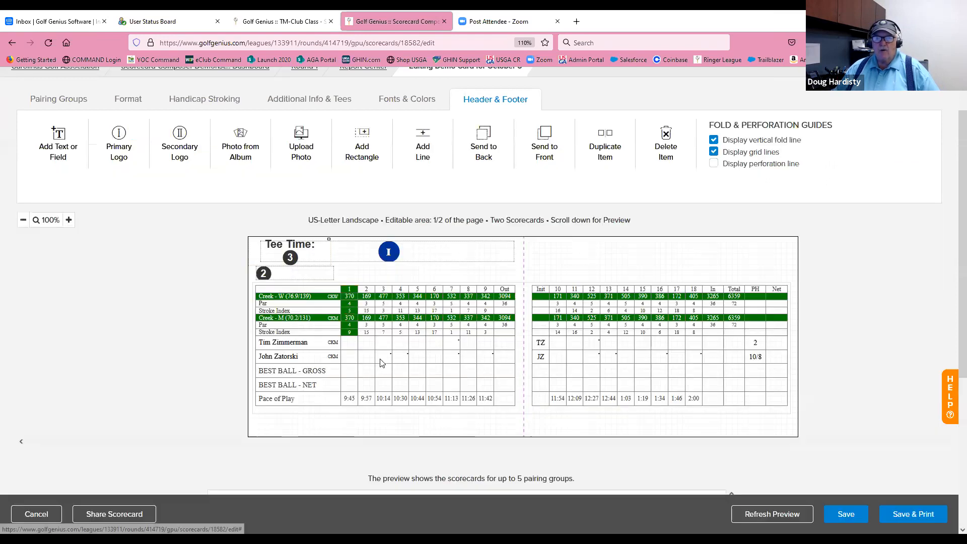
{"action": "left_click_drag", "start_coordinate": [310, 249], "coordinate": [648, 263]}
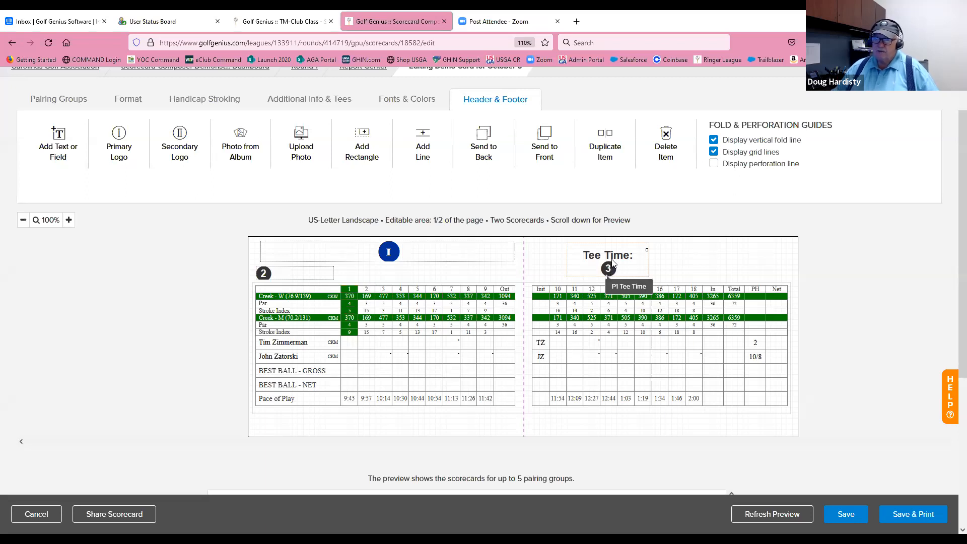
{"action": "left_click_drag", "start_coordinate": [613, 262], "coordinate": [694, 258]}
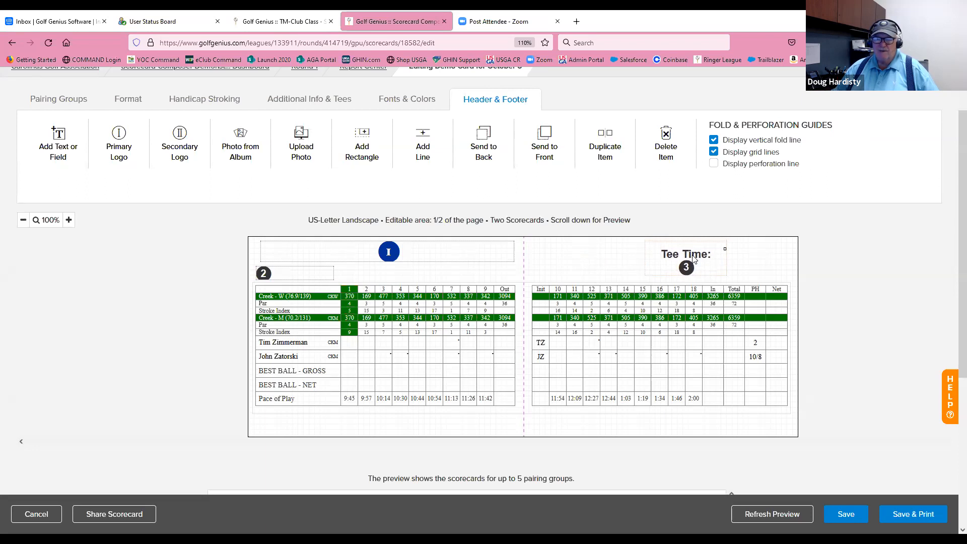
Set both lines of the tee time text to size 18, remove their bold formatting, and shift the item slightly right.
{"action": "double_click", "coordinate": [694, 258]}
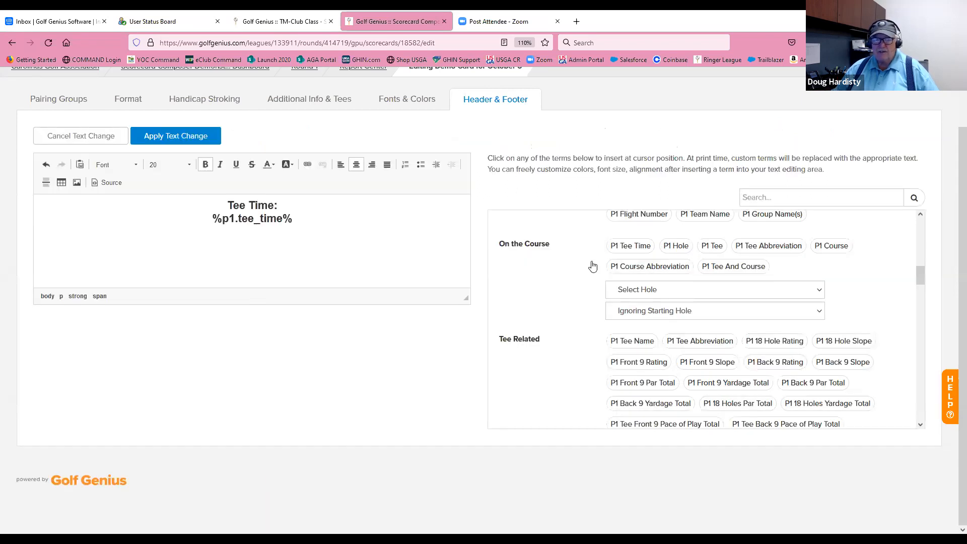
{"action": "left_click_drag", "start_coordinate": [229, 206], "coordinate": [294, 222]}
{"action": "left_click", "coordinate": [186, 169]}
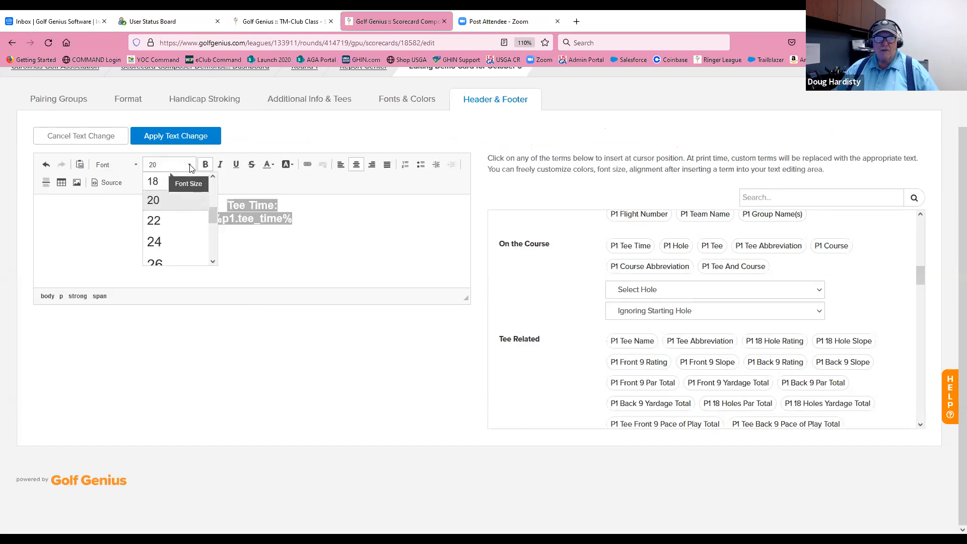
{"action": "scroll", "coordinate": [165, 236], "scroll_direction": "up", "scroll_amount": 5}
{"action": "scroll", "coordinate": [164, 237], "scroll_direction": "down", "scroll_amount": 5}
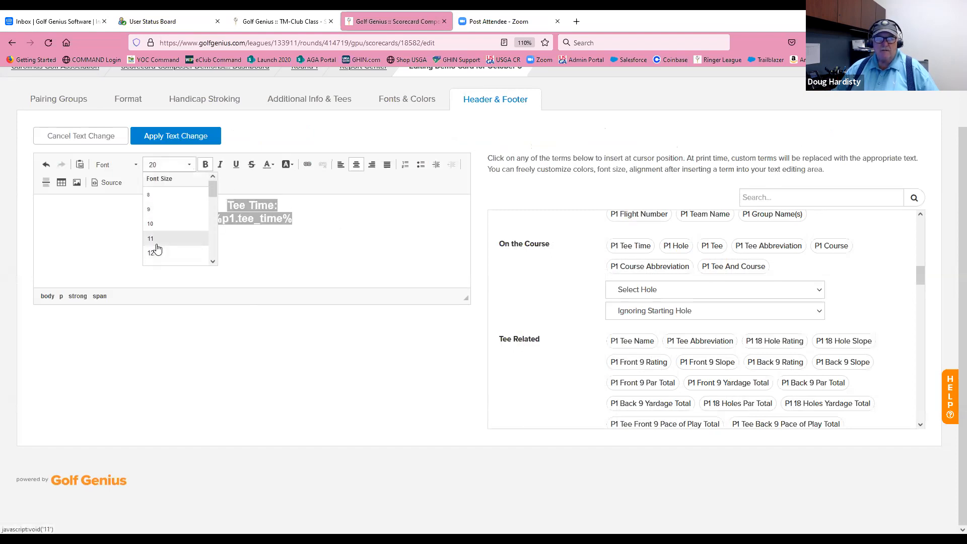
{"action": "left_click", "coordinate": [153, 241]}
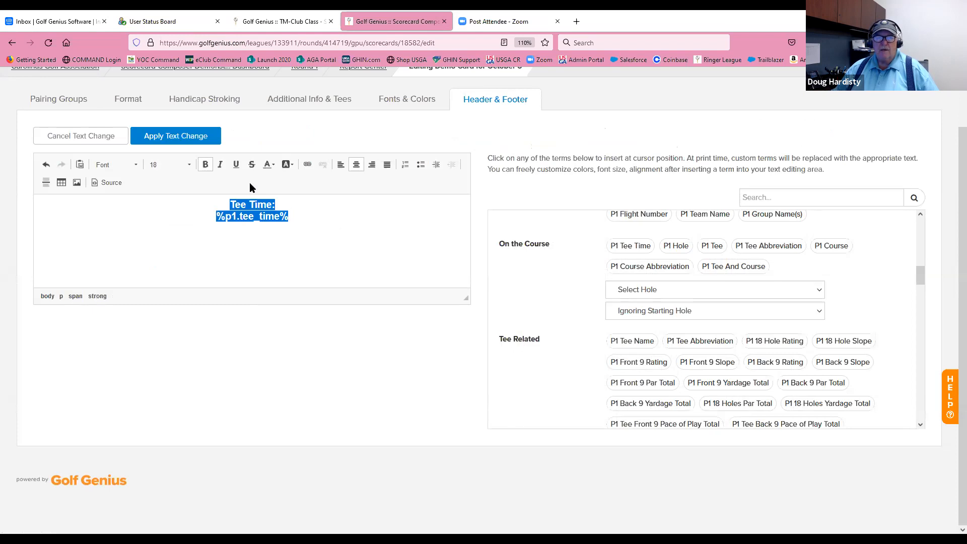
{"action": "left_click", "coordinate": [204, 165]}
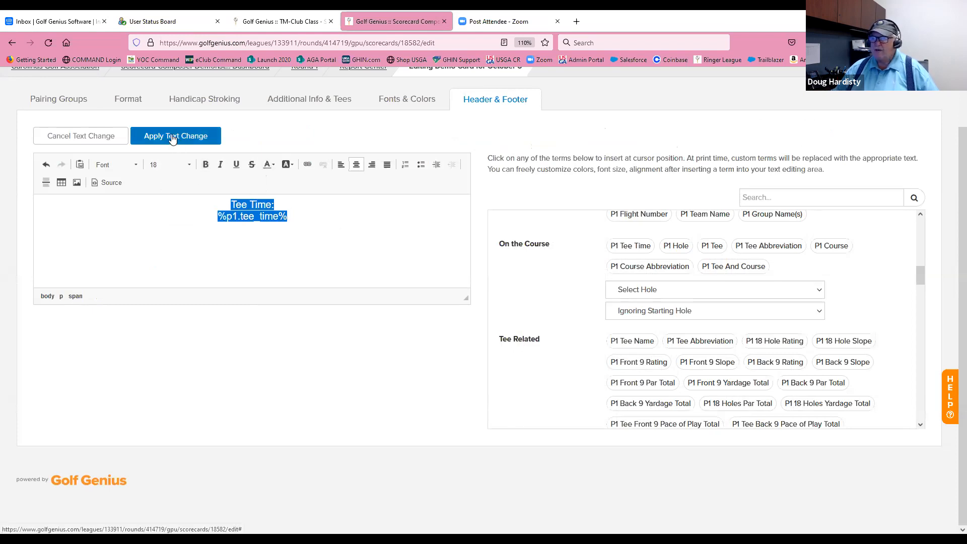
{"action": "left_click", "coordinate": [173, 139]}
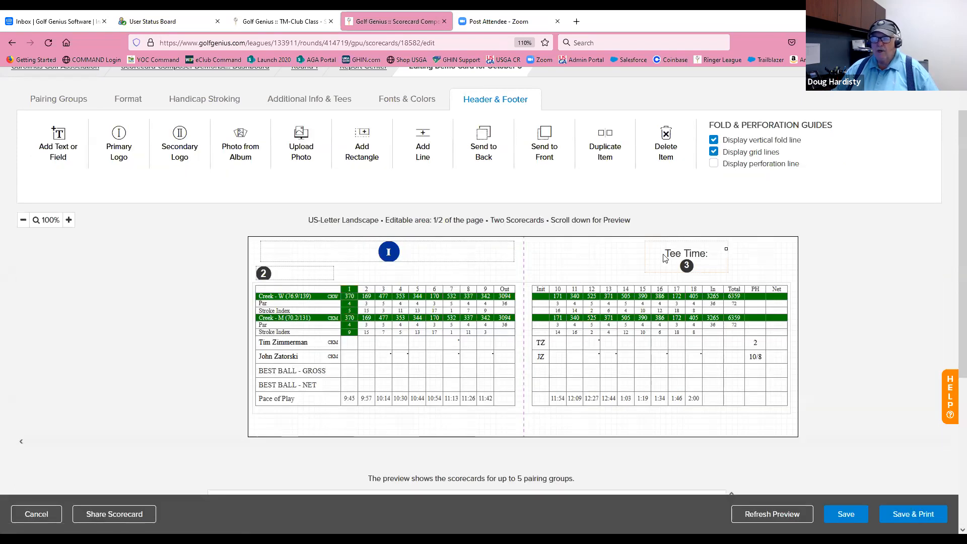
{"action": "mouse_move", "coordinate": [692, 257]}
{"action": "left_mouse_down"}
{"action": "mouse_move", "coordinate": [702, 256]}
{"action": "mouse_move", "coordinate": [694, 257]}
{"action": "left_mouse_up"}
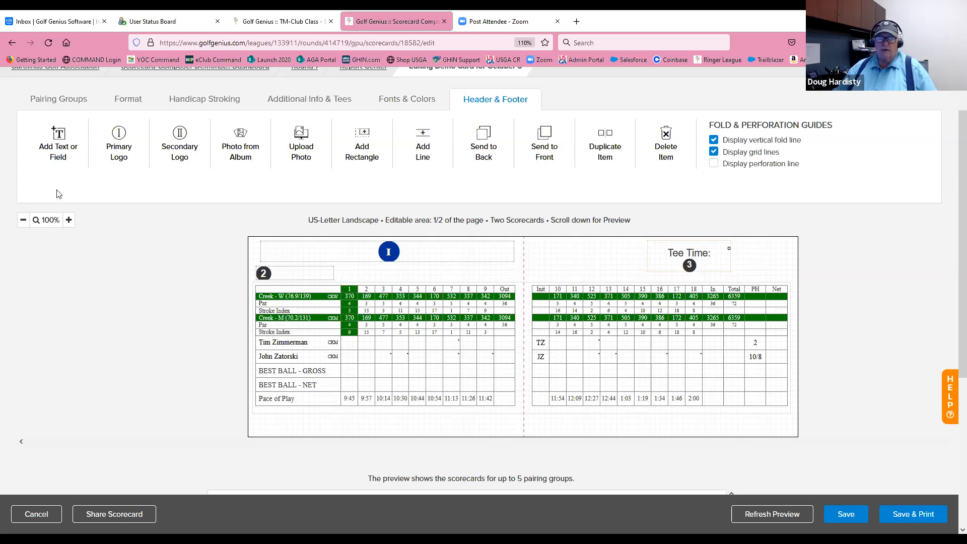
Add a text item reading "Flight:" followed by the P1 Flight Name term and place it below the event name, above holes 4 to 9.
{"action": "left_click", "coordinate": [57, 146]}
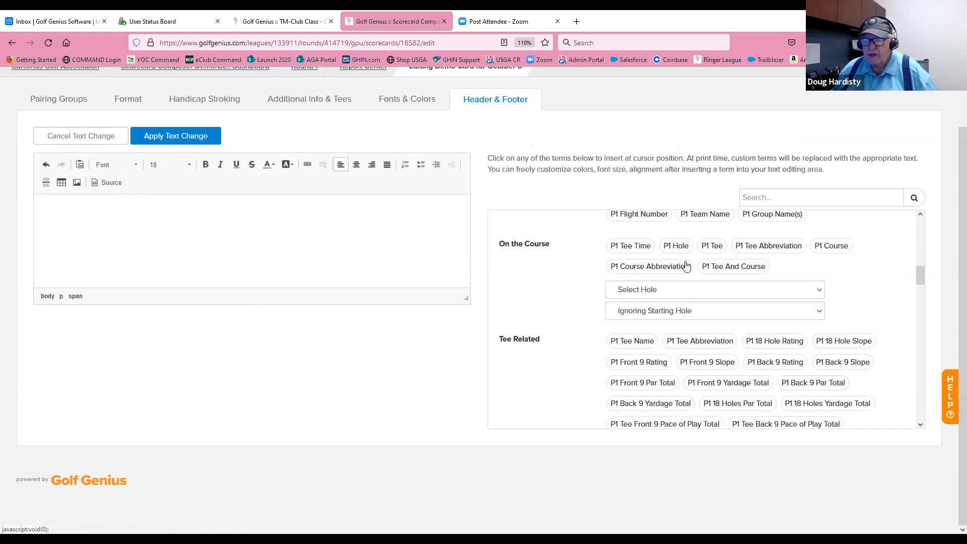
{"action": "scroll", "coordinate": [684, 264], "scroll_direction": "up", "scroll_amount": 4}
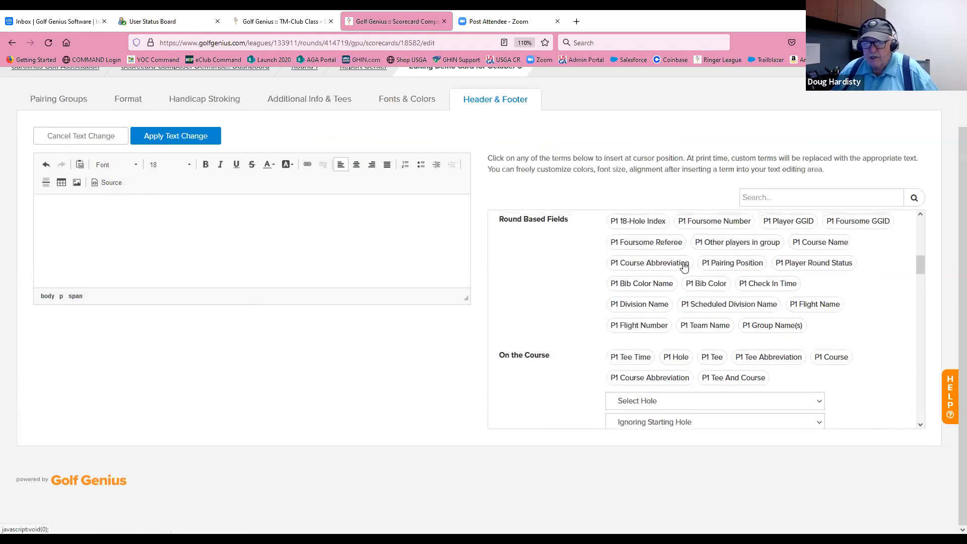
{"action": "scroll", "coordinate": [685, 264], "scroll_direction": "up", "scroll_amount": 2}
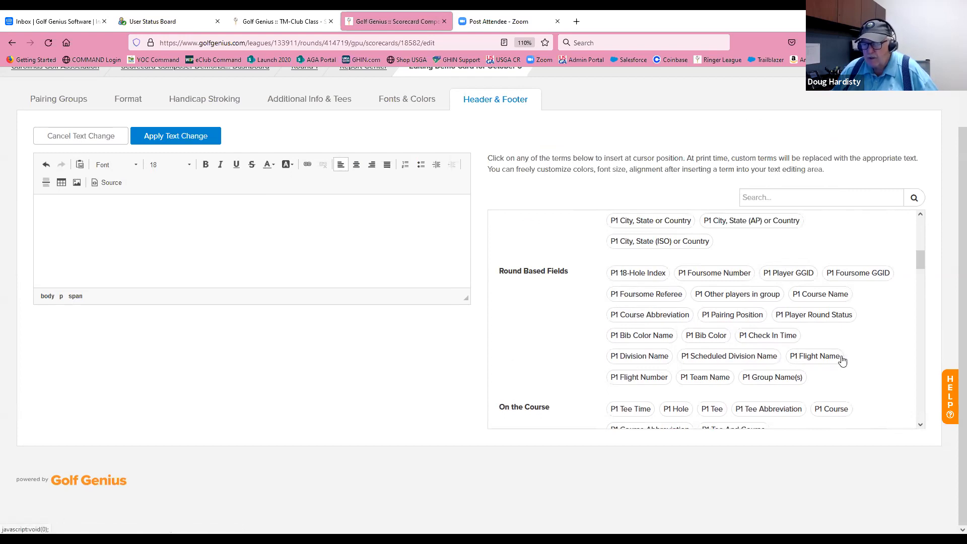
{"action": "left_click_drag", "start_coordinate": [841, 358], "coordinate": [788, 358]}
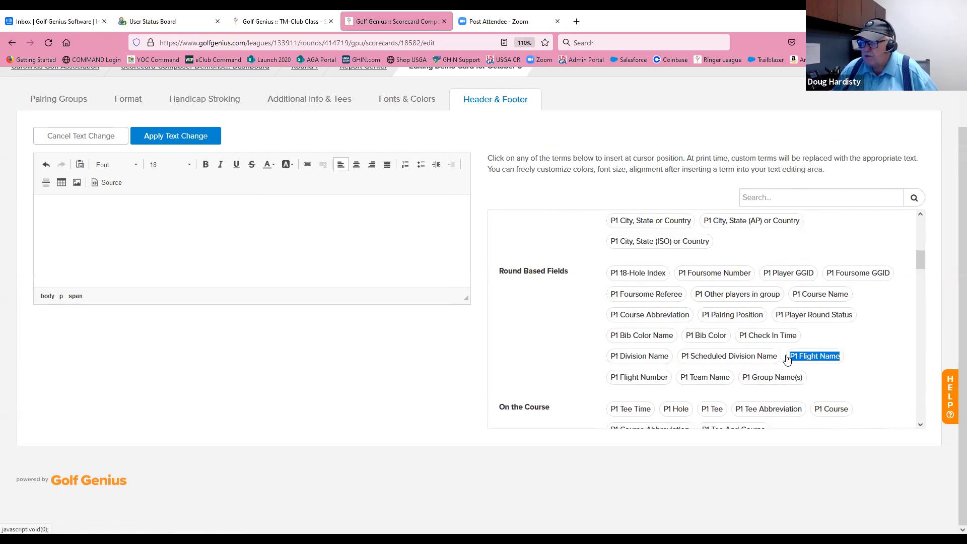
{"action": "left_click", "coordinate": [806, 358]}
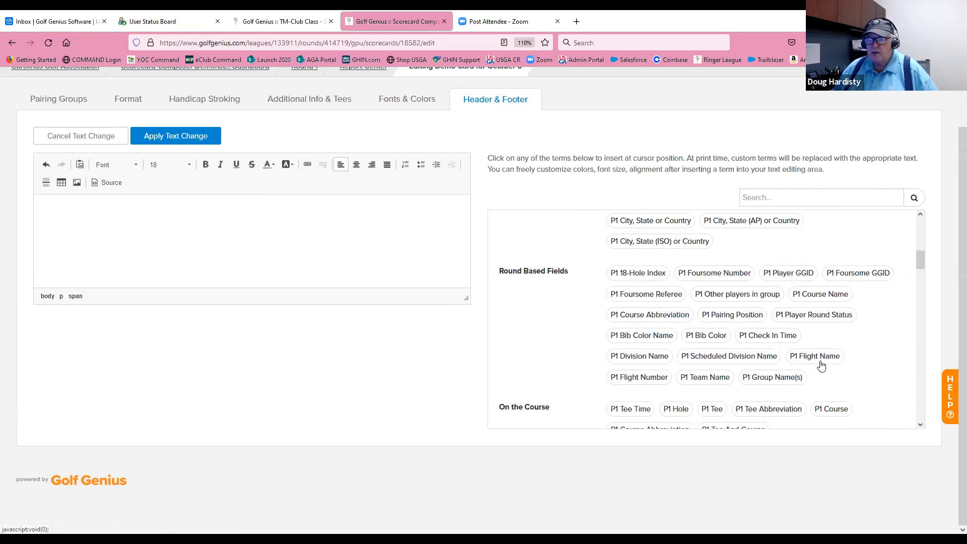
{"action": "left_click", "coordinate": [816, 360]}
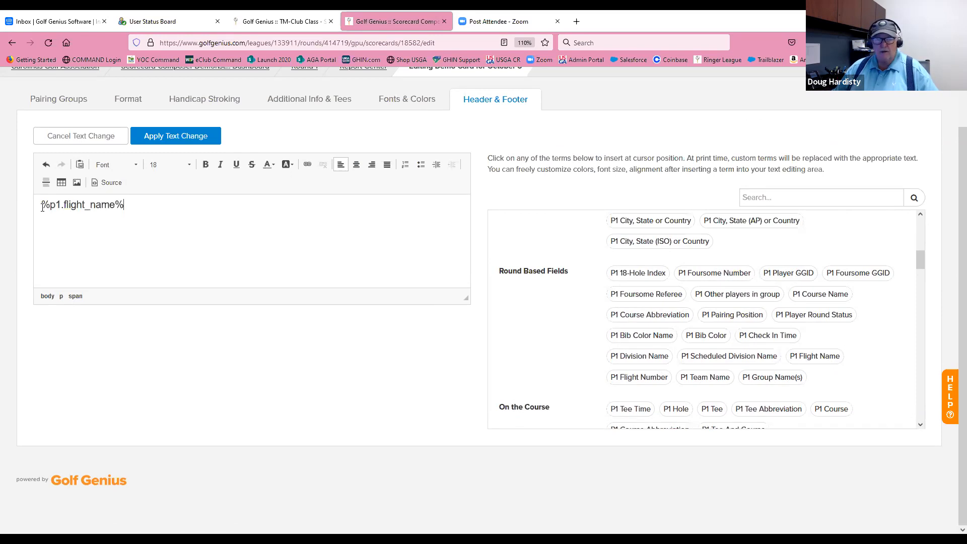
{"action": "type", "text": "Flight:"}
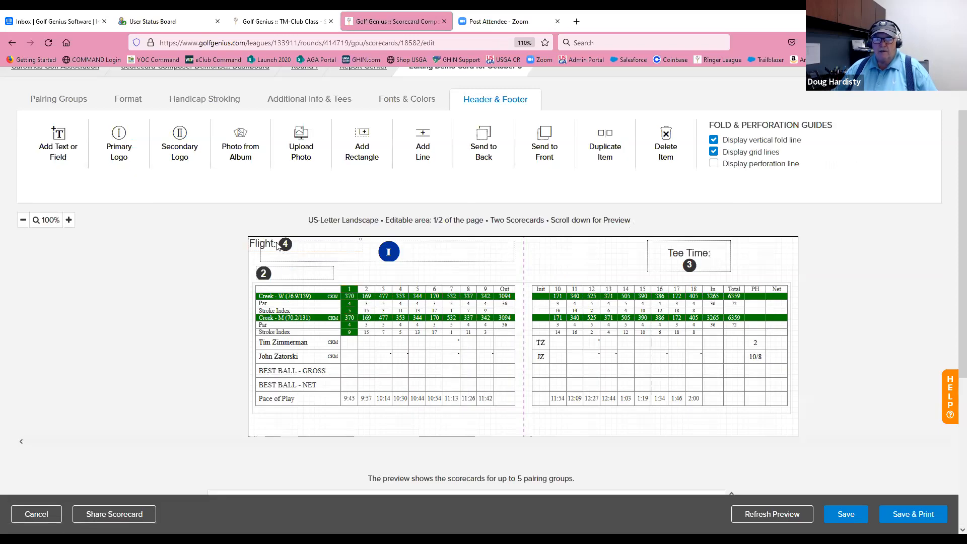
{"action": "left_click_drag", "start_coordinate": [277, 244], "coordinate": [425, 278]}
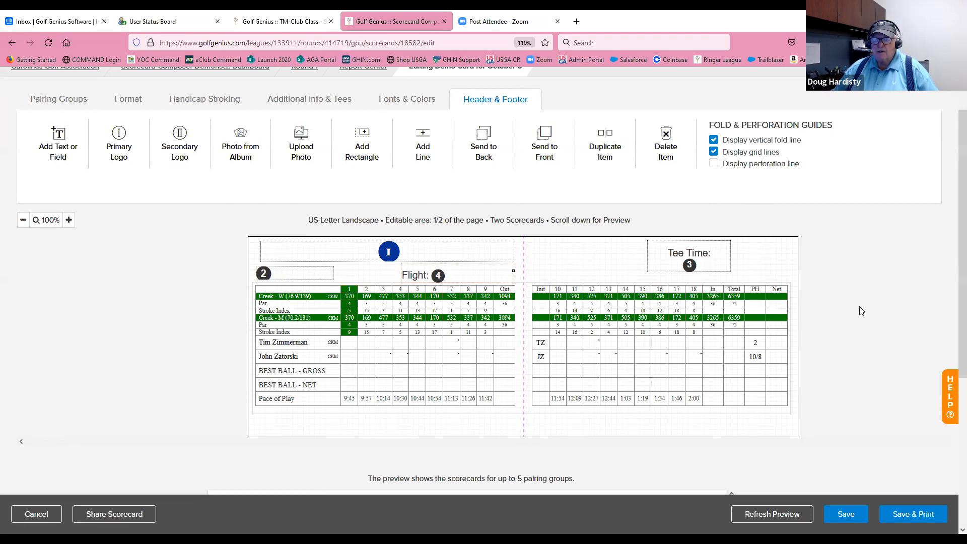
Refresh the scorecard preview and check how the round date, flight and tee time items print.
{"action": "scroll", "coordinate": [863, 313], "scroll_direction": "down", "scroll_amount": 5}
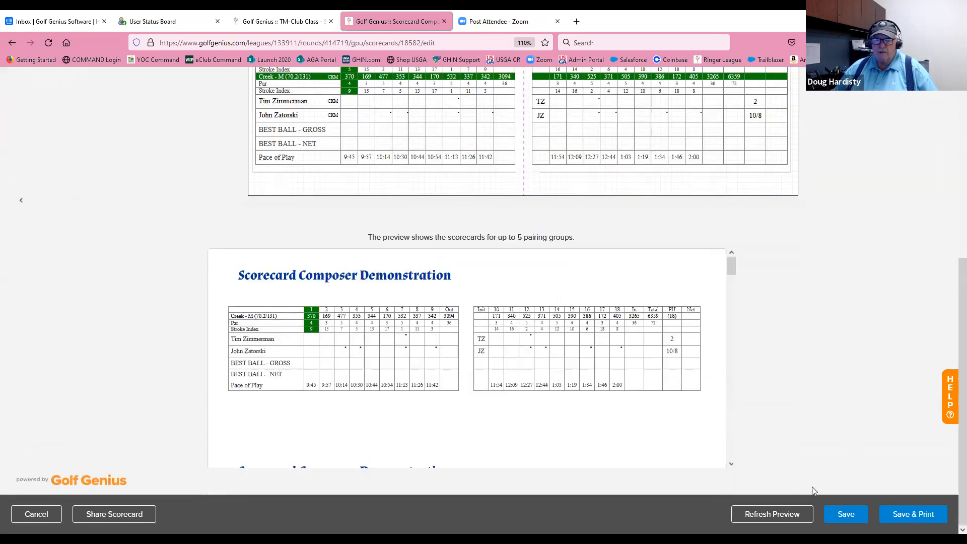
{"action": "left_click", "coordinate": [779, 515]}
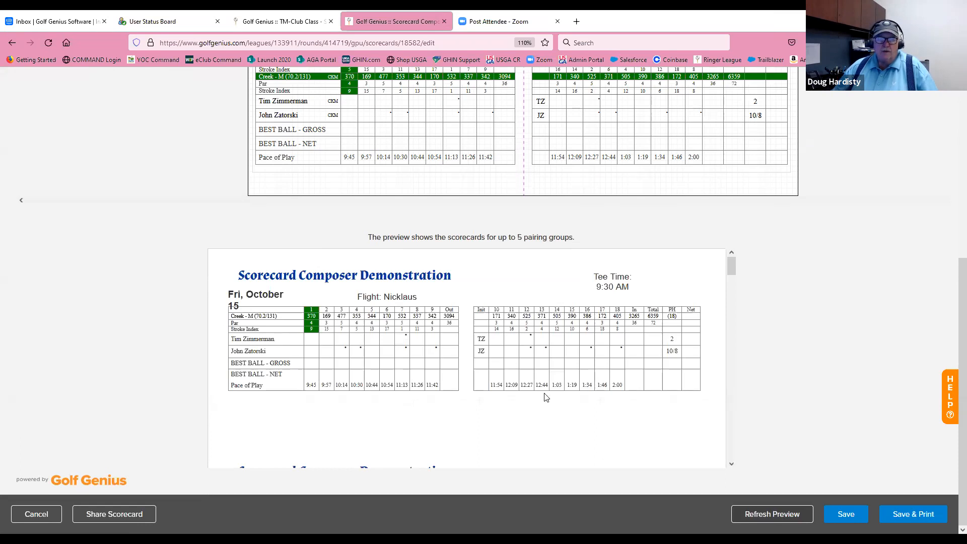
{"action": "scroll", "coordinate": [417, 309], "scroll_direction": "up", "scroll_amount": 2}
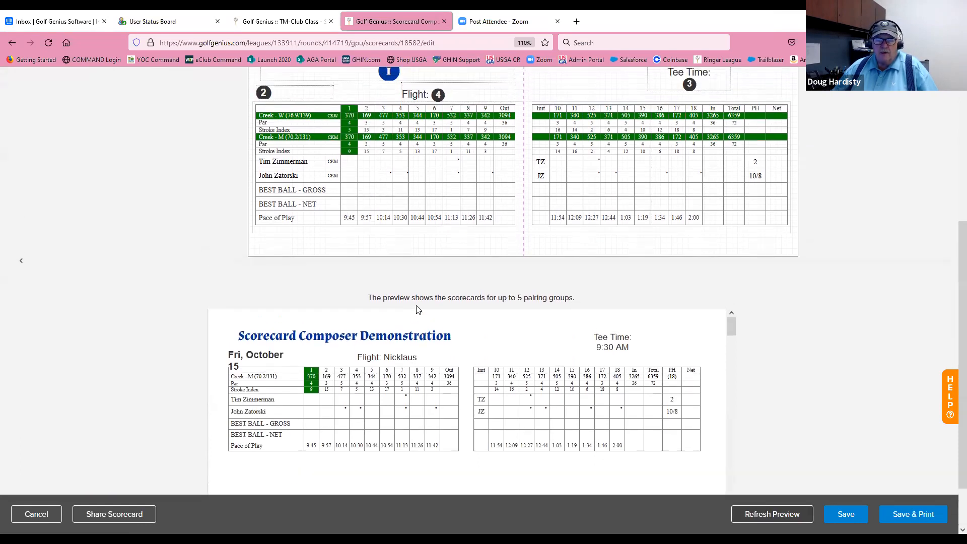
{"action": "scroll", "coordinate": [417, 309], "scroll_direction": "down", "scroll_amount": 1}
{"action": "scroll", "coordinate": [417, 310], "scroll_direction": "up", "scroll_amount": 1}
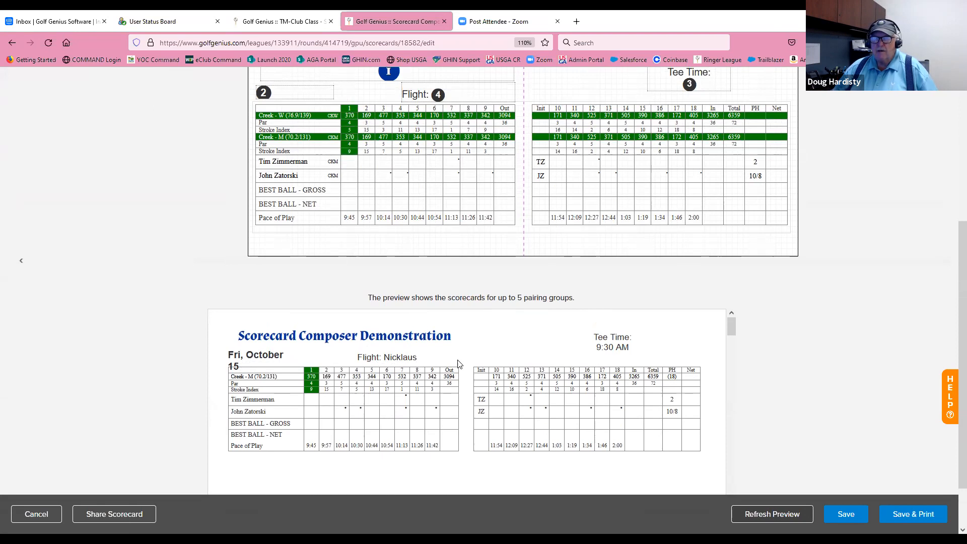
Widen the Round Date item so that it extends across the hole 2 column.
{"action": "scroll", "coordinate": [459, 364], "scroll_direction": "up", "scroll_amount": 3}
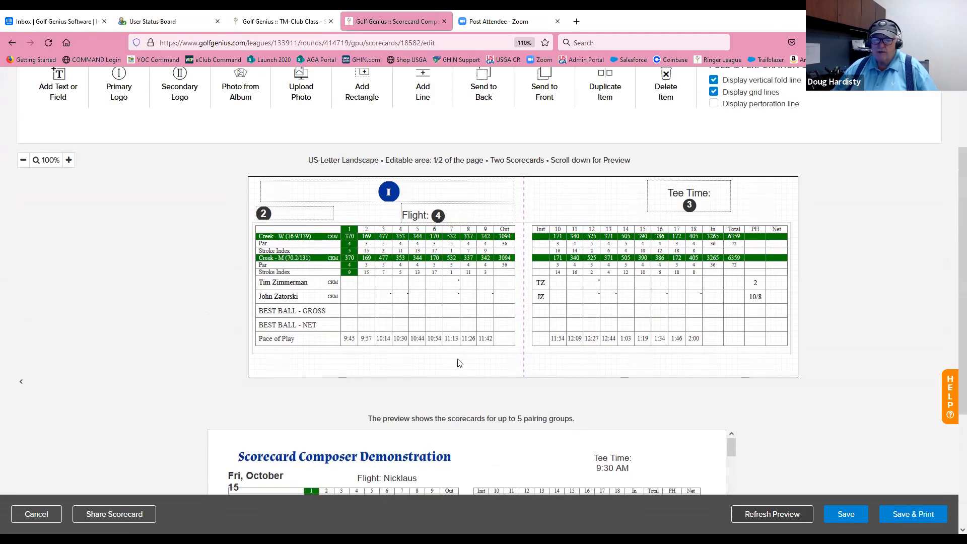
{"action": "left_click", "coordinate": [290, 218]}
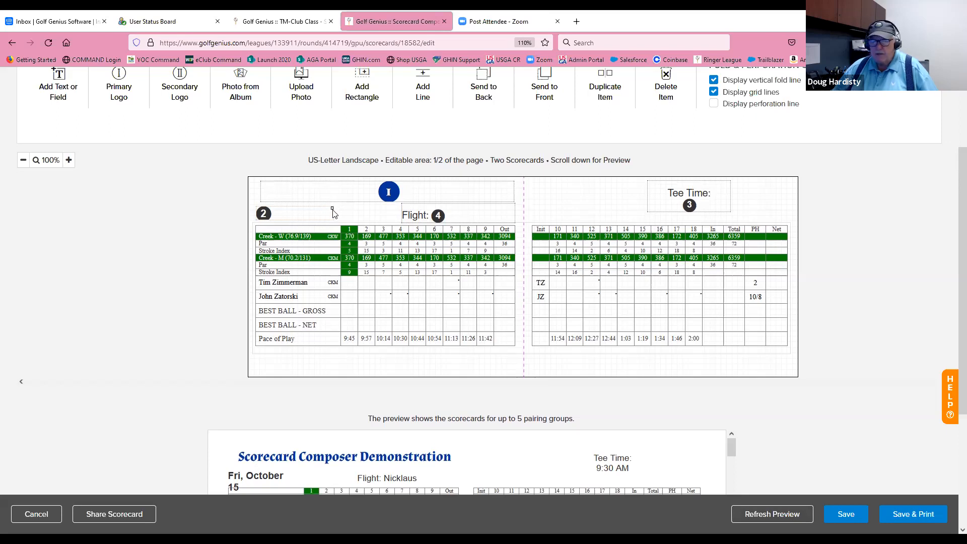
{"action": "left_click_drag", "start_coordinate": [332, 208], "coordinate": [373, 208]}
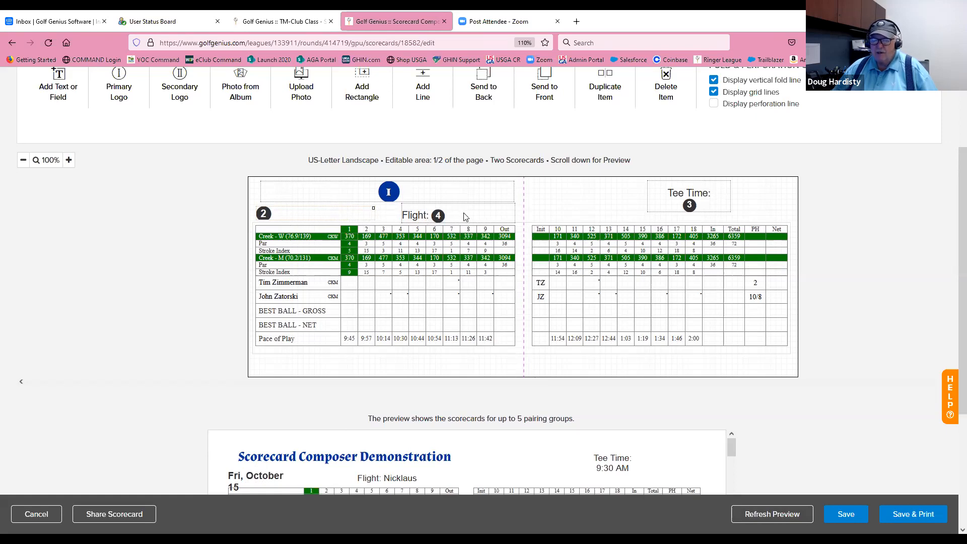
Right-align the whole flight text line within its item and apply the text change.
{"action": "left_click", "coordinate": [466, 216]}
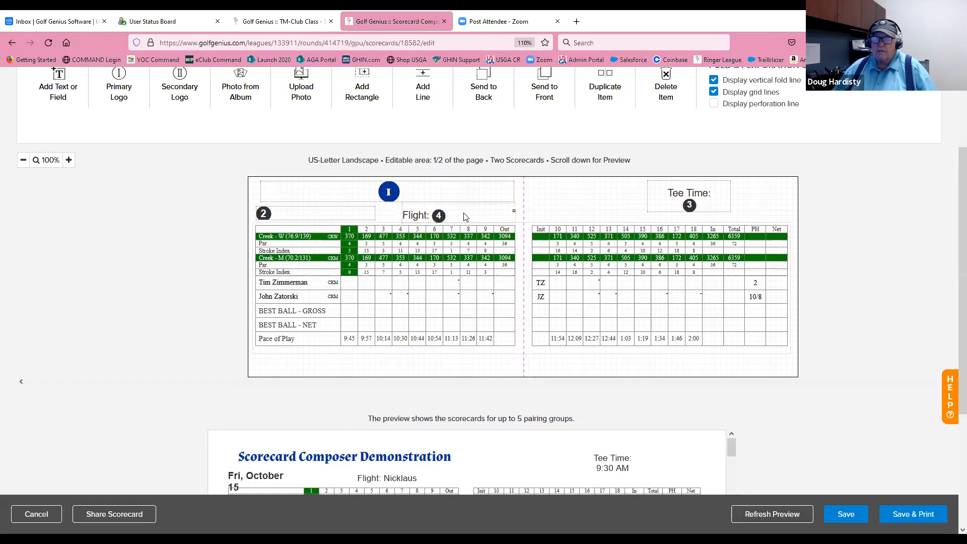
{"action": "double_click", "coordinate": [464, 216]}
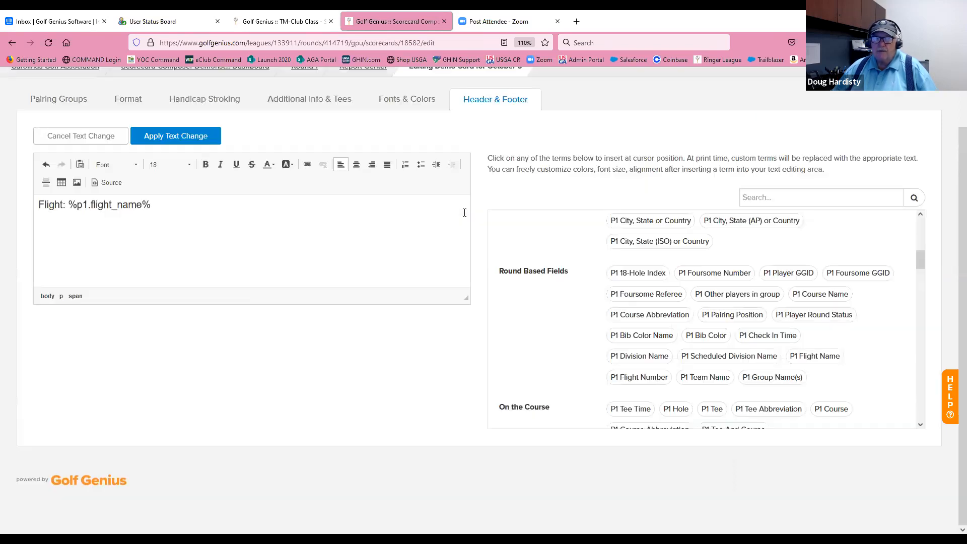
{"action": "left_click_drag", "start_coordinate": [153, 203], "coordinate": [5, 199]}
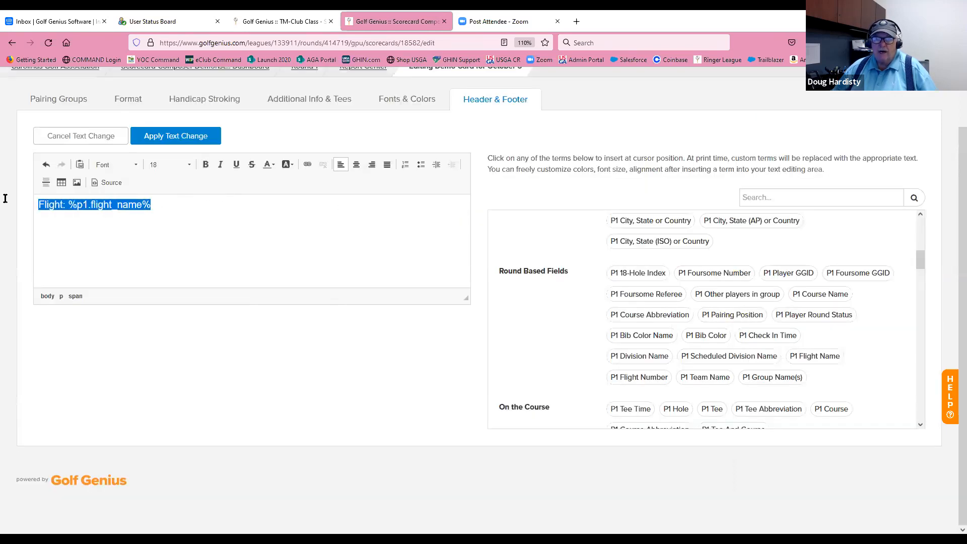
{"action": "left_click", "coordinate": [372, 167]}
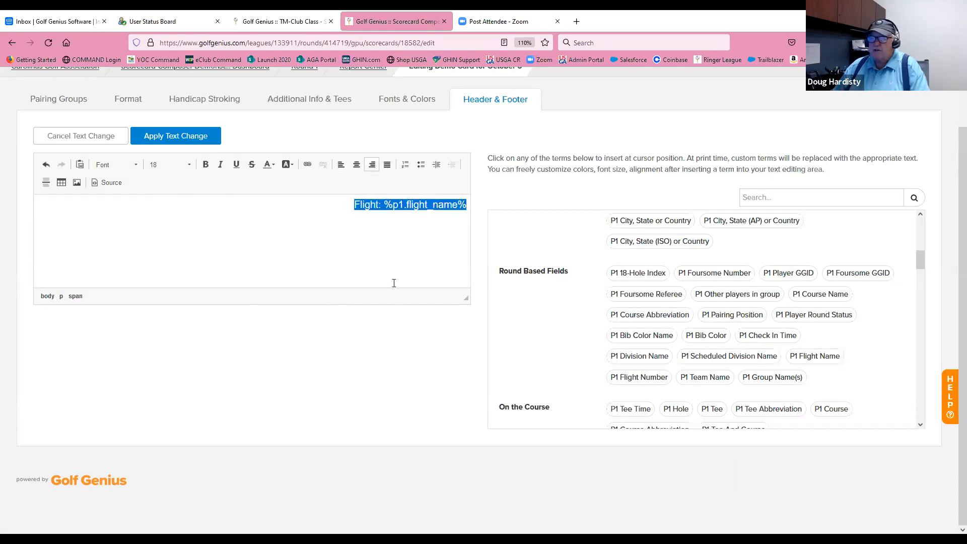
{"action": "left_click", "coordinate": [162, 139]}
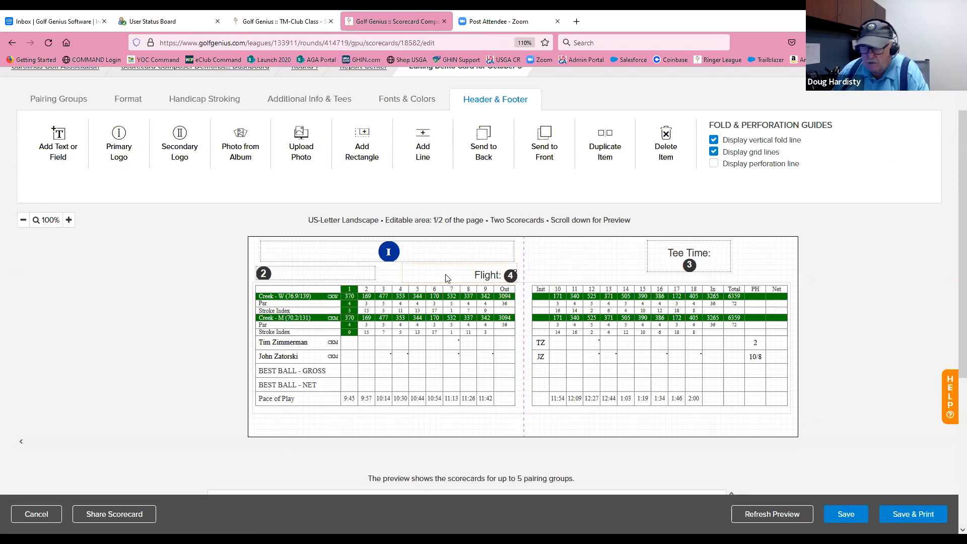
Nudge the flight item slightly left above the front-nine table.
{"action": "key", "text": "Left"}
{"action": "key", "text": "Left"}
{"action": "key", "text": "Left"}
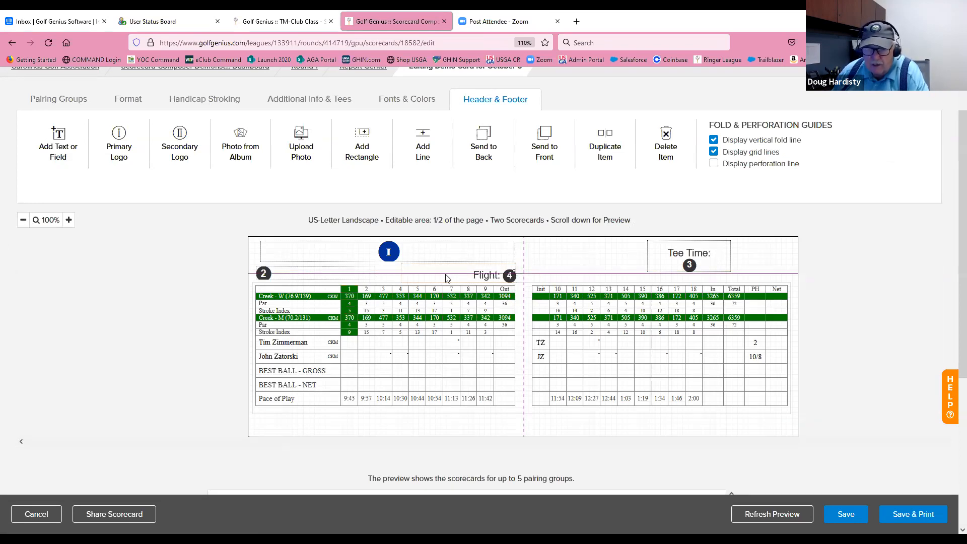
{"action": "key", "text": "Left"}
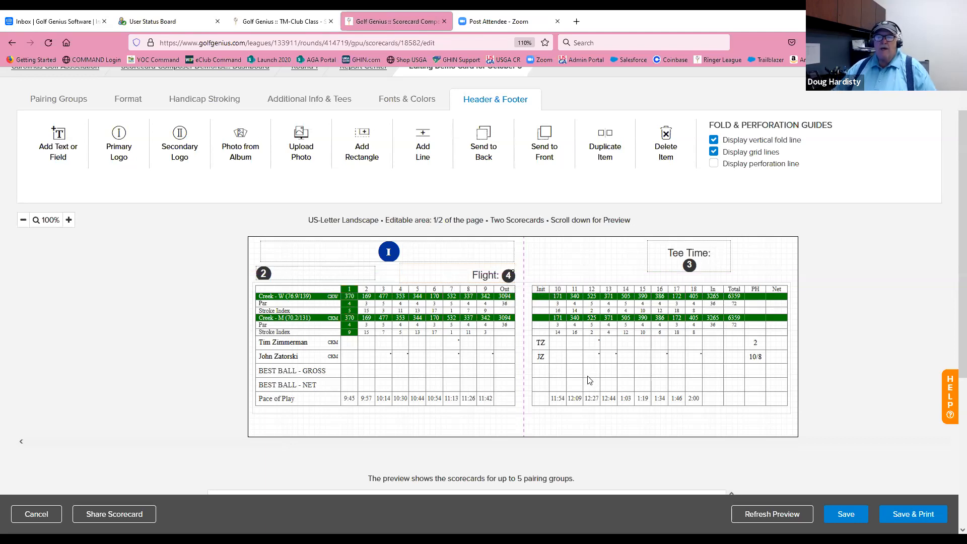
Refresh the scorecard preview, lowering the Round Date item slightly to line it up with the flight text.
{"action": "scroll", "coordinate": [589, 380], "scroll_direction": "down", "scroll_amount": 5}
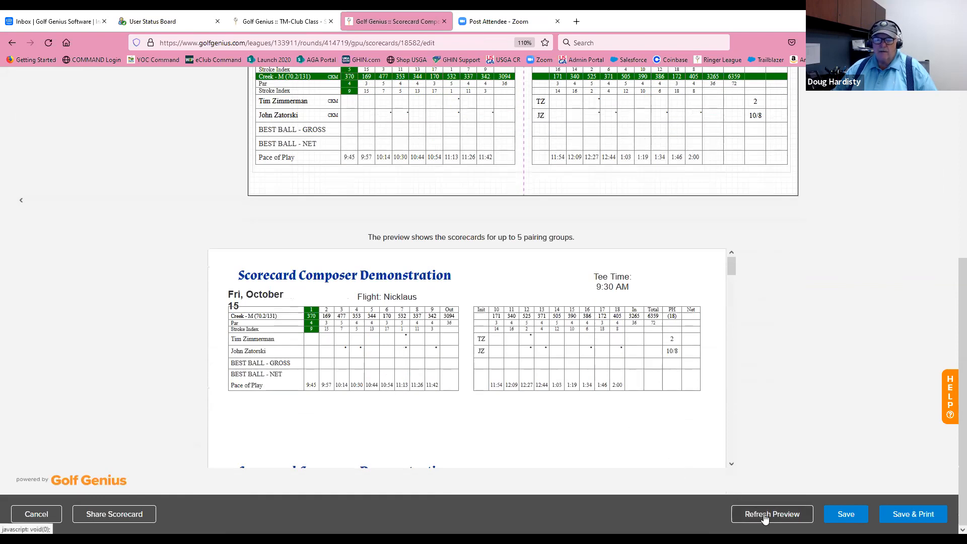
{"action": "left_click", "coordinate": [765, 515]}
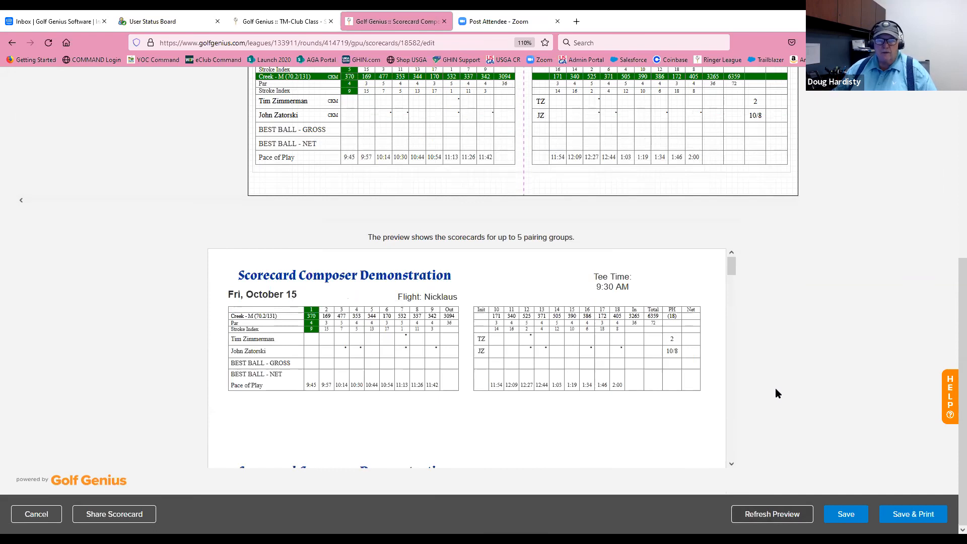
{"action": "scroll", "coordinate": [751, 457], "scroll_direction": "up", "scroll_amount": 2}
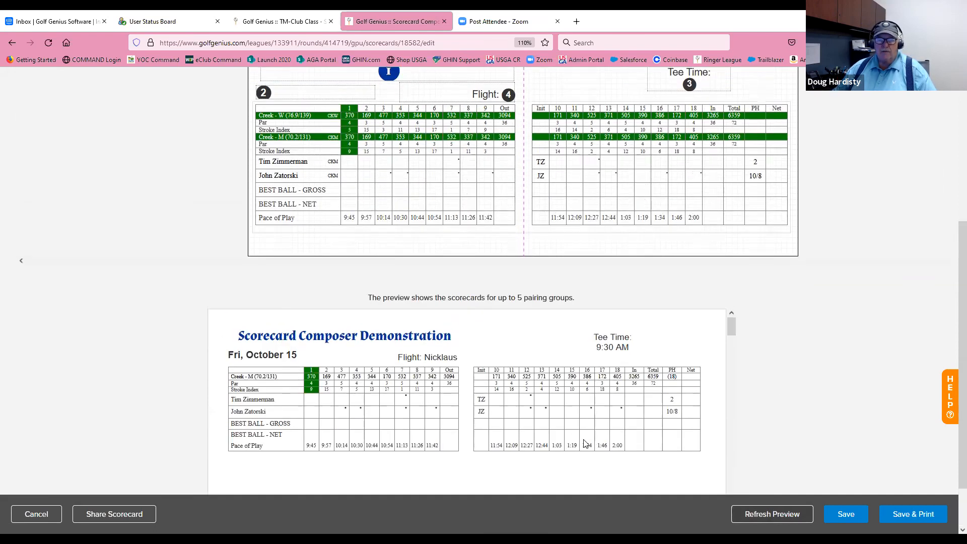
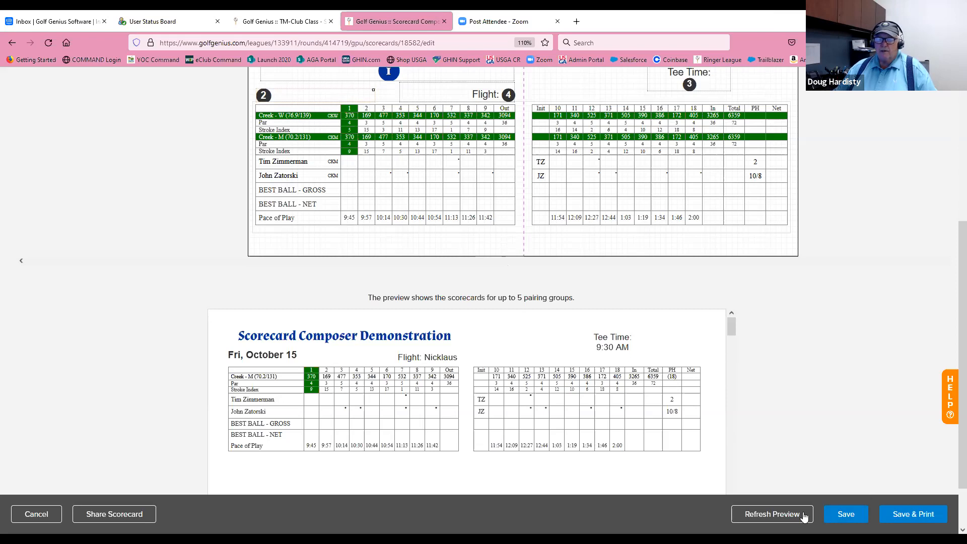
{"action": "left_click", "coordinate": [775, 515]}
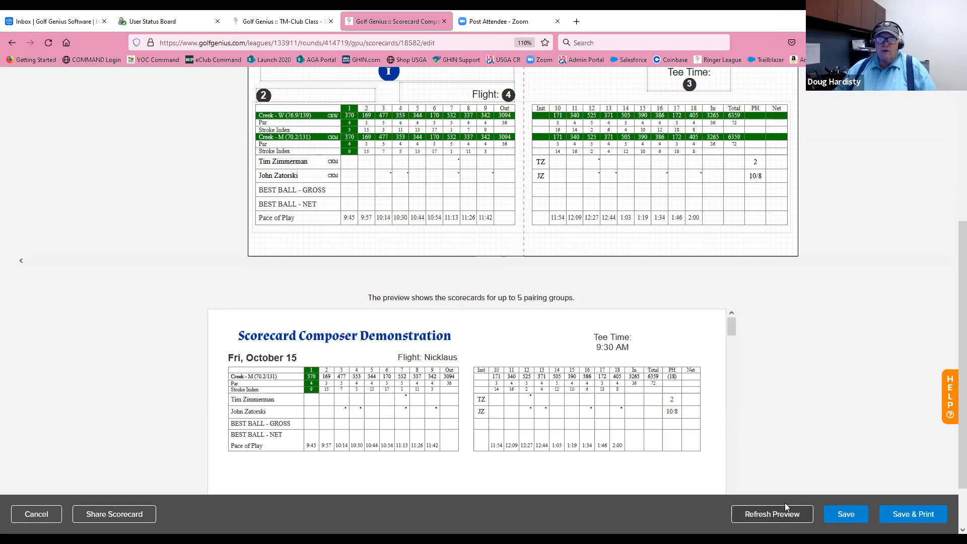
{"action": "left_click", "coordinate": [785, 509]}
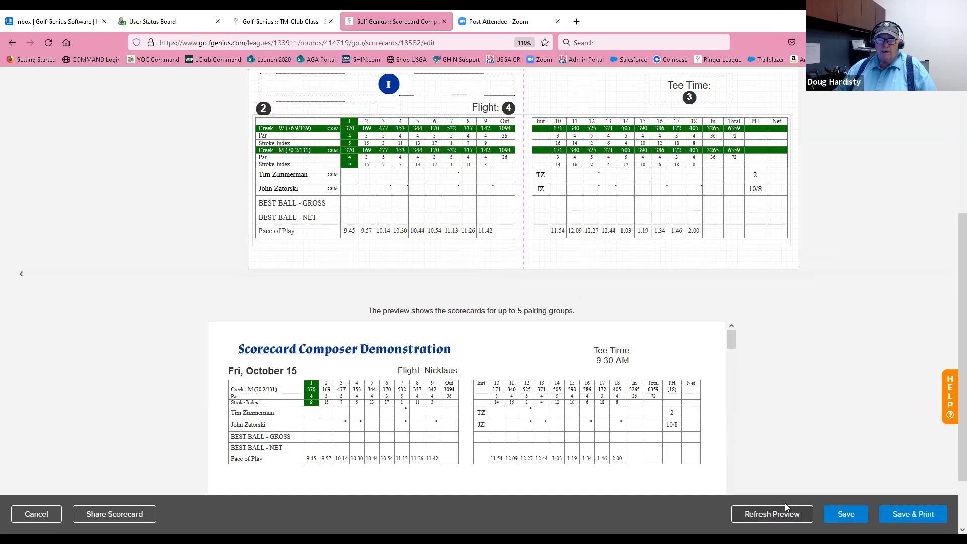
Insert the Mid Pines Inn & Golf Club logo from the photo album into the scorecard header.
{"action": "scroll", "coordinate": [786, 504], "scroll_direction": "up", "scroll_amount": 3}
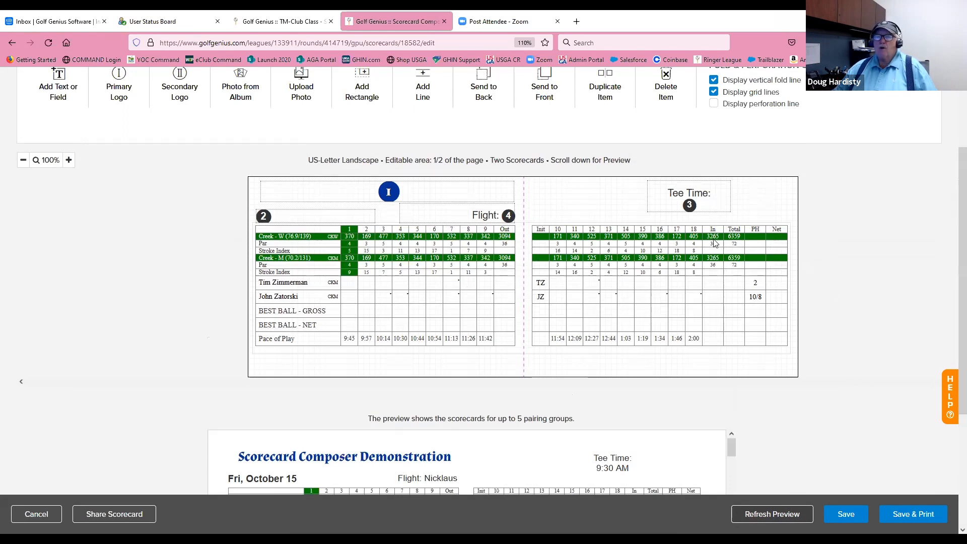
{"action": "scroll", "coordinate": [726, 317], "scroll_direction": "up", "scroll_amount": 1}
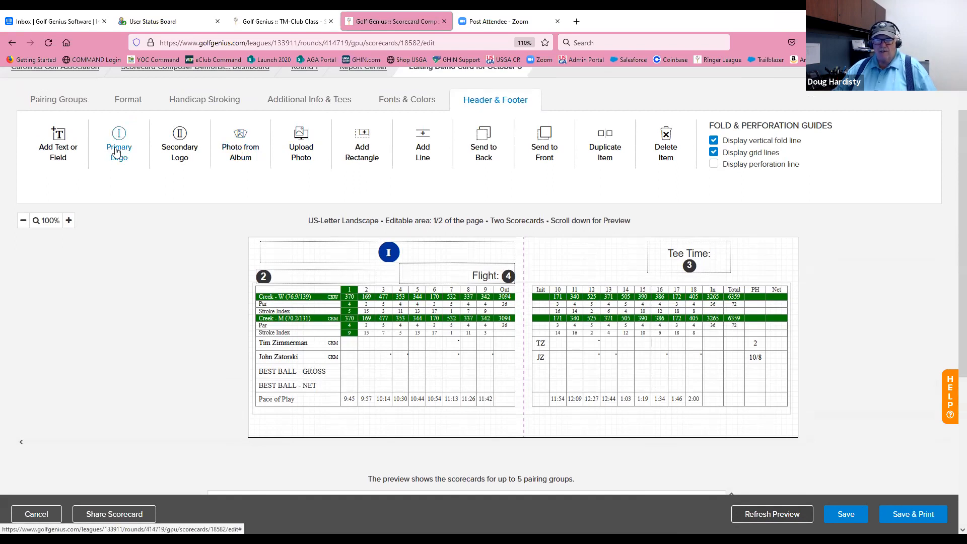
{"action": "left_click", "coordinate": [235, 152]}
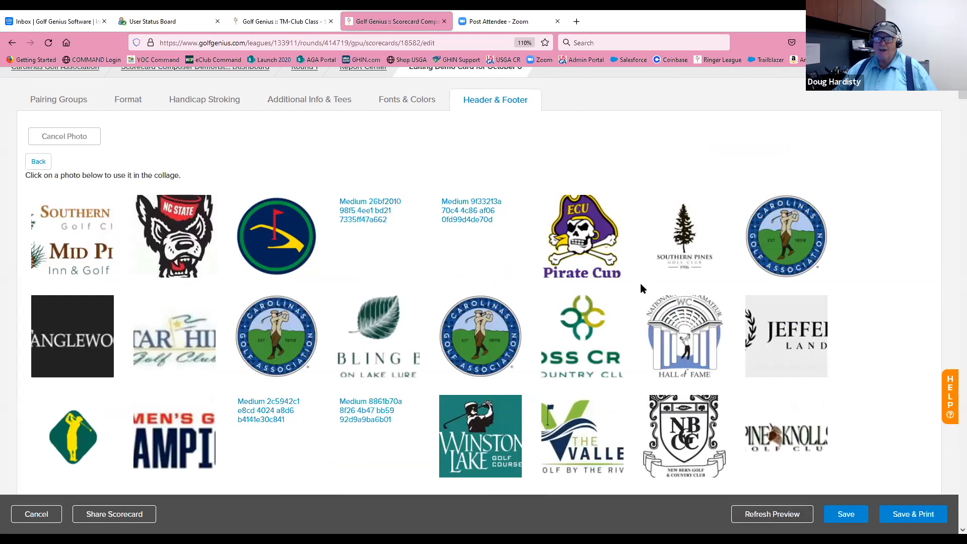
{"action": "scroll", "coordinate": [640, 283], "scroll_direction": "down", "scroll_amount": 2}
{"action": "scroll", "coordinate": [641, 288], "scroll_direction": "down", "scroll_amount": 15}
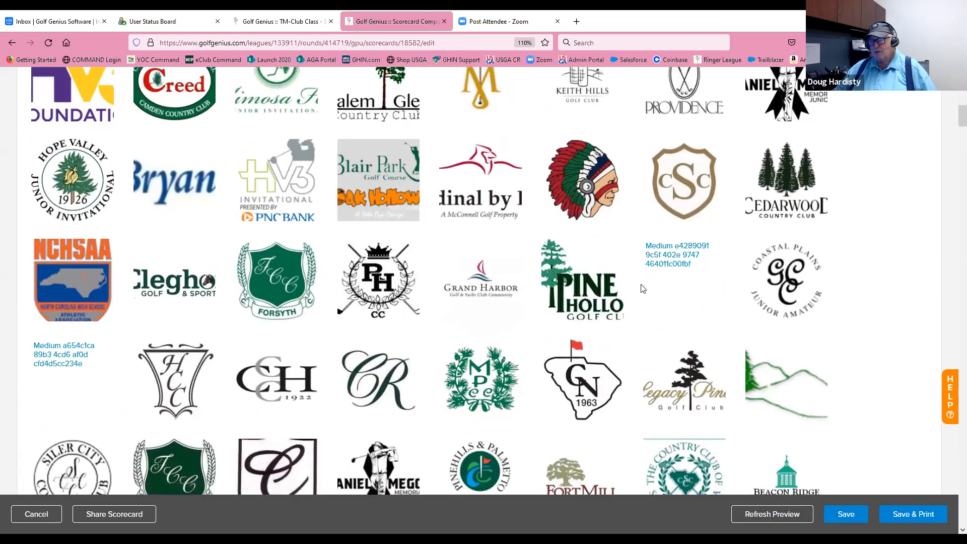
{"action": "scroll", "coordinate": [643, 288], "scroll_direction": "down", "scroll_amount": 8}
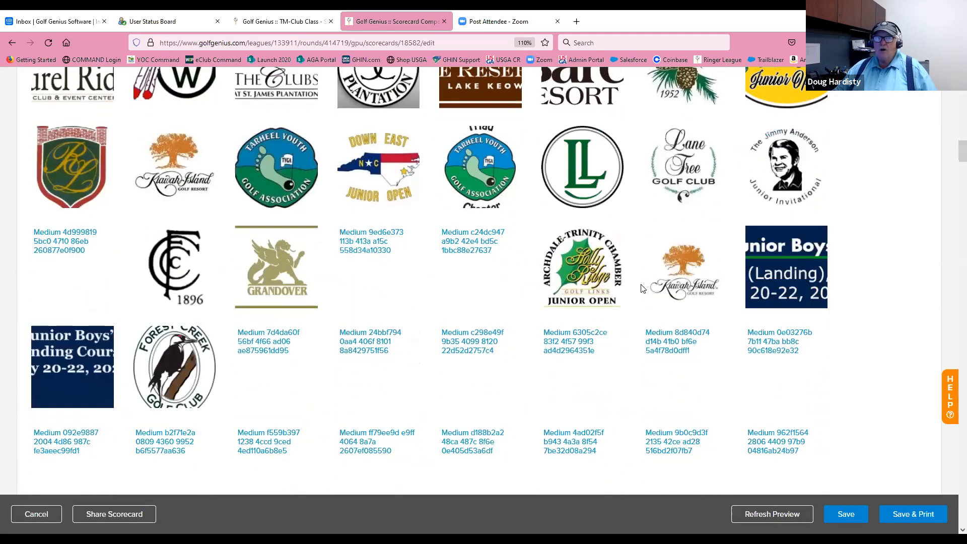
{"action": "scroll", "coordinate": [642, 288], "scroll_direction": "down", "scroll_amount": 1}
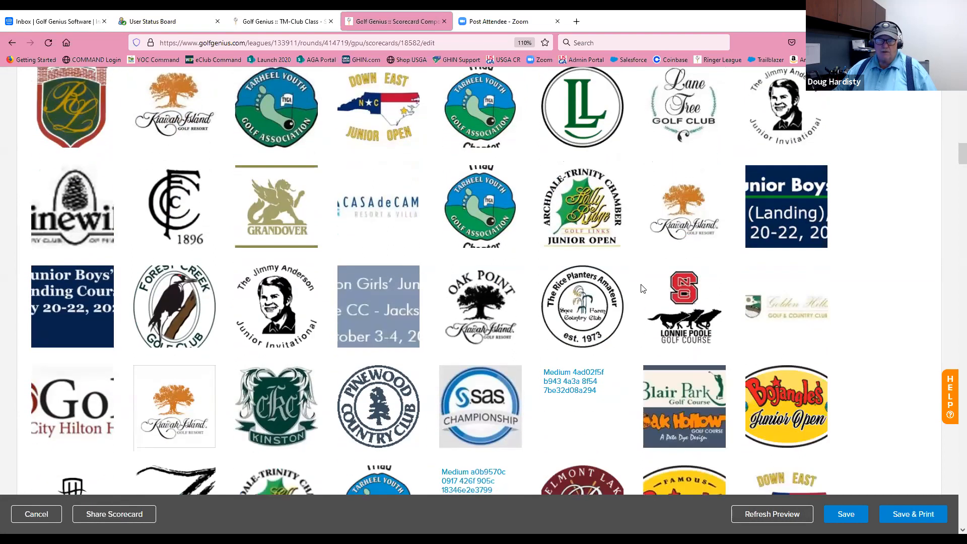
{"action": "scroll", "coordinate": [643, 288], "scroll_direction": "down", "scroll_amount": 4}
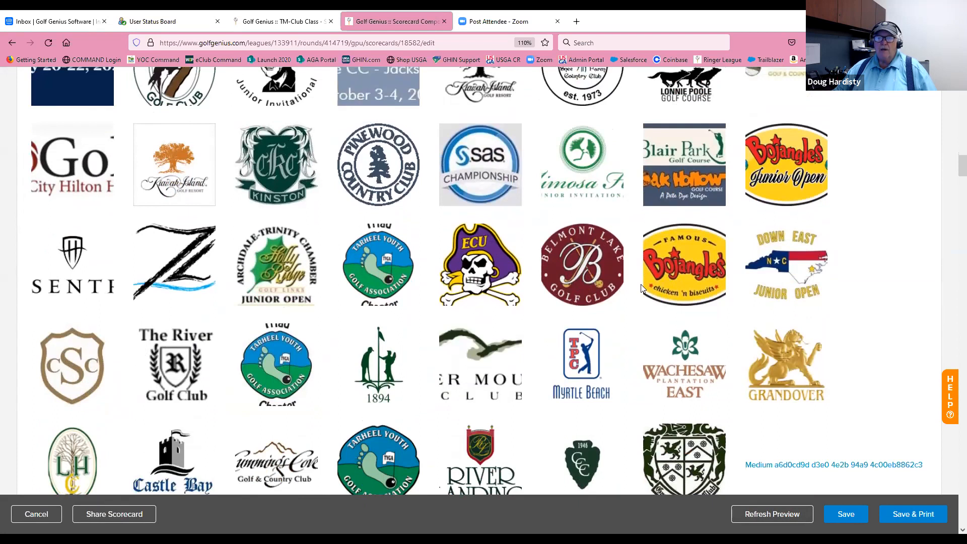
{"action": "scroll", "coordinate": [642, 285], "scroll_direction": "down", "scroll_amount": 1}
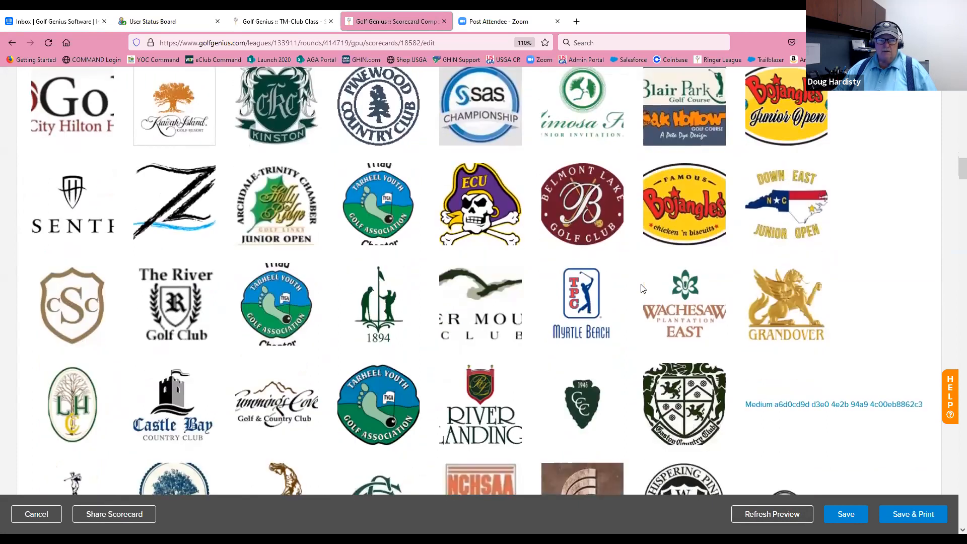
{"action": "scroll", "coordinate": [643, 288], "scroll_direction": "down", "scroll_amount": 2}
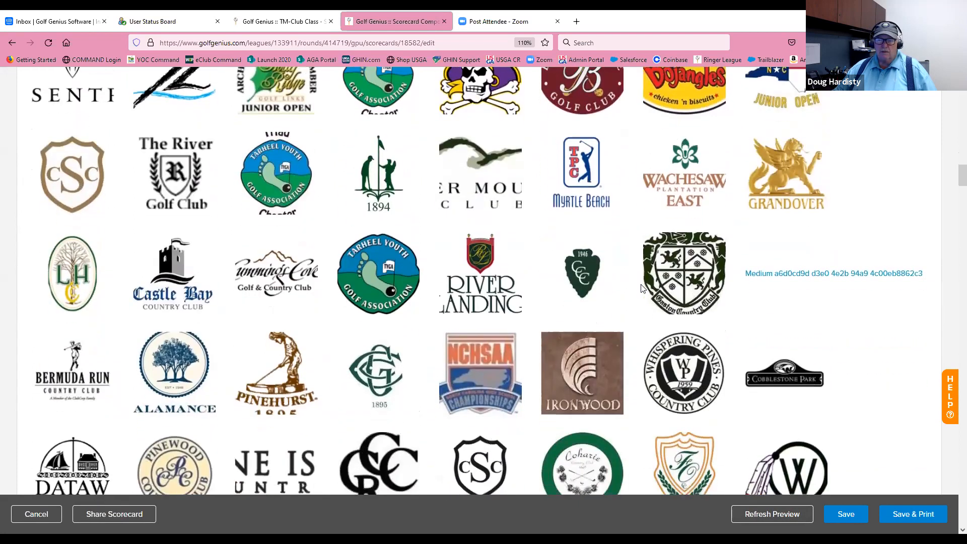
{"action": "scroll", "coordinate": [641, 288], "scroll_direction": "down", "scroll_amount": 2}
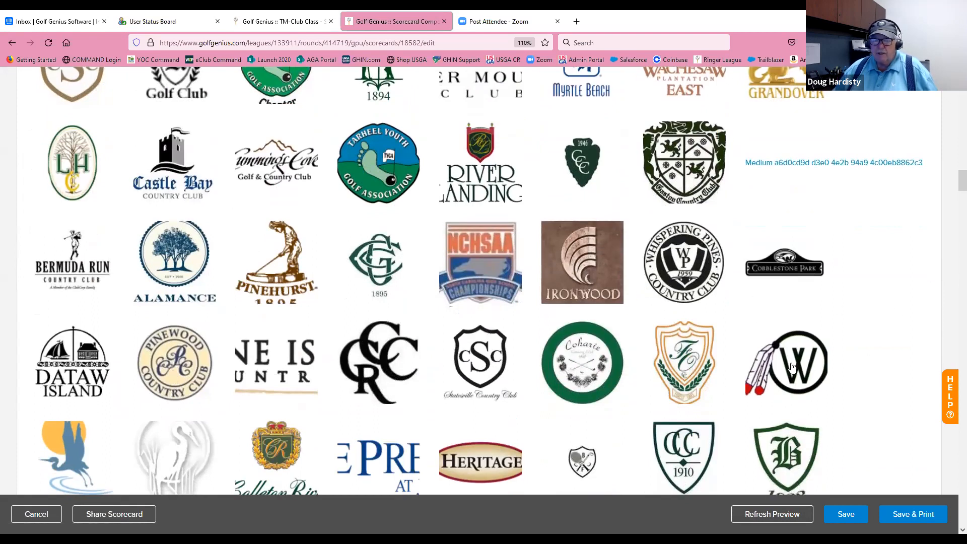
{"action": "scroll", "coordinate": [791, 367], "scroll_direction": "down", "scroll_amount": 3}
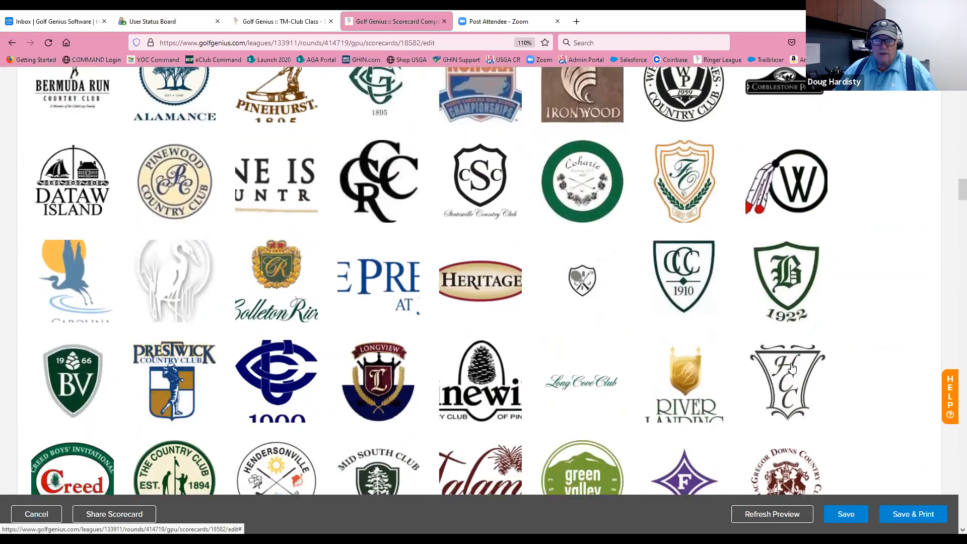
{"action": "scroll", "coordinate": [792, 367], "scroll_direction": "down", "scroll_amount": 4}
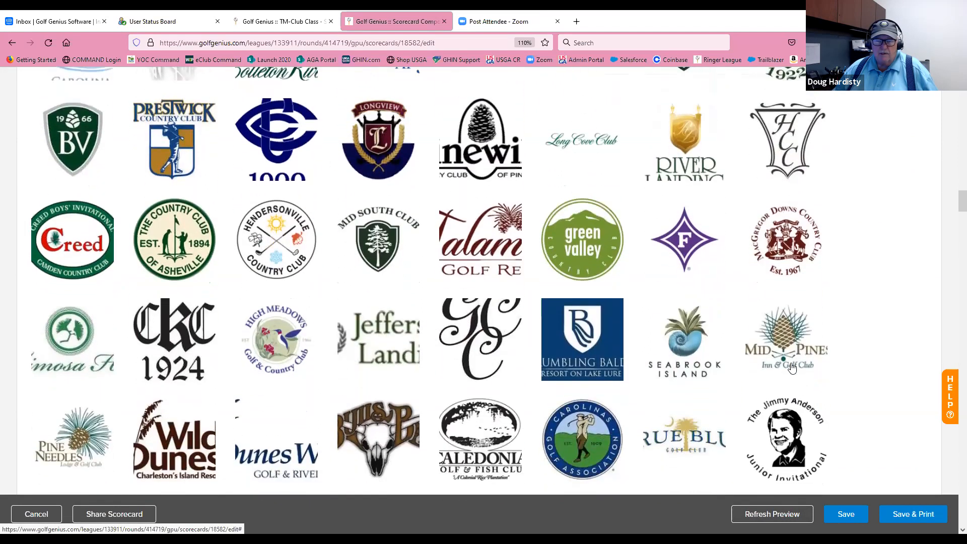
{"action": "scroll", "coordinate": [792, 368], "scroll_direction": "down", "scroll_amount": 1}
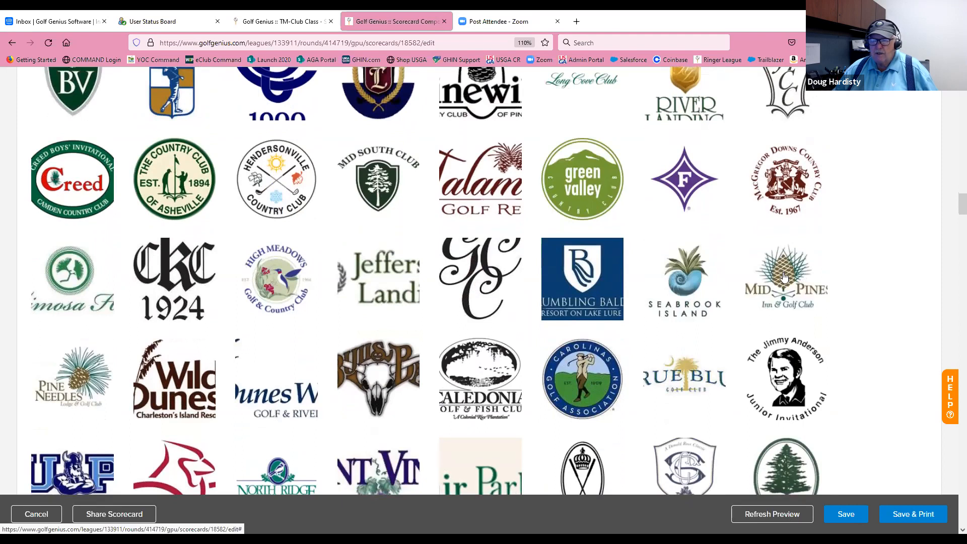
{"action": "left_click", "coordinate": [784, 277]}
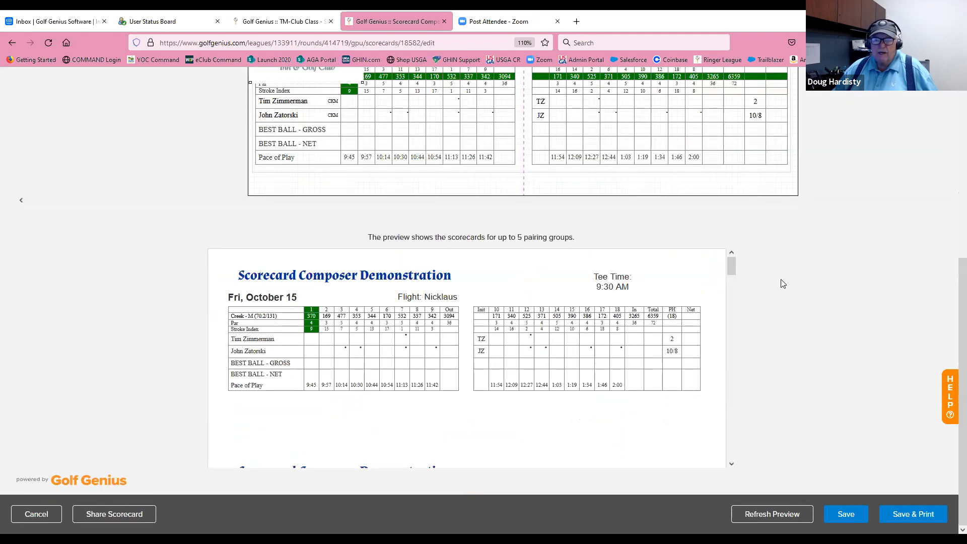
Shrink the Mid Pines logo and place it beside the Tee Time item, above the PH and Net columns.
{"action": "scroll", "coordinate": [782, 282], "scroll_direction": "up", "scroll_amount": 3}
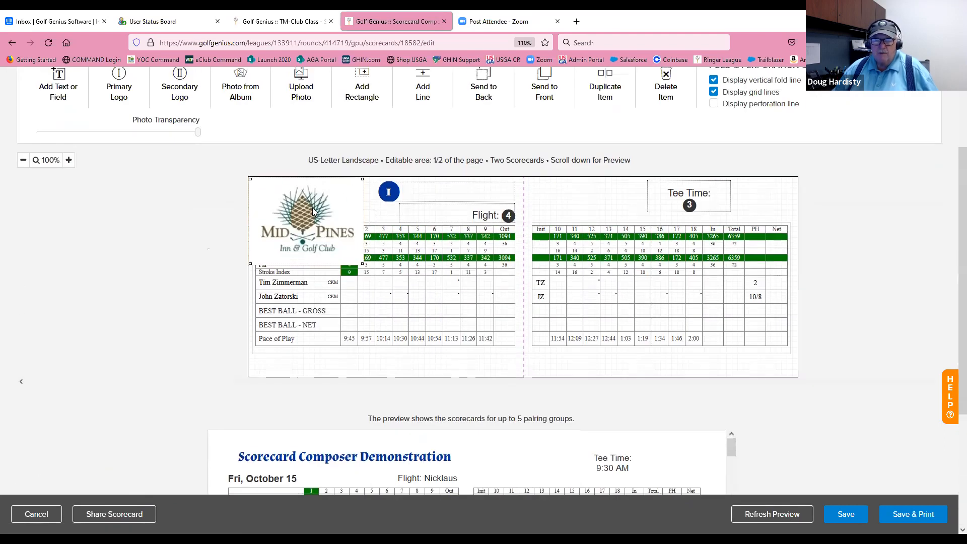
{"action": "left_click_drag", "start_coordinate": [309, 213], "coordinate": [600, 248]}
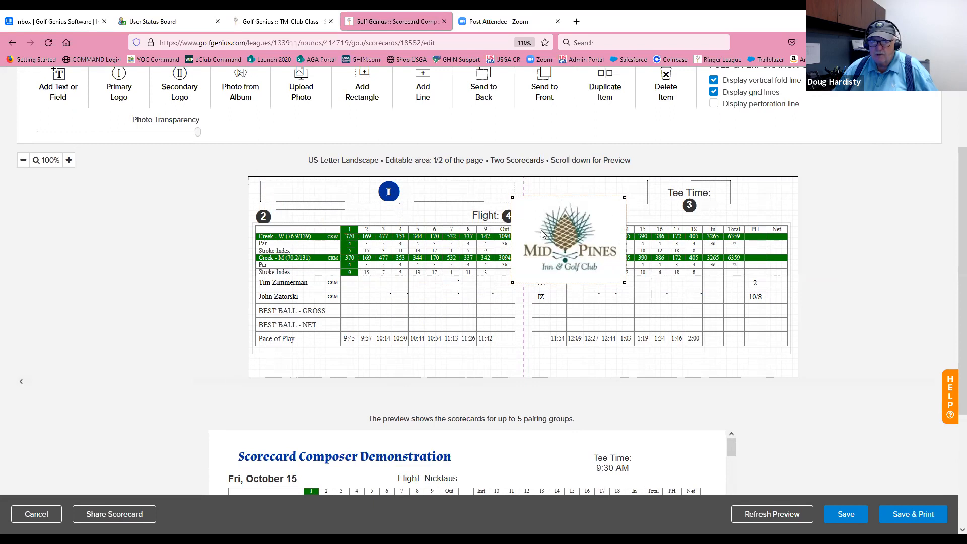
{"action": "left_click_drag", "start_coordinate": [624, 282], "coordinate": [762, 211]}
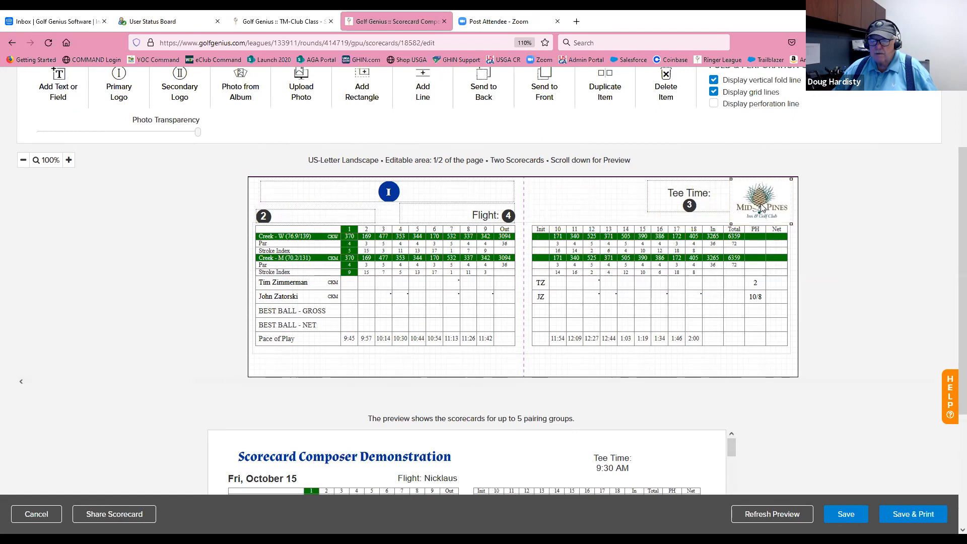
{"action": "left_click", "coordinate": [594, 209]}
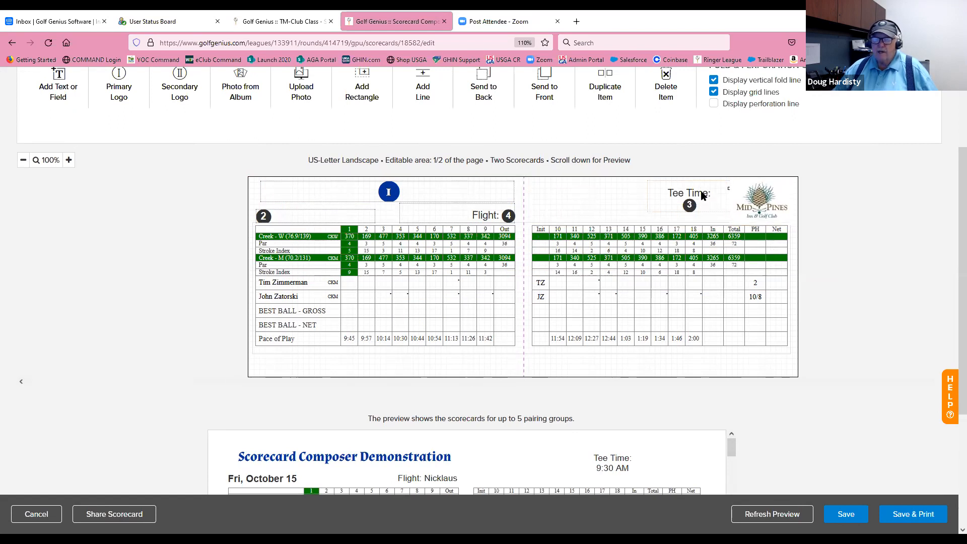
Nudge the Tee Time item slightly right and down toward the logo and refresh the scorecard preview.
{"action": "left_click_drag", "start_coordinate": [703, 196], "coordinate": [712, 198]}
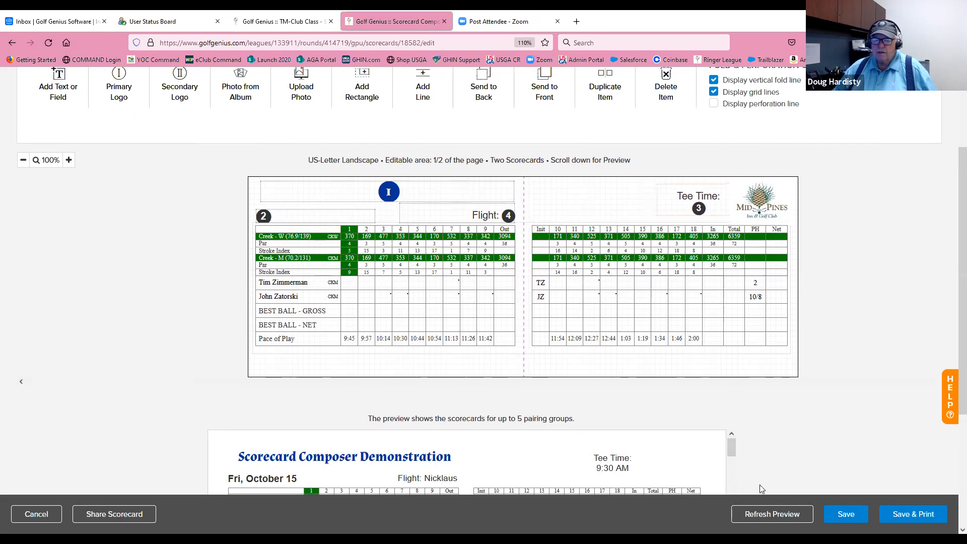
{"action": "scroll", "coordinate": [818, 404], "scroll_direction": "down", "scroll_amount": 4}
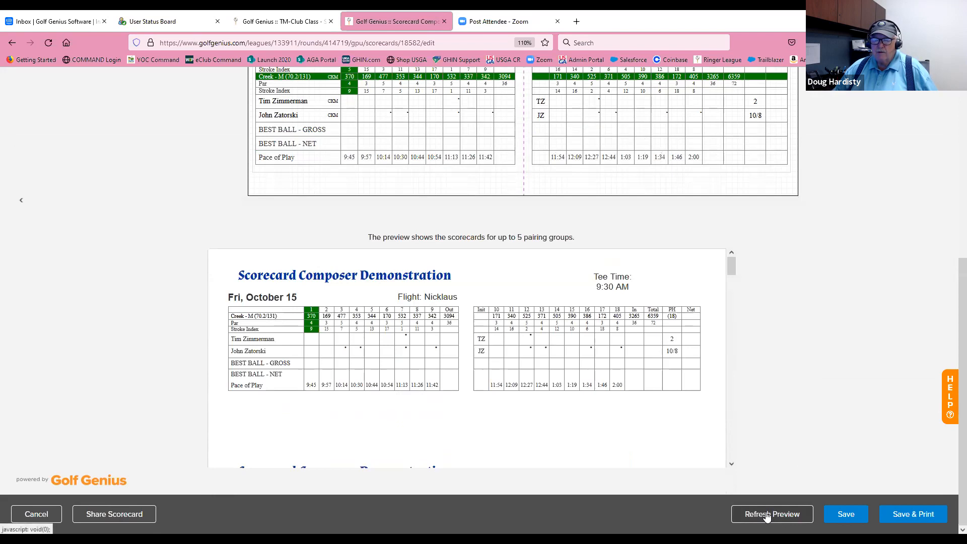
{"action": "left_click", "coordinate": [766, 516]}
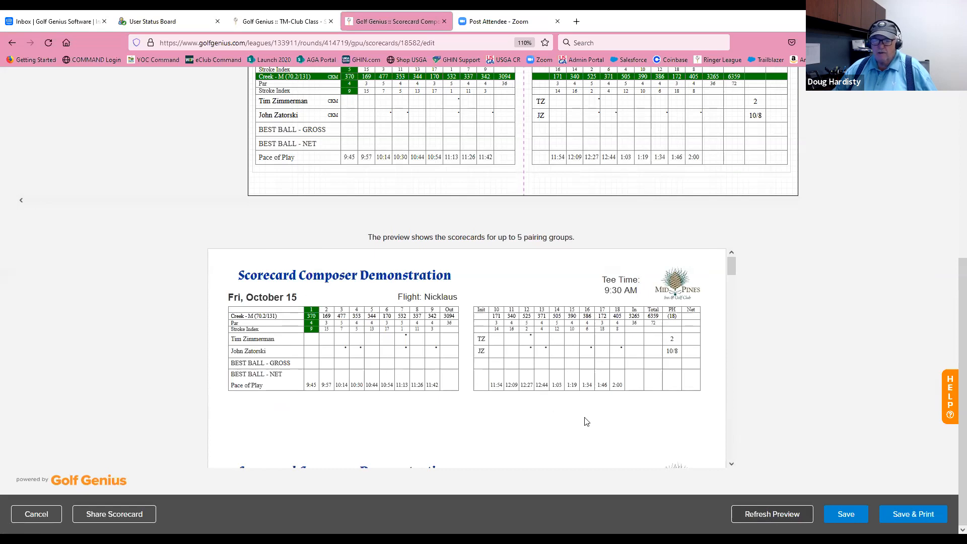
Add a text item combining the P1 Handle field, the label "- GHIN #:" and the P1 GHIN field.
{"action": "scroll", "coordinate": [584, 418], "scroll_direction": "up", "scroll_amount": 5}
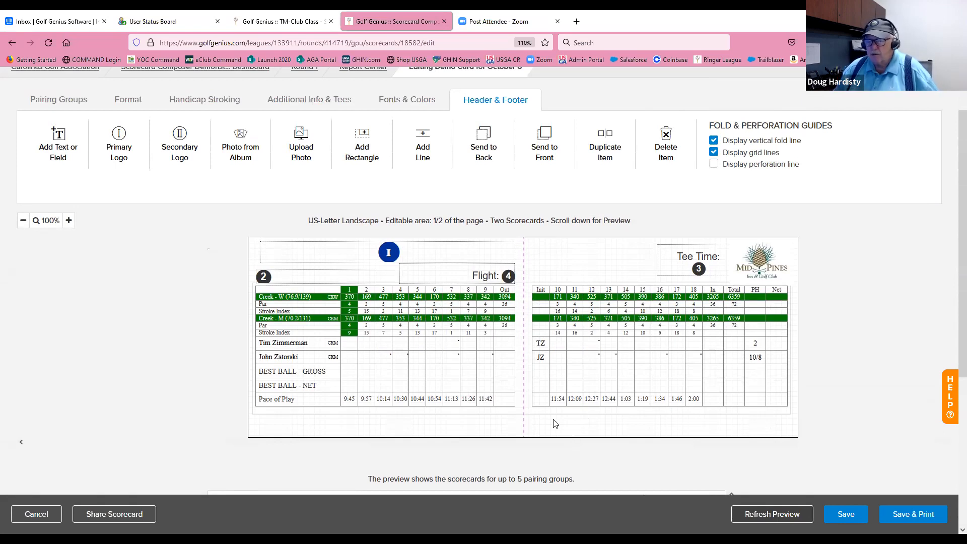
{"action": "left_click", "coordinate": [59, 152]}
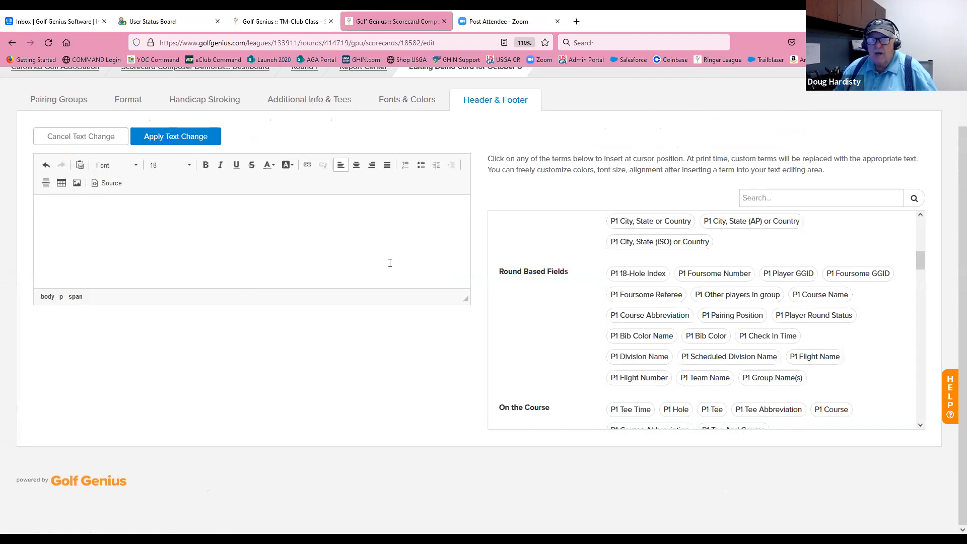
{"action": "scroll", "coordinate": [921, 257], "scroll_direction": "up", "scroll_amount": 1}
{"action": "left_click_drag", "start_coordinate": [922, 253], "coordinate": [918, 205]}
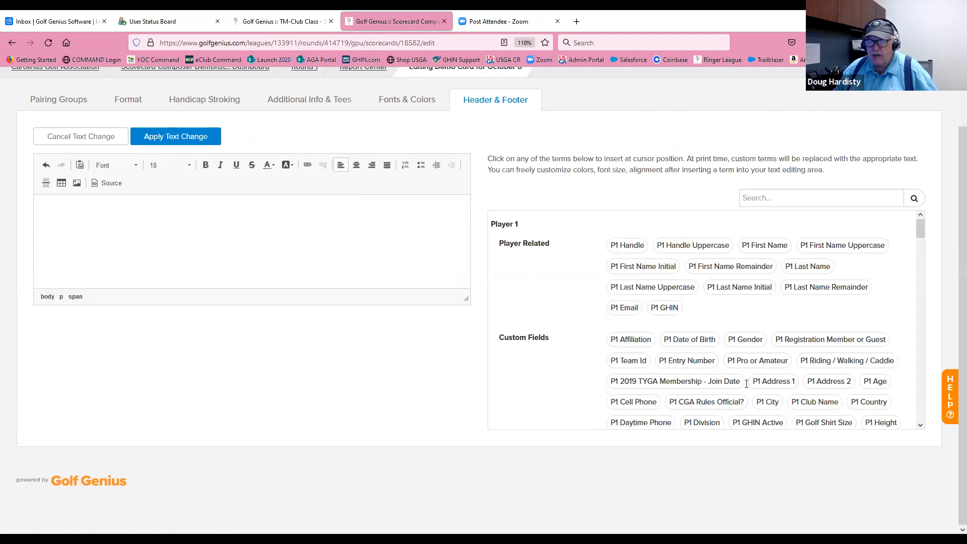
{"action": "left_click", "coordinate": [628, 247]}
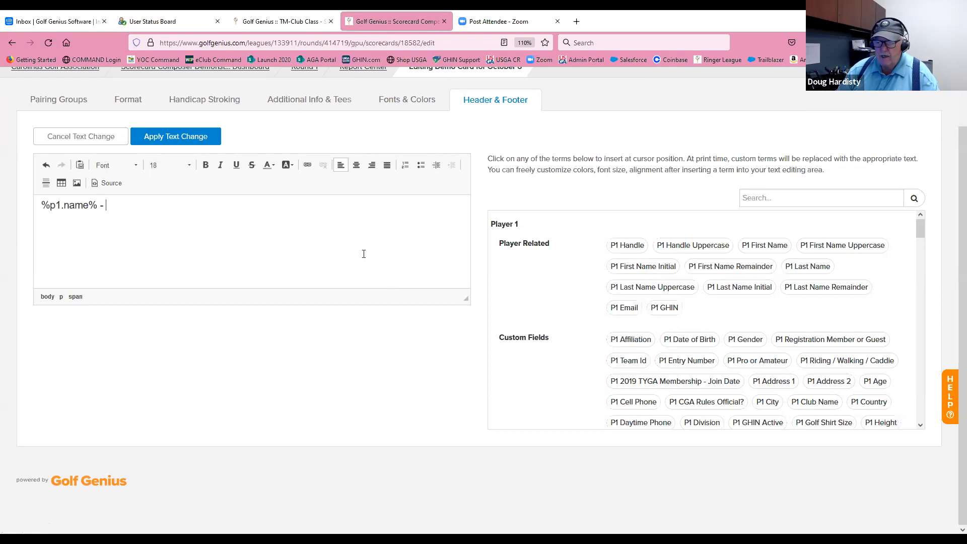
{"action": "type", "text": "- GHIN #:"}
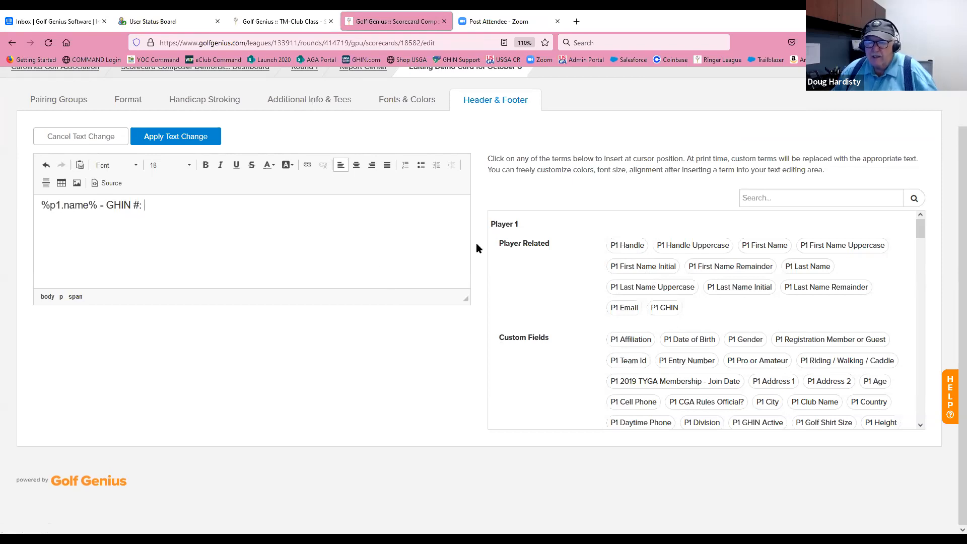
{"action": "left_click", "coordinate": [668, 313]}
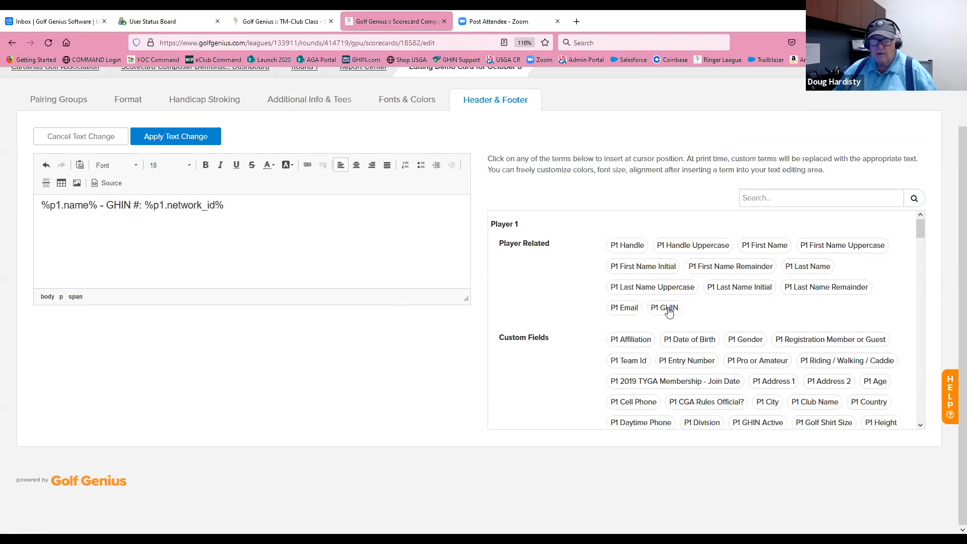
Set the whole player name and GHIN line to font size 16 and apply the text change.
{"action": "left_click_drag", "start_coordinate": [231, 205], "coordinate": [113, 192]}
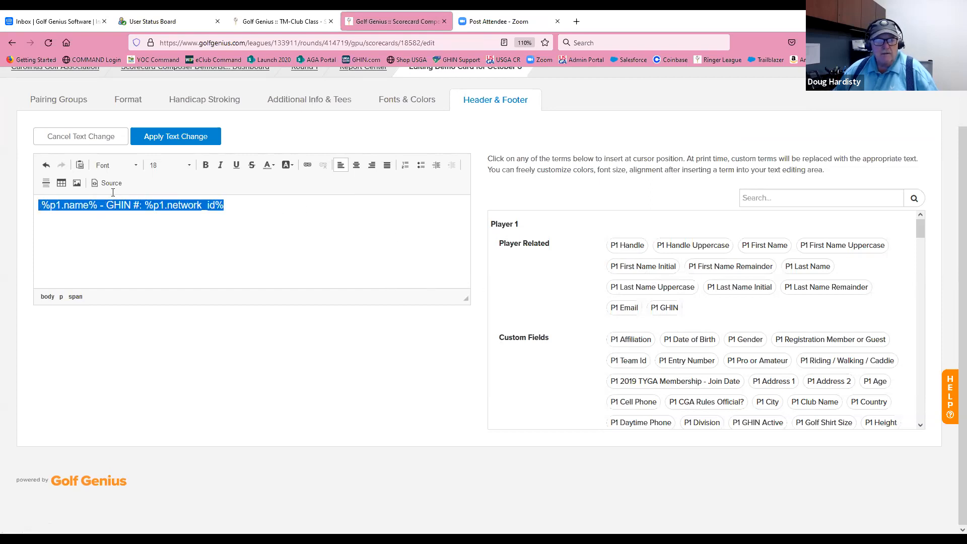
{"action": "left_click", "coordinate": [189, 165]}
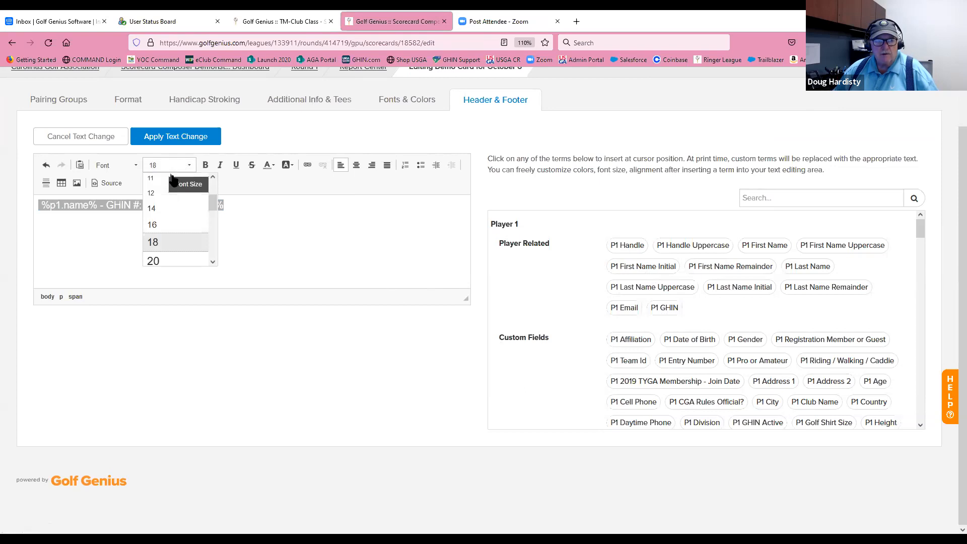
{"action": "left_click", "coordinate": [153, 225]}
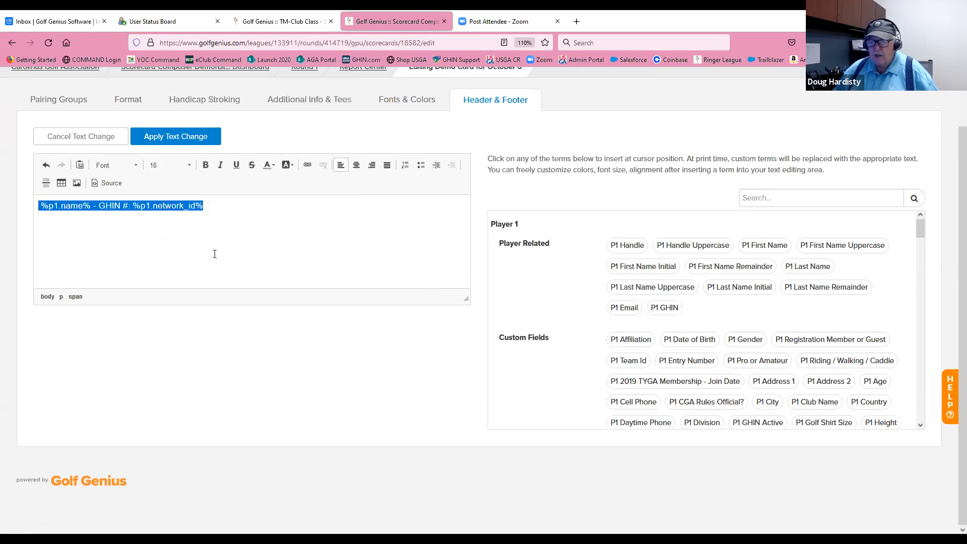
{"action": "left_click", "coordinate": [173, 139]}
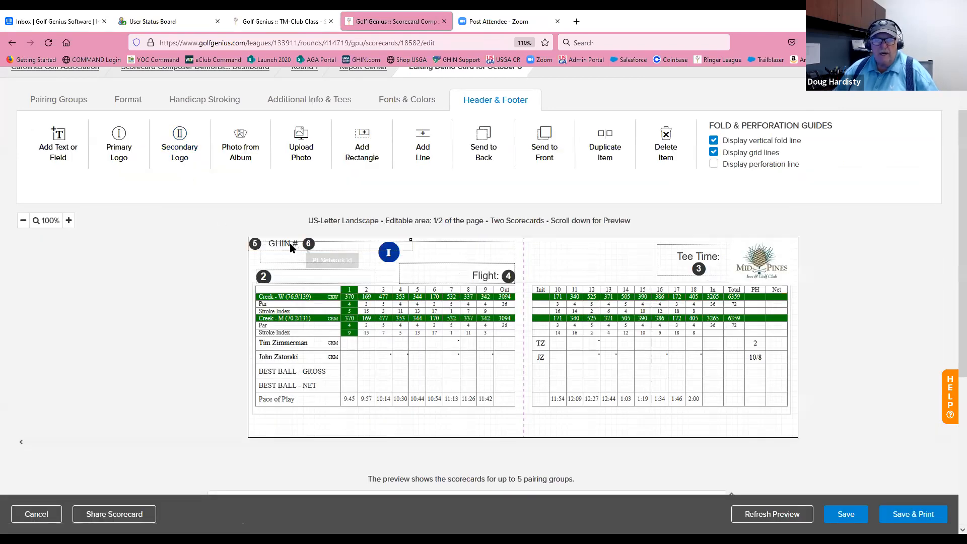
Move the player name and GHIN item above the back-nine table, beside Tee Time, and refresh the scorecard preview.
{"action": "left_click_drag", "start_coordinate": [290, 247], "coordinate": [577, 258]}
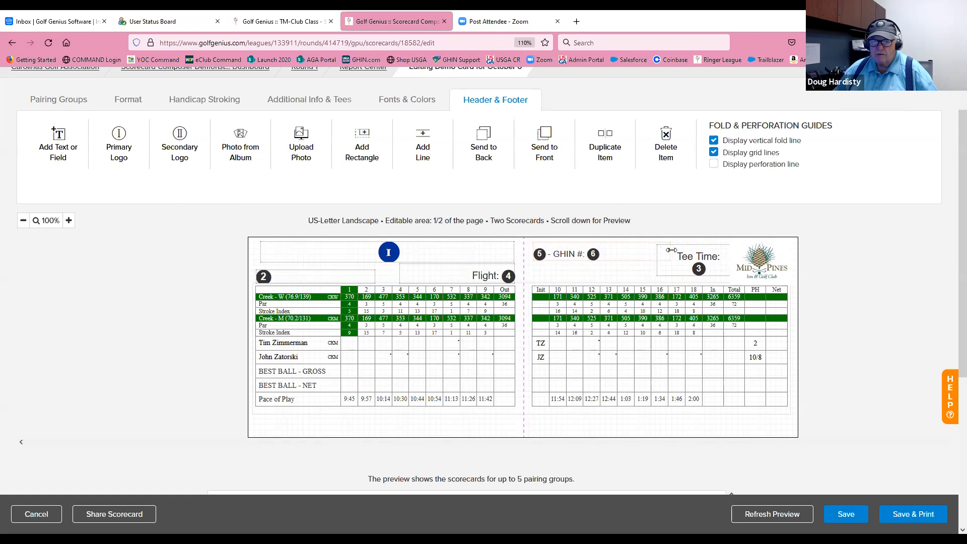
{"action": "scroll", "coordinate": [808, 464], "scroll_direction": "down", "scroll_amount": 5}
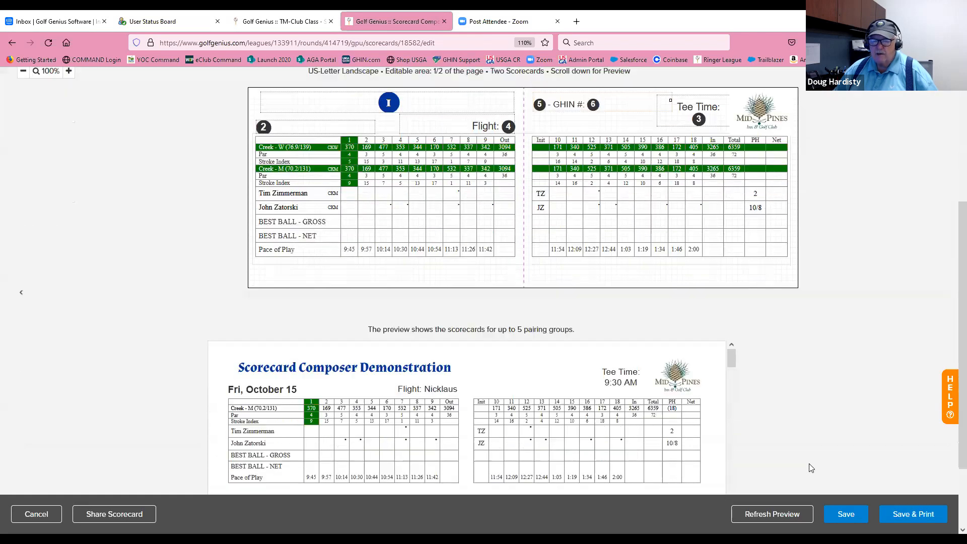
{"action": "left_click", "coordinate": [770, 519]}
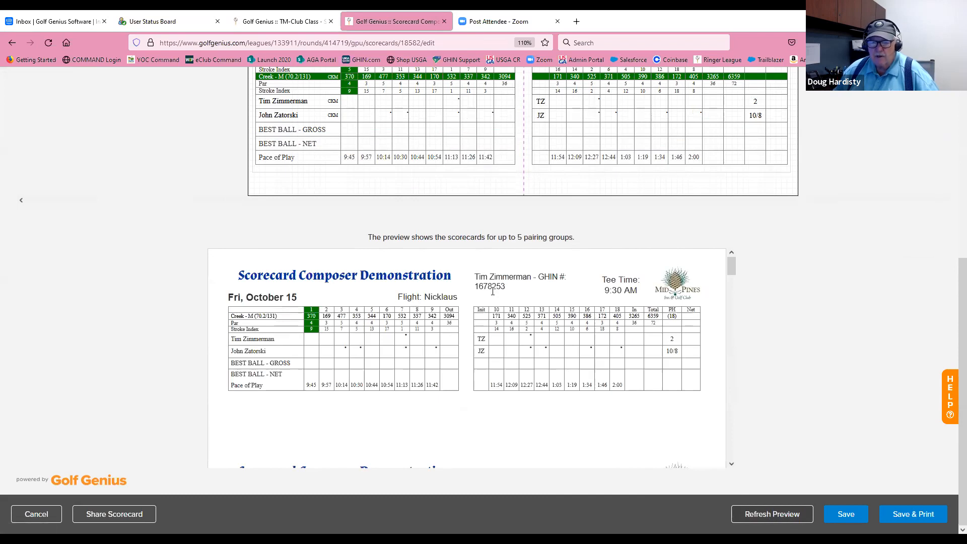
{"action": "scroll", "coordinate": [596, 291], "scroll_direction": "up", "scroll_amount": 3}
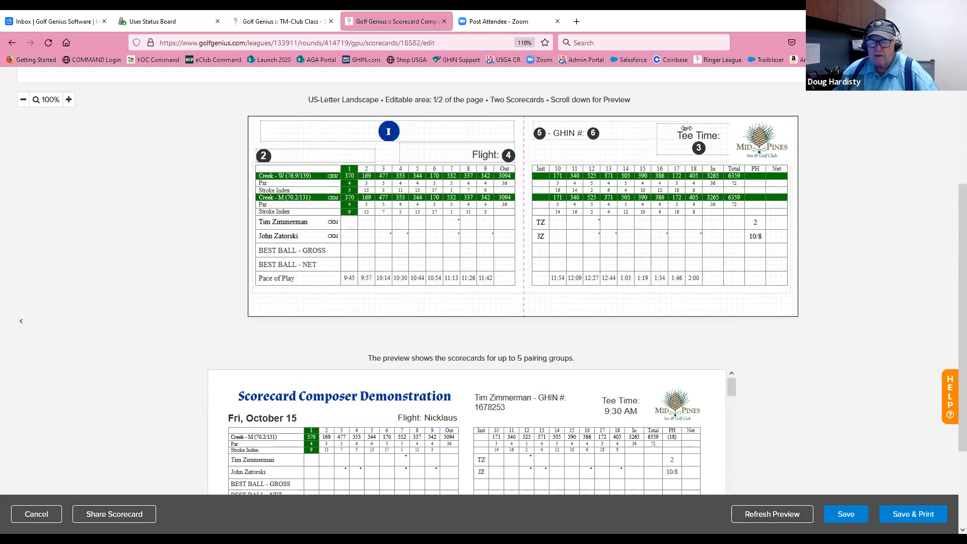
Nudge the Tee Time item further right toward the club logo and refresh the scorecard preview.
{"action": "left_click", "coordinate": [785, 517]}
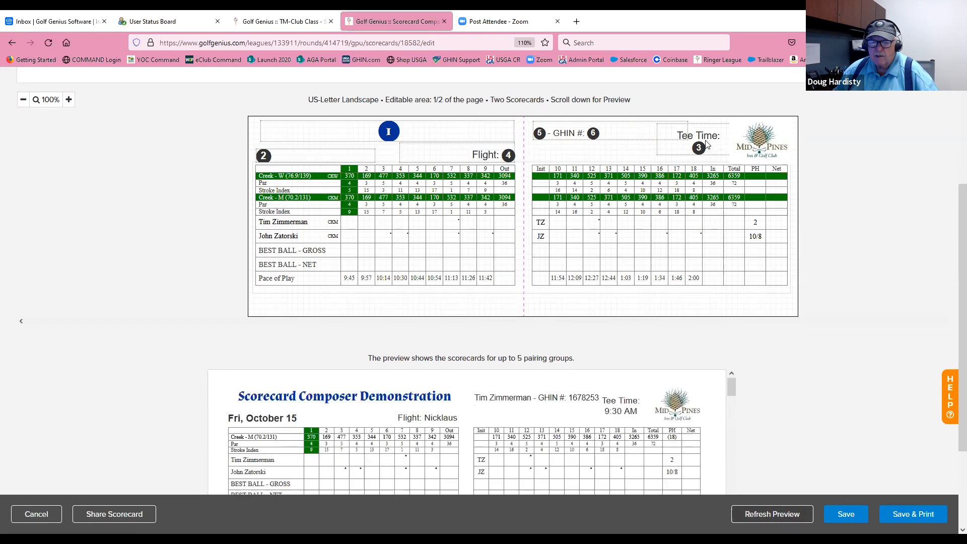
{"action": "key", "text": "Right"}
{"action": "key", "text": "Right"}
{"action": "key", "text": "Right"}
{"action": "key", "text": "Right"}
{"action": "key", "text": "Right"}
{"action": "key", "text": "Right"}
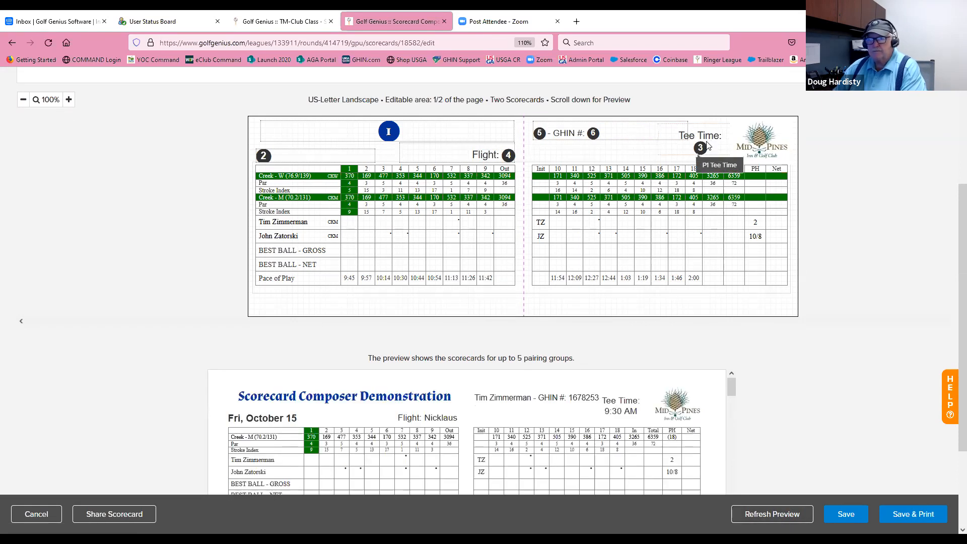
{"action": "key", "text": "Right"}
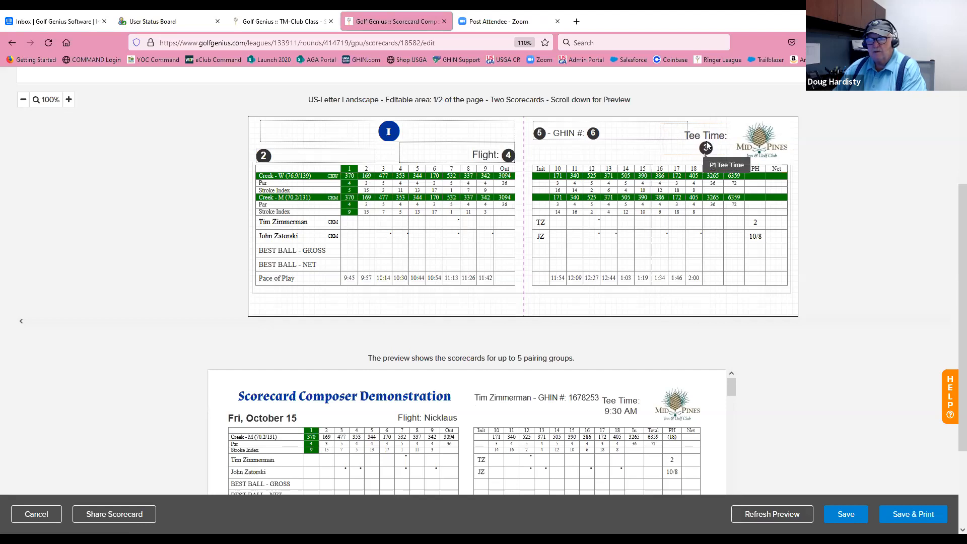
{"action": "left_click", "coordinate": [766, 515]}
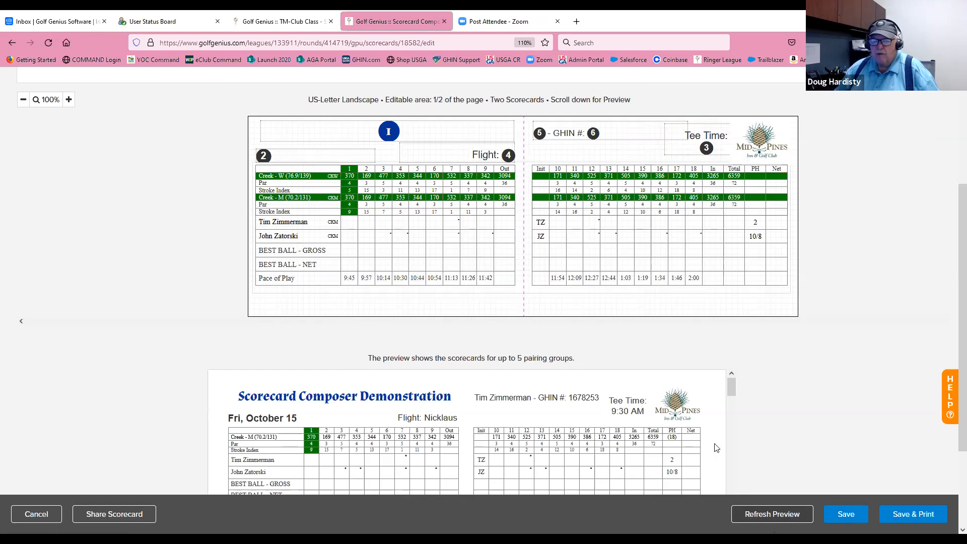
{"action": "scroll", "coordinate": [566, 400], "scroll_direction": "down", "scroll_amount": 3}
{"action": "scroll", "coordinate": [566, 400], "scroll_direction": "up", "scroll_amount": 3}
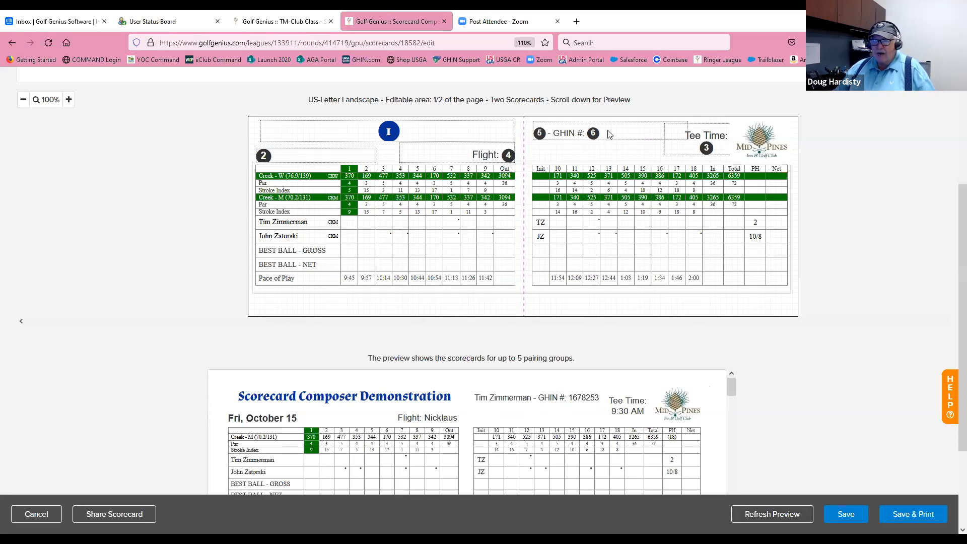
Duplicate the player name and GHIN item, place the copy directly beneath the original, and refresh the scorecard preview.
{"action": "scroll", "coordinate": [704, 231], "scroll_direction": "up", "scroll_amount": 2}
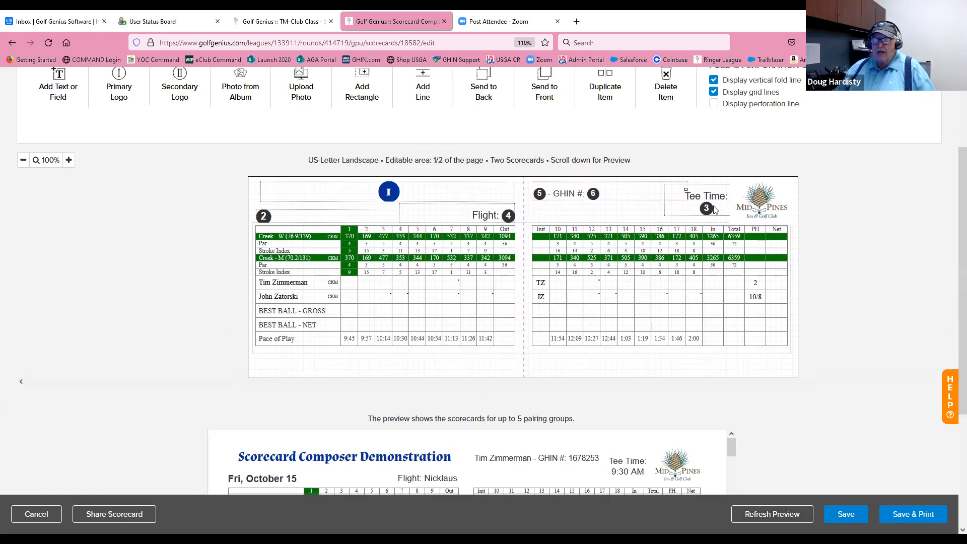
{"action": "scroll", "coordinate": [812, 255], "scroll_direction": "up", "scroll_amount": 2}
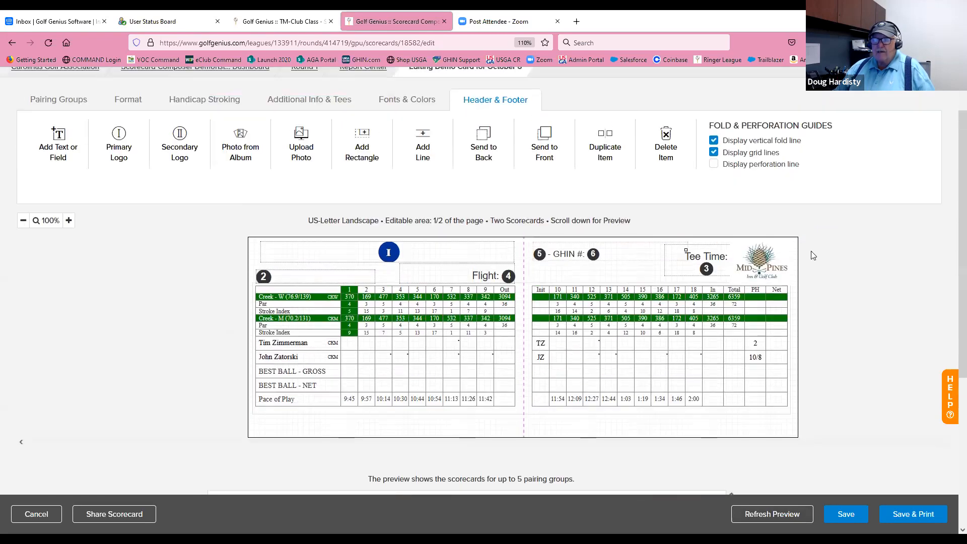
{"action": "left_click", "coordinate": [606, 146]}
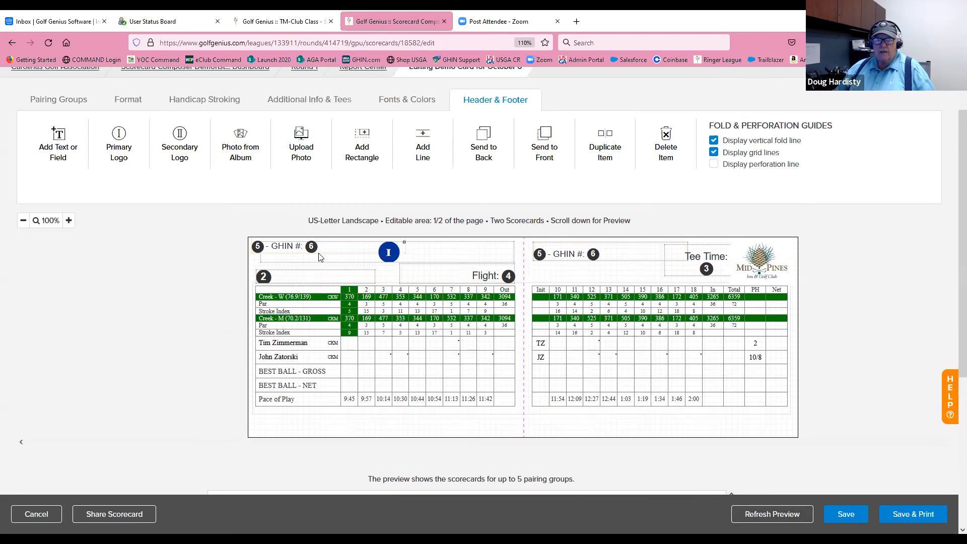
{"action": "left_click_drag", "start_coordinate": [298, 252], "coordinate": [580, 278]}
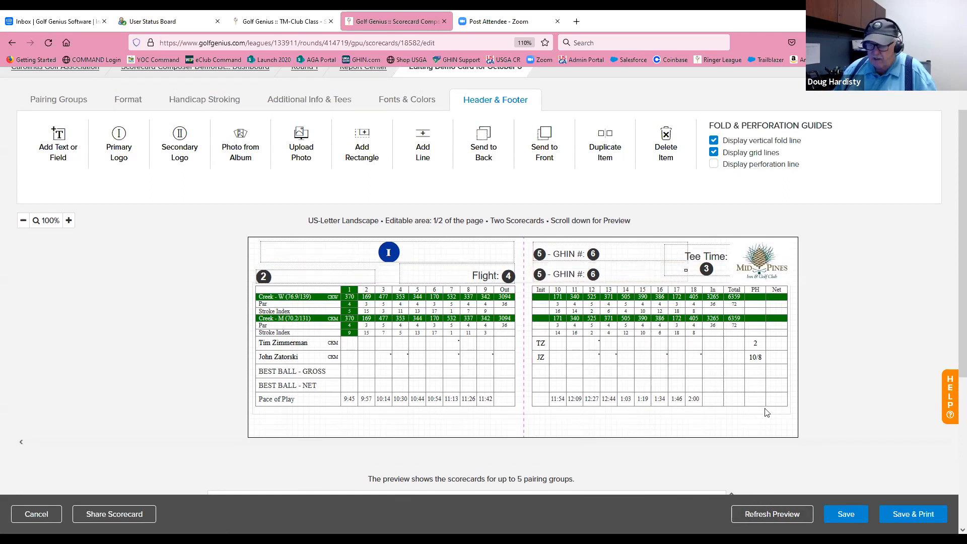
{"action": "key", "text": "Up"}
{"action": "key", "text": "Up"}
{"action": "key", "text": "Up"}
{"action": "key", "text": "Up"}
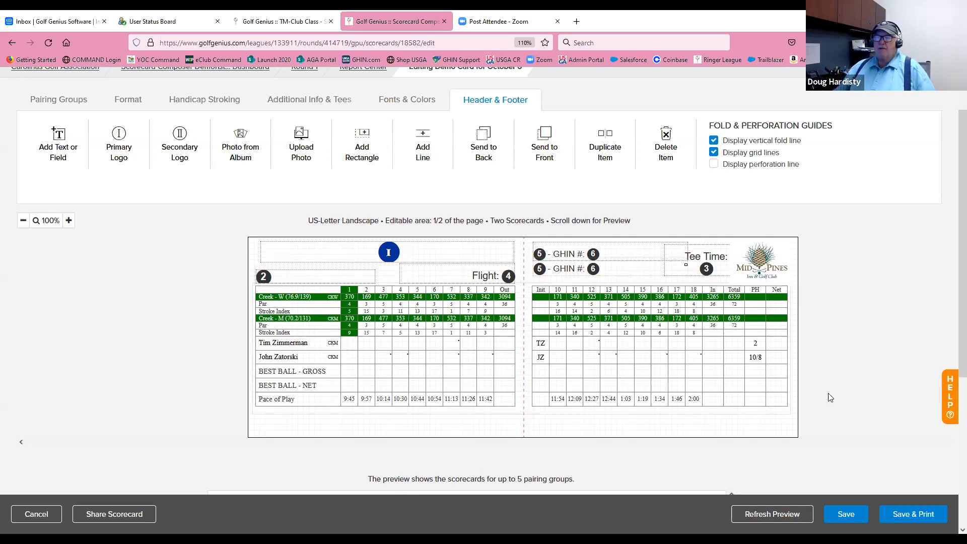
{"action": "scroll", "coordinate": [831, 398], "scroll_direction": "down", "scroll_amount": 3}
{"action": "left_click", "coordinate": [756, 519]}
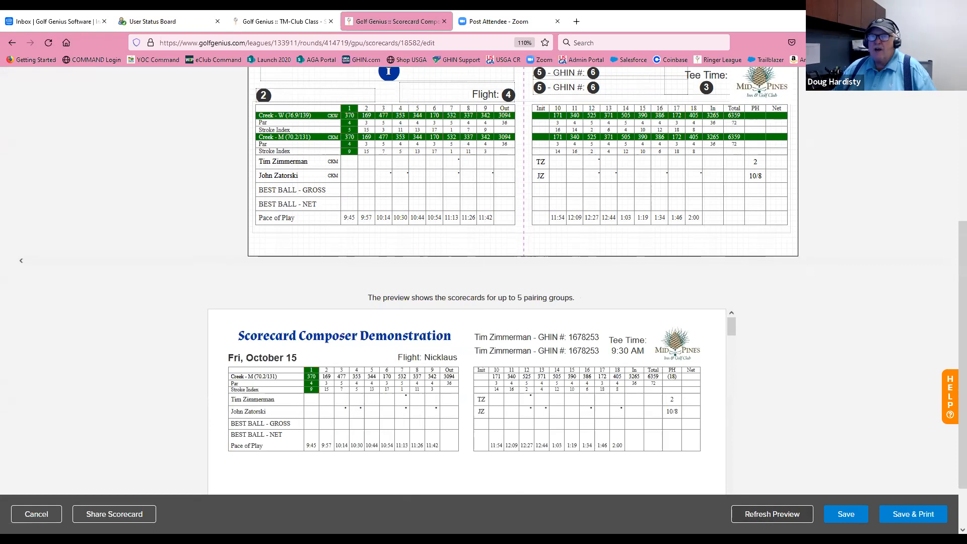
Change the copied line to "%p2.name% - GHIN #: %p2.network_id%", apply the text change, and refresh the scorecard preview.
{"action": "scroll", "coordinate": [846, 329], "scroll_direction": "up", "scroll_amount": 3}
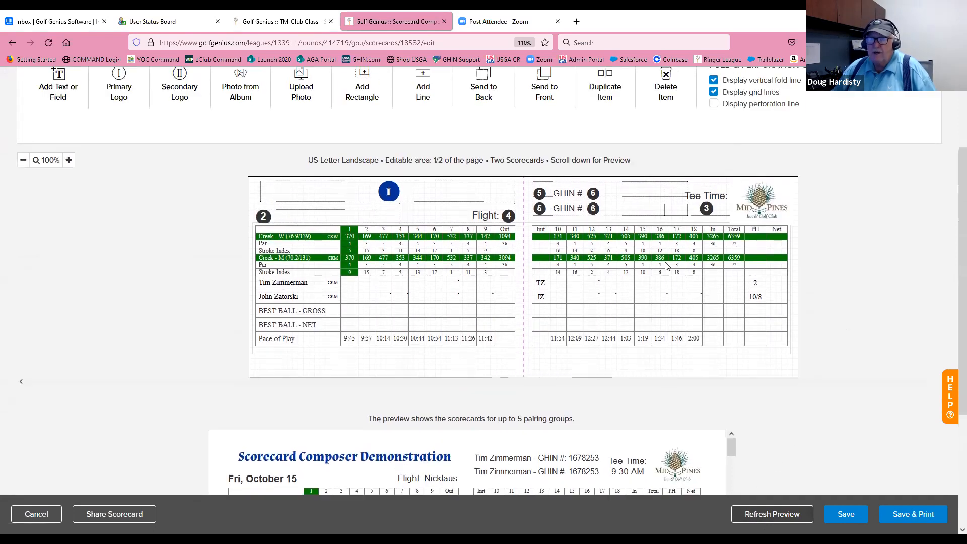
{"action": "double_click", "coordinate": [621, 212]}
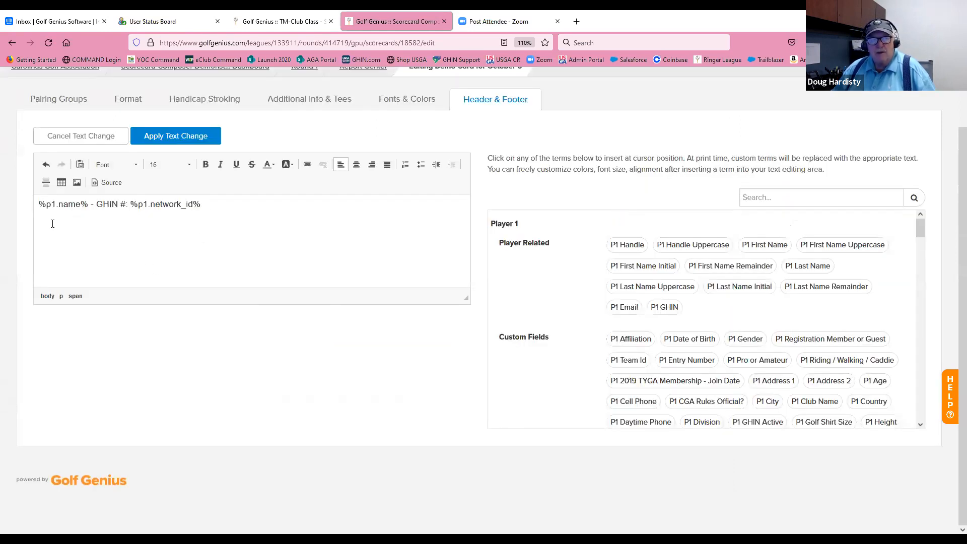
{"action": "left_click_drag", "start_coordinate": [53, 204], "coordinate": [57, 204]}
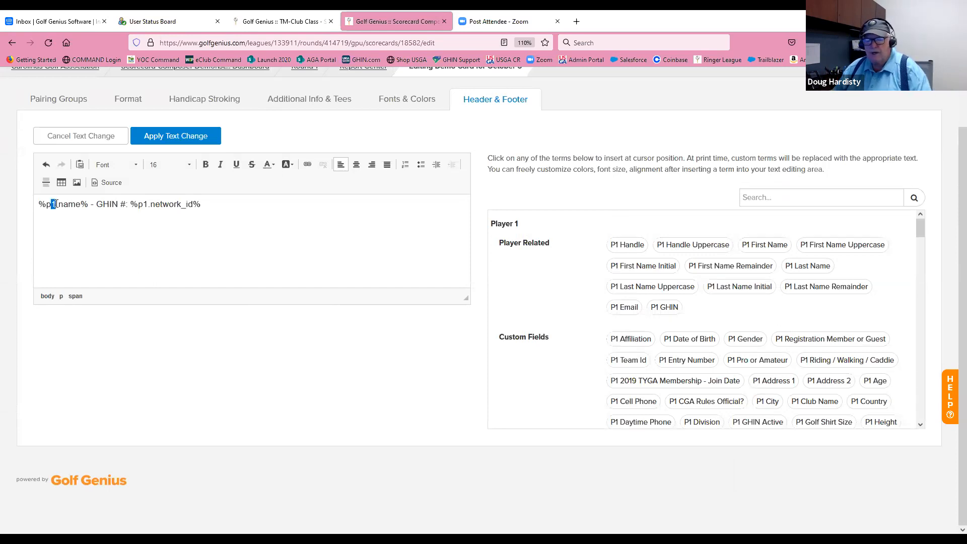
{"action": "type", "text": "2"}
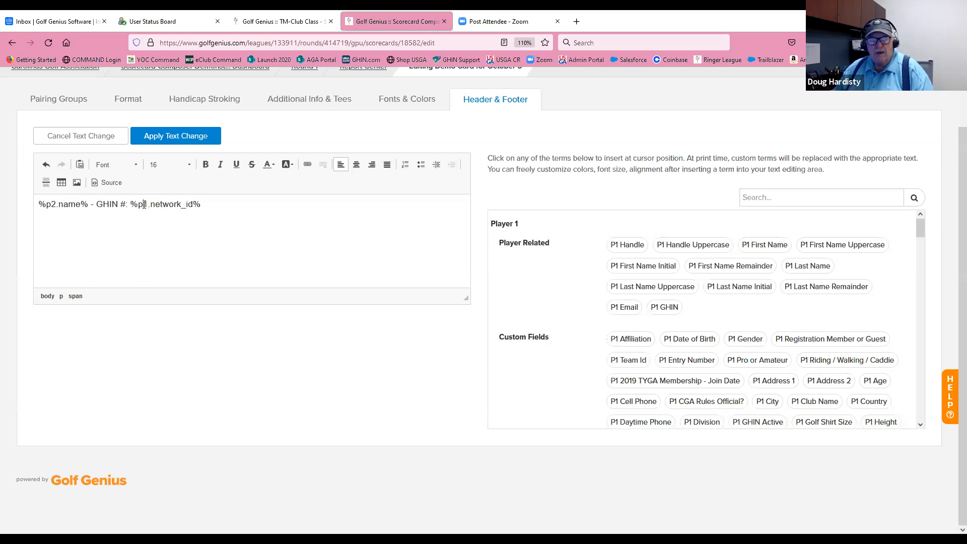
{"action": "left_click_drag", "start_coordinate": [143, 205], "coordinate": [147, 204]}
{"action": "type", "text": "2"}
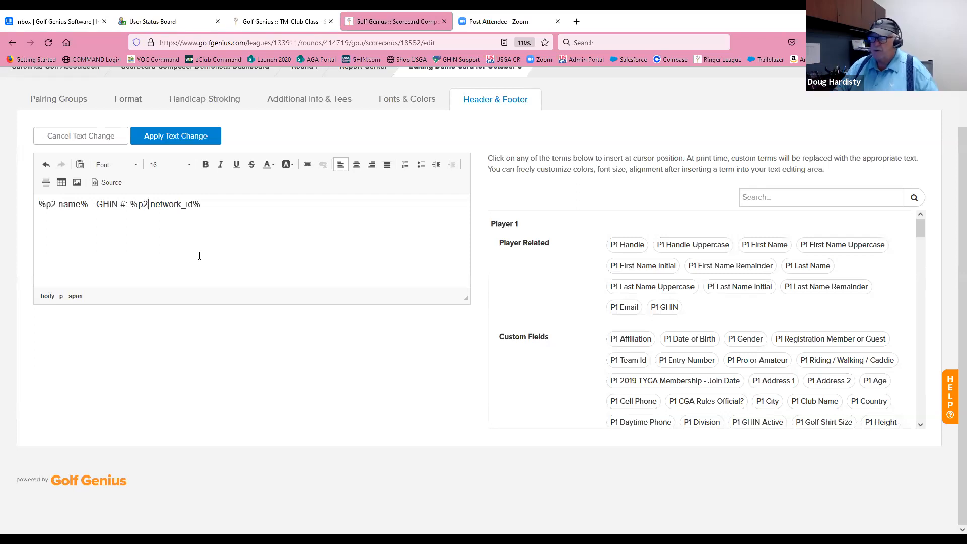
{"action": "left_click", "coordinate": [169, 137]}
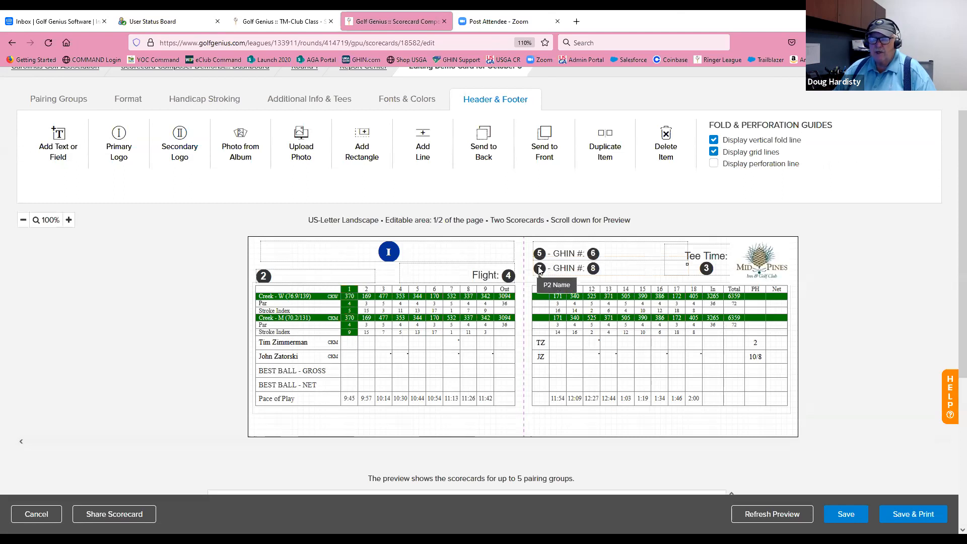
{"action": "scroll", "coordinate": [795, 354], "scroll_direction": "down", "scroll_amount": 2}
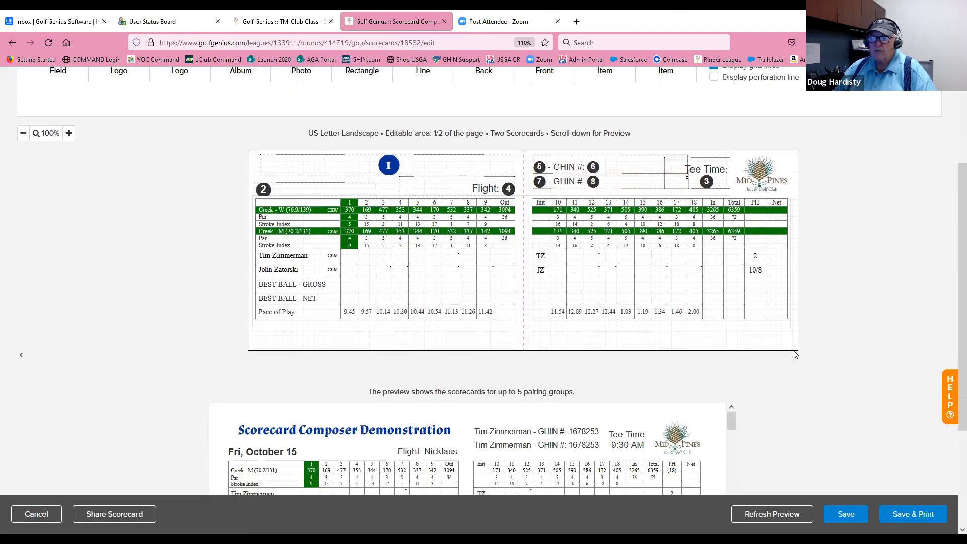
{"action": "scroll", "coordinate": [795, 354], "scroll_direction": "down", "scroll_amount": 3}
{"action": "left_click", "coordinate": [775, 512]}
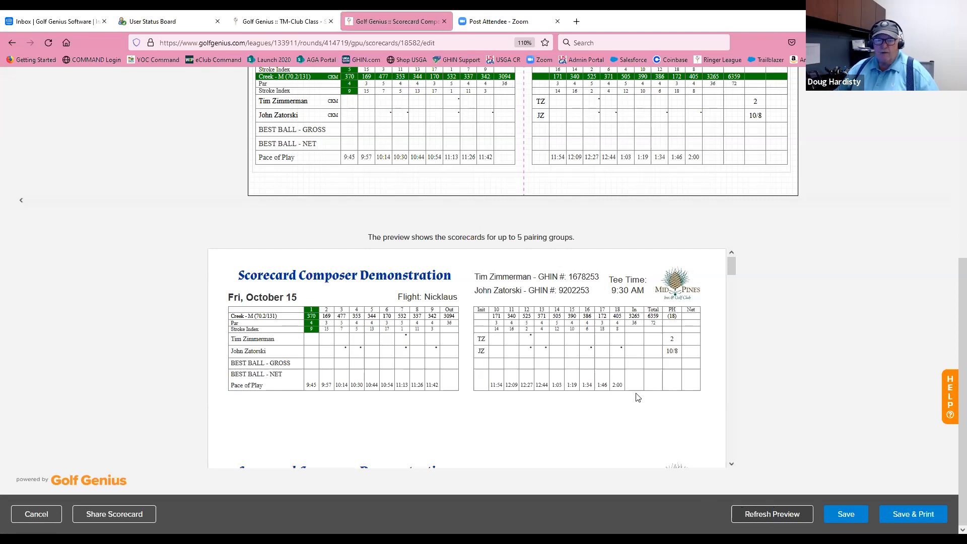
Add a new text item to the scorecard reading "Competitor:".
{"action": "scroll", "coordinate": [637, 398], "scroll_direction": "up", "scroll_amount": 3}
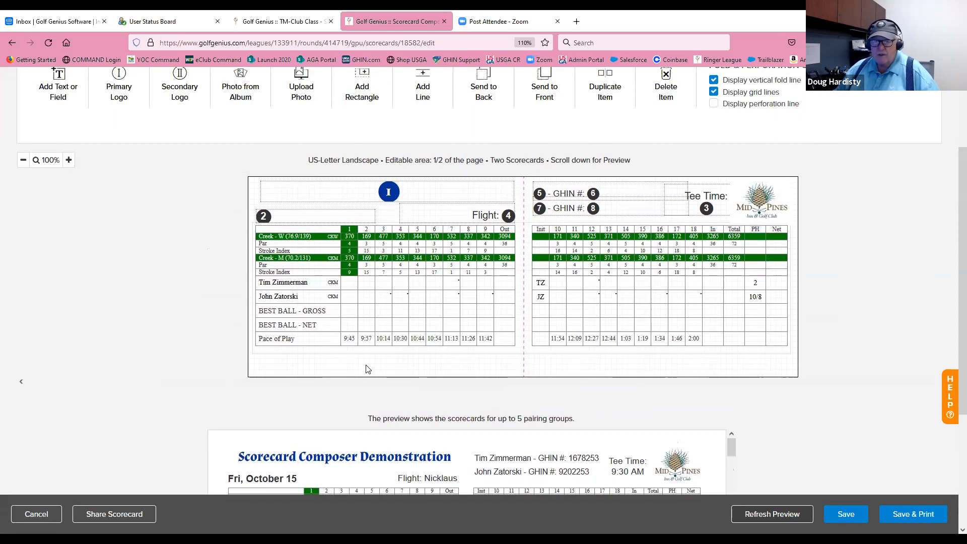
{"action": "scroll", "coordinate": [401, 356], "scroll_direction": "up", "scroll_amount": 1}
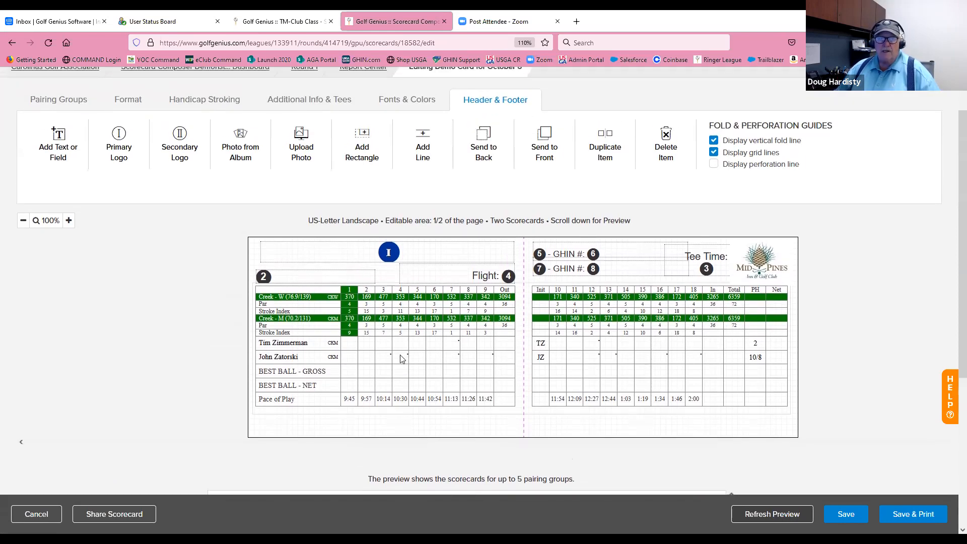
{"action": "left_click", "coordinate": [64, 154]}
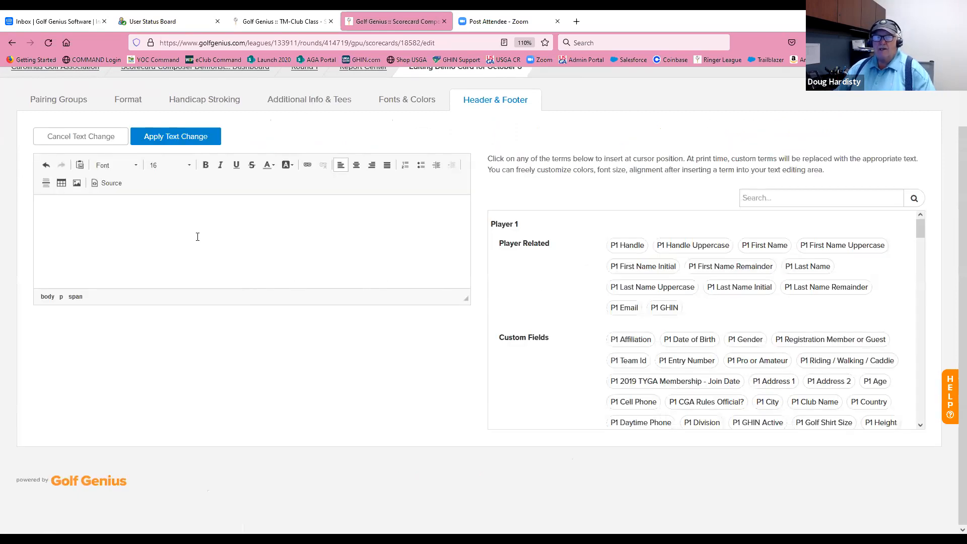
{"action": "left_click", "coordinate": [65, 206]}
{"action": "type", "text": "Competitio"}
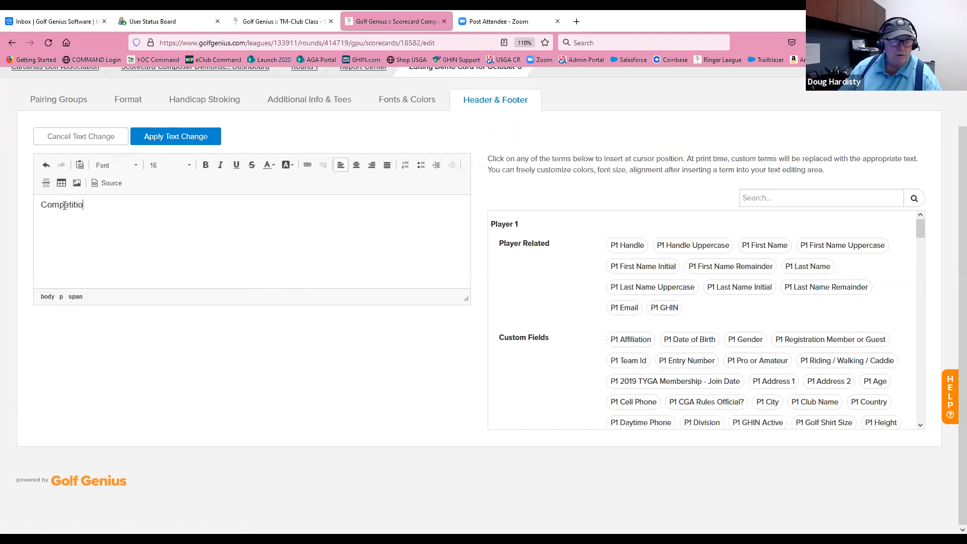
{"action": "key", "text": "BackSpace"}
{"action": "key", "text": "BackSpace"}
{"action": "type", "text": "or"}
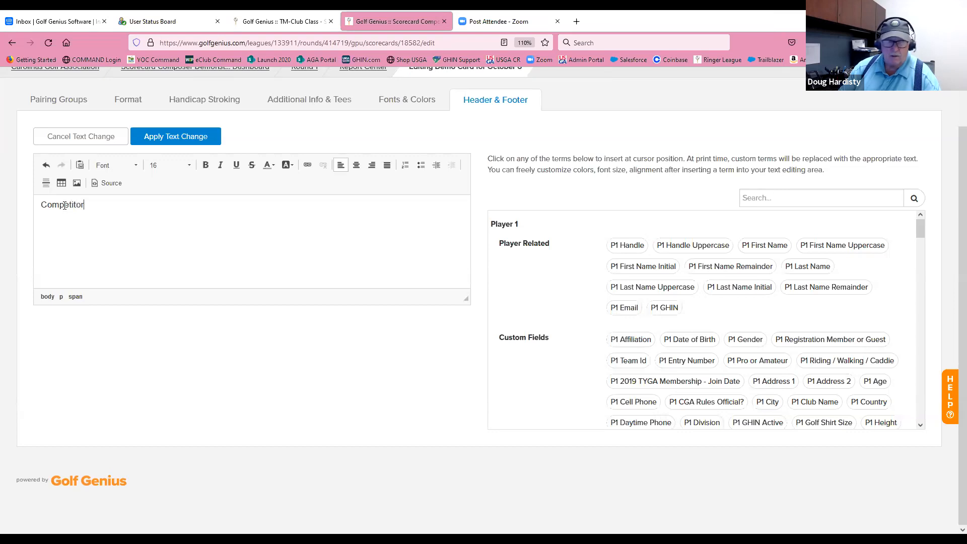
{"action": "type", "text": ":"}
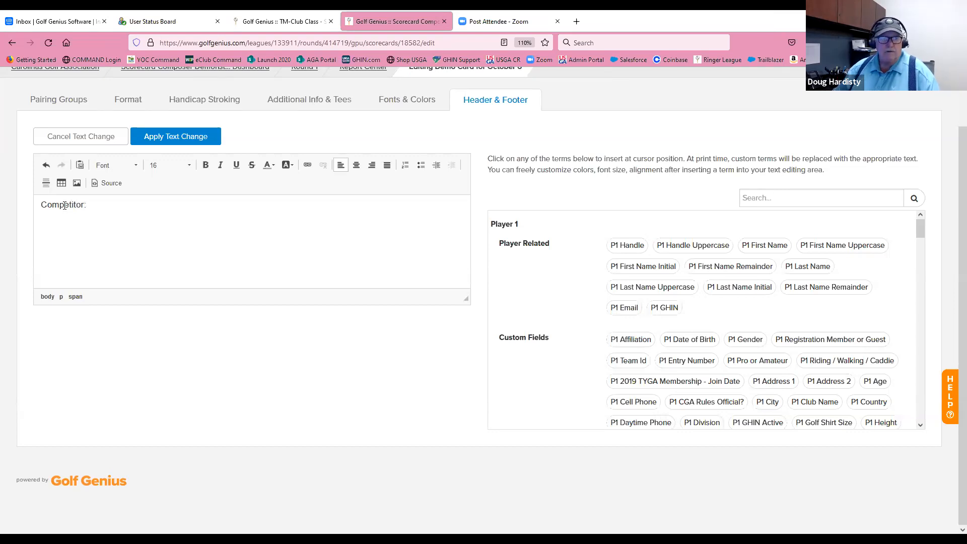
Format the "Competitor:" text as bold in font size 14 and apply the text change.
{"action": "triple_click", "coordinate": [70, 204]}
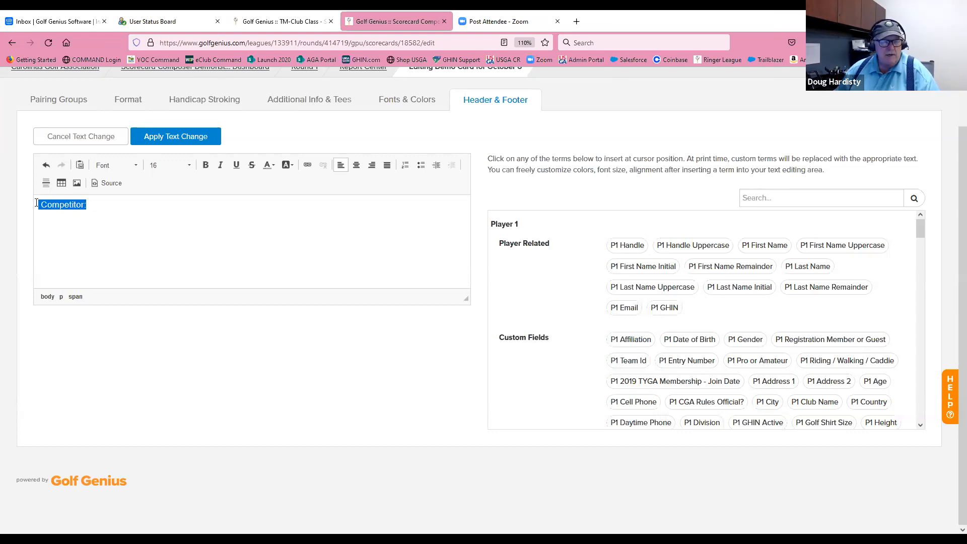
{"action": "left_click", "coordinate": [190, 167]}
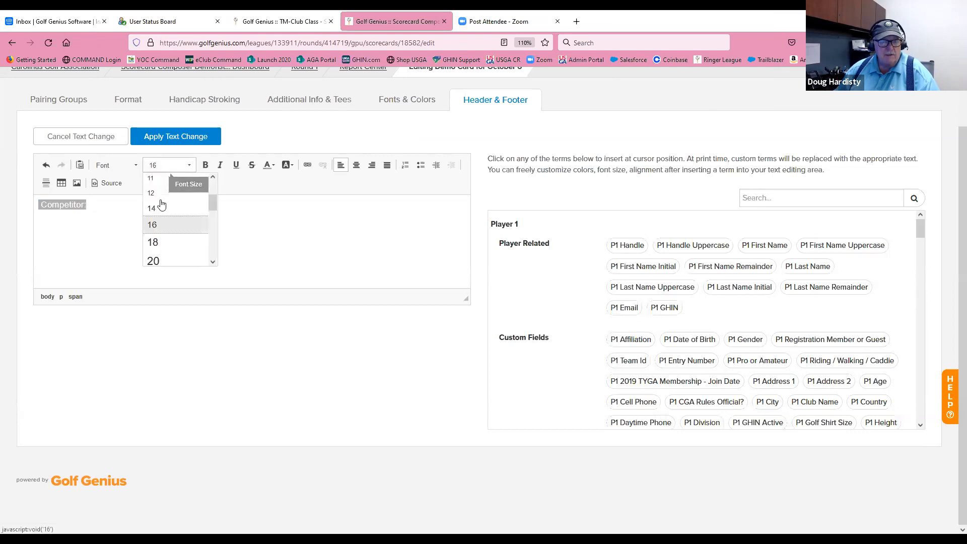
{"action": "left_click", "coordinate": [161, 240]}
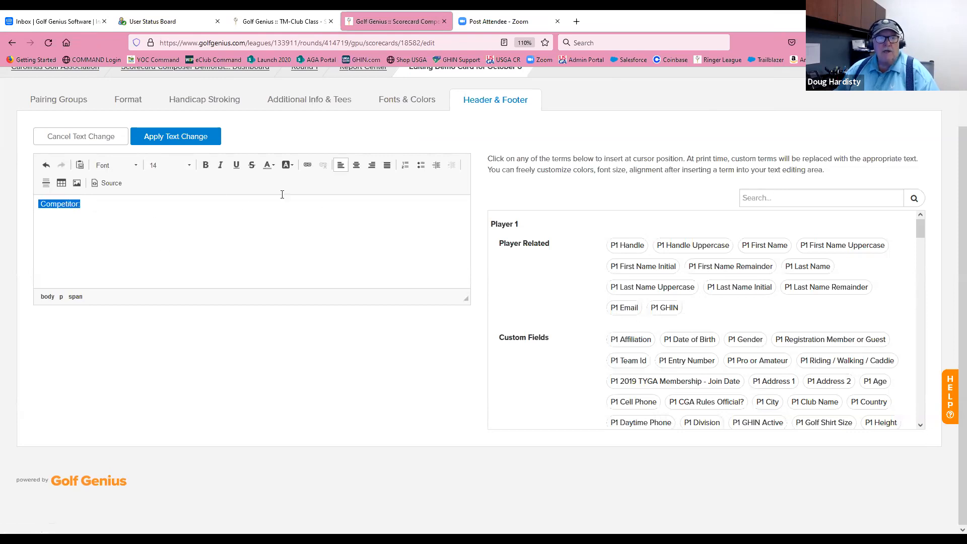
{"action": "left_click", "coordinate": [206, 165]}
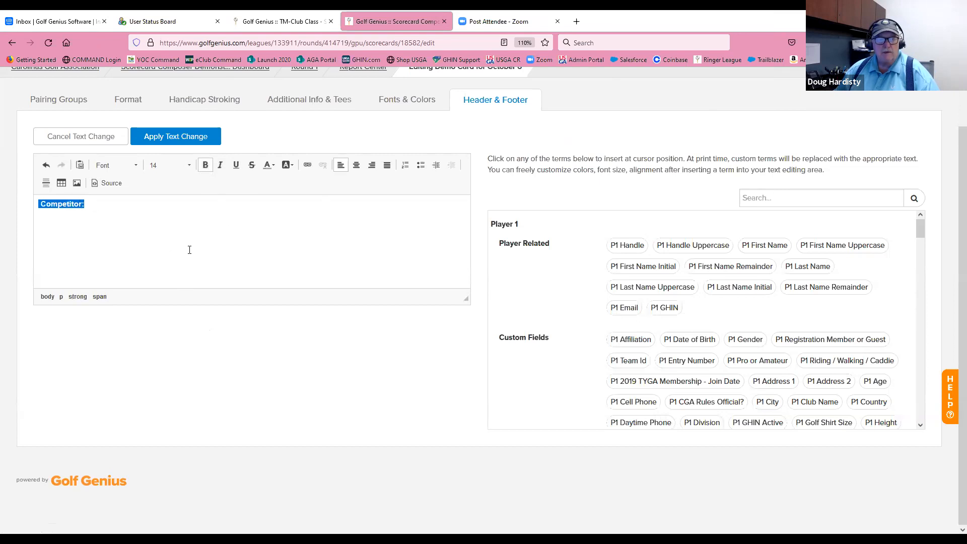
{"action": "left_click", "coordinate": [180, 143]}
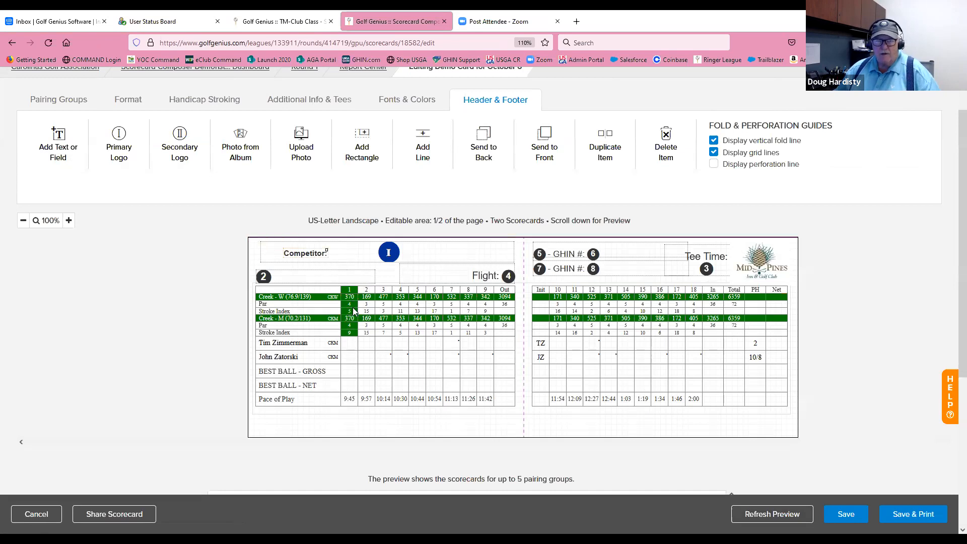
Place the "Competitor:" item below the front-nine table and put a duplicate of it below the back-nine table.
{"action": "left_click_drag", "start_coordinate": [355, 311], "coordinate": [283, 424]}
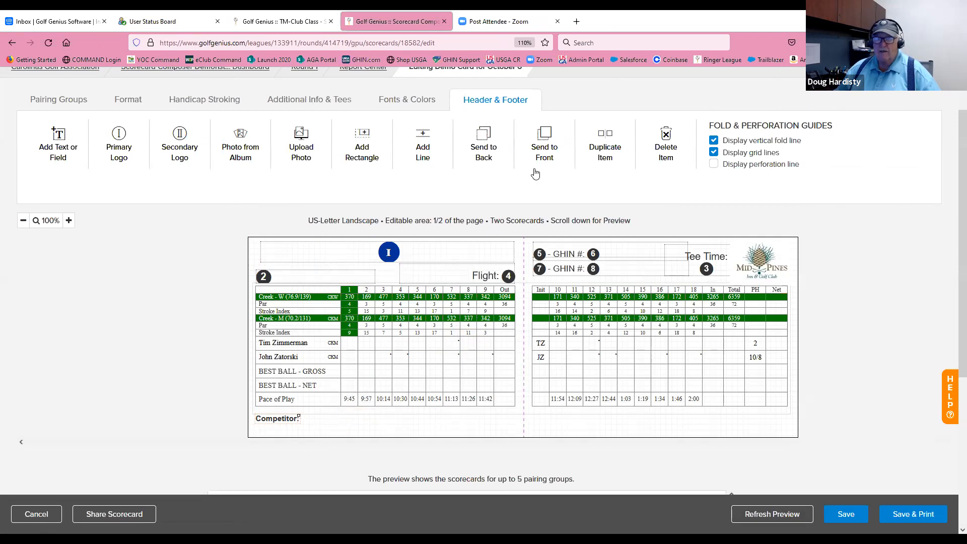
{"action": "left_click", "coordinate": [604, 150]}
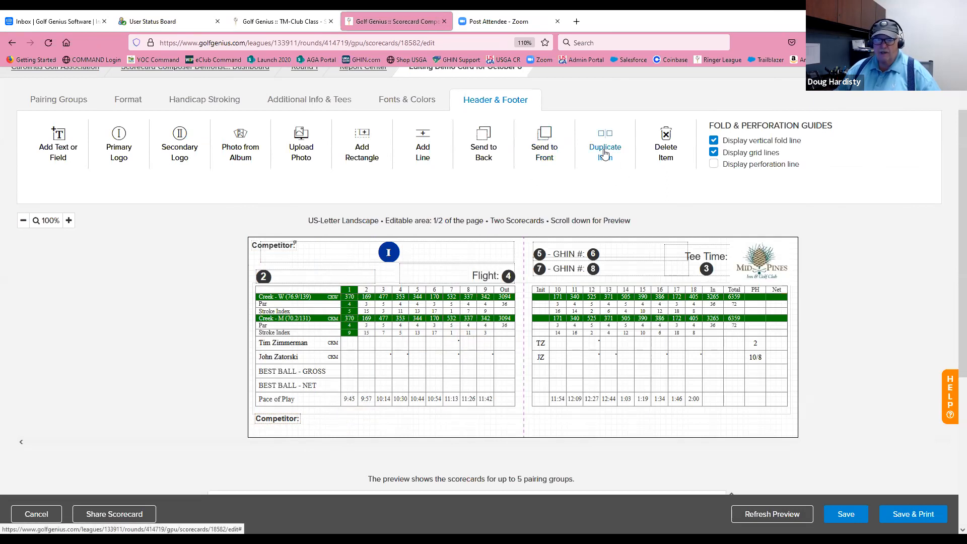
{"action": "left_click_drag", "start_coordinate": [273, 250], "coordinate": [556, 421]}
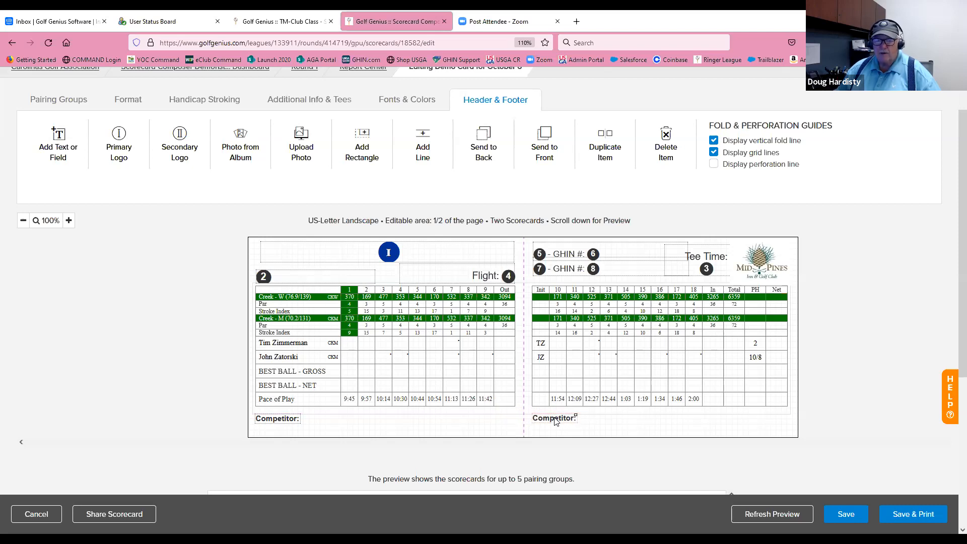
Change the duplicated label below the back-nine table to "Scorer:" and apply the text change.
{"action": "double_click", "coordinate": [554, 418]}
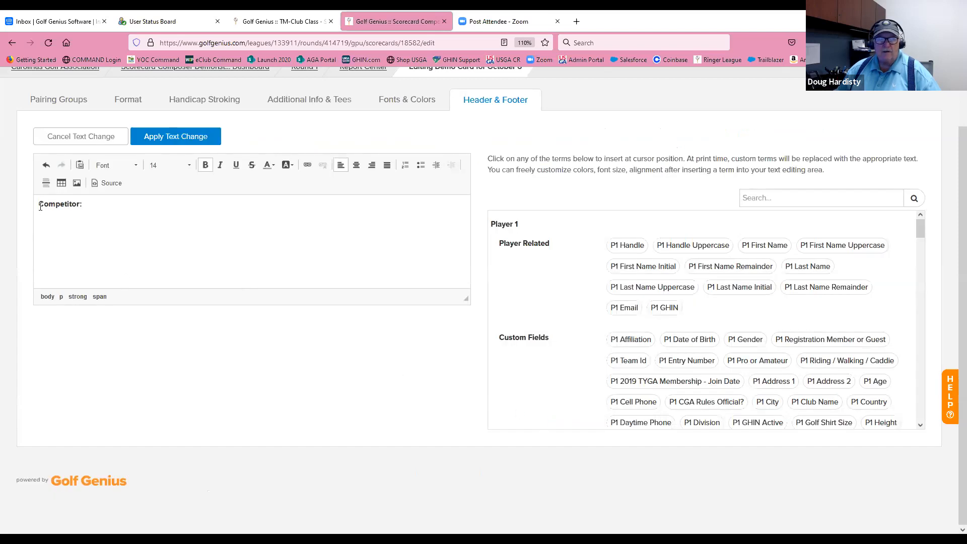
{"action": "left_click_drag", "start_coordinate": [50, 204], "coordinate": [82, 207]}
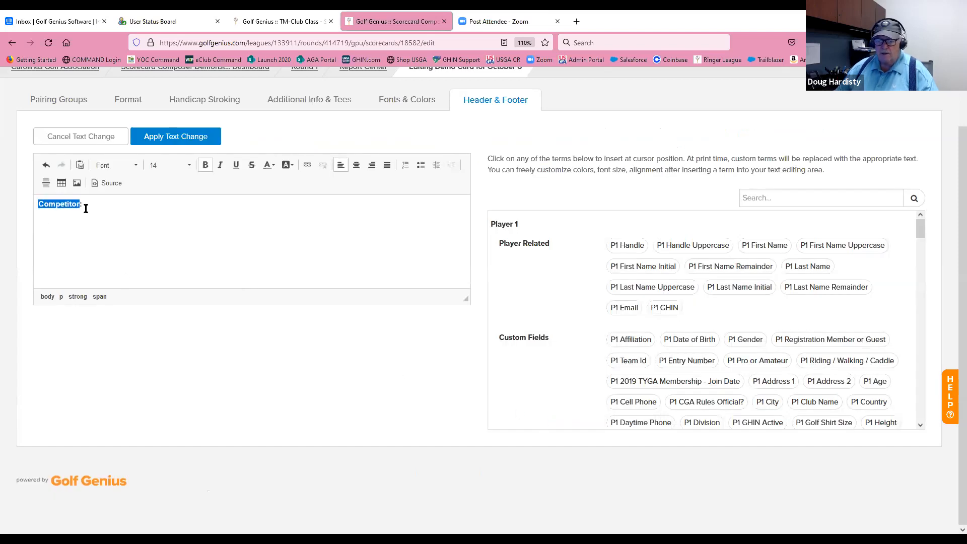
{"action": "type", "text": "Scorer:"}
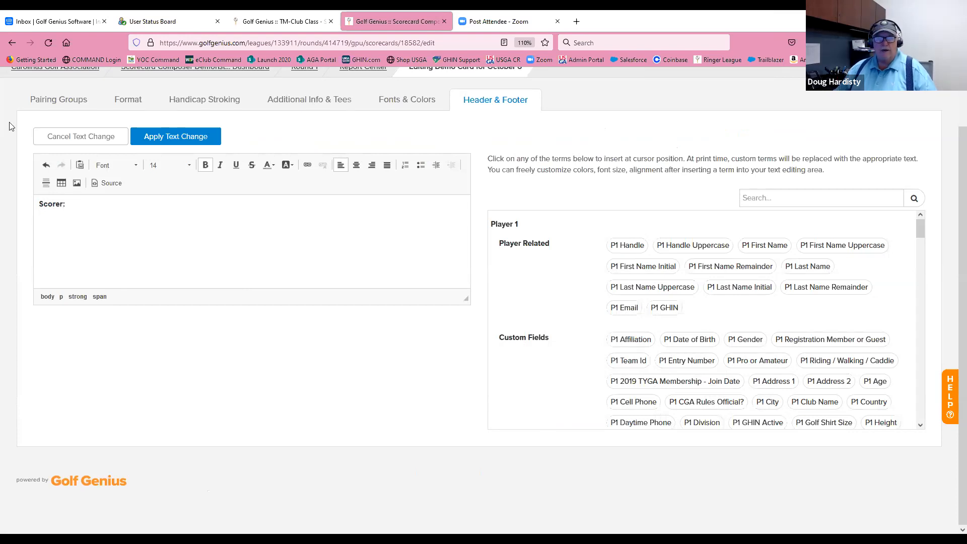
{"action": "left_click", "coordinate": [158, 140]}
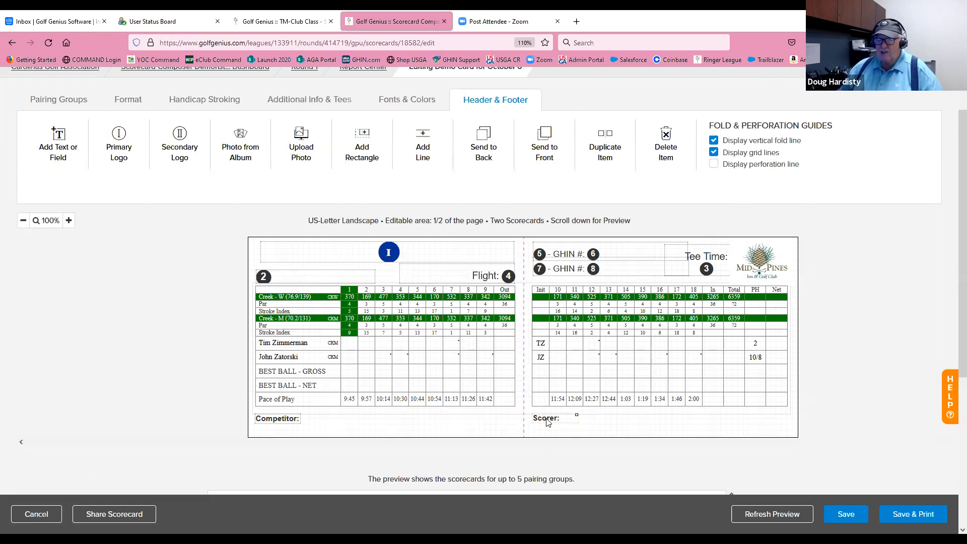
Add a line to the scorecard, place it beside "Competitor:" and lengthen it into a signature line below the front-nine table.
{"action": "left_click", "coordinate": [423, 151]}
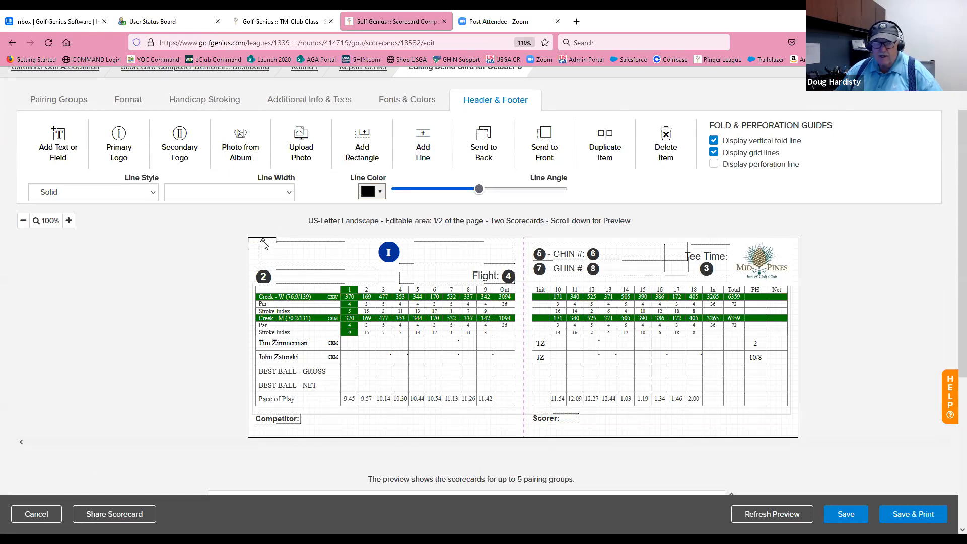
{"action": "left_click_drag", "start_coordinate": [264, 243], "coordinate": [326, 427]}
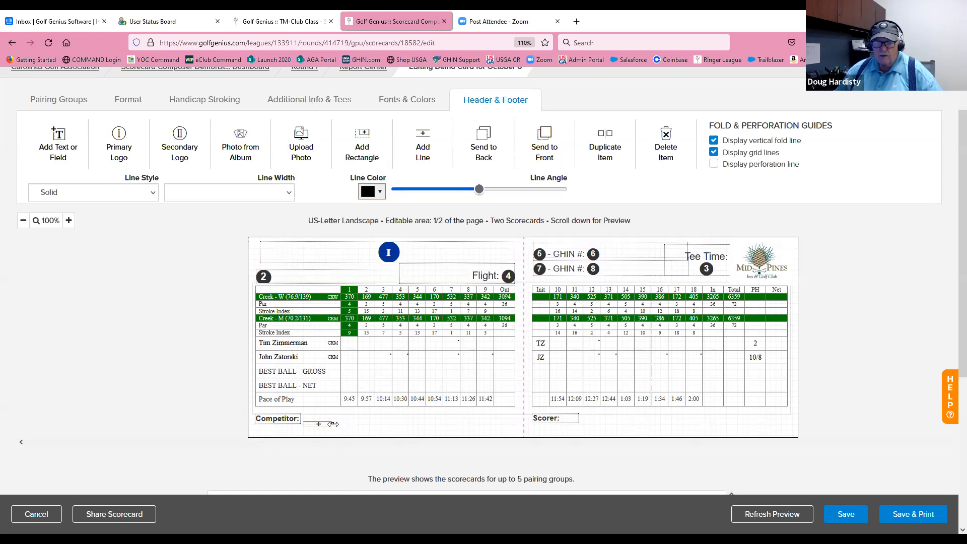
{"action": "left_click_drag", "start_coordinate": [332, 423], "coordinate": [447, 426]}
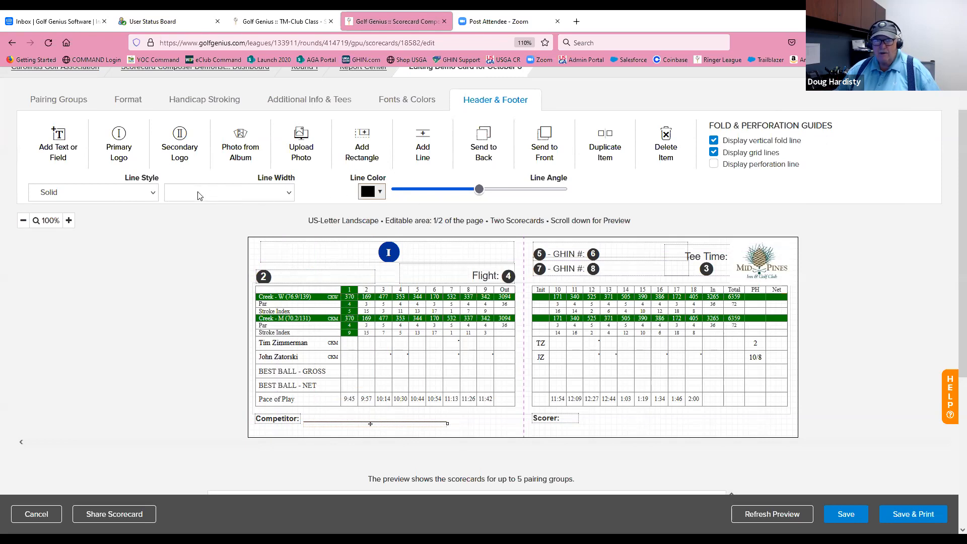
Try the Dotted, Dashed and Double styles on the competitor signature line and return it to Solid.
{"action": "left_click", "coordinate": [153, 195]}
{"action": "left_click", "coordinate": [74, 239]}
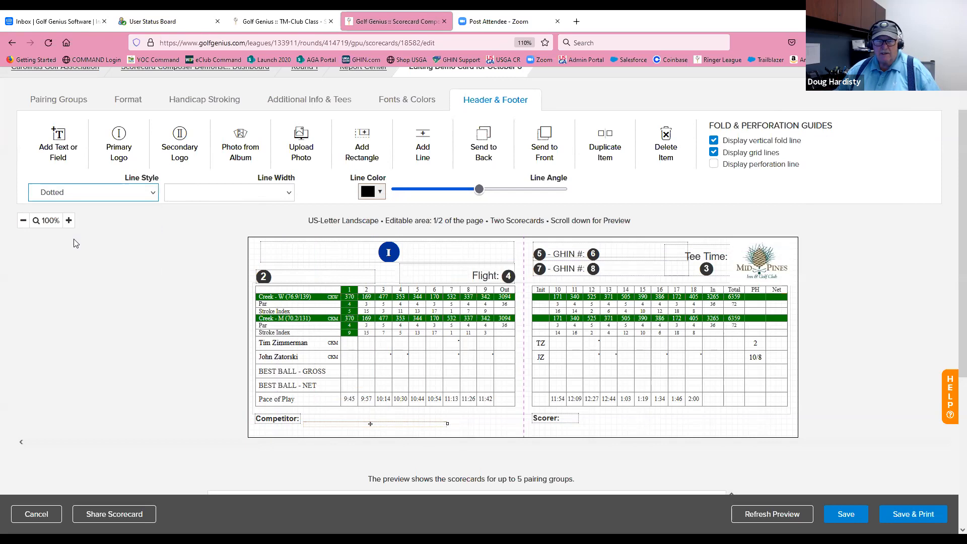
{"action": "left_click", "coordinate": [153, 194]}
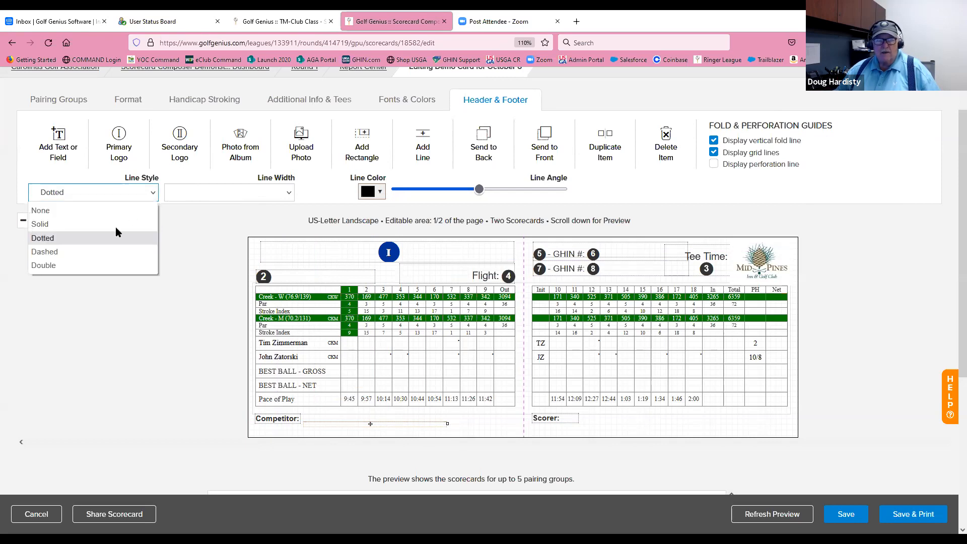
{"action": "left_click", "coordinate": [87, 250]}
{"action": "left_click", "coordinate": [153, 193]}
{"action": "left_click", "coordinate": [87, 264]}
{"action": "left_click", "coordinate": [152, 194]}
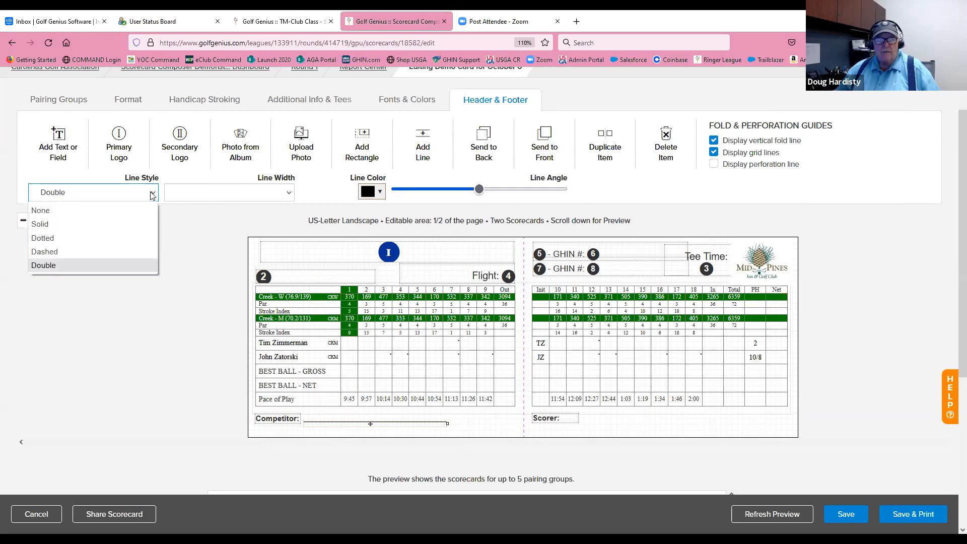
{"action": "left_click", "coordinate": [51, 223]}
Try line width 5 on the competitor signature line and settle on a width of 1.
{"action": "left_click", "coordinate": [291, 196]}
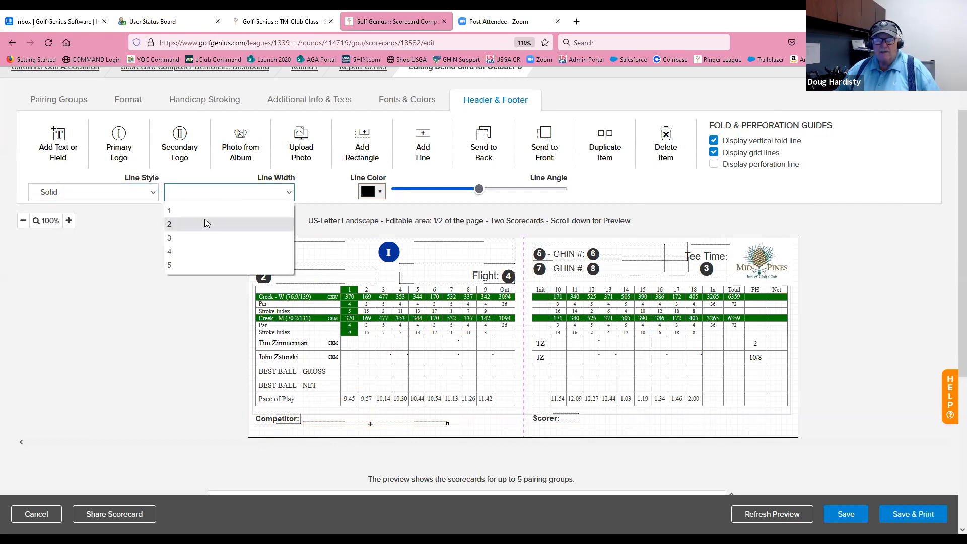
{"action": "left_click", "coordinate": [206, 211]}
{"action": "left_click", "coordinate": [289, 192]}
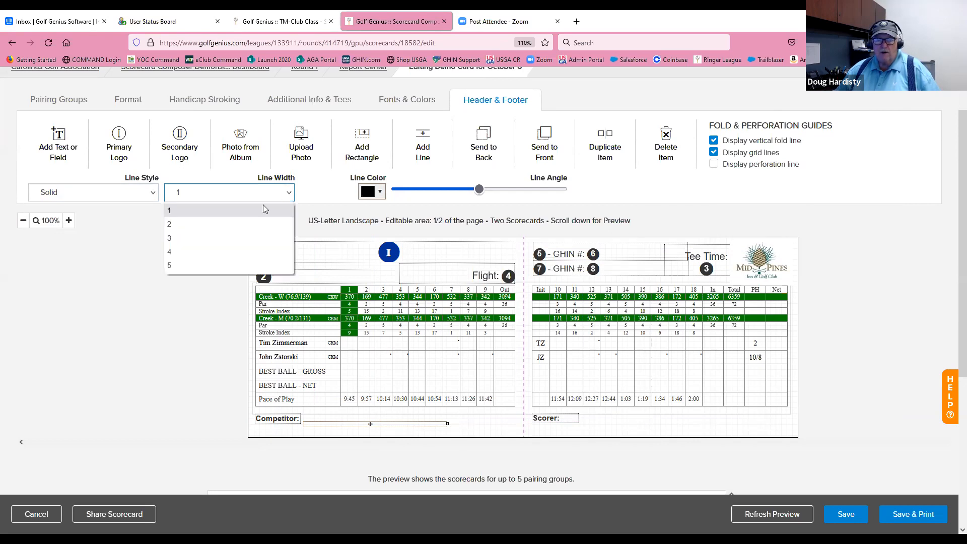
{"action": "left_click", "coordinate": [193, 263]}
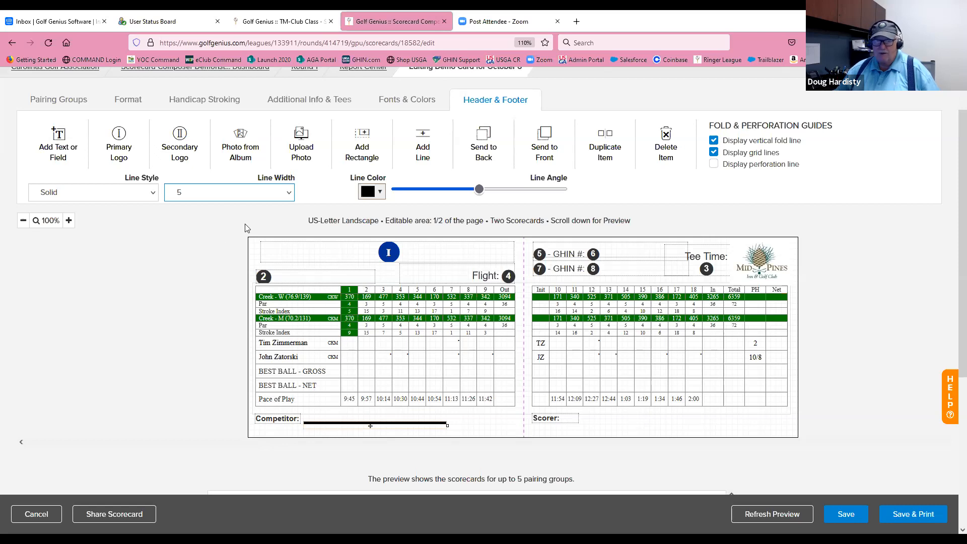
{"action": "left_click", "coordinate": [288, 193]}
{"action": "left_click", "coordinate": [184, 211]}
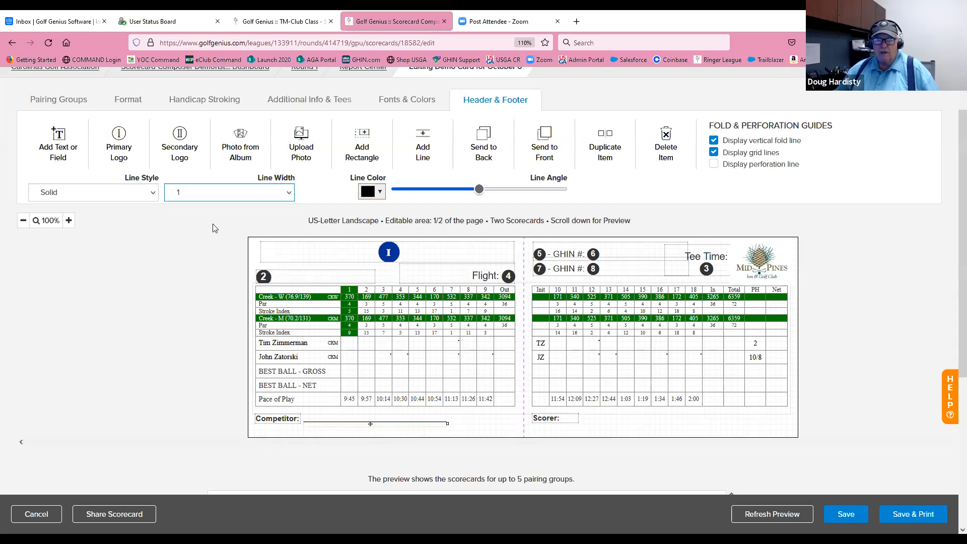
Look over the color and angle settings for the competitor signature line and deselect the line.
{"action": "left_click", "coordinate": [380, 193]}
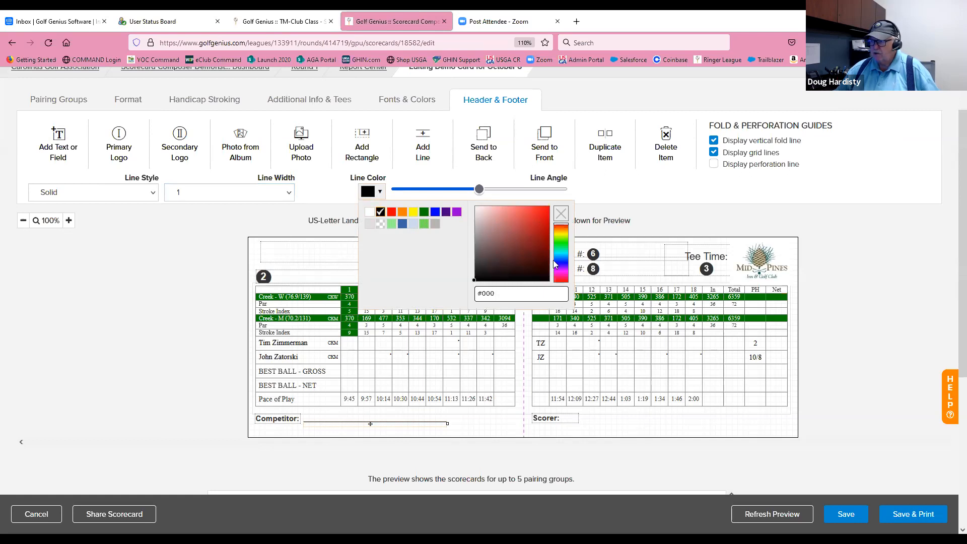
{"action": "left_click", "coordinate": [454, 181]}
{"action": "mouse_move", "coordinate": [479, 193]}
{"action": "left_mouse_down"}
{"action": "mouse_move", "coordinate": [533, 193]}
{"action": "mouse_move", "coordinate": [392, 197]}
{"action": "mouse_move", "coordinate": [574, 203]}
{"action": "mouse_move", "coordinate": [479, 204]}
{"action": "left_mouse_up"}
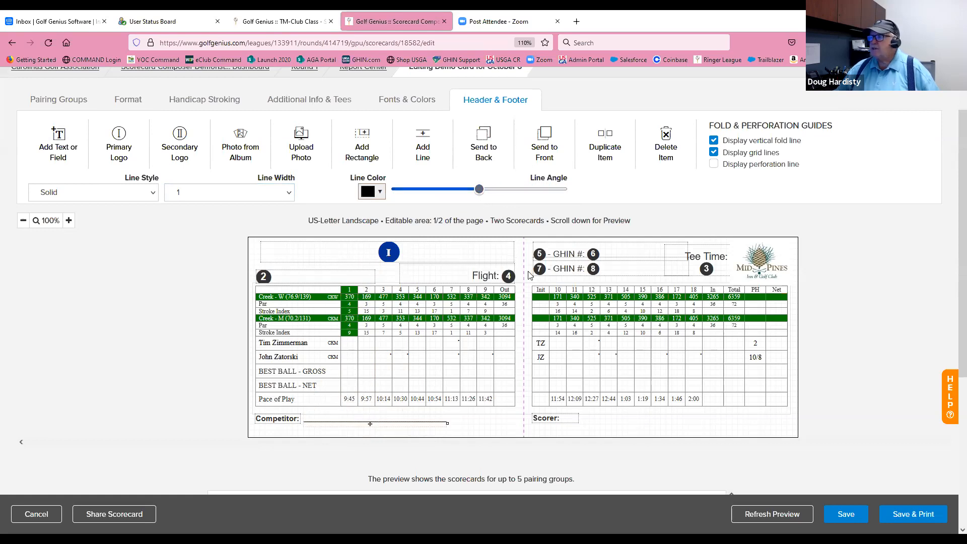
{"action": "left_click", "coordinate": [502, 424]}
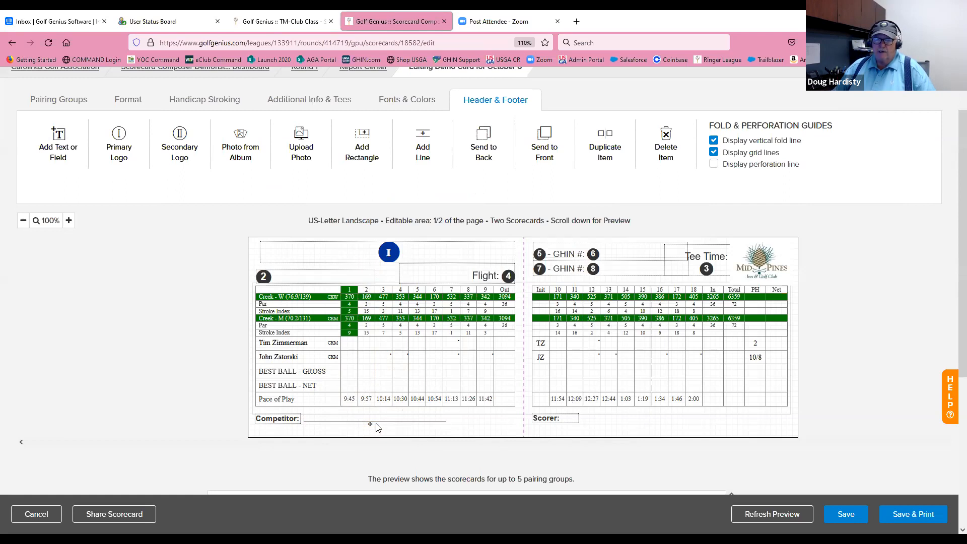
Duplicate the competitor signature line and place the copy beside "Scorer:" at the same height.
{"action": "left_click", "coordinate": [371, 424]}
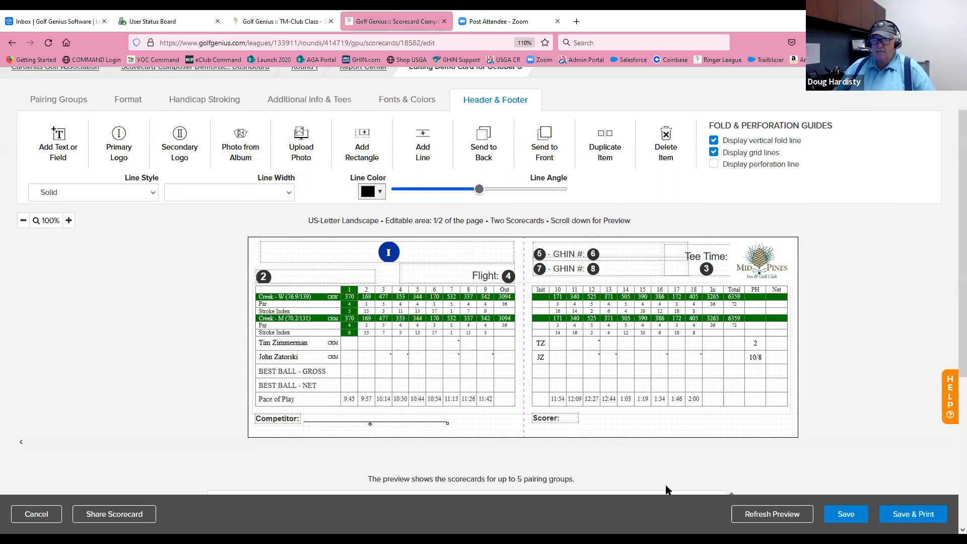
{"action": "left_click", "coordinate": [606, 146]}
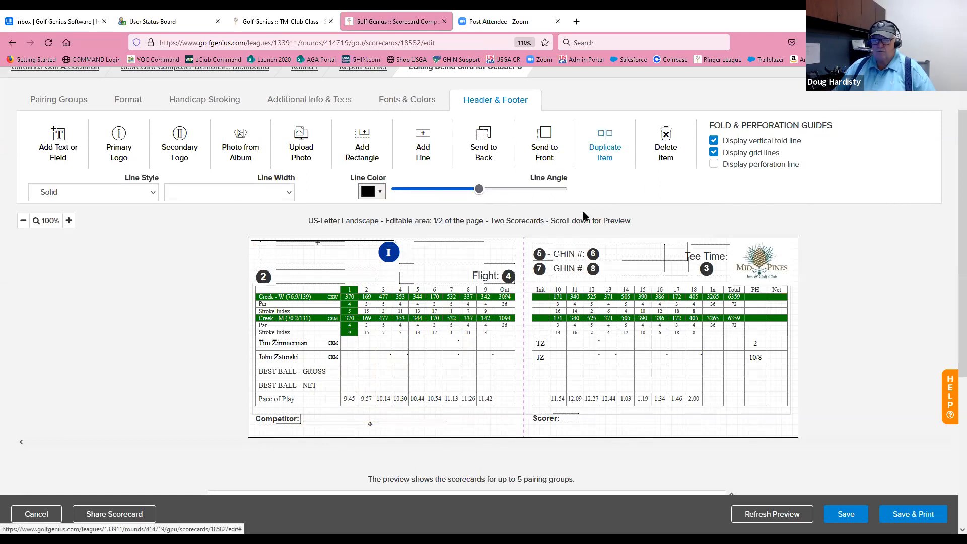
{"action": "left_click_drag", "start_coordinate": [318, 245], "coordinate": [633, 424]}
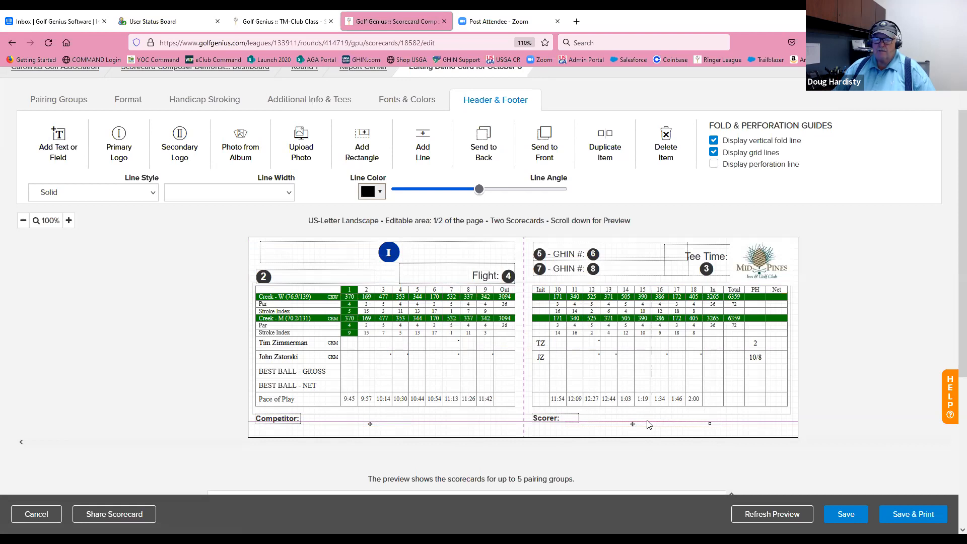
{"action": "left_click", "coordinate": [742, 427]}
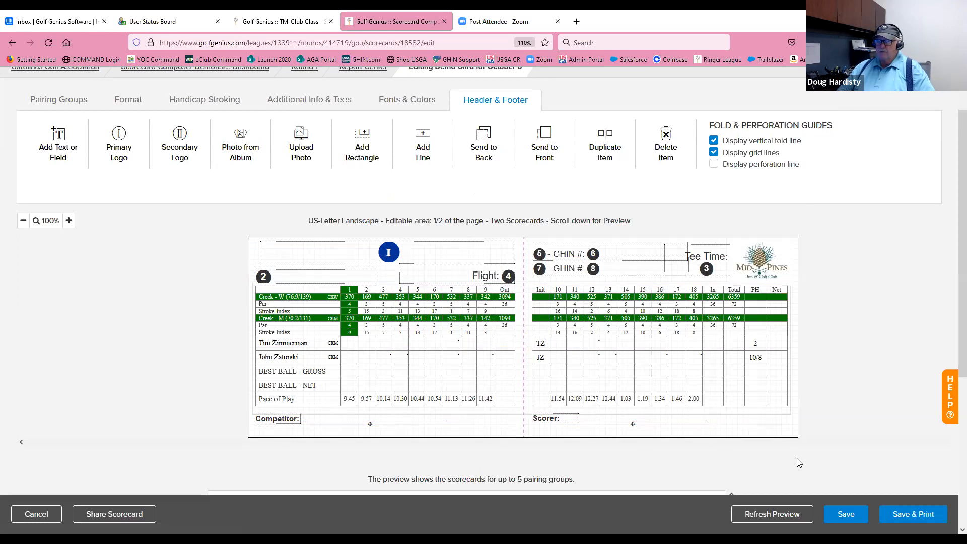
Refresh the scorecard preview and examine the Competitor and Scorer signature lines across the pairing groups' cards.
{"action": "scroll", "coordinate": [832, 361], "scroll_direction": "down", "scroll_amount": 5}
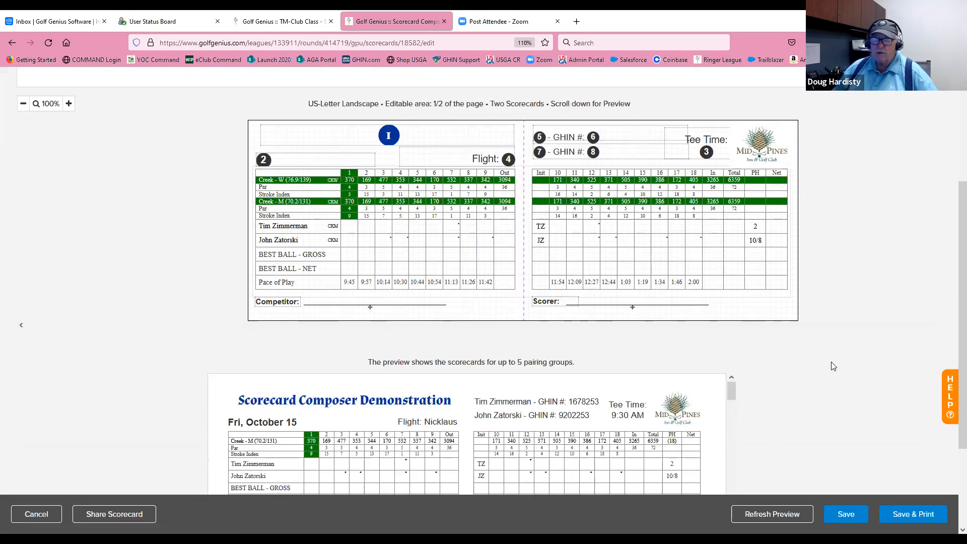
{"action": "left_click", "coordinate": [770, 519]}
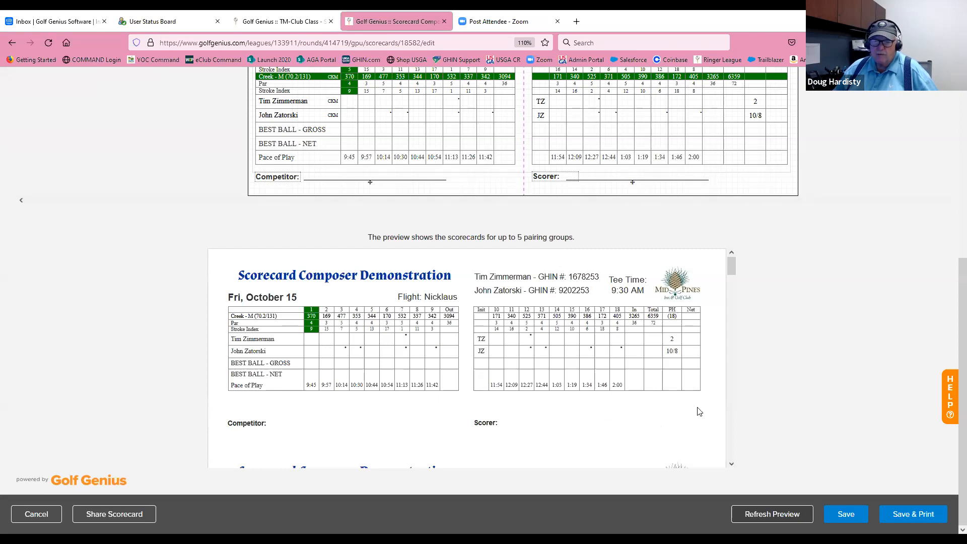
{"action": "scroll", "coordinate": [705, 381], "scroll_direction": "down", "scroll_amount": 4}
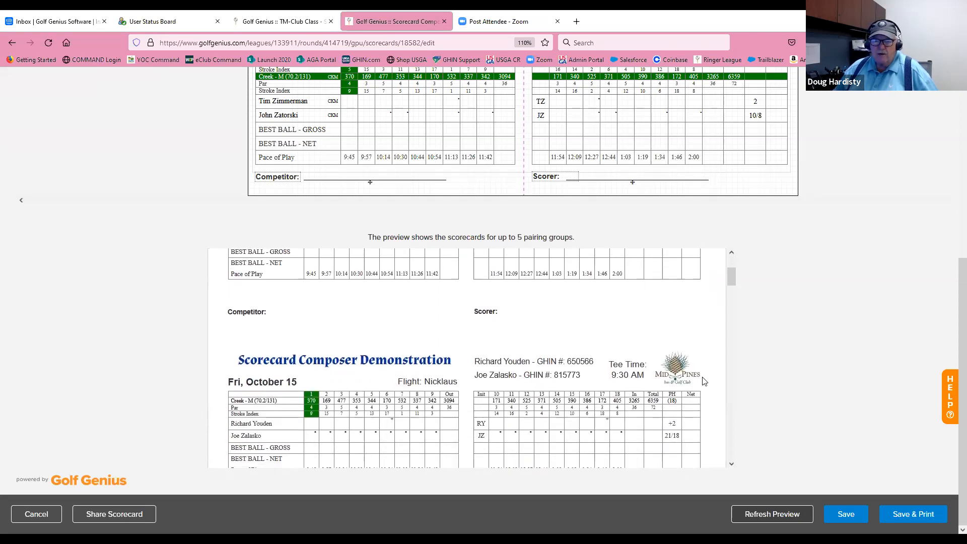
{"action": "scroll", "coordinate": [701, 380], "scroll_direction": "up", "scroll_amount": 1}
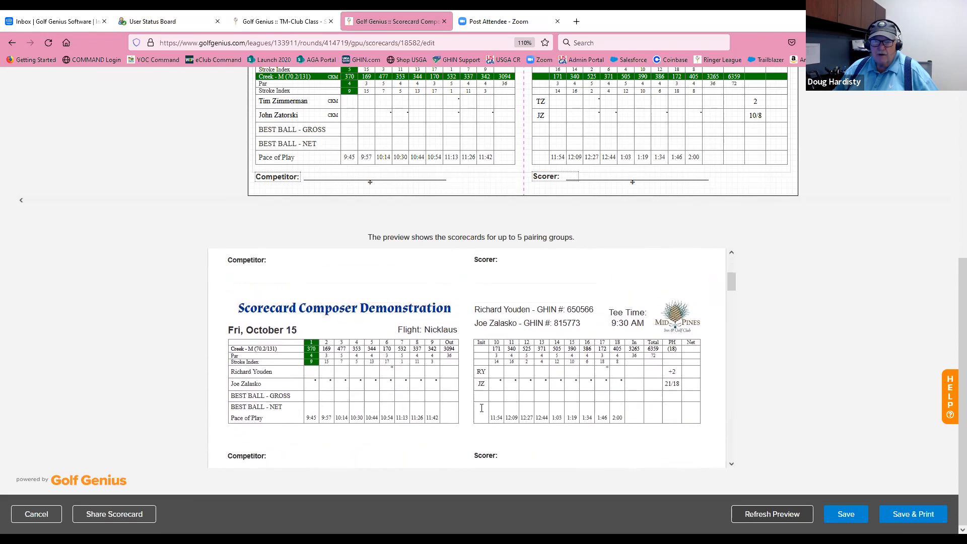
{"action": "scroll", "coordinate": [497, 383], "scroll_direction": "down", "scroll_amount": 4}
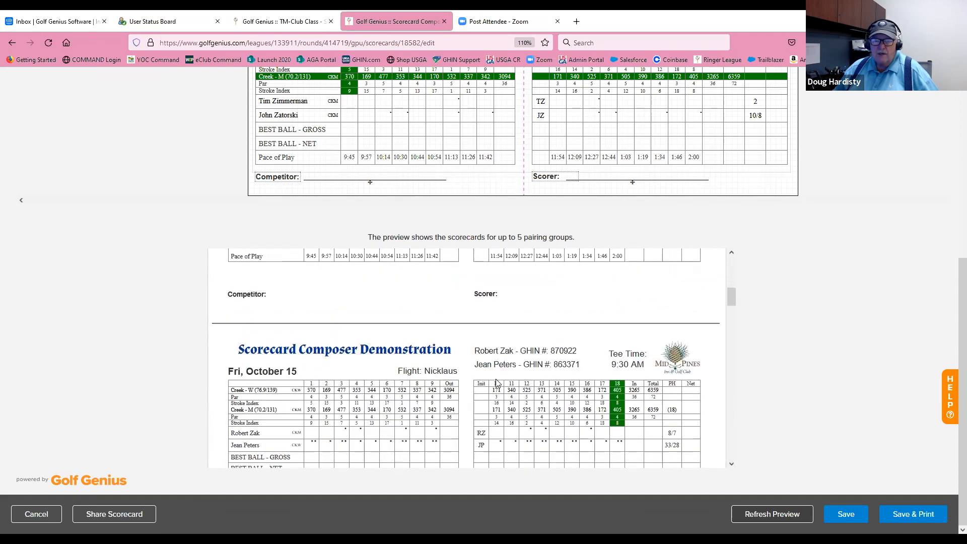
{"action": "scroll", "coordinate": [498, 383], "scroll_direction": "down", "scroll_amount": 1}
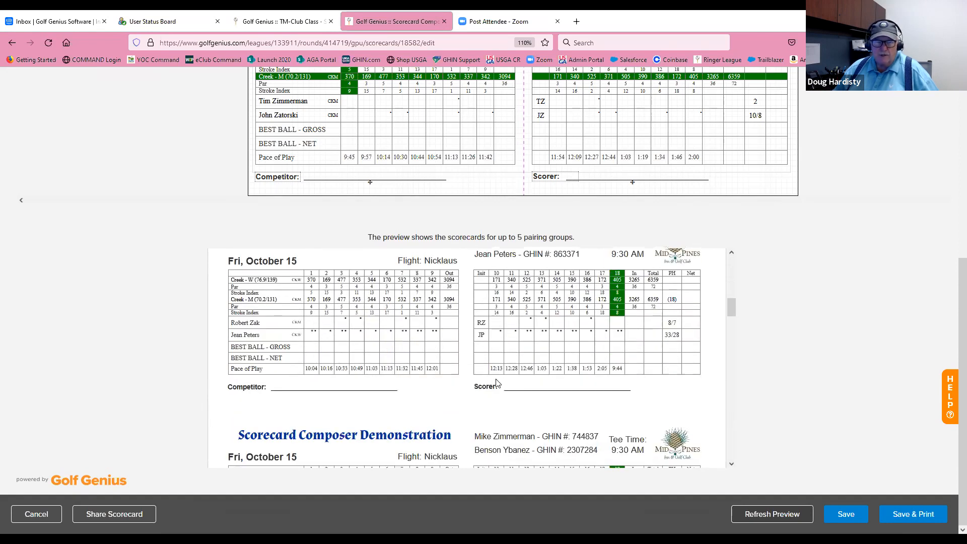
{"action": "scroll", "coordinate": [498, 382], "scroll_direction": "up", "scroll_amount": 1}
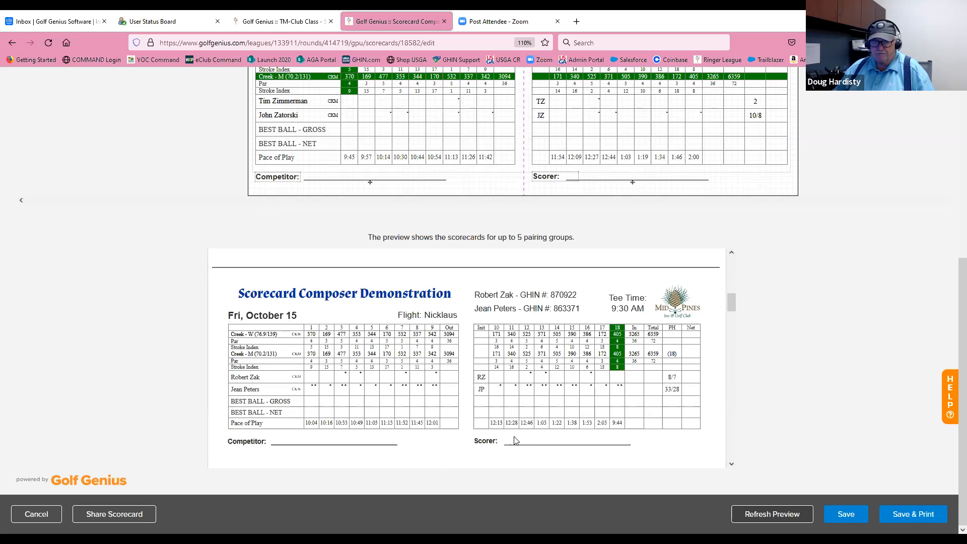
{"action": "scroll", "coordinate": [514, 440], "scroll_direction": "up", "scroll_amount": 4}
{"action": "scroll", "coordinate": [515, 441], "scroll_direction": "up", "scroll_amount": 4}
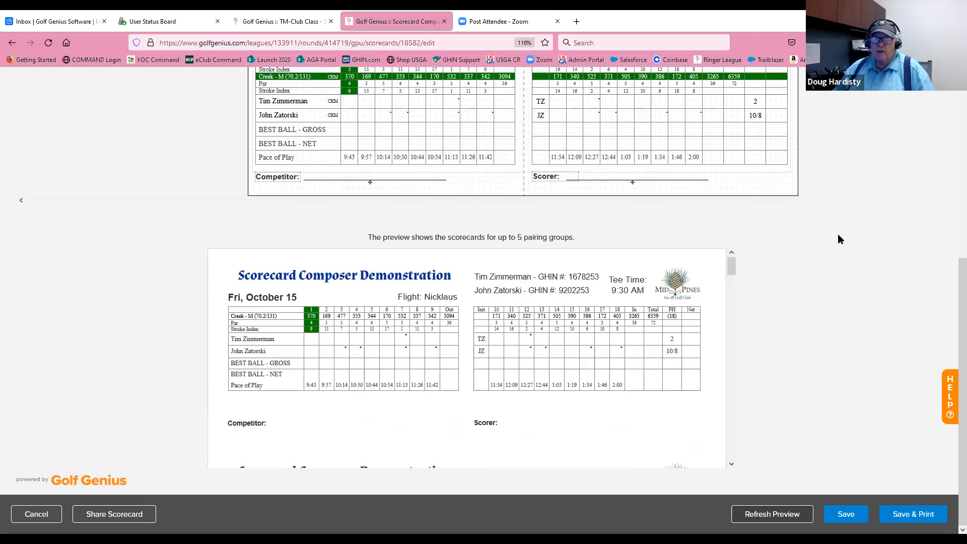
Make the text of both player rows in the scorecard table bold.
{"action": "scroll", "coordinate": [841, 243], "scroll_direction": "up", "scroll_amount": 4}
{"action": "scroll", "coordinate": [842, 243], "scroll_direction": "down", "scroll_amount": 1}
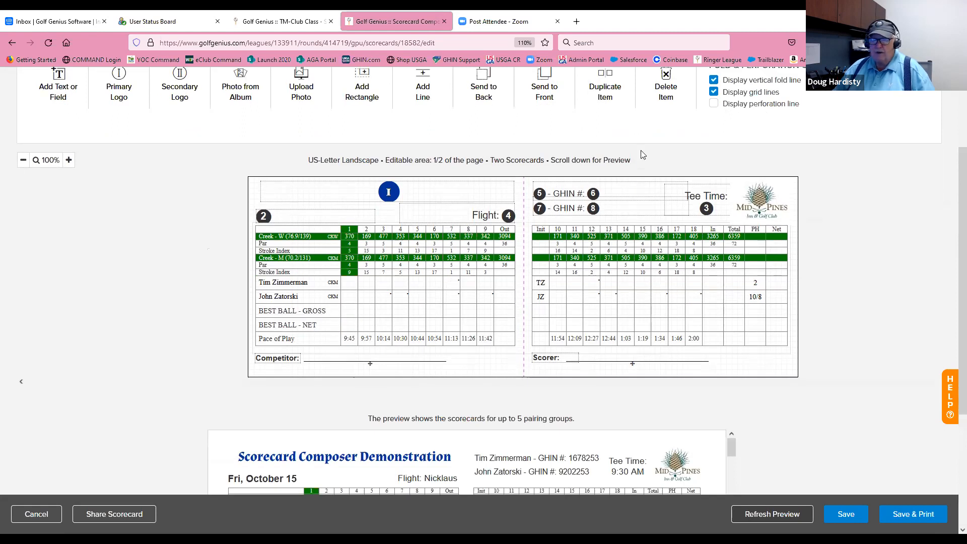
{"action": "scroll", "coordinate": [678, 137], "scroll_direction": "up", "scroll_amount": 2}
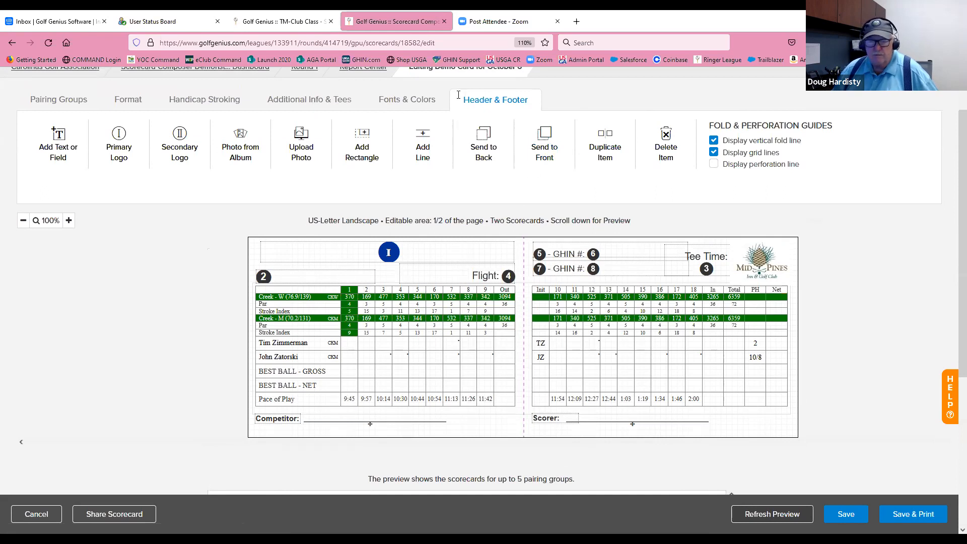
{"action": "left_click", "coordinate": [415, 104]}
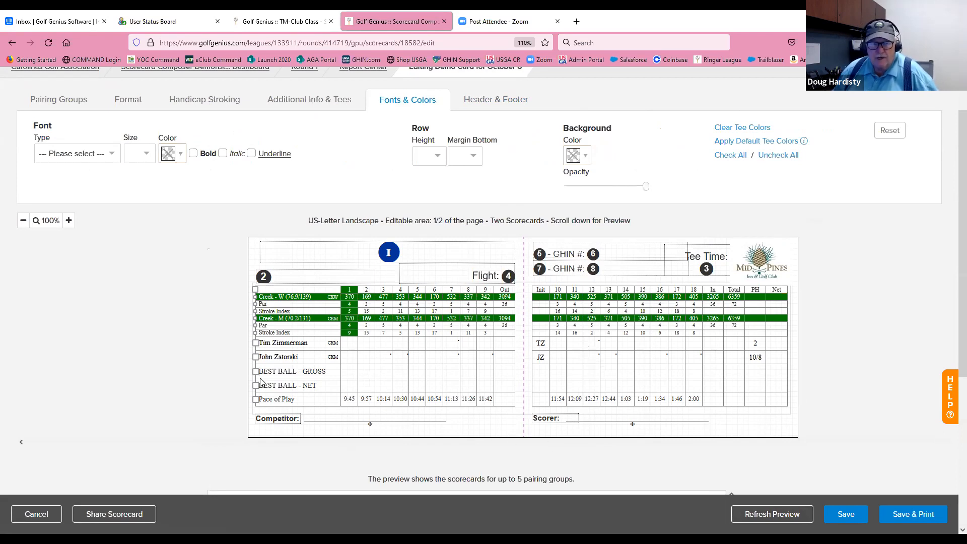
{"action": "left_click", "coordinate": [256, 343]}
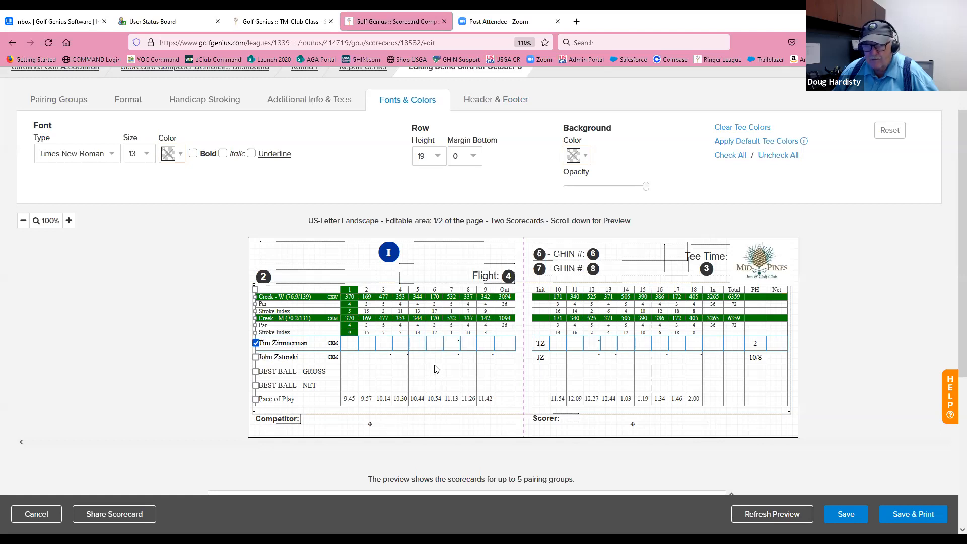
{"action": "left_click", "coordinate": [256, 357]}
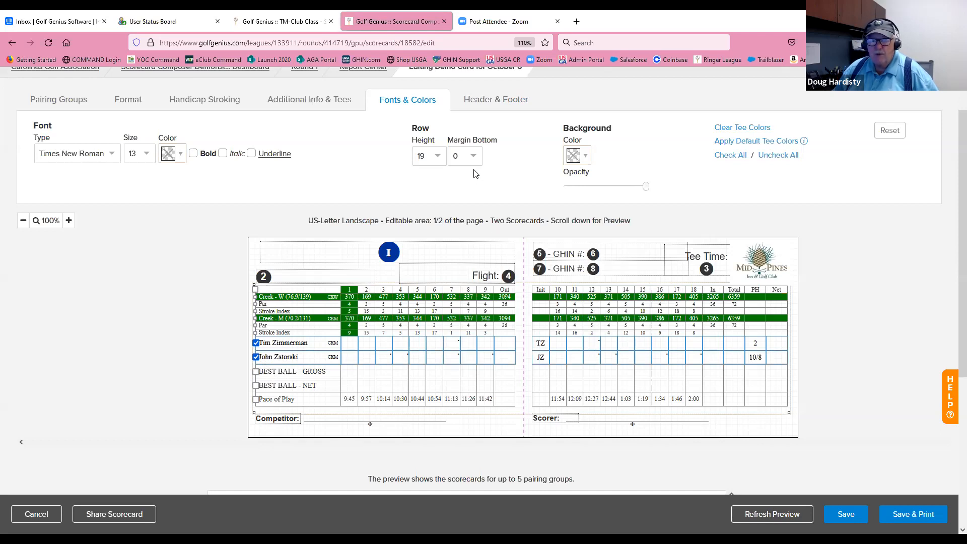
{"action": "left_click", "coordinate": [194, 154]}
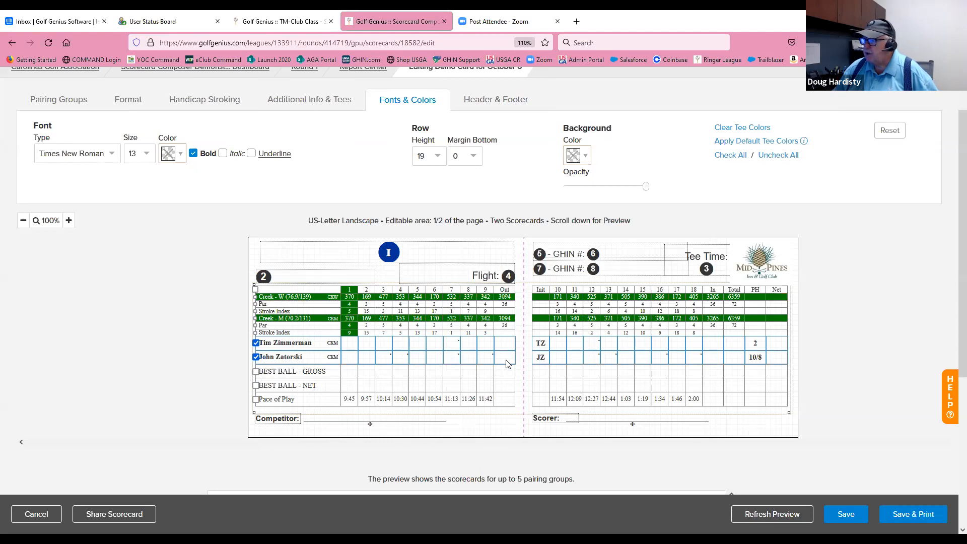
Deselect both player rows in the scorecard table and refresh the scorecard preview.
{"action": "left_click", "coordinate": [256, 344]}
{"action": "left_click", "coordinate": [256, 357]}
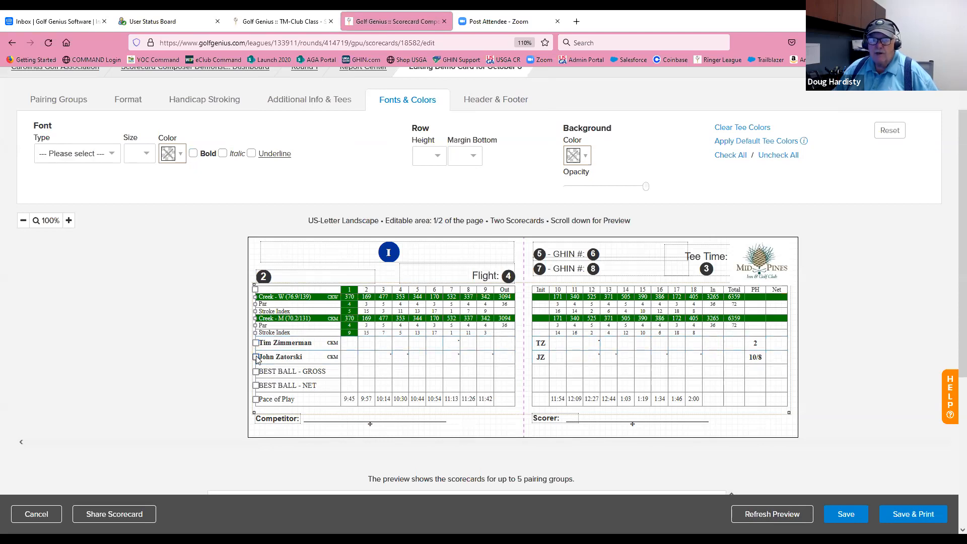
{"action": "scroll", "coordinate": [902, 383], "scroll_direction": "down", "scroll_amount": 3}
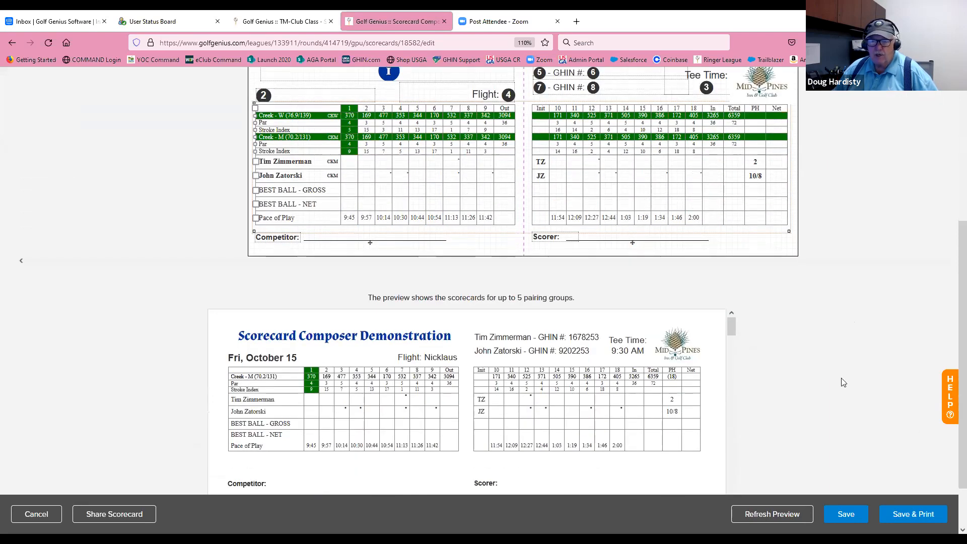
{"action": "scroll", "coordinate": [843, 383], "scroll_direction": "down", "scroll_amount": 1}
{"action": "left_click", "coordinate": [764, 519]}
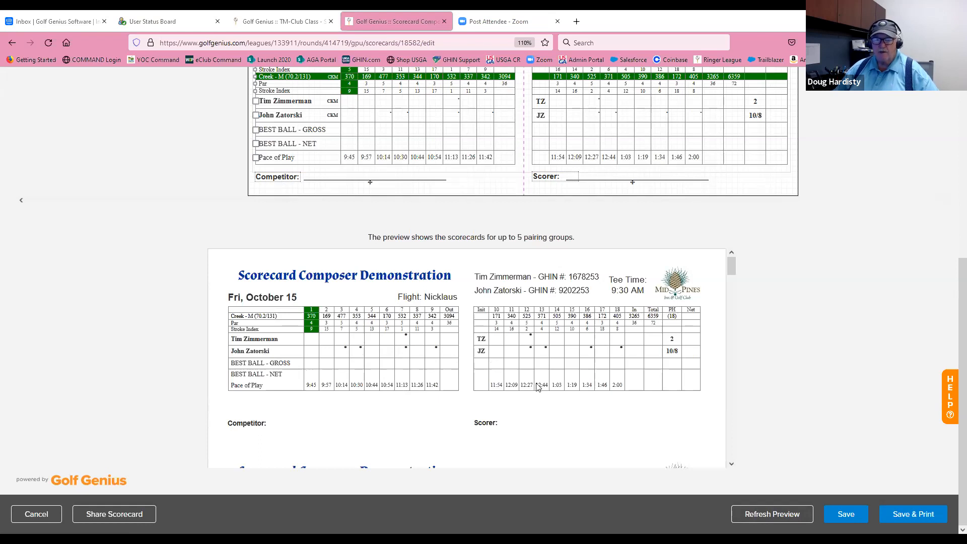
Give the BEST BALL - GROSS and BEST BALL - NET rows a gray background with the opacity reduced to a faint tint.
{"action": "scroll", "coordinate": [771, 334], "scroll_direction": "up", "scroll_amount": 3}
{"action": "scroll", "coordinate": [771, 334], "scroll_direction": "up", "scroll_amount": 1}
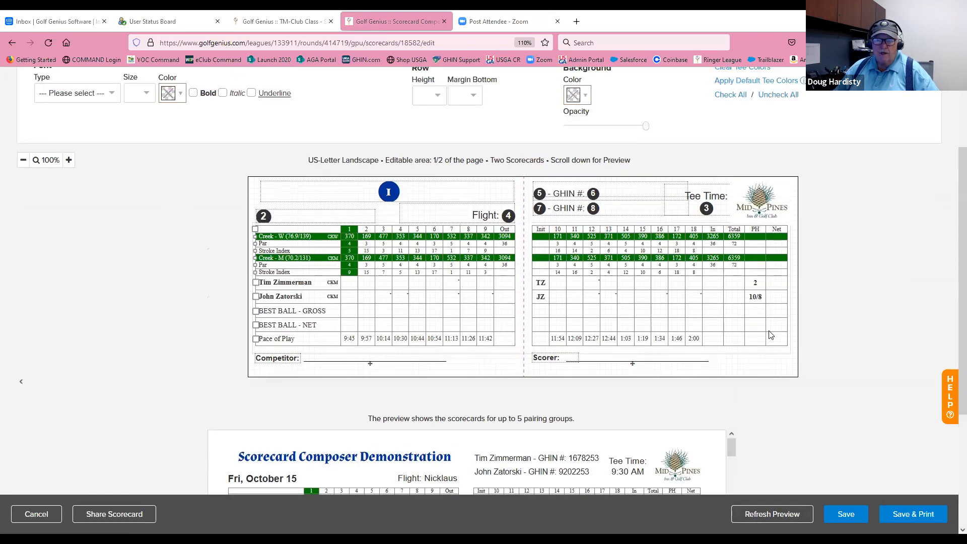
{"action": "left_click", "coordinate": [256, 312]}
{"action": "left_click", "coordinate": [256, 325]}
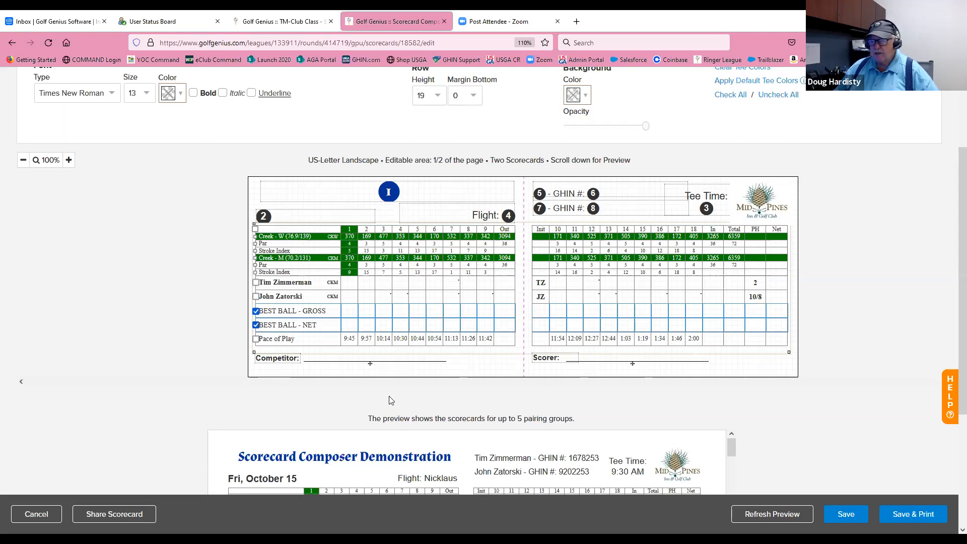
{"action": "scroll", "coordinate": [389, 400], "scroll_direction": "up", "scroll_amount": 2}
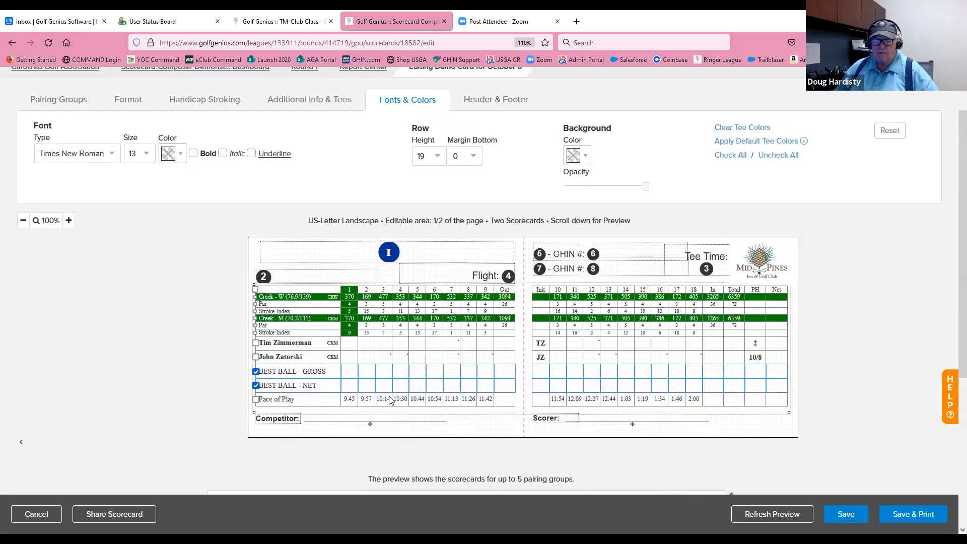
{"action": "left_click", "coordinate": [587, 156]}
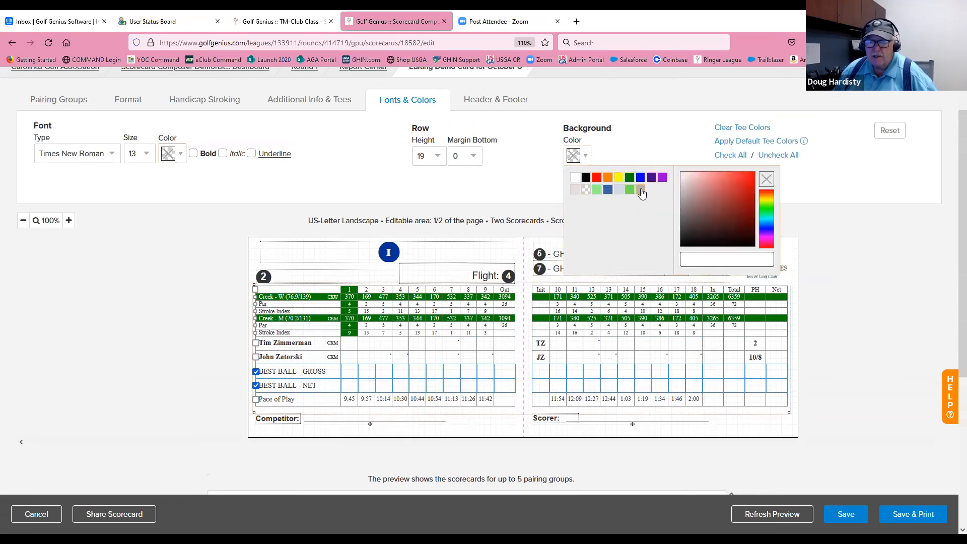
{"action": "left_click", "coordinate": [640, 190]}
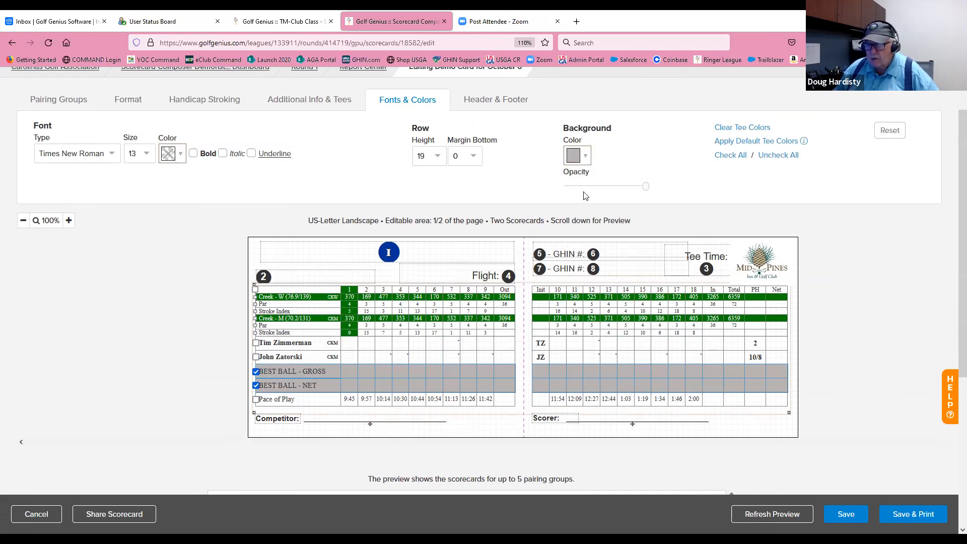
{"action": "left_click_drag", "start_coordinate": [644, 186], "coordinate": [573, 190]}
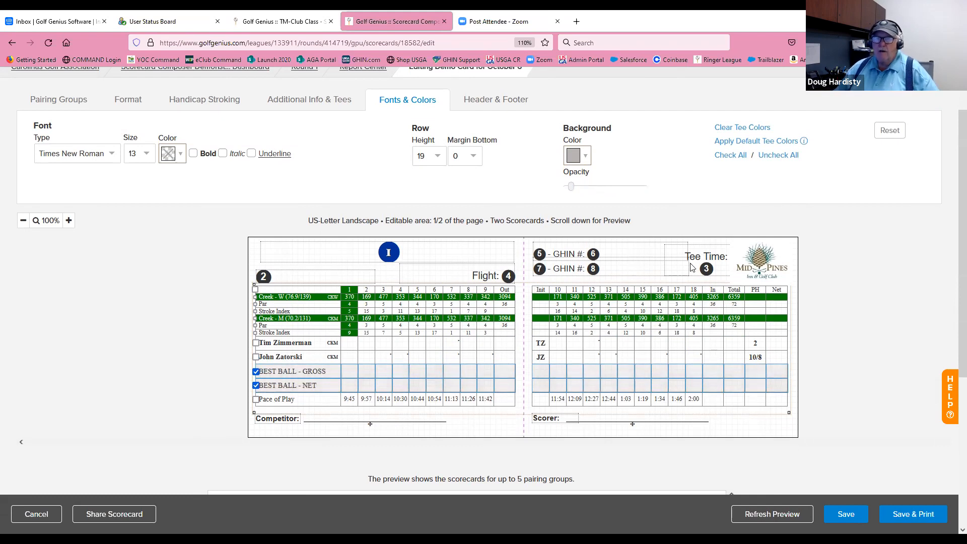
{"action": "scroll", "coordinate": [692, 267], "scroll_direction": "down", "scroll_amount": 2}
{"action": "left_click", "coordinate": [256, 311]}
{"action": "left_click", "coordinate": [256, 325]}
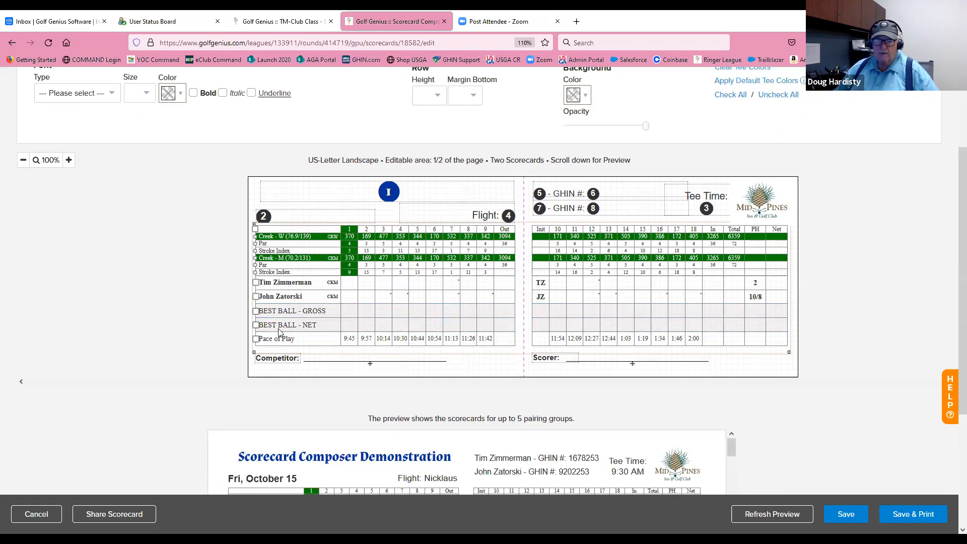
Make the text of the BEST BALL - GROSS and BEST BALL - NET rows bold, leaving both rows deselected.
{"action": "left_click", "coordinate": [255, 311]}
{"action": "left_click", "coordinate": [256, 325]}
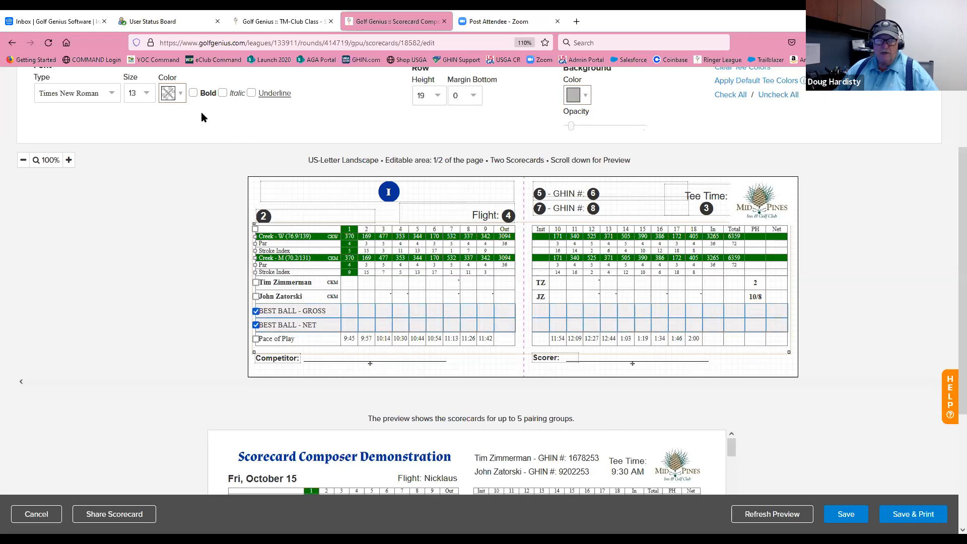
{"action": "left_click", "coordinate": [193, 93]}
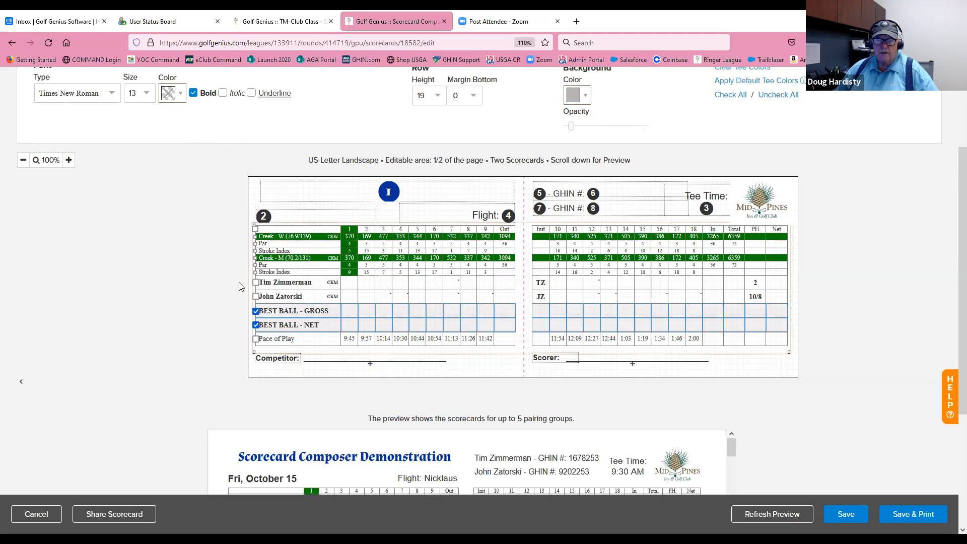
{"action": "left_click", "coordinate": [255, 312]}
{"action": "left_click", "coordinate": [256, 325]}
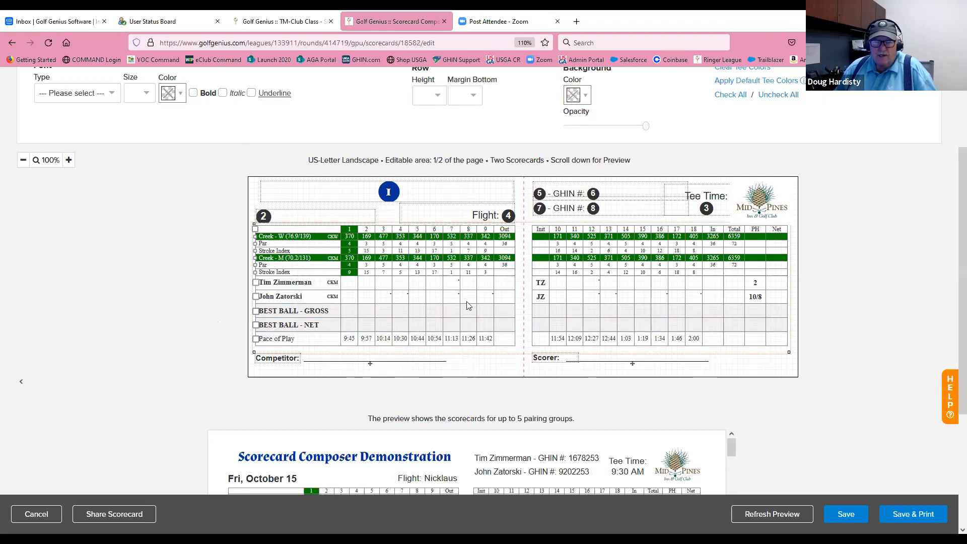
Fill the hole 5, 8 and 11 cells of the player and best ball rows with a yellow (#ff0) background.
{"action": "left_click", "coordinate": [419, 281]}
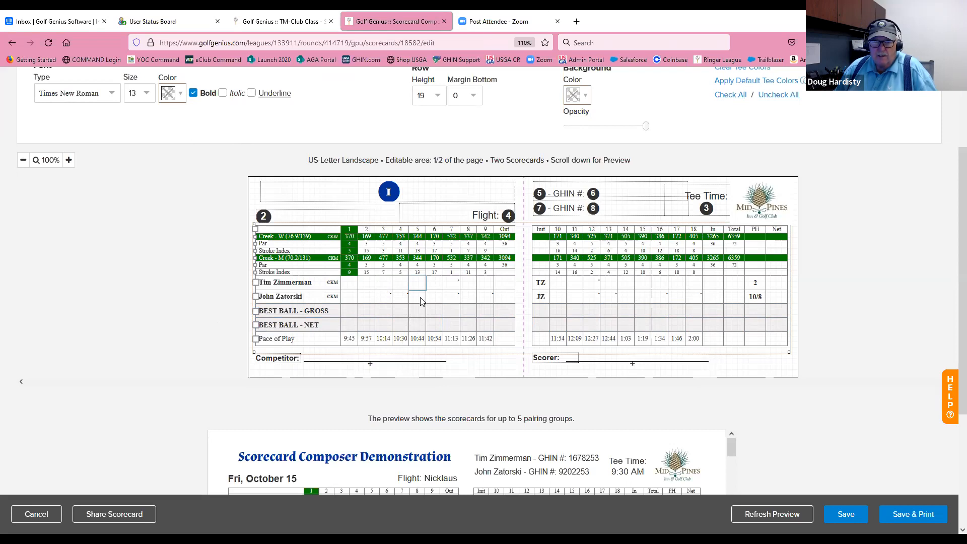
{"action": "left_click_drag", "start_coordinate": [420, 313], "coordinate": [421, 330]}
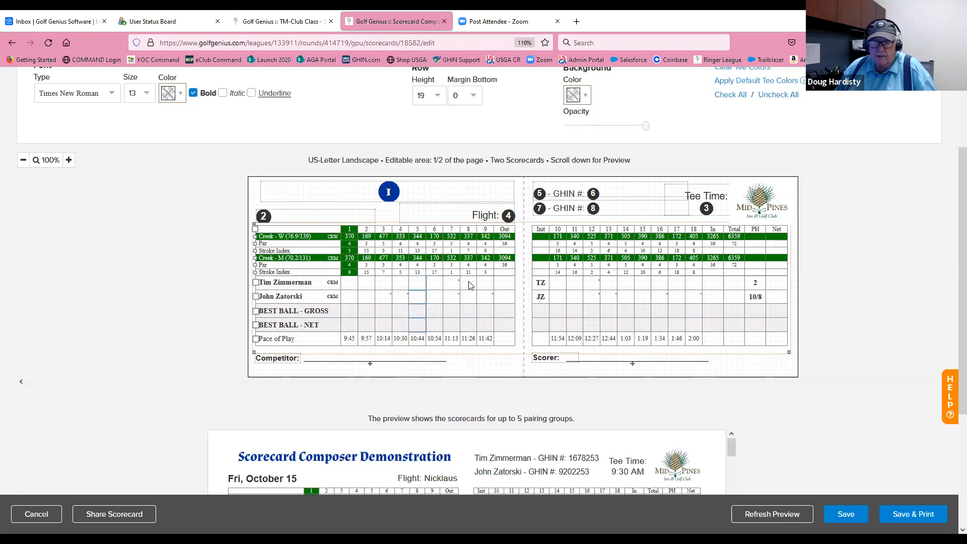
{"action": "left_click_drag", "start_coordinate": [469, 298], "coordinate": [468, 323]}
{"action": "left_click_drag", "start_coordinate": [578, 284], "coordinate": [576, 312]}
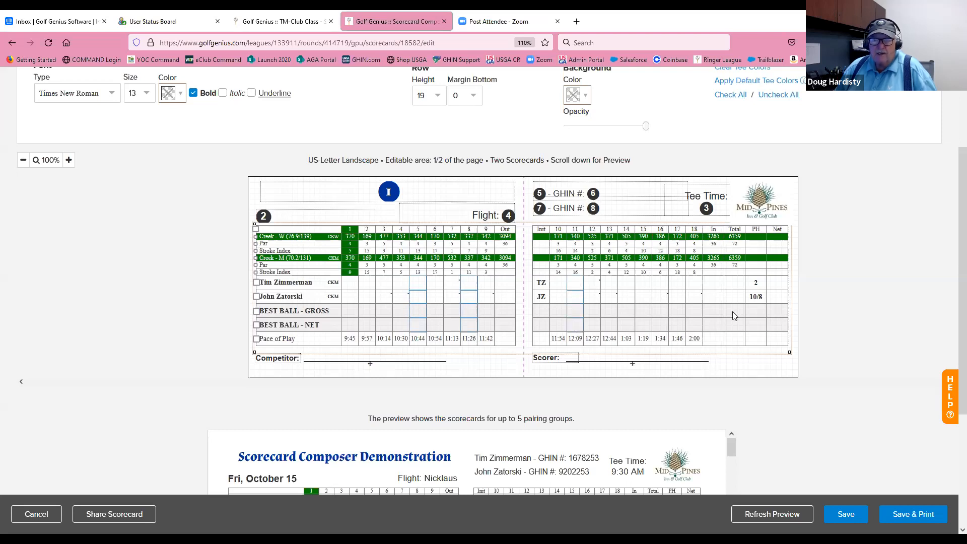
{"action": "scroll", "coordinate": [840, 316], "scroll_direction": "up", "scroll_amount": 2}
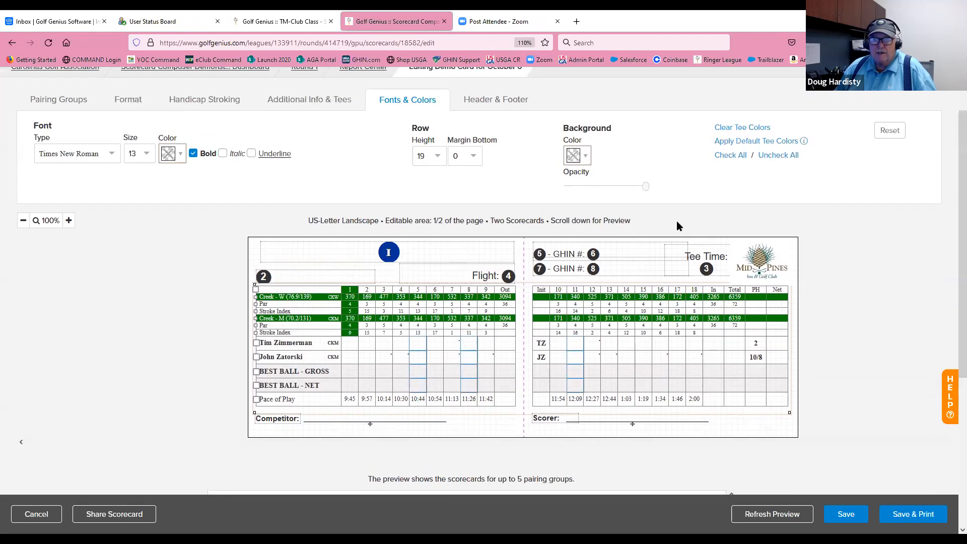
{"action": "left_click", "coordinate": [586, 158]}
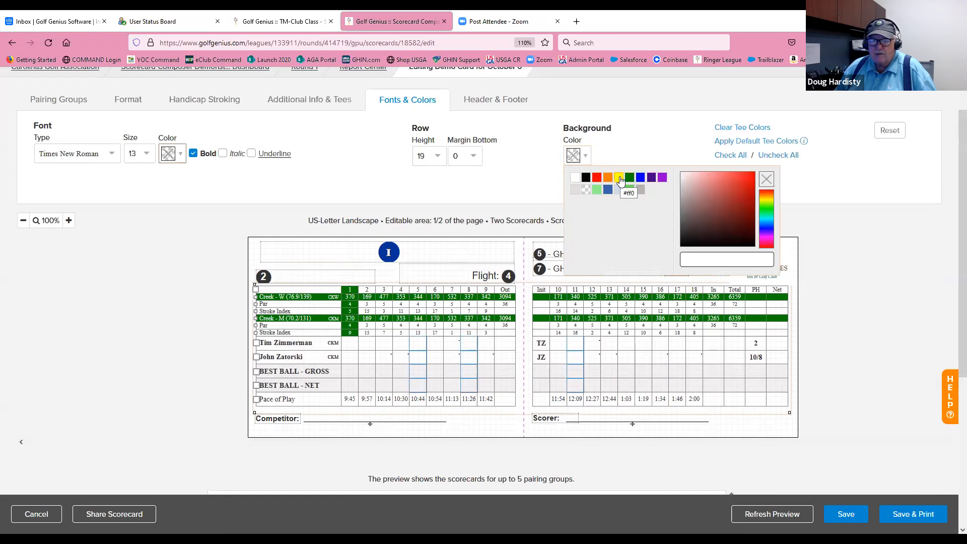
{"action": "left_click", "coordinate": [619, 179]}
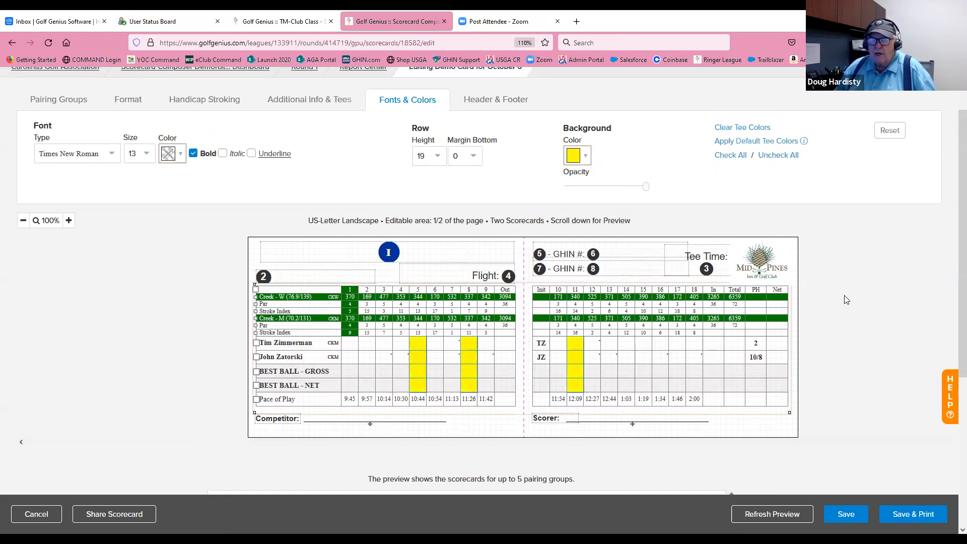
{"action": "scroll", "coordinate": [845, 299], "scroll_direction": "down", "scroll_amount": 1}
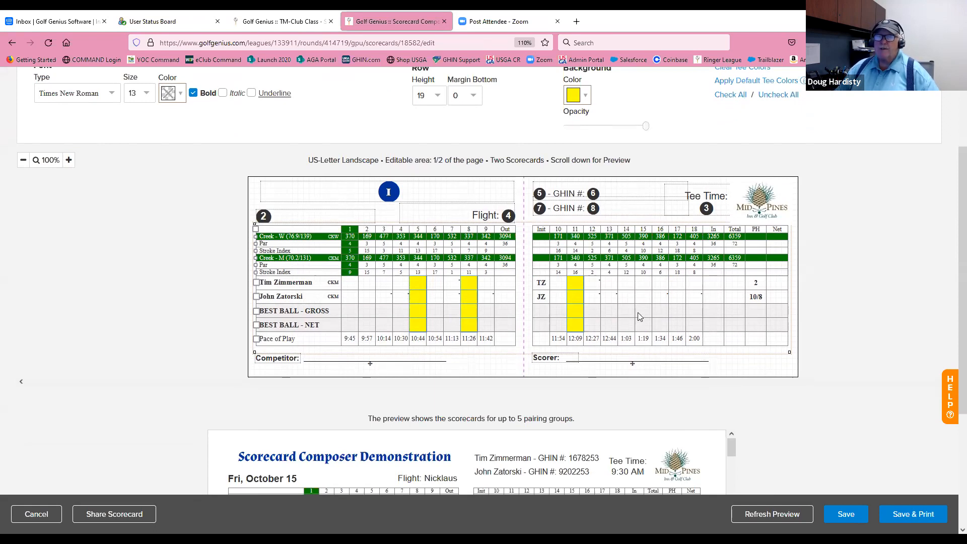
Create a header/footer text item reading "Yellow Holes = Carts on Path" and make all of its text bold.
{"action": "scroll", "coordinate": [638, 316], "scroll_direction": "up", "scroll_amount": 2}
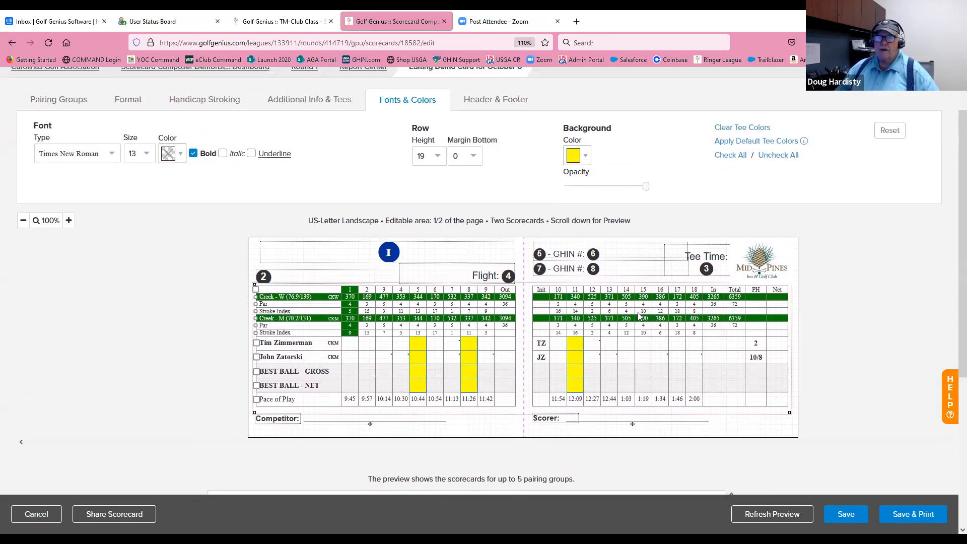
{"action": "left_click", "coordinate": [501, 102]}
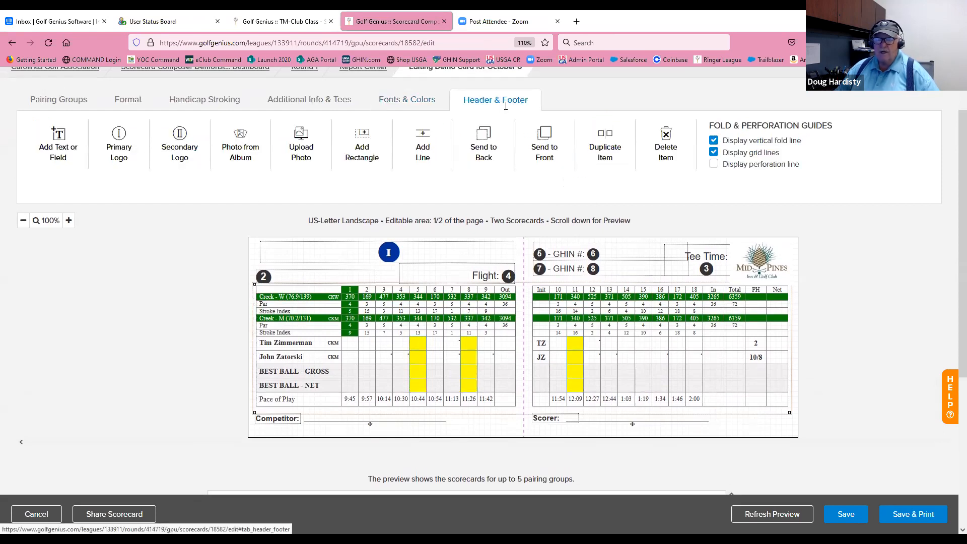
{"action": "left_click", "coordinate": [60, 151]}
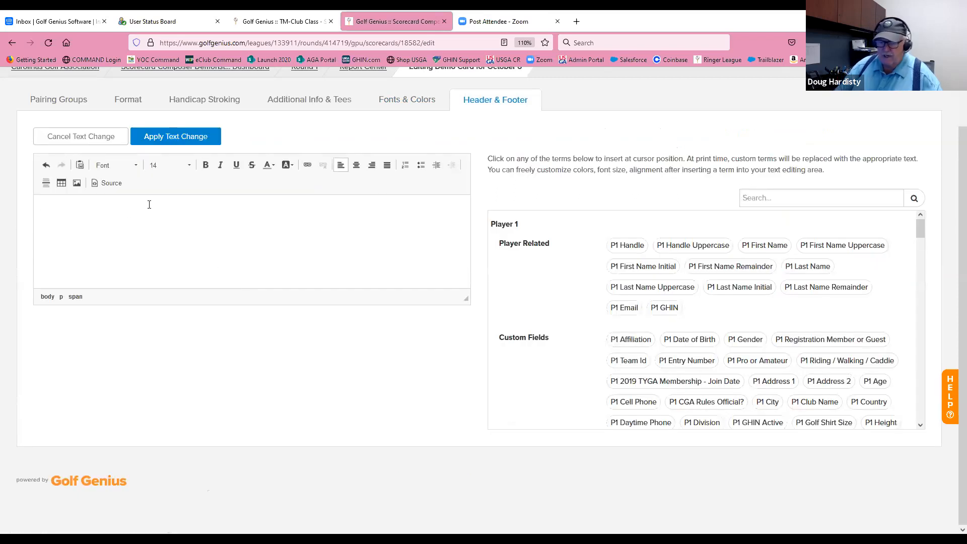
{"action": "type", "text": "Yellow Holes"}
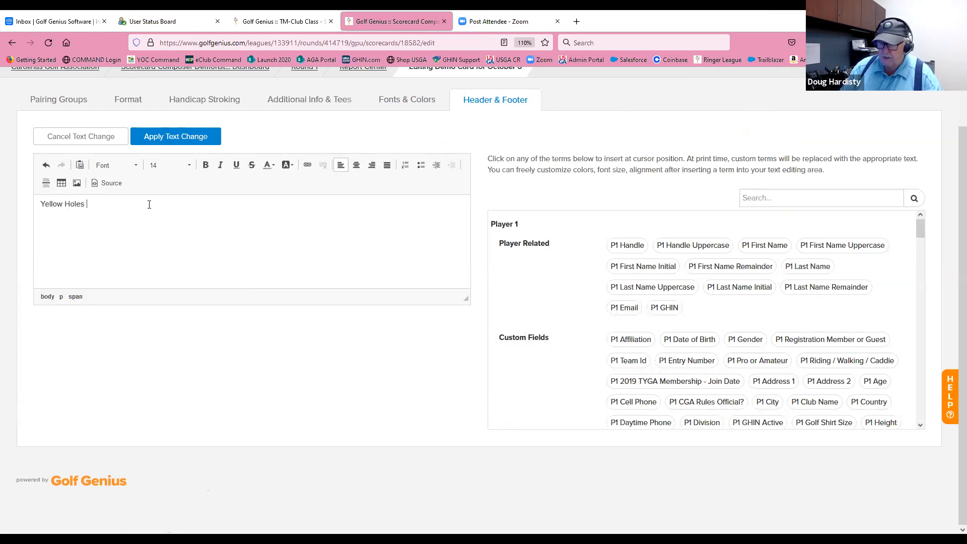
{"action": "type", "text": " = Cartsd"}
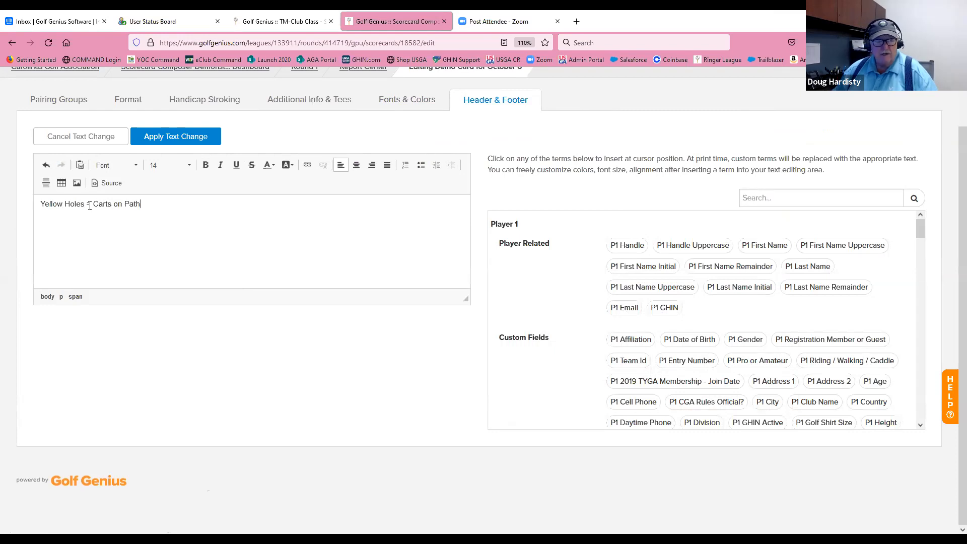
{"action": "left_click_drag", "start_coordinate": [43, 204], "coordinate": [141, 204]}
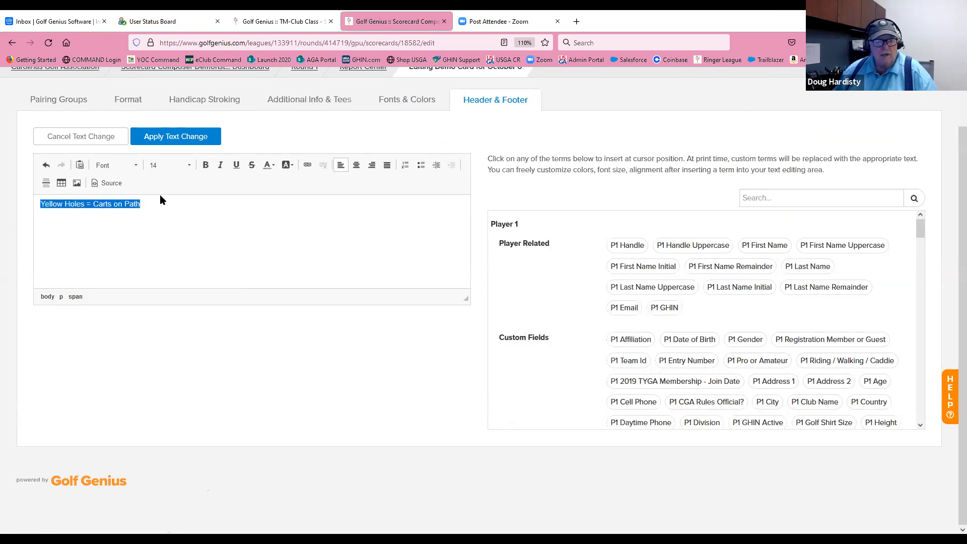
{"action": "left_click", "coordinate": [205, 165]}
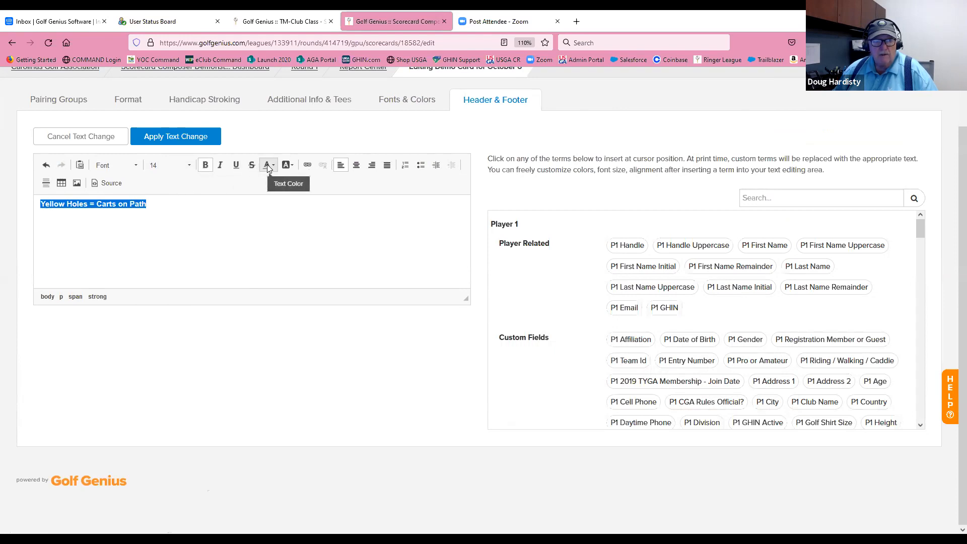
Color the words "Carts on Path" red in the new text item.
{"action": "left_click_drag", "start_coordinate": [97, 204], "coordinate": [177, 197]}
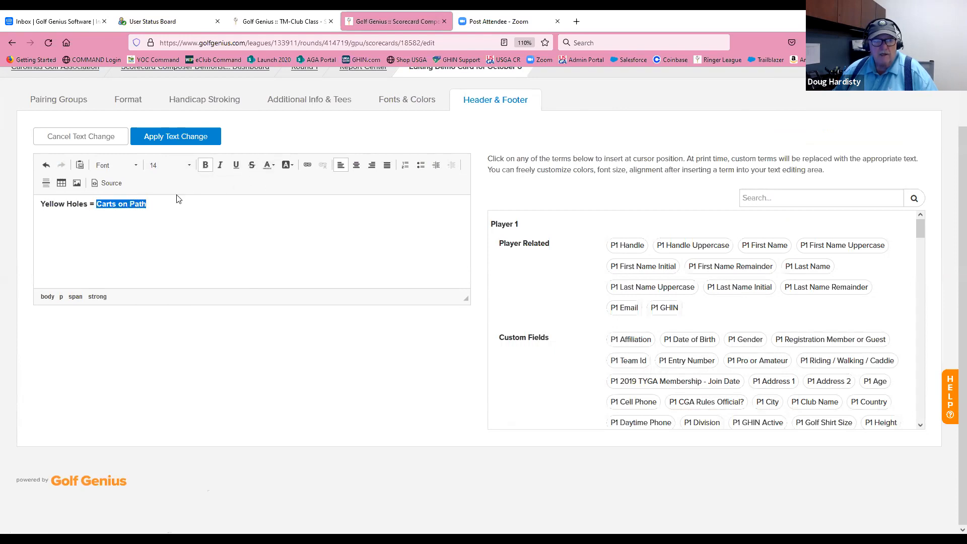
{"action": "left_click", "coordinate": [271, 167]}
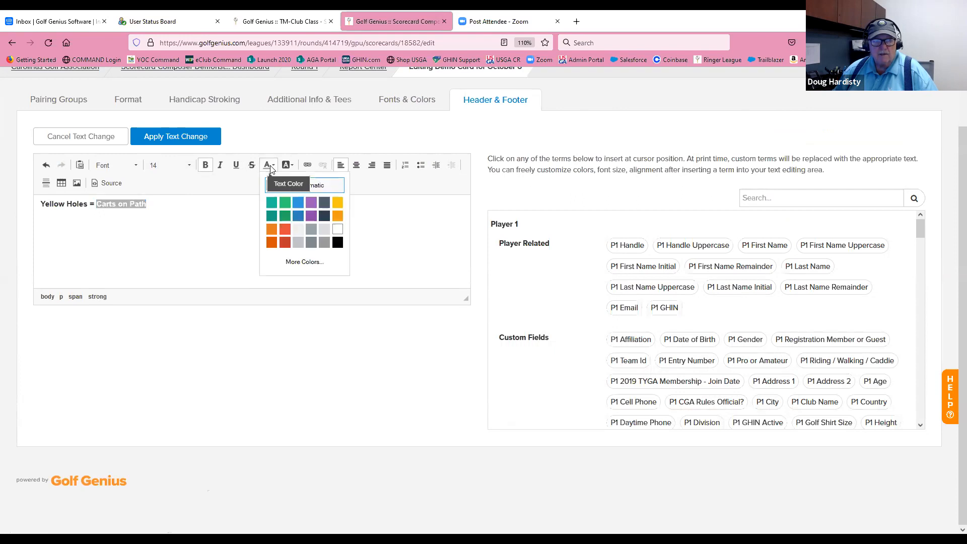
{"action": "left_click", "coordinate": [321, 263]}
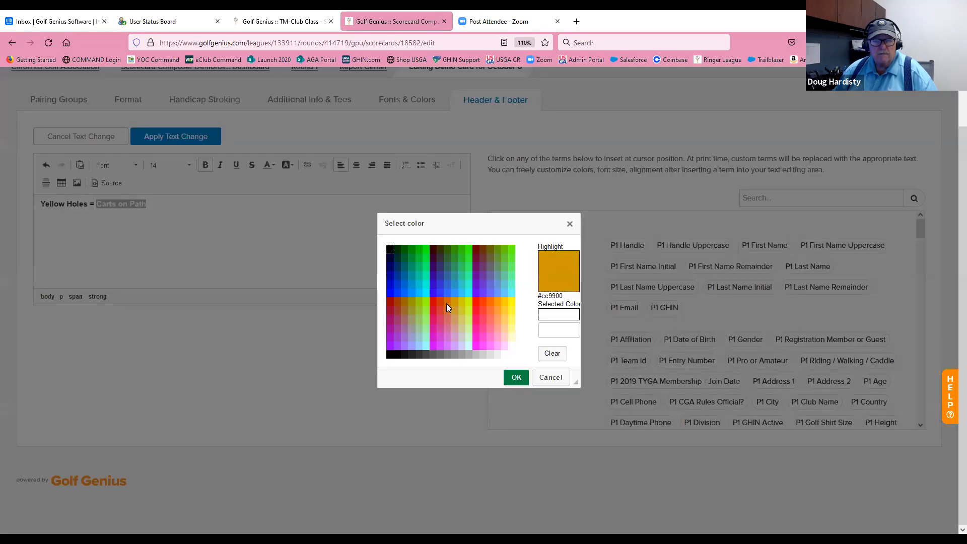
{"action": "left_click", "coordinate": [433, 301]}
{"action": "left_click", "coordinate": [516, 378]}
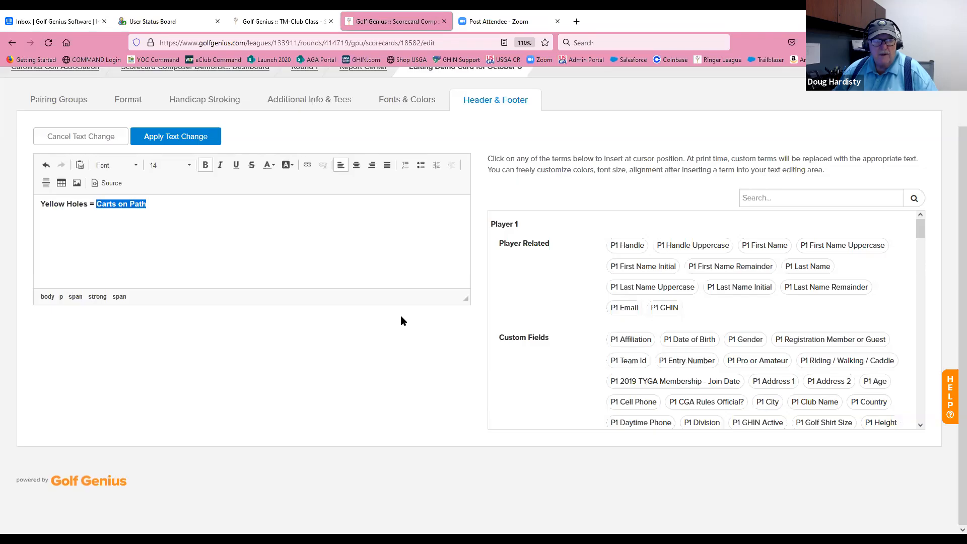
Apply a yellow #ffff00 background color to the entire "Yellow Holes = Carts on Path" text.
{"action": "left_click_drag", "start_coordinate": [39, 204], "coordinate": [147, 205]}
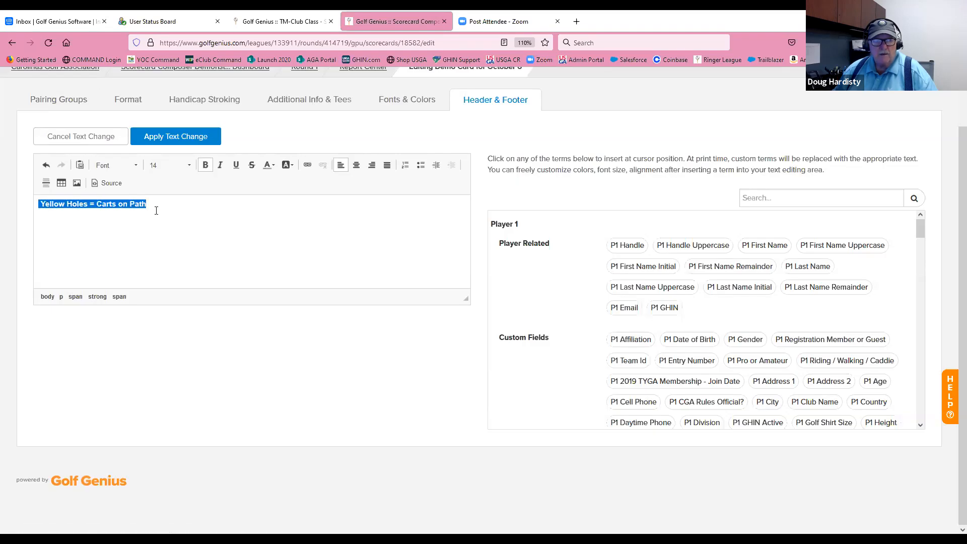
{"action": "left_click", "coordinate": [287, 165]}
{"action": "left_click", "coordinate": [323, 262]}
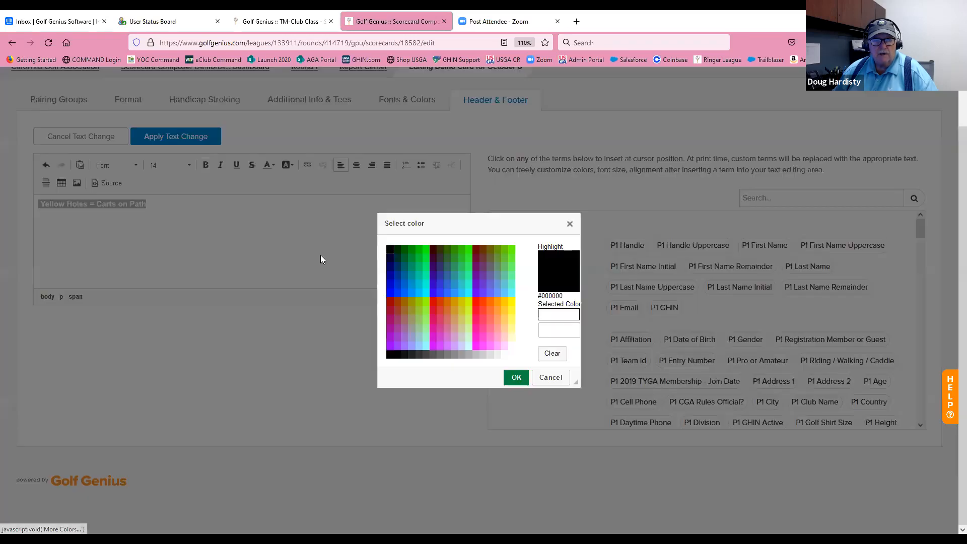
{"action": "left_click", "coordinate": [509, 303]}
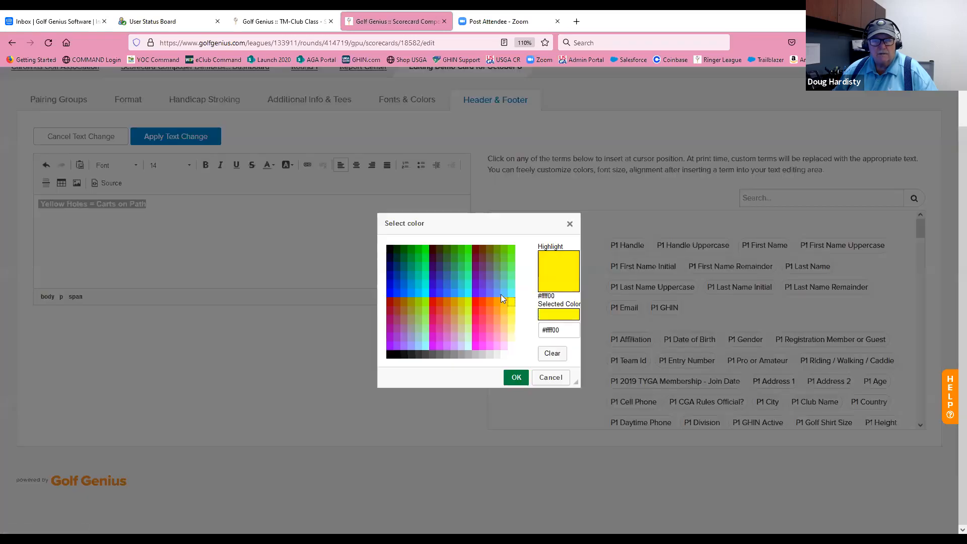
{"action": "left_click", "coordinate": [514, 378]}
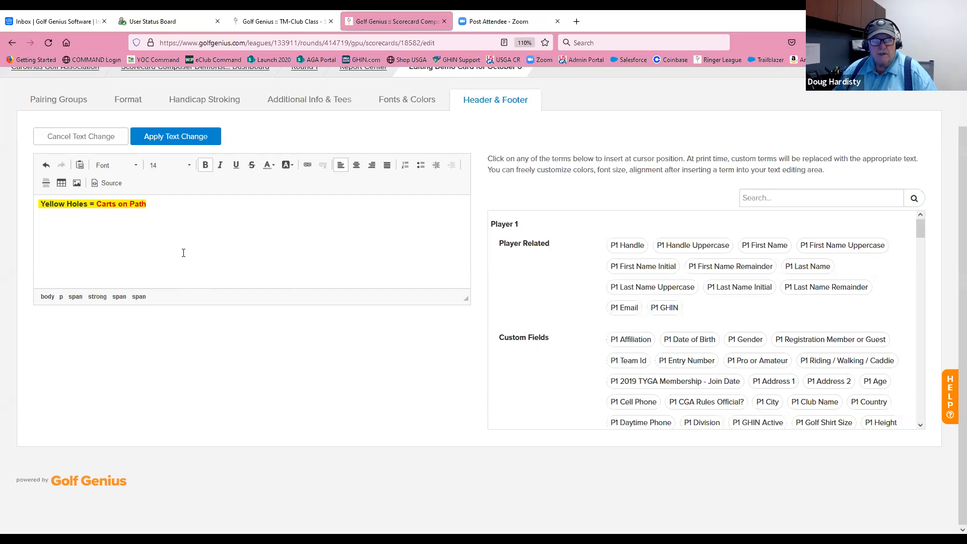
Place the finished "Yellow Holes = Carts on Path" note in the scorecard's lower-right corner below the scorer line and refresh the preview.
{"action": "left_click", "coordinate": [190, 141]}
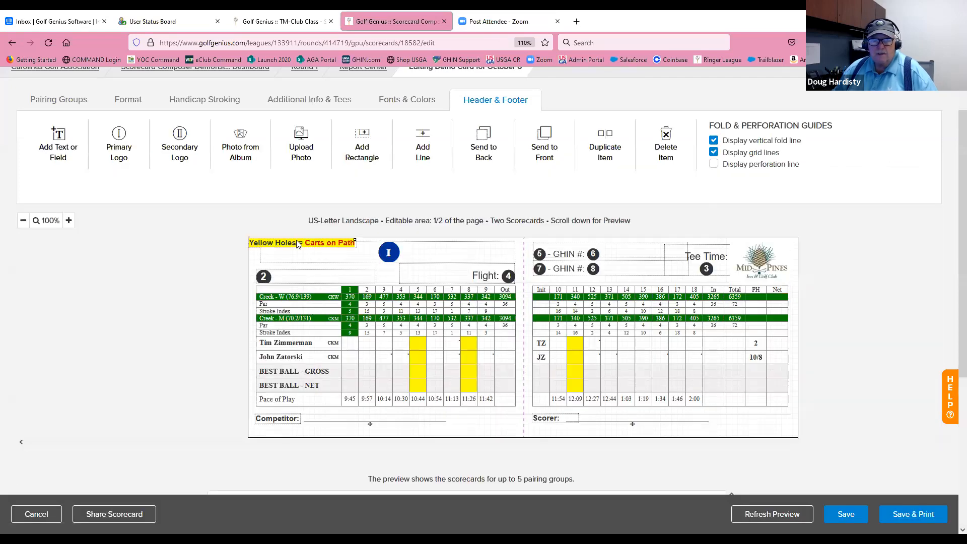
{"action": "left_click_drag", "start_coordinate": [521, 318], "coordinate": [733, 432]}
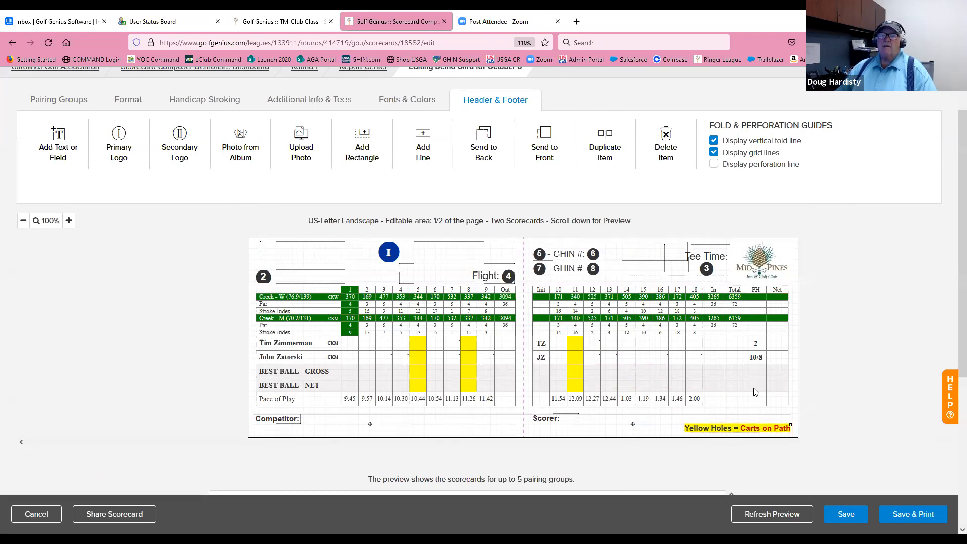
{"action": "scroll", "coordinate": [755, 391], "scroll_direction": "down", "scroll_amount": 5}
{"action": "left_click", "coordinate": [805, 515]}
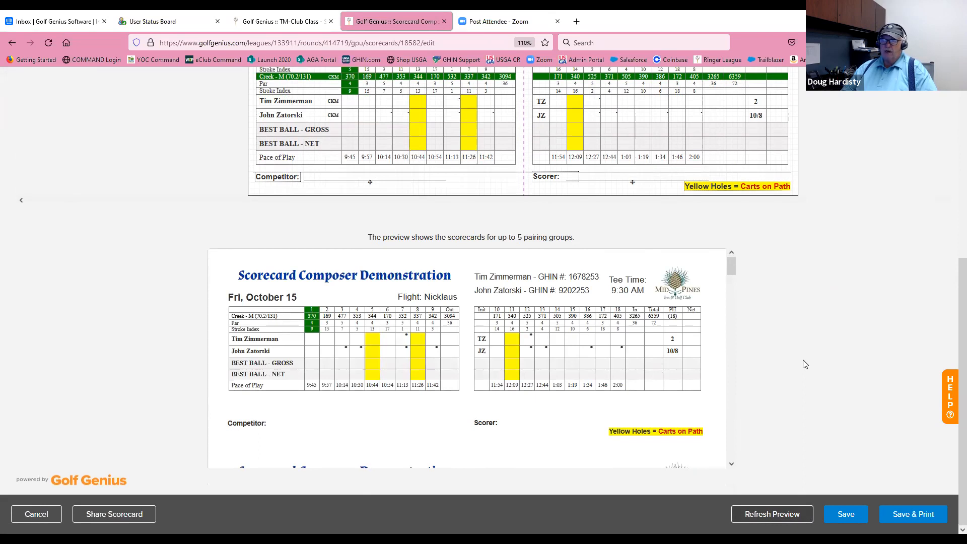
Compare the scorecard layout with the refreshed preview, checking the highlighted holes, signature lines and cart note.
{"action": "scroll", "coordinate": [798, 349], "scroll_direction": "up", "scroll_amount": 1}
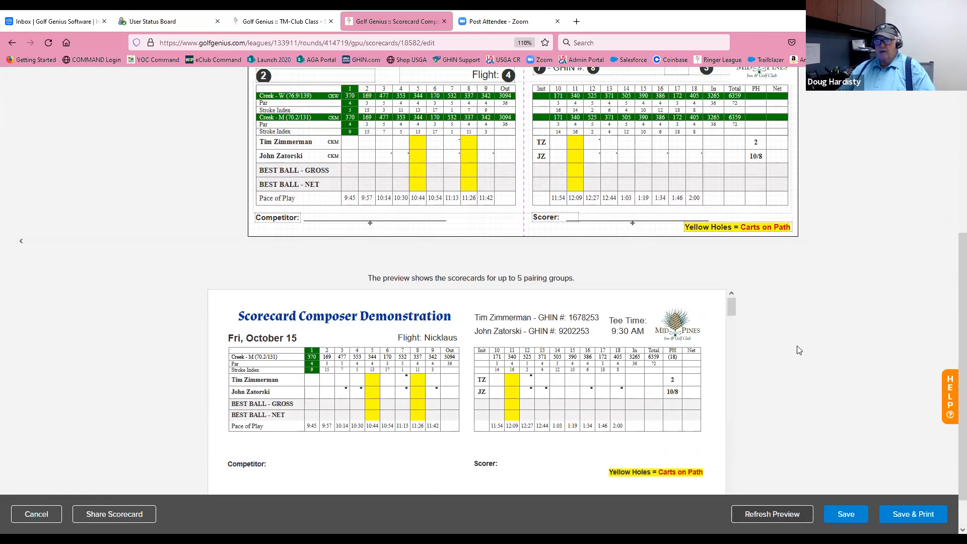
{"action": "scroll", "coordinate": [536, 145], "scroll_direction": "up", "scroll_amount": 1}
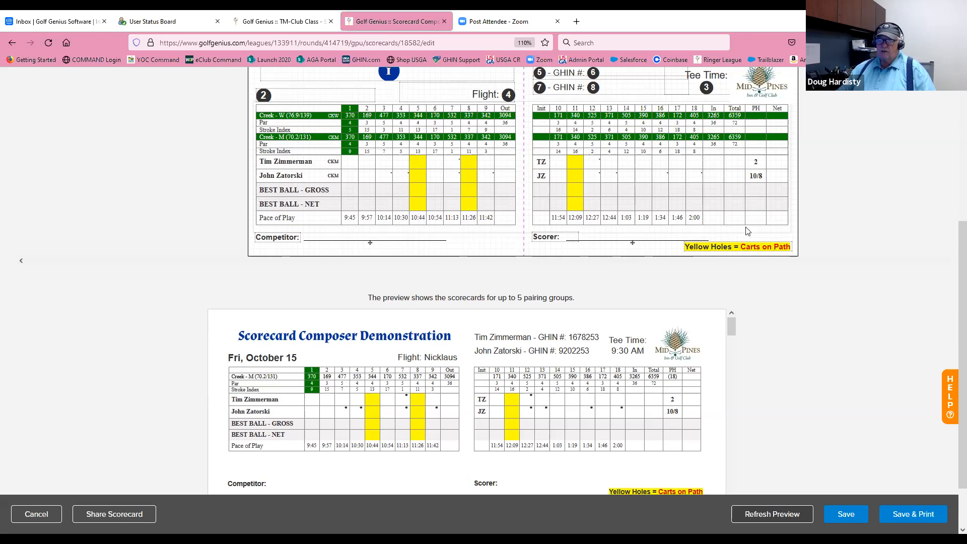
{"action": "scroll", "coordinate": [746, 231], "scroll_direction": "up", "scroll_amount": 2}
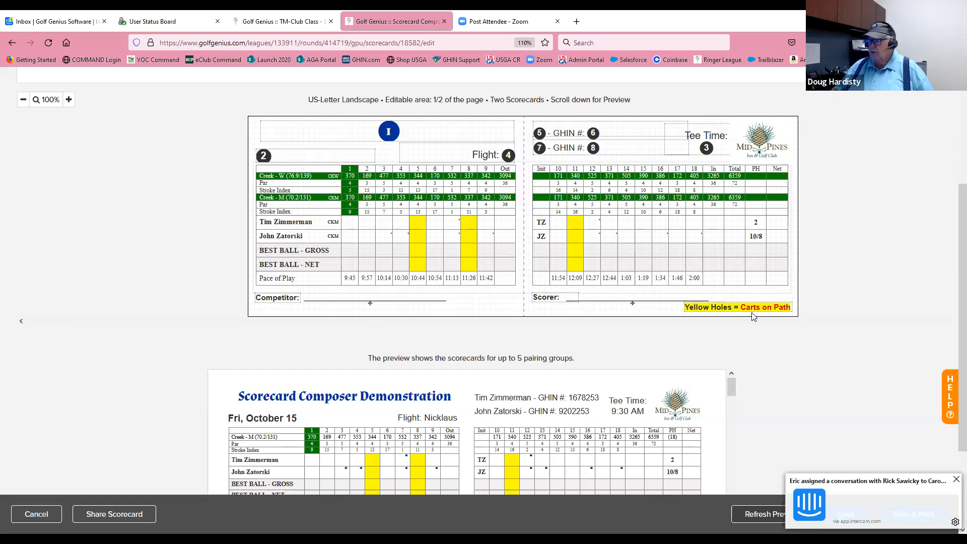
{"action": "scroll", "coordinate": [777, 347], "scroll_direction": "down", "scroll_amount": 3}
{"action": "scroll", "coordinate": [780, 349], "scroll_direction": "up", "scroll_amount": 1}
{"action": "scroll", "coordinate": [780, 349], "scroll_direction": "down", "scroll_amount": 1}
{"action": "scroll", "coordinate": [786, 347], "scroll_direction": "up", "scroll_amount": 3}
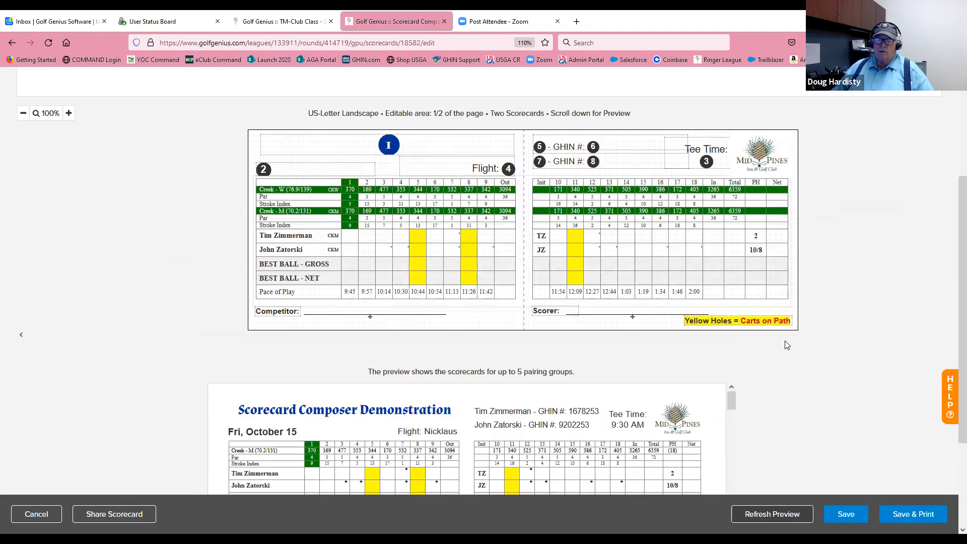
Save the scorecard for printing and download the generated PDF once it is ready.
{"action": "left_click", "coordinate": [913, 519]}
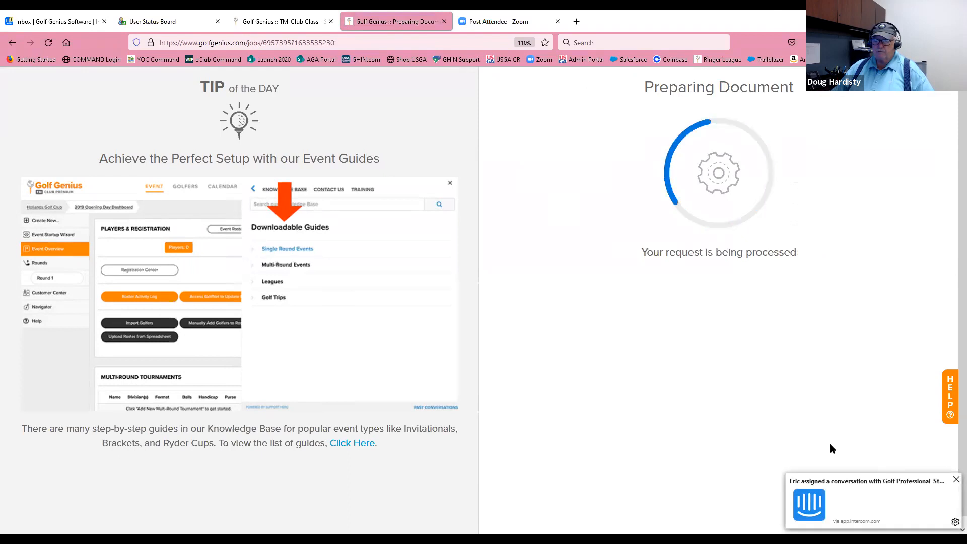
{"action": "left_click", "coordinate": [956, 480]}
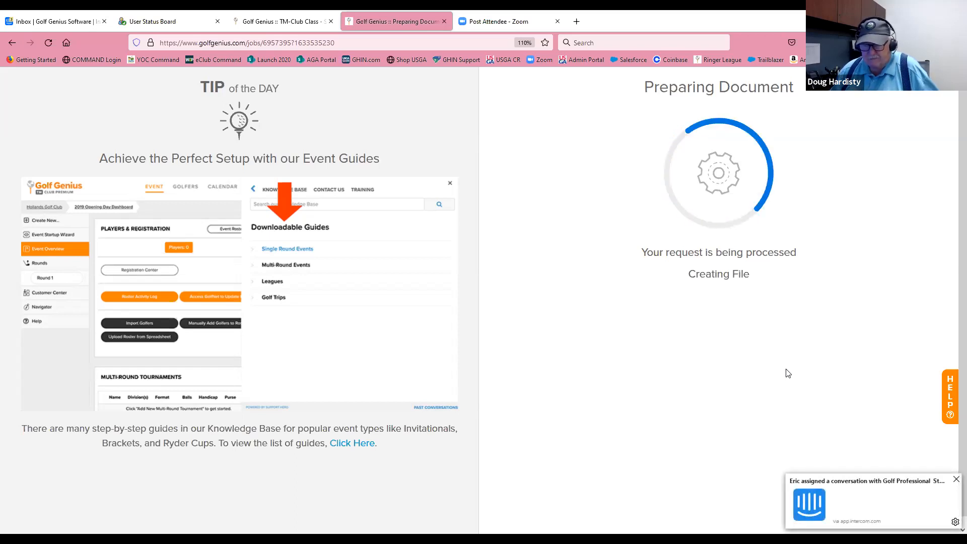
{"action": "left_click", "coordinate": [956, 480]}
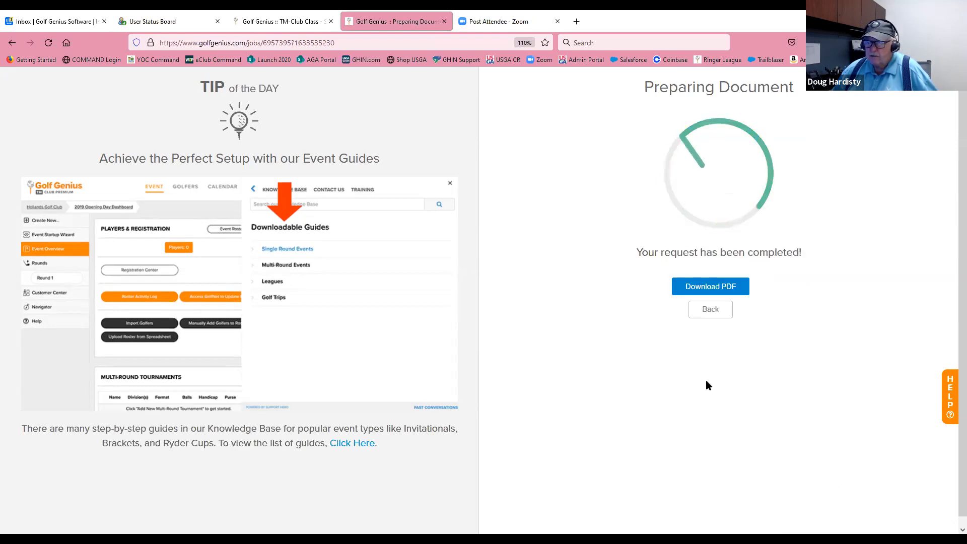
{"action": "left_click", "coordinate": [709, 288]}
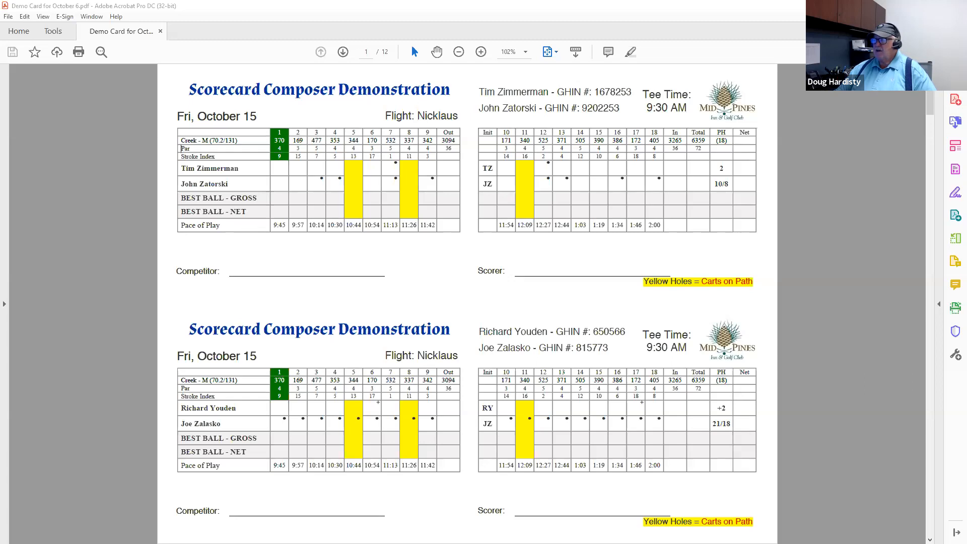
Return to the scorecard editor and slightly shrink and reposition the scoring grid between the header fields and signature lines.
{"action": "key", "text": "super+Down"}
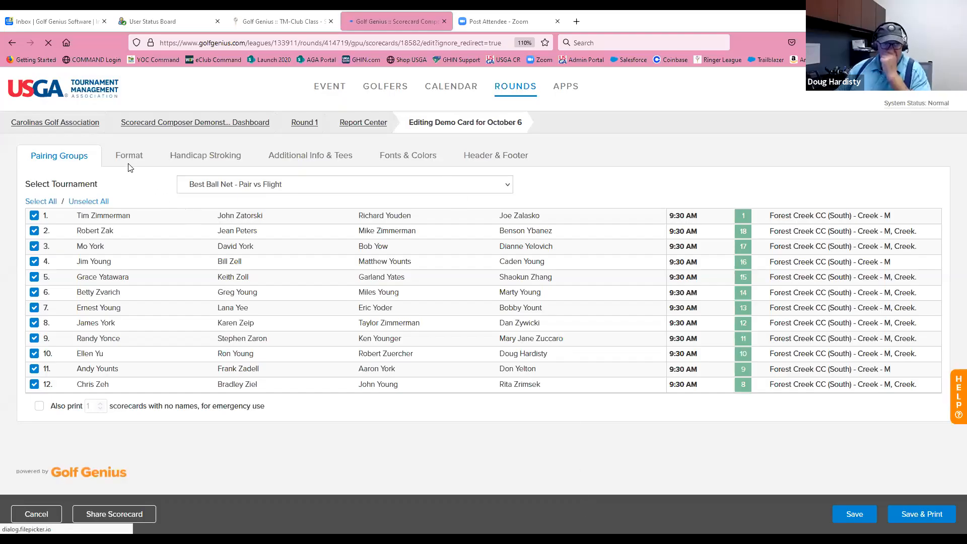
{"action": "left_click", "coordinate": [128, 156]}
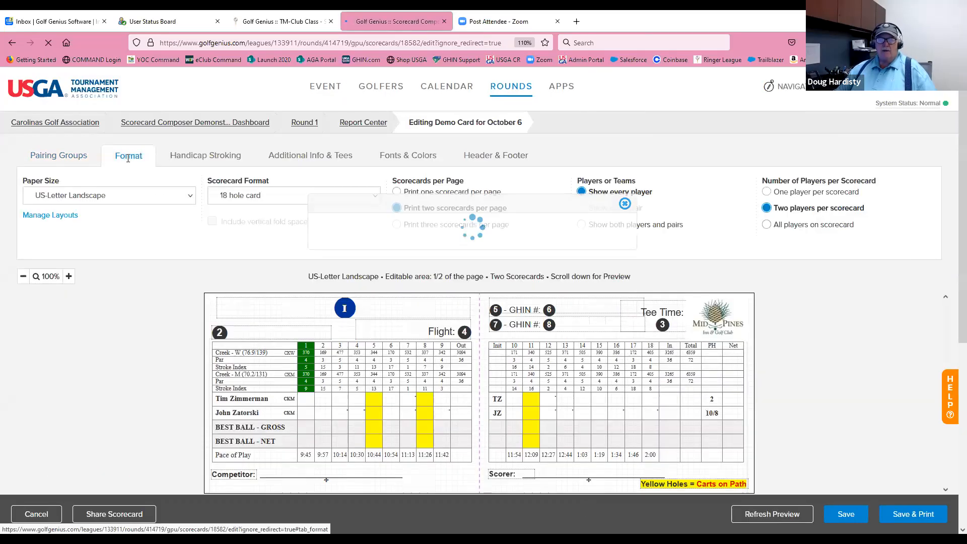
{"action": "scroll", "coordinate": [619, 329], "scroll_direction": "down", "scroll_amount": 2}
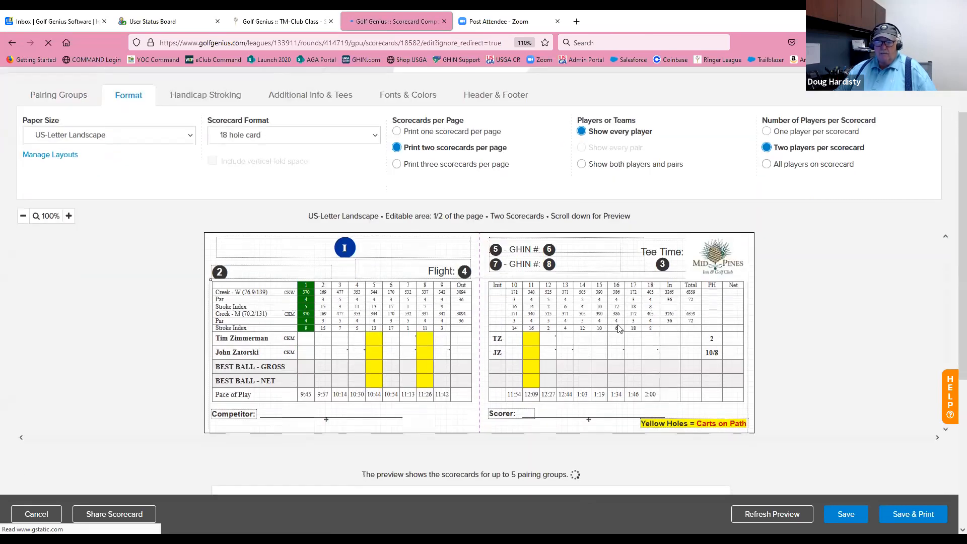
{"action": "left_click", "coordinate": [232, 100]}
{"action": "left_click", "coordinate": [319, 97]}
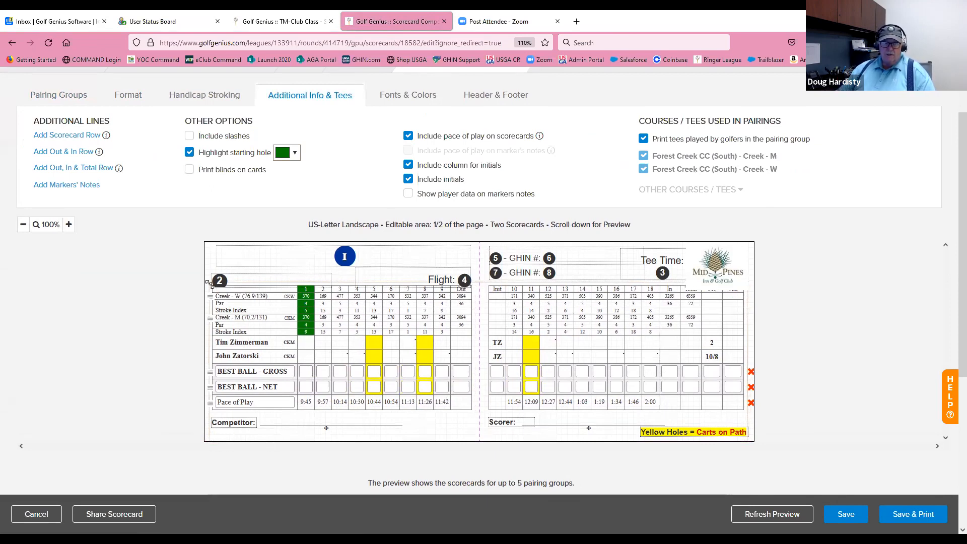
{"action": "left_click_drag", "start_coordinate": [208, 282], "coordinate": [216, 315]}
{"action": "left_click_drag", "start_coordinate": [361, 373], "coordinate": [359, 350]}
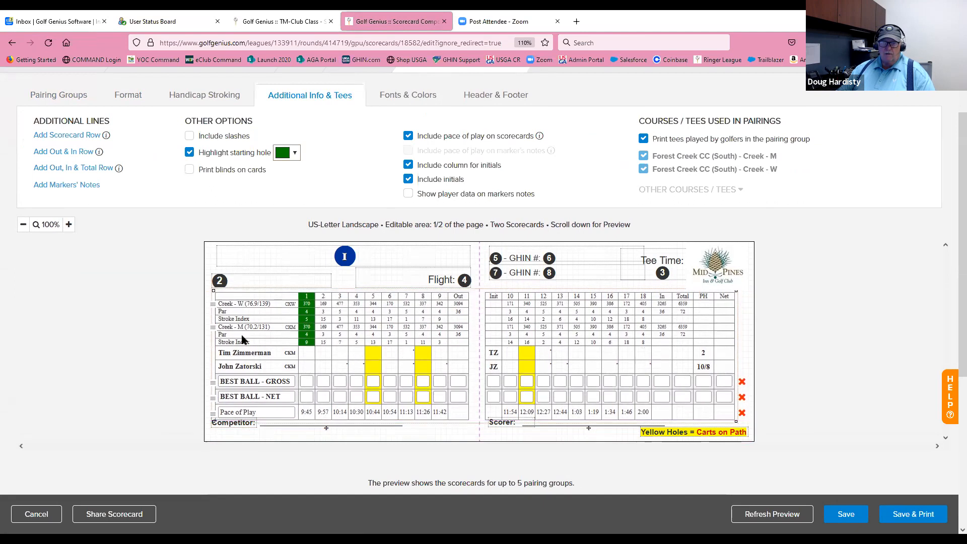
{"action": "left_click_drag", "start_coordinate": [212, 292], "coordinate": [213, 305]}
{"action": "left_click_drag", "start_coordinate": [294, 344], "coordinate": [297, 330]}
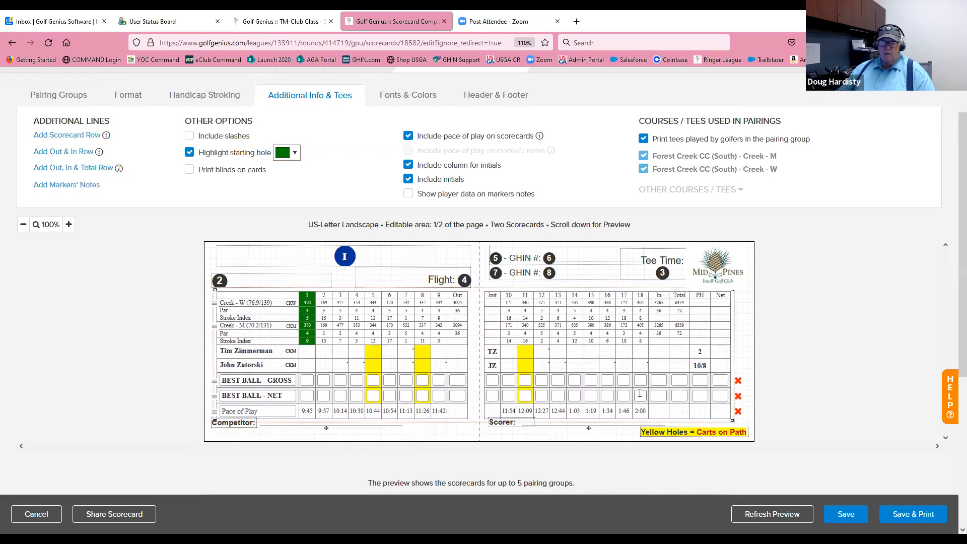
{"action": "left_click_drag", "start_coordinate": [639, 360], "coordinate": [642, 360]}
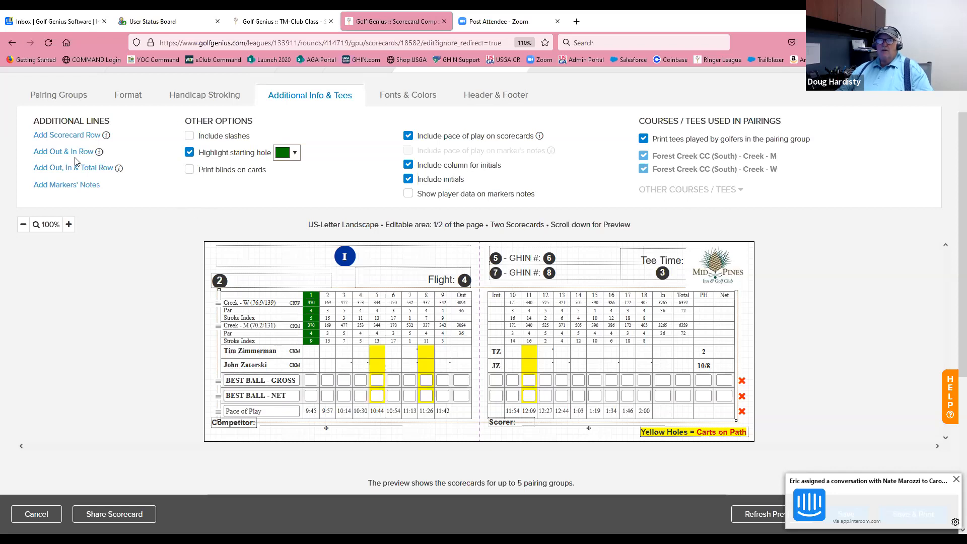
Create a bold header/footer text item reading "Best Ball Gross" and move it to the area above the scoring grid.
{"action": "left_click", "coordinate": [501, 96]}
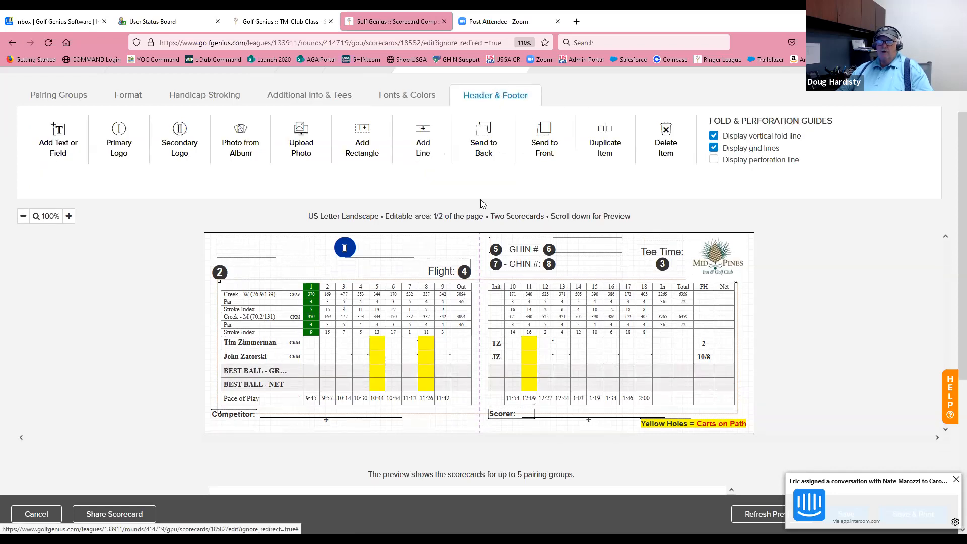
{"action": "left_click", "coordinate": [62, 146]}
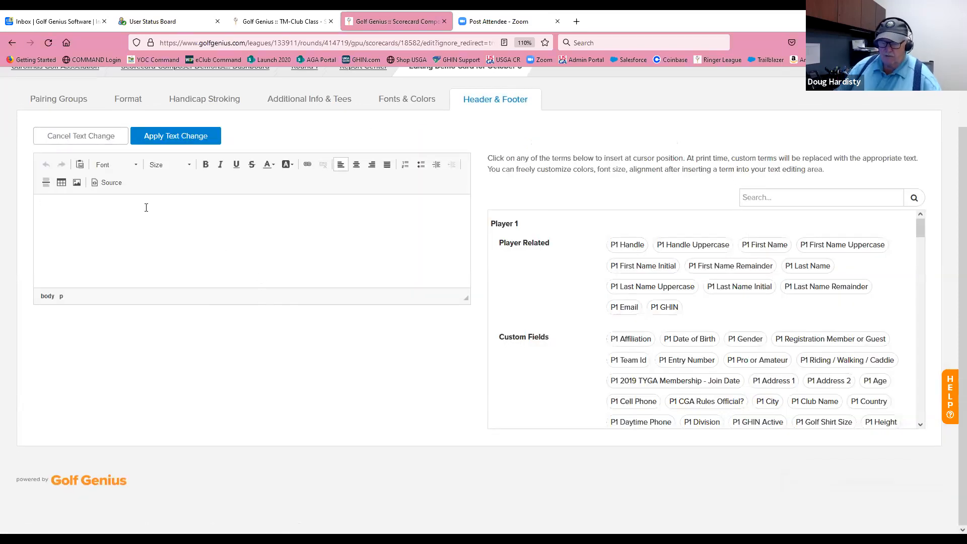
{"action": "type", "text": "Best Bqall Gross"}
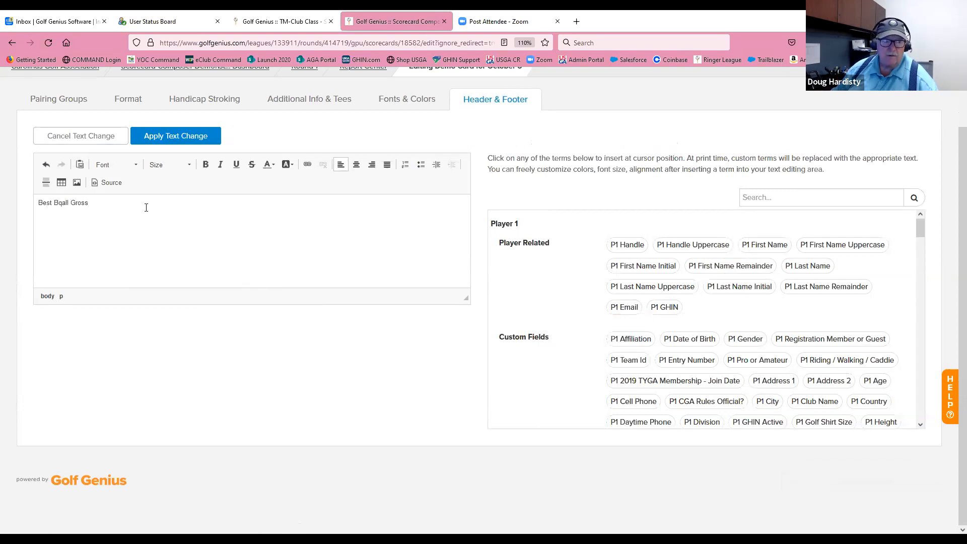
{"action": "key", "text": "BackSpace"}
{"action": "key", "text": "BackSpace"}
{"action": "left_click_drag", "start_coordinate": [85, 204], "coordinate": [12, 198]}
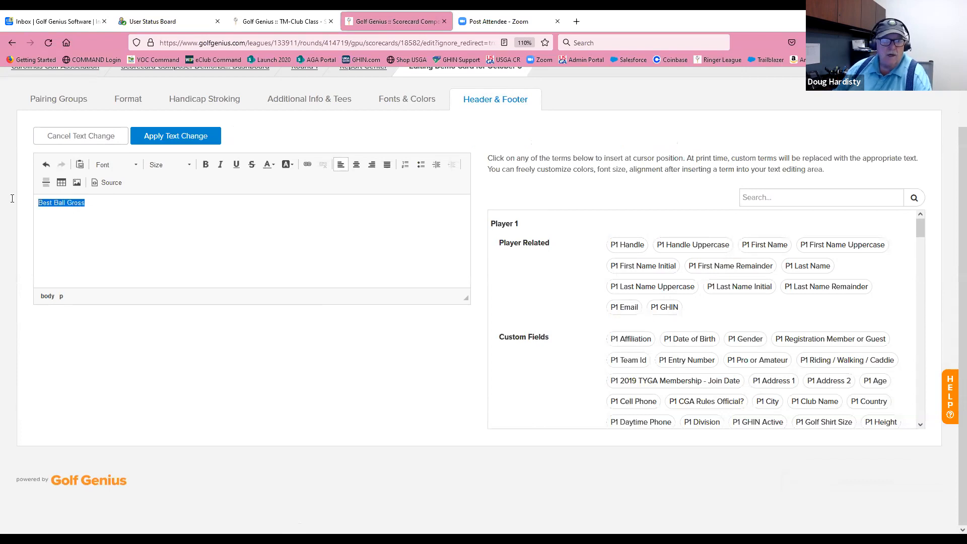
{"action": "left_click", "coordinate": [205, 166]}
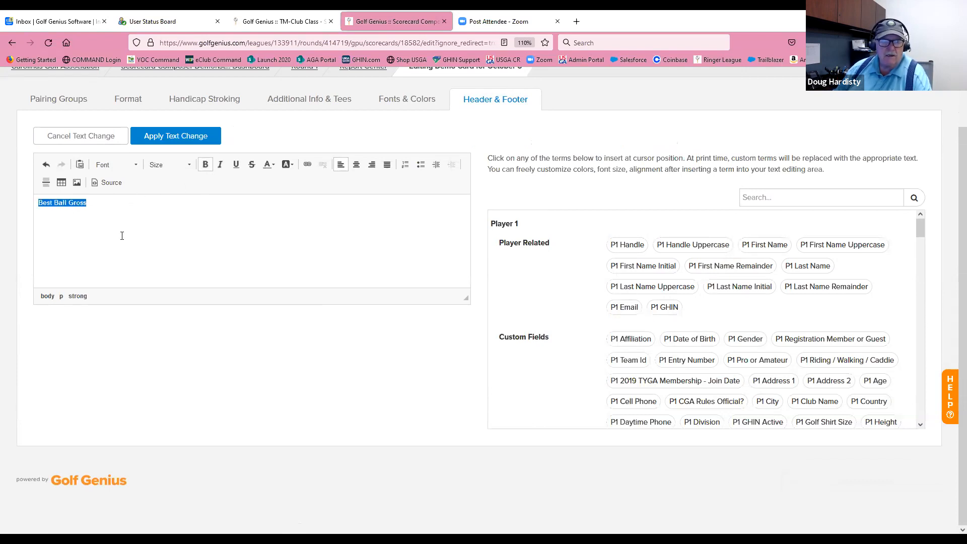
{"action": "left_click", "coordinate": [182, 141]}
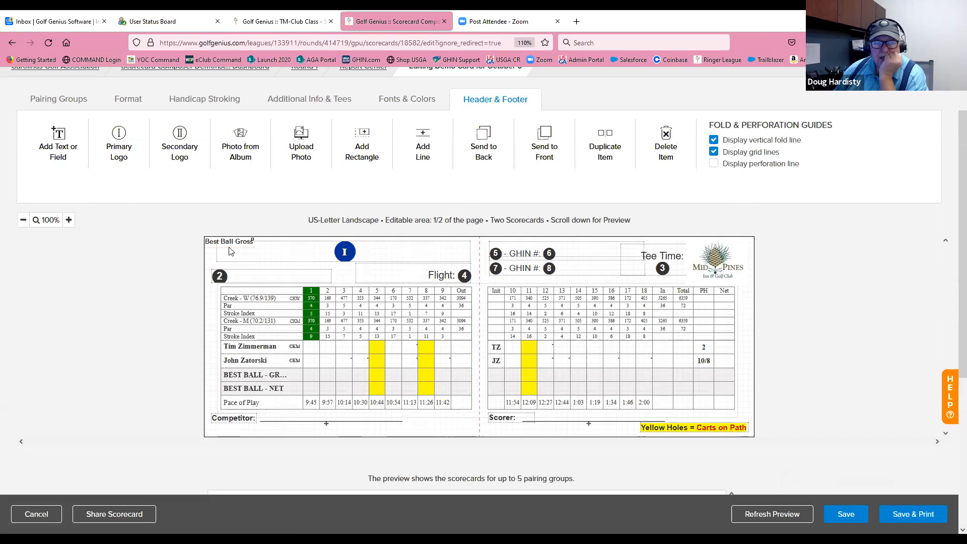
{"action": "left_click_drag", "start_coordinate": [228, 245], "coordinate": [268, 267]}
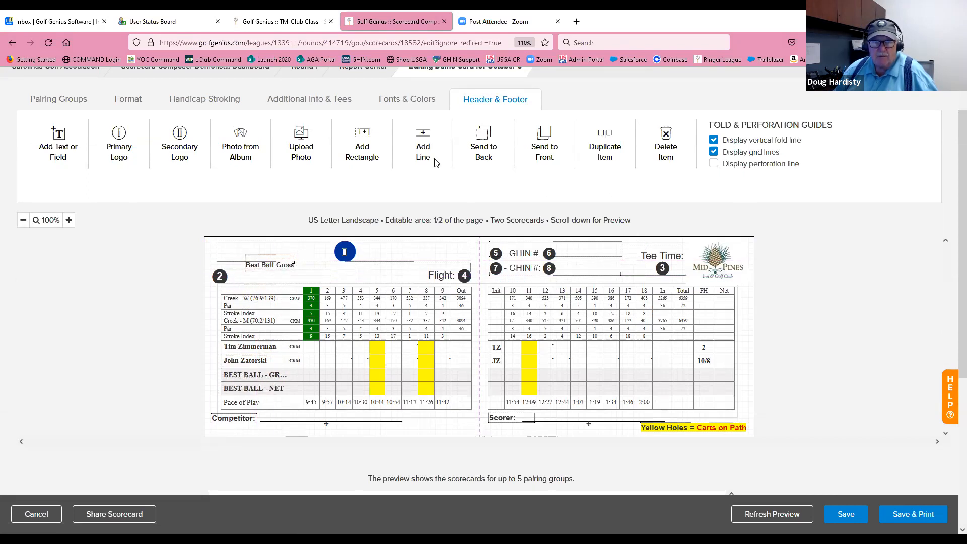
Add a solid-bordered rectangle with white fill over the "BEST BALL - NET" row label and place the "Best Ball Gross" text on it.
{"action": "left_click", "coordinate": [366, 148]}
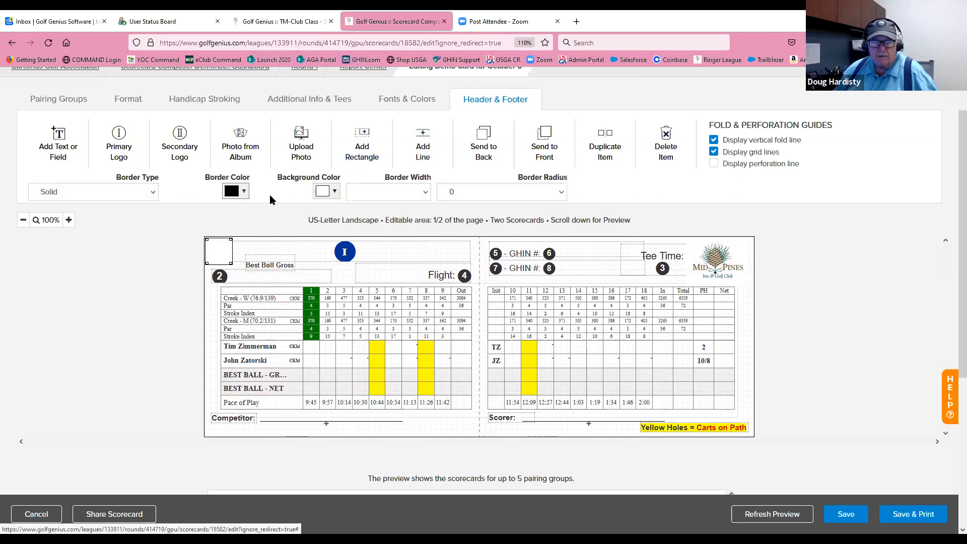
{"action": "mouse_move", "coordinate": [222, 250]}
{"action": "left_mouse_down"}
{"action": "mouse_move", "coordinate": [237, 392]}
{"action": "mouse_move", "coordinate": [300, 394]}
{"action": "left_mouse_up"}
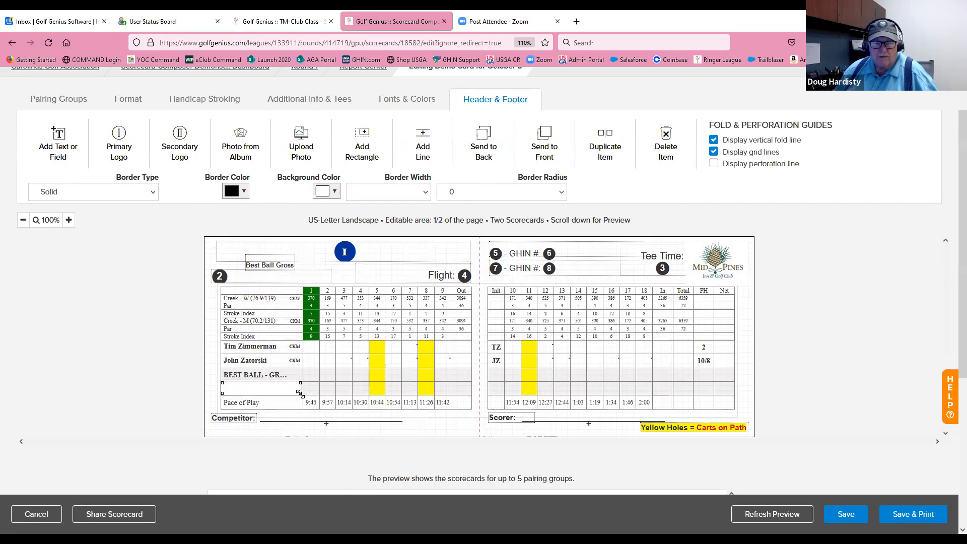
{"action": "mouse_move", "coordinate": [278, 266]}
{"action": "left_mouse_down"}
{"action": "mouse_move", "coordinate": [253, 341]}
{"action": "mouse_move", "coordinate": [257, 383]}
{"action": "mouse_move", "coordinate": [252, 392]}
{"action": "mouse_move", "coordinate": [232, 386]}
{"action": "mouse_move", "coordinate": [277, 262]}
{"action": "mouse_move", "coordinate": [262, 391]}
{"action": "left_mouse_up"}
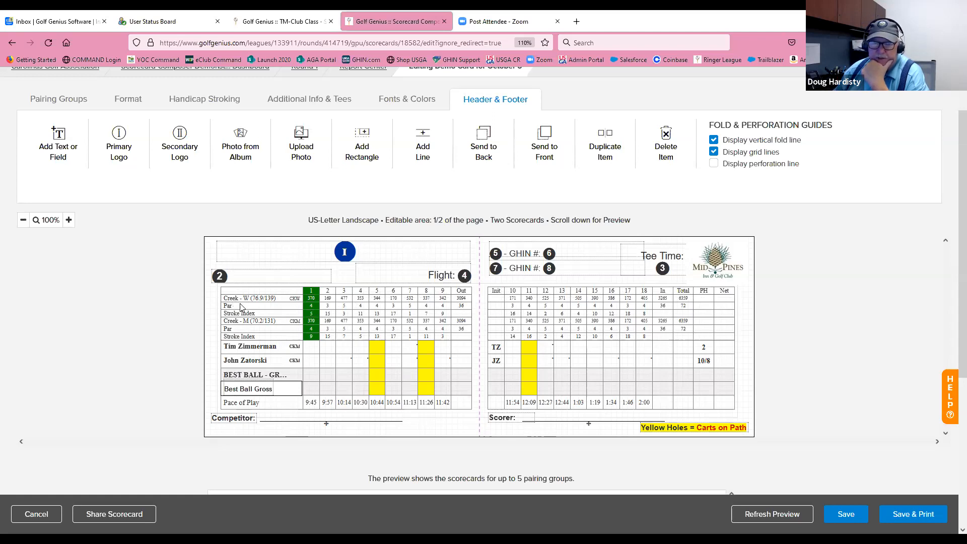
Give the hole-number header row a black background with white, bold text.
{"action": "left_click", "coordinate": [407, 99]}
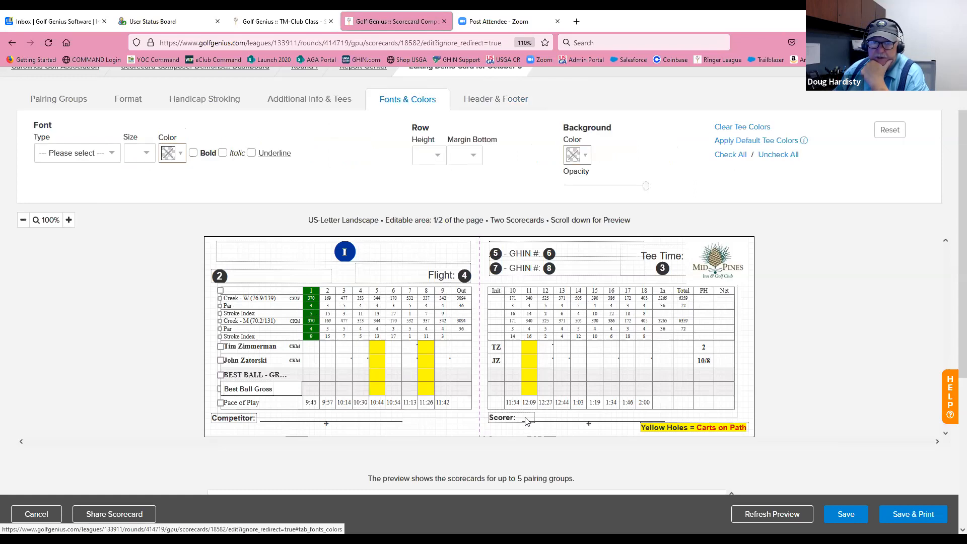
{"action": "left_click", "coordinate": [220, 290]}
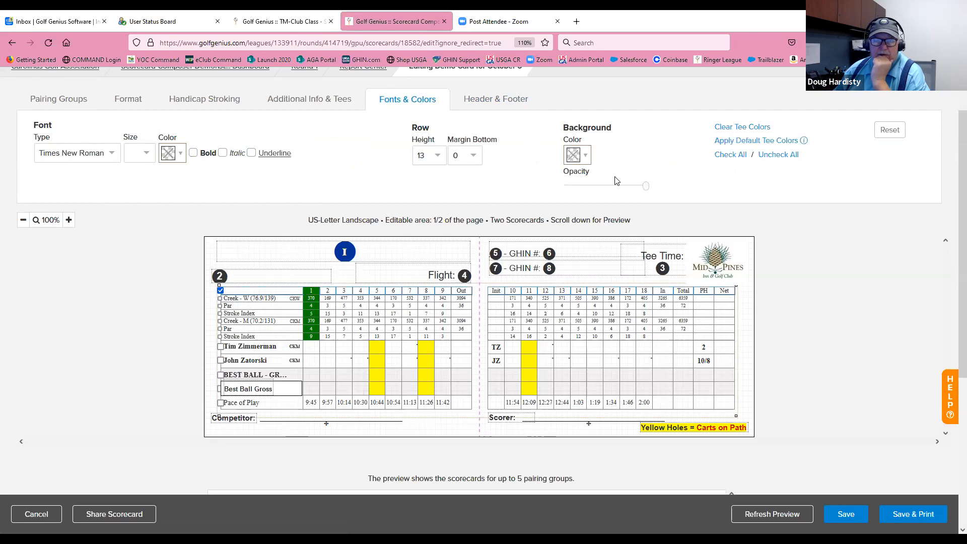
{"action": "left_click", "coordinate": [582, 160]}
{"action": "left_click", "coordinate": [586, 178]}
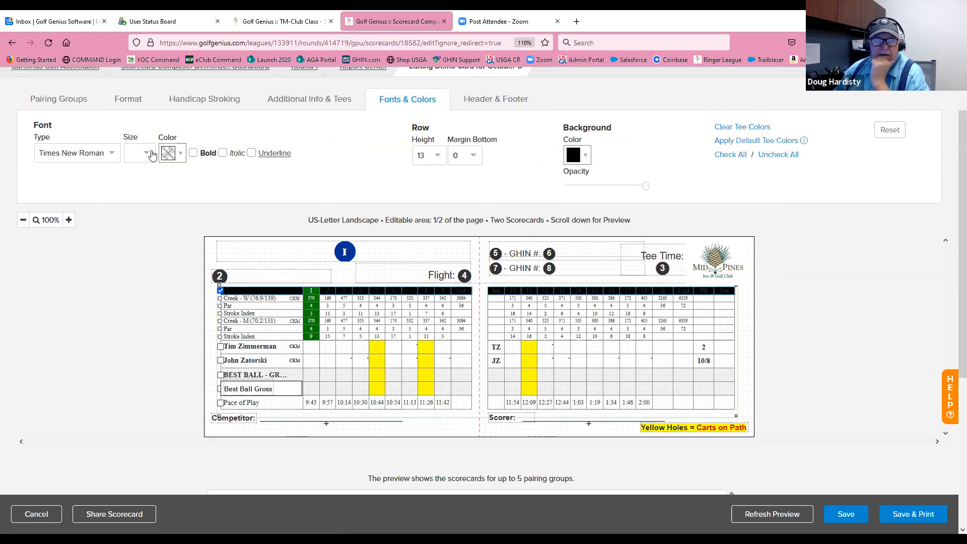
{"action": "left_click", "coordinate": [174, 153]}
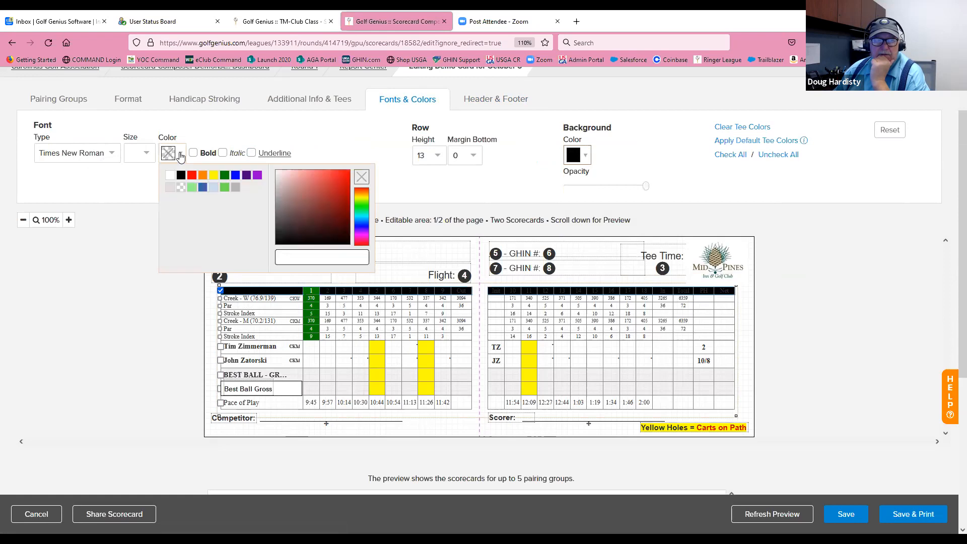
{"action": "left_click", "coordinate": [170, 177]}
{"action": "left_click", "coordinate": [193, 153]}
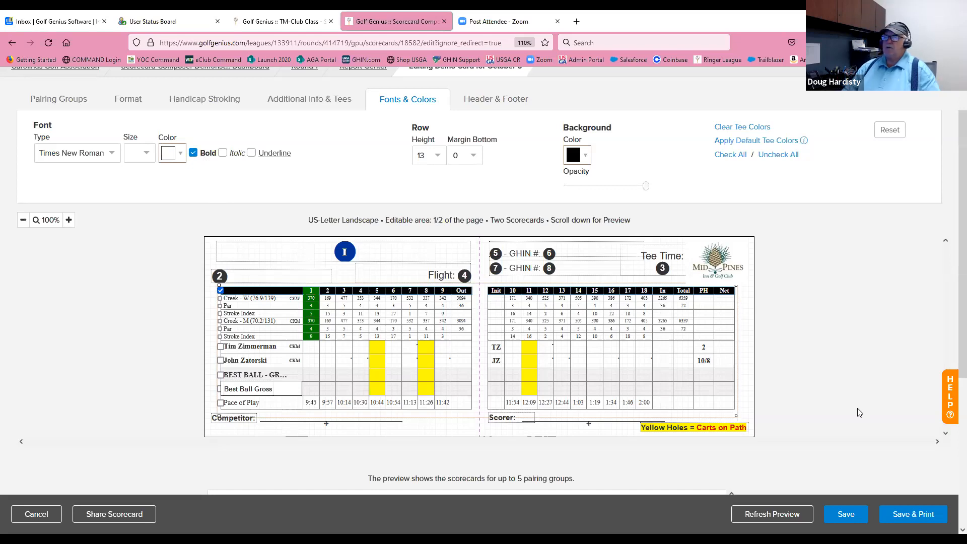
{"action": "scroll", "coordinate": [864, 423], "scroll_direction": "down", "scroll_amount": 4}
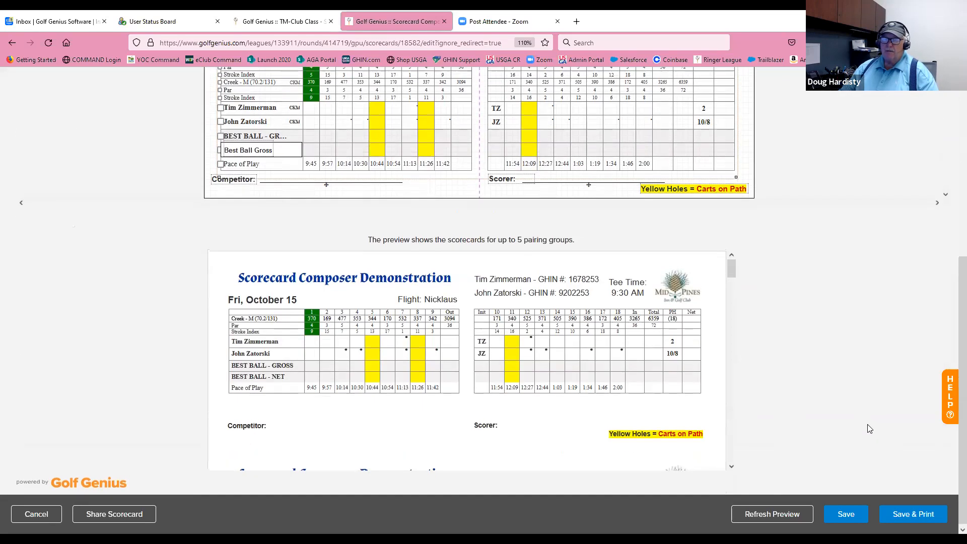
{"action": "scroll", "coordinate": [870, 429], "scroll_direction": "down", "scroll_amount": 1}
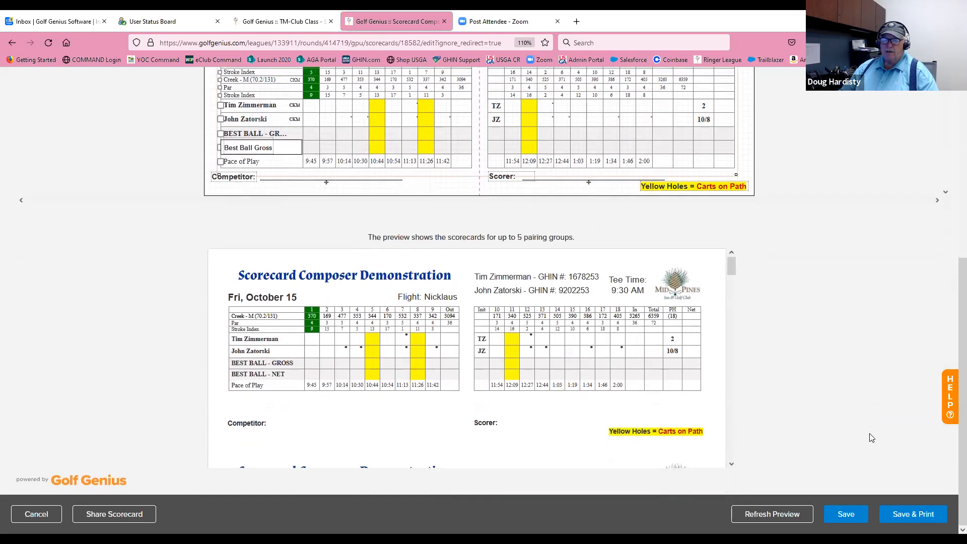
Refresh the scorecard preview to check the black header row and the "Best Ball Gross" label.
{"action": "left_click", "coordinate": [768, 518]}
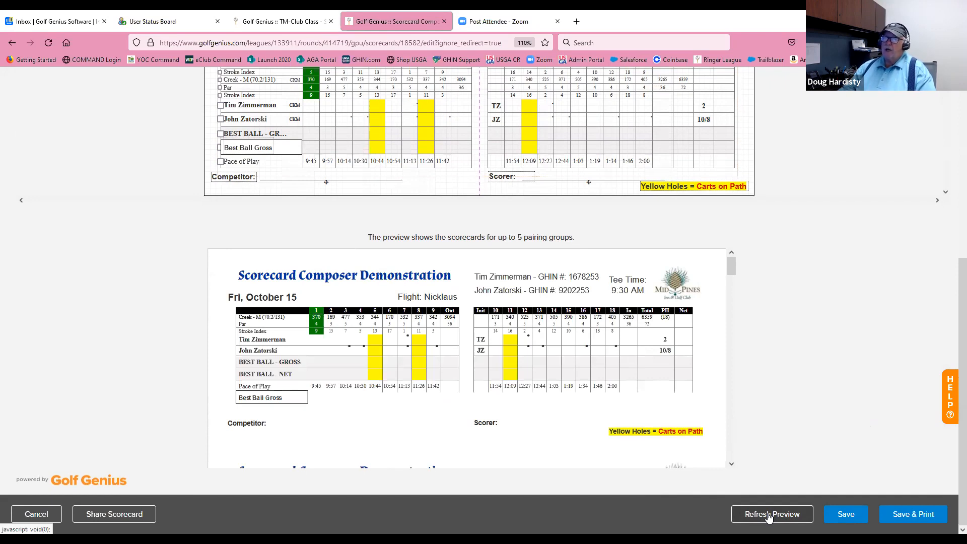
{"action": "scroll", "coordinate": [801, 370], "scroll_direction": "up", "scroll_amount": 4}
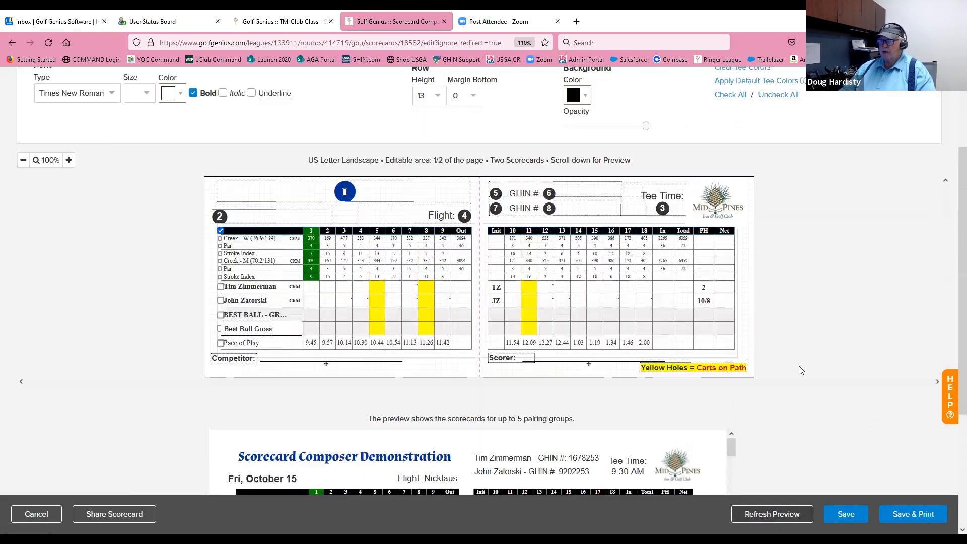
{"action": "scroll", "coordinate": [800, 367], "scroll_direction": "up", "scroll_amount": 3}
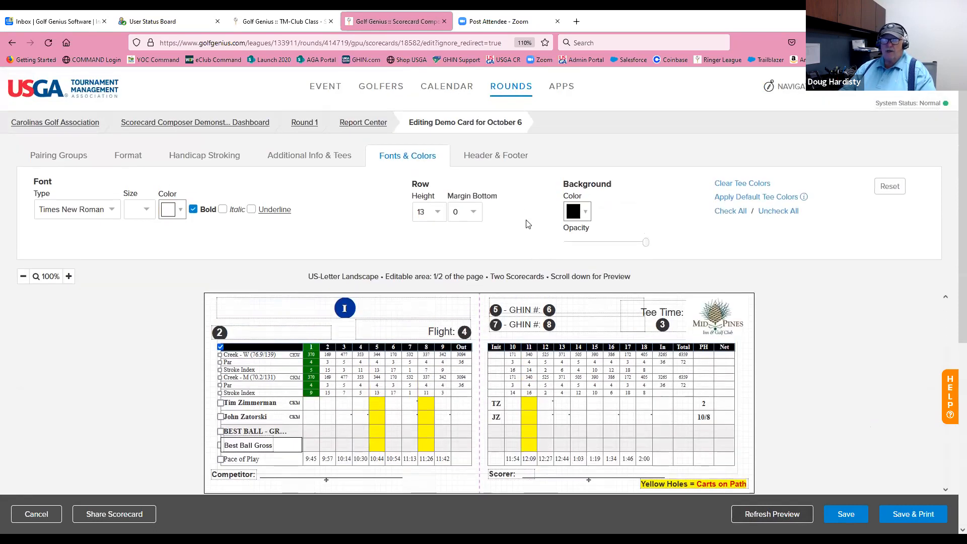
Delete the "Best Ball Gross" text item and the rectangle covering the "BEST BALL - NET" row label, and save the scorecard.
{"action": "left_click", "coordinate": [495, 153]}
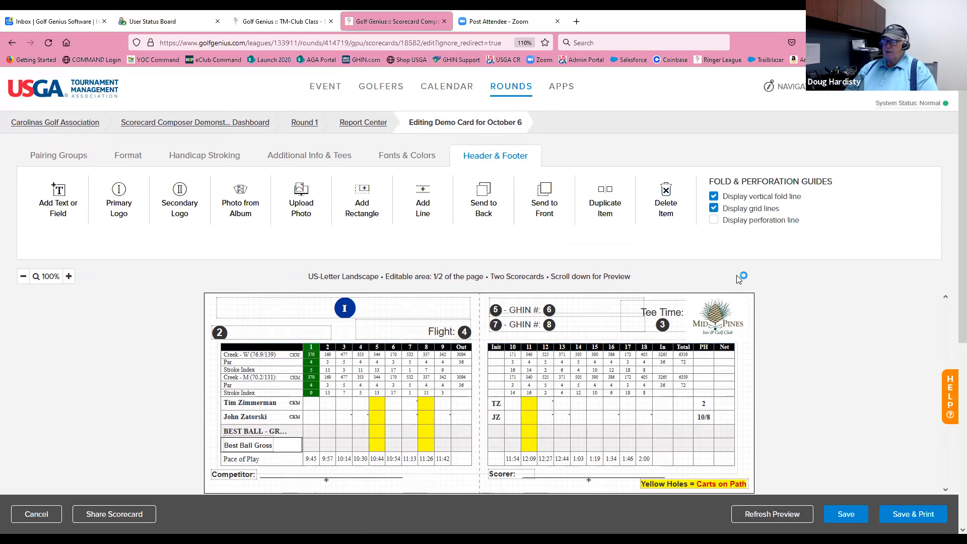
{"action": "scroll", "coordinate": [781, 312], "scroll_direction": "down", "scroll_amount": 2}
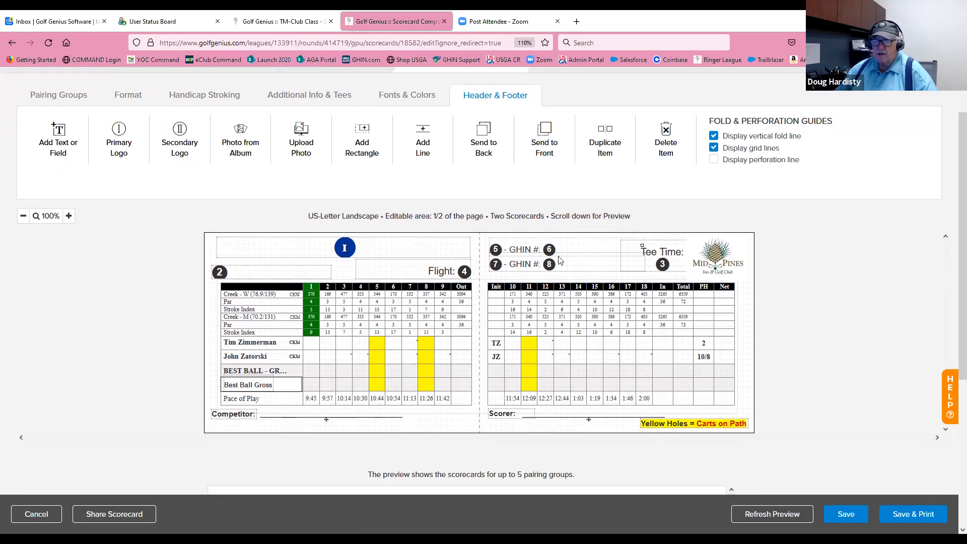
{"action": "left_click", "coordinate": [600, 327]}
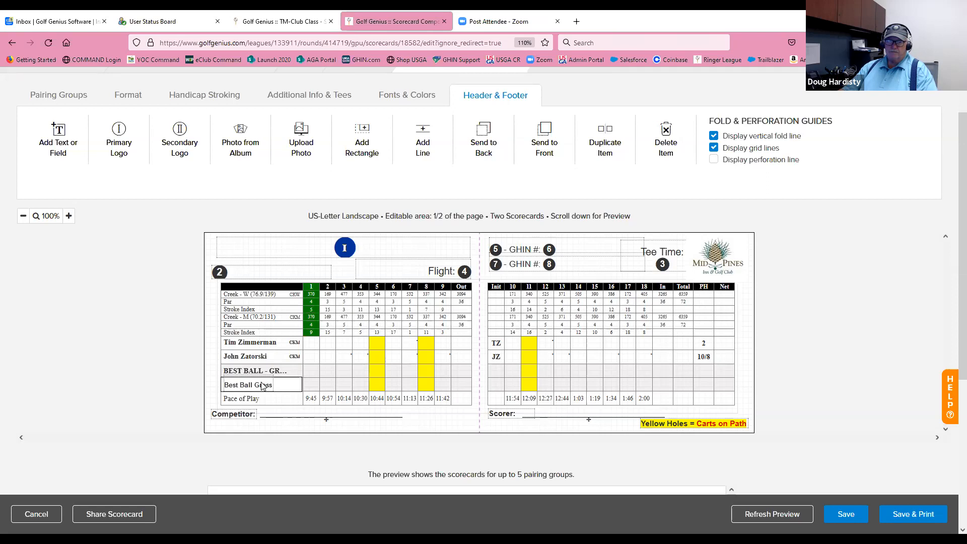
{"action": "left_click", "coordinate": [657, 134]}
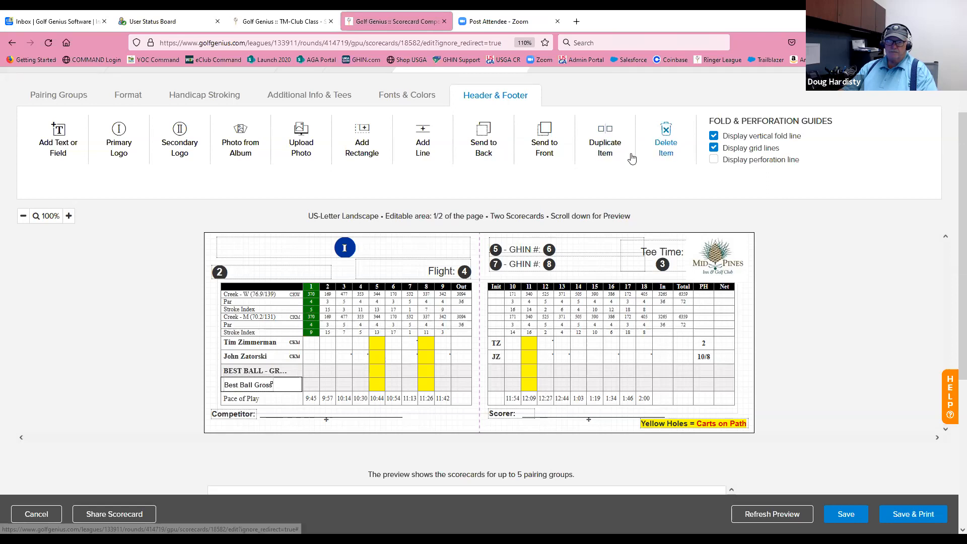
{"action": "left_click", "coordinate": [284, 385]}
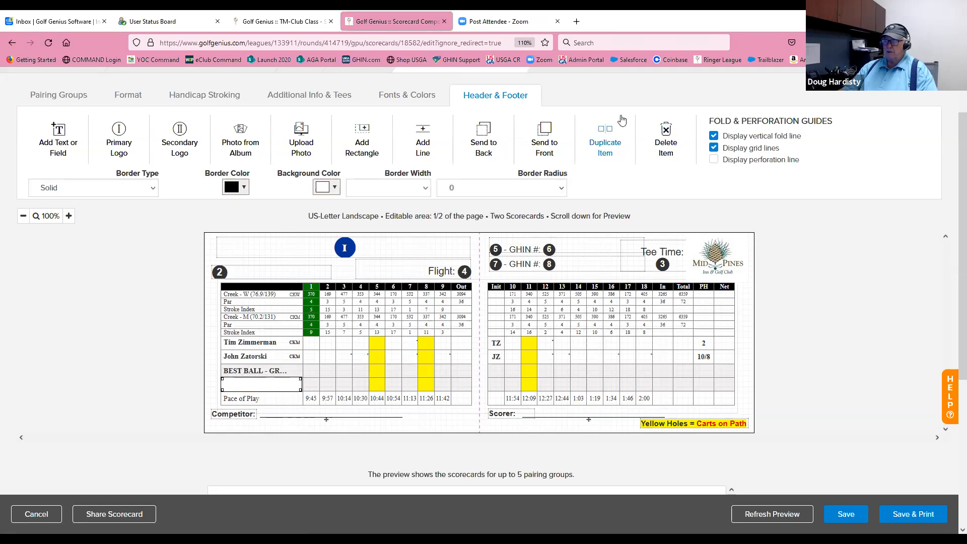
{"action": "left_click", "coordinate": [665, 143]}
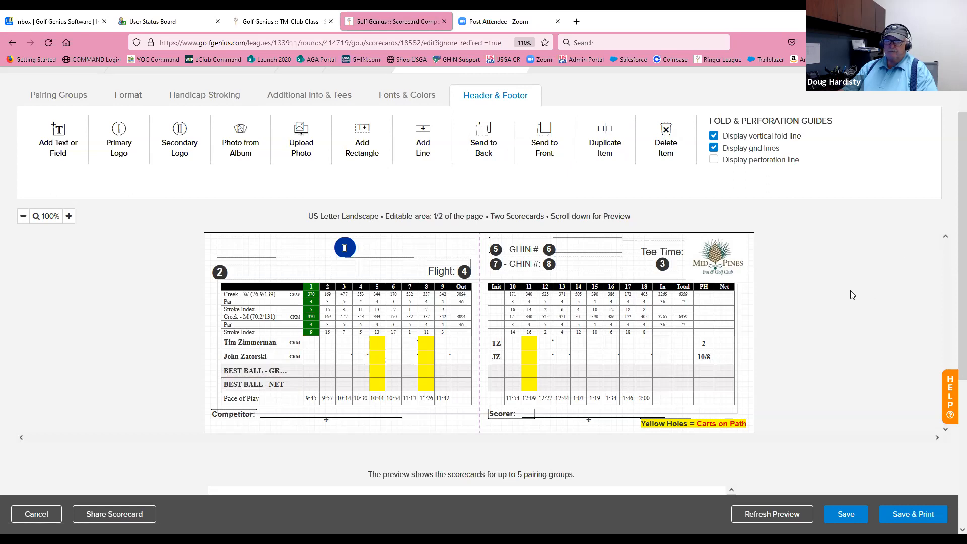
{"action": "left_click", "coordinate": [847, 514]}
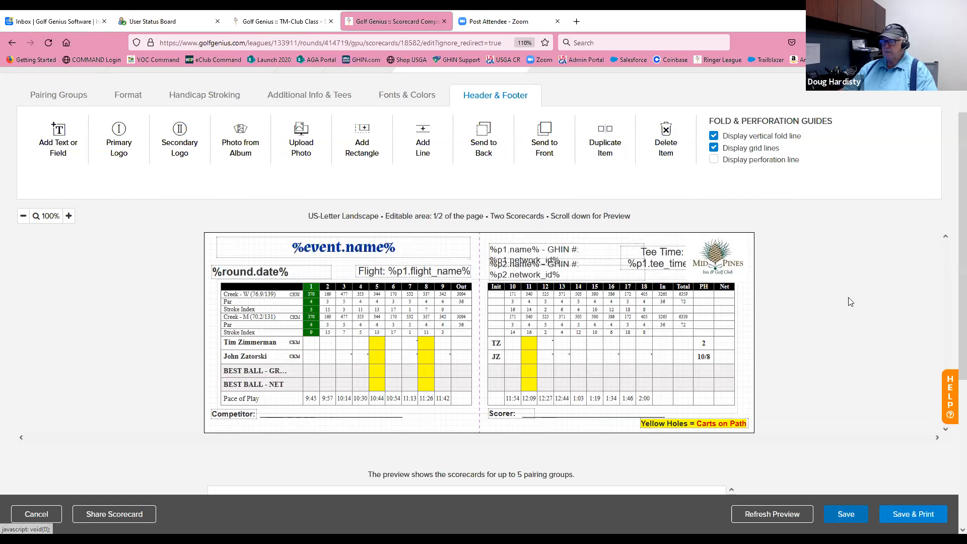